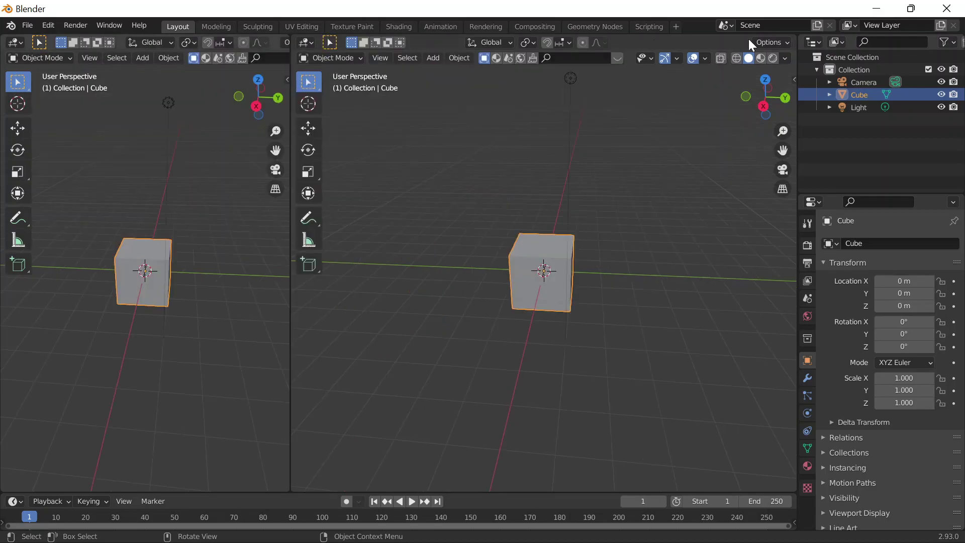
# Step: Change the smaller, narrower 3D viewport into an Image Editor
pyautogui.rightClick(799, 72)
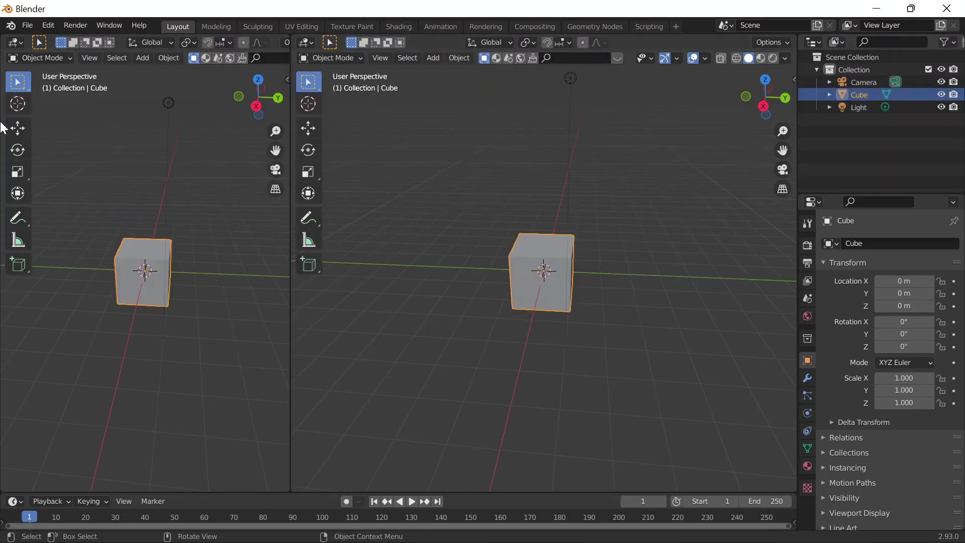
pyautogui.click(15, 42)
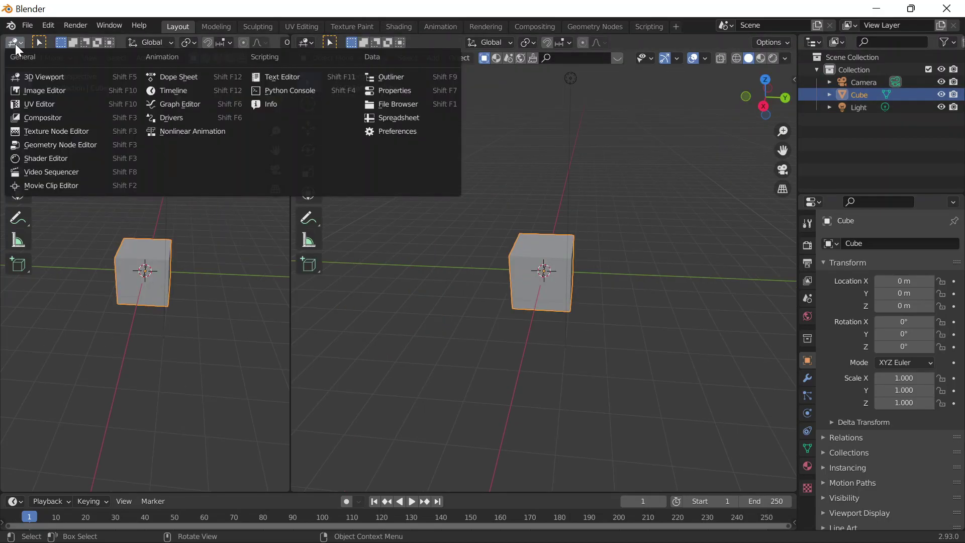
pyautogui.click(31, 93)
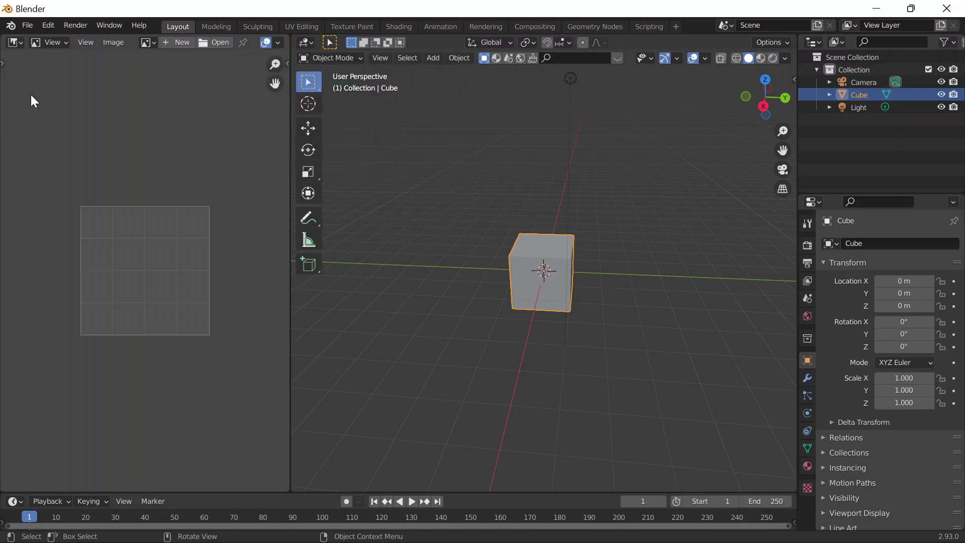
# Step: Open the sincerely-media-55u9sVVJ4p8-unsplash.jpg bottle photo from the Downloads folder as the reference image, framed on the whole bottle
pyautogui.click(215, 43)
pyautogui.click(217, 214)
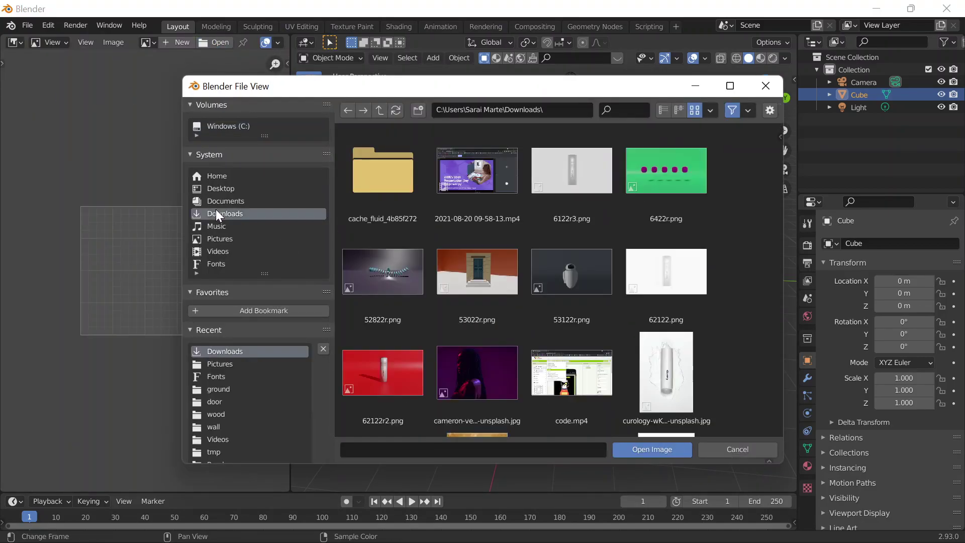
pyautogui.scroll(-12, 534, 321)
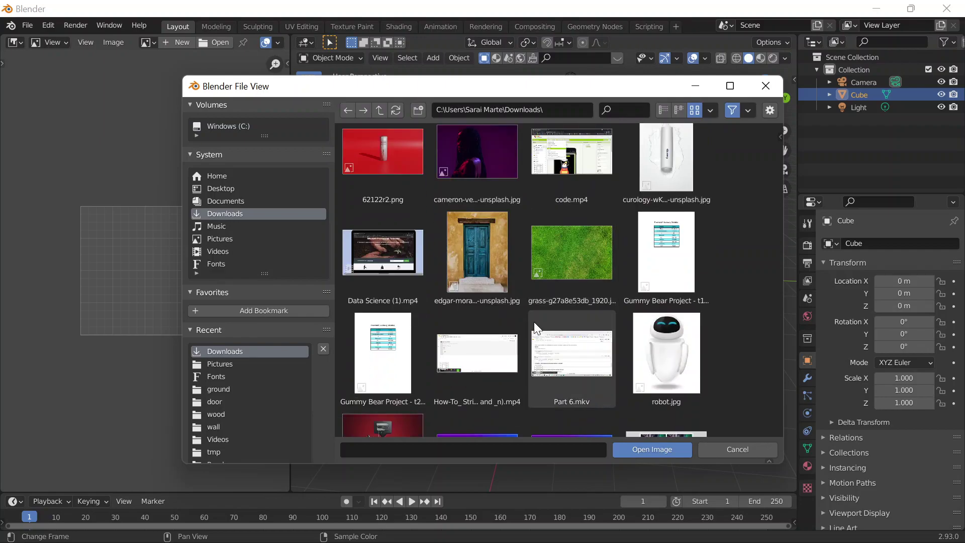
pyautogui.click(569, 247)
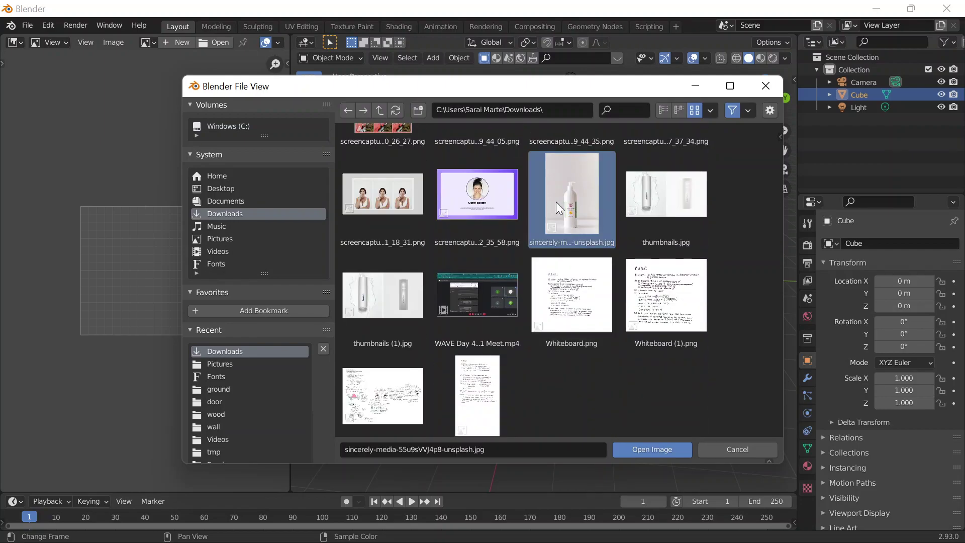
pyautogui.click(656, 453)
pyautogui.scroll(-3, 122, 261)
pyautogui.scroll(1, 161, 354)
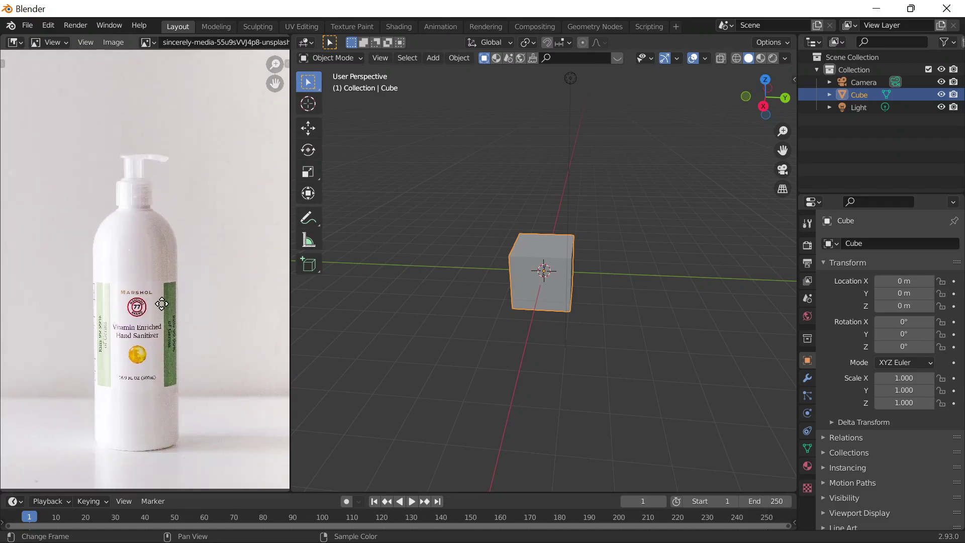
pyautogui.scroll(3, 188, 282)
pyautogui.scroll(-2, 201, 285)
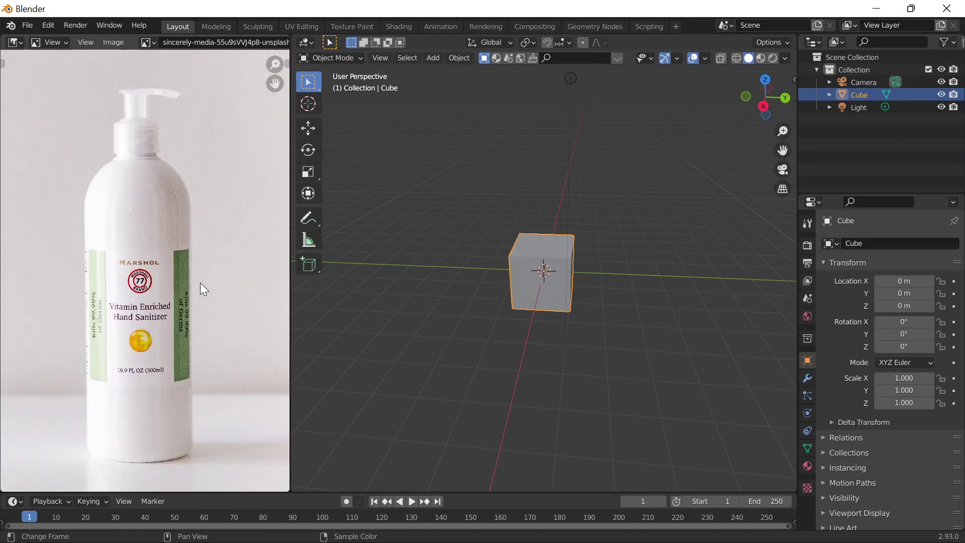
# Step: Review the Emulate Numpad setting in the input preferences
pyautogui.press('s')
pyautogui.press('Escape')
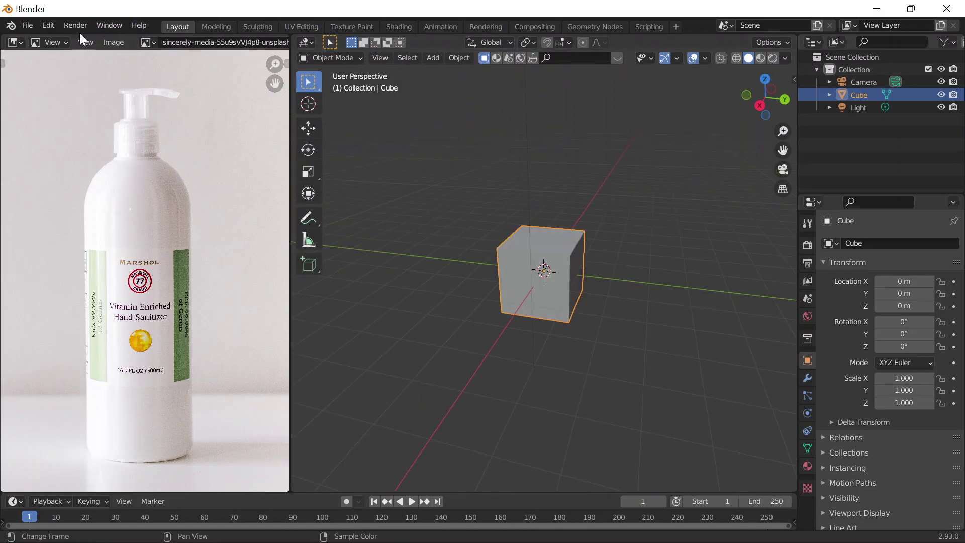
pyautogui.click(52, 26)
pyautogui.click(86, 200)
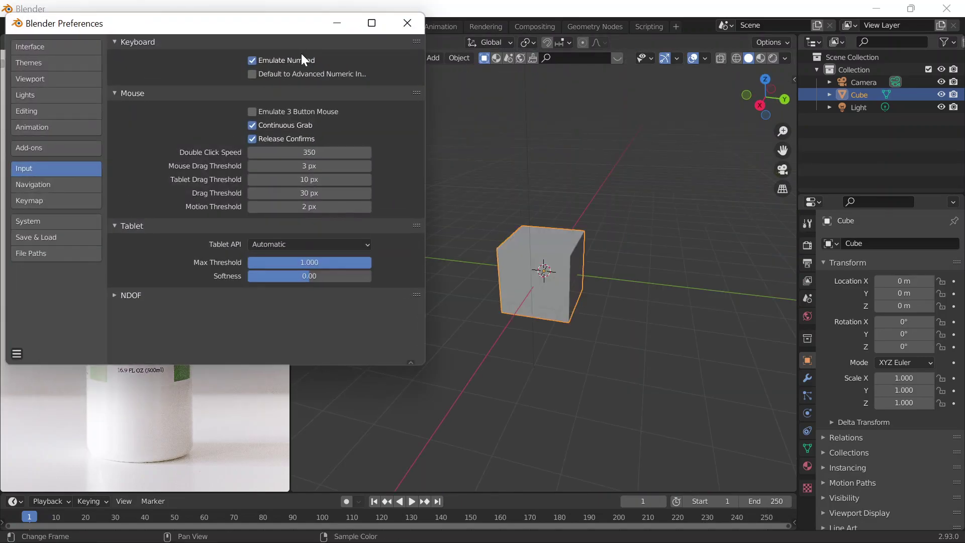
pyautogui.click(405, 24)
# Step: Add a Subdivision Surface modifier with level 2 to the cube and show its modifier settings
pyautogui.scroll(3, 725, 350)
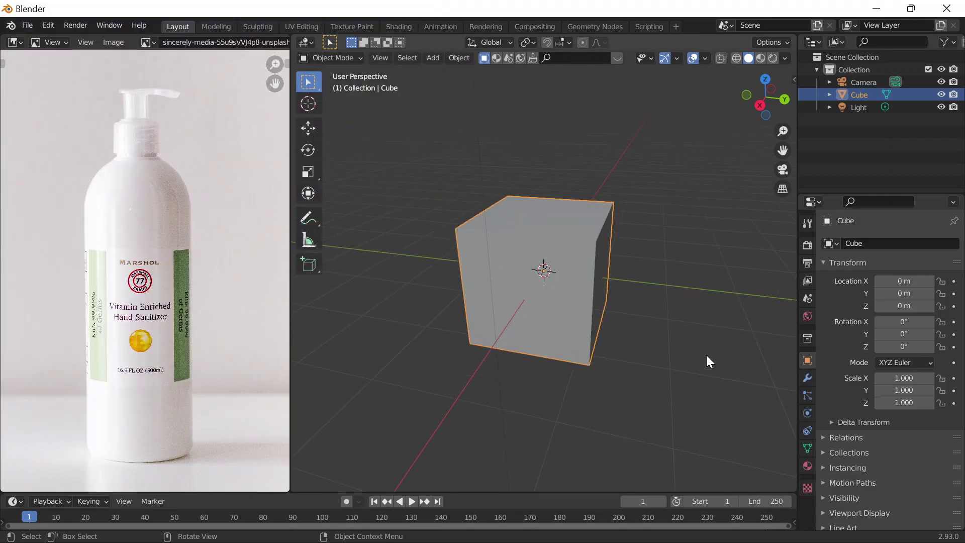
pyautogui.hotkey('ctrl', '2')
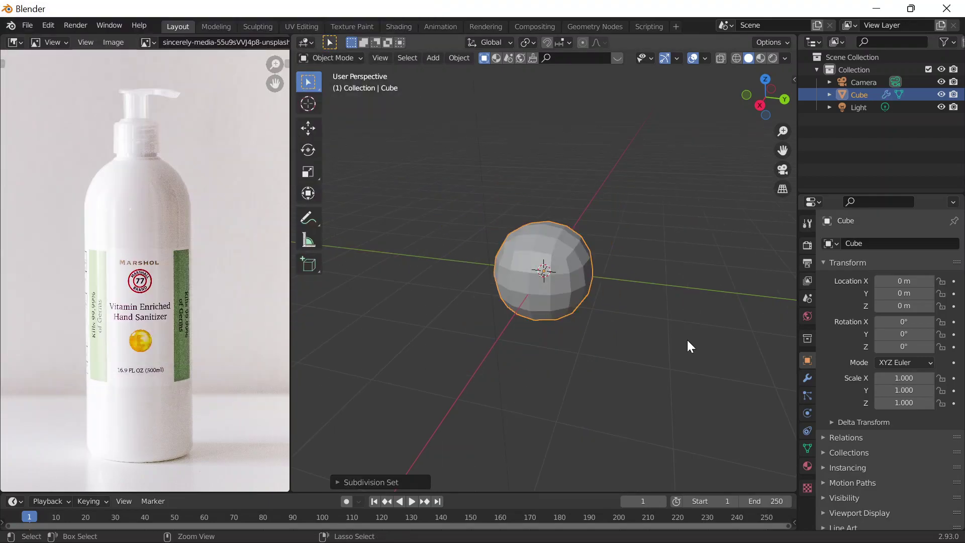
pyautogui.click(806, 378)
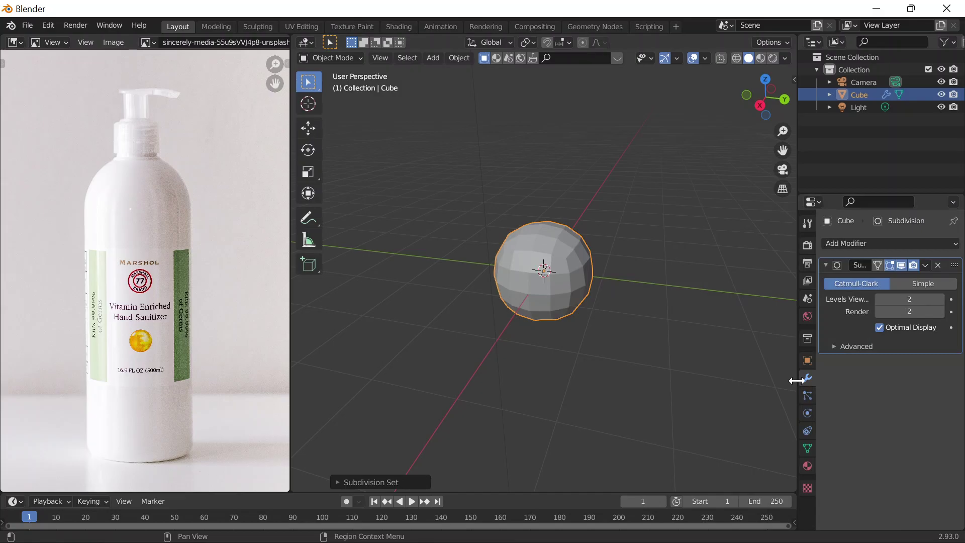
pyautogui.click(857, 243)
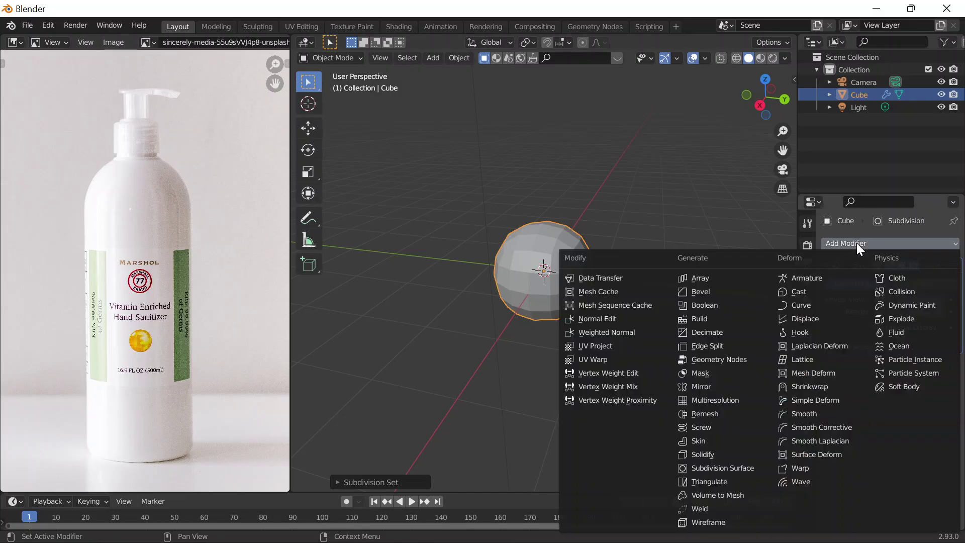
pyautogui.click(714, 469)
# Step: Put the cube into Edit Mode with face selection active
pyautogui.scroll(5, 585, 271)
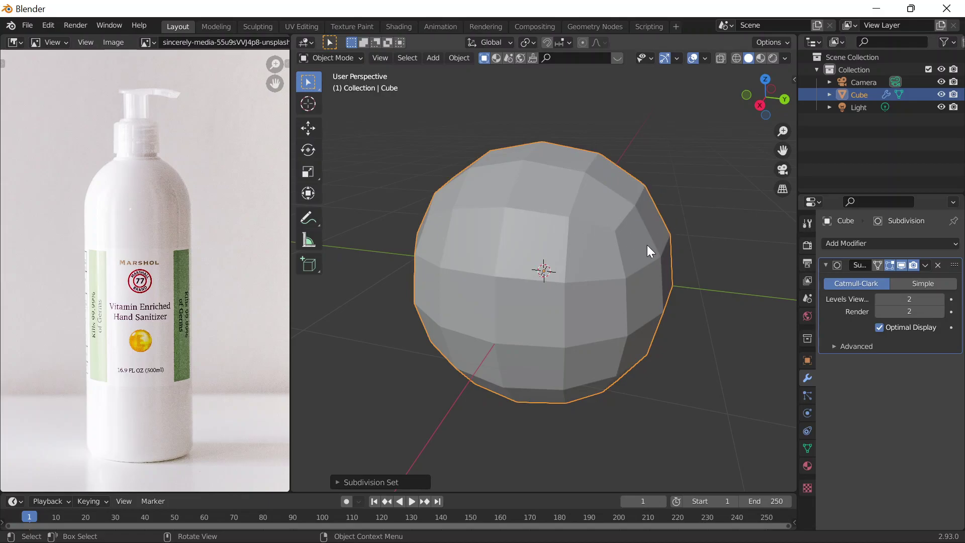
pyautogui.scroll(3, 625, 259)
pyautogui.scroll(-3, 613, 343)
pyautogui.moveTo(613, 342); pyautogui.dragTo(623, 310, button='middle')
pyautogui.scroll(-3, 653, 286)
pyautogui.press('Tab')
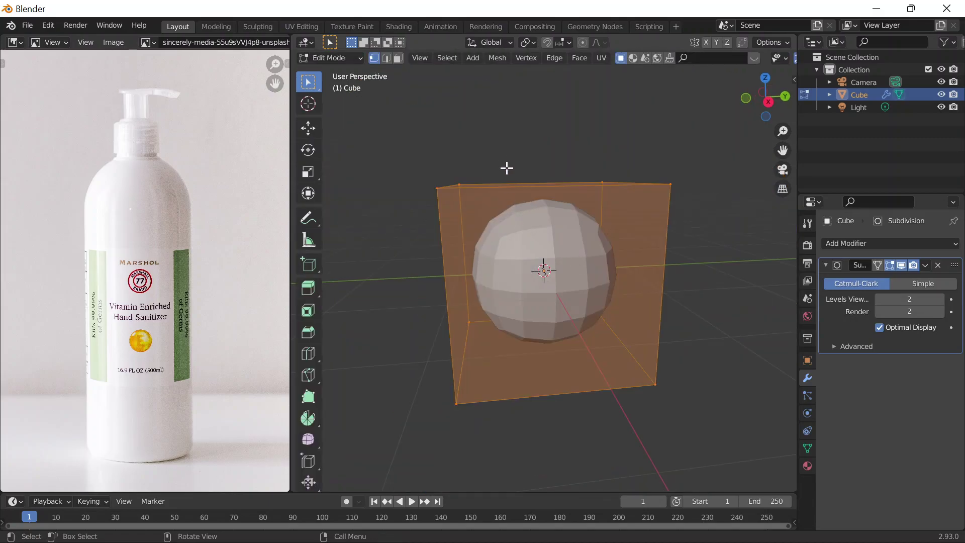
pyautogui.press('Tab')
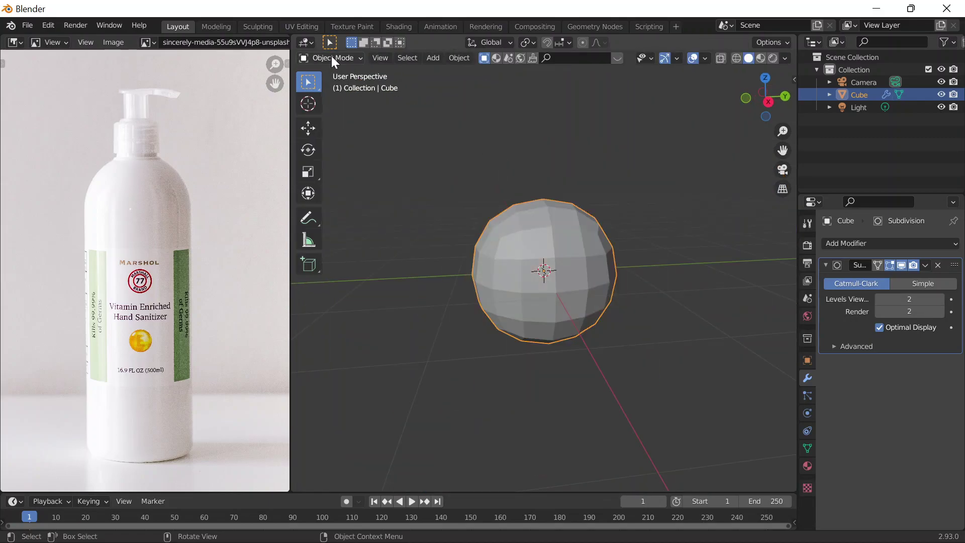
pyautogui.click(332, 58)
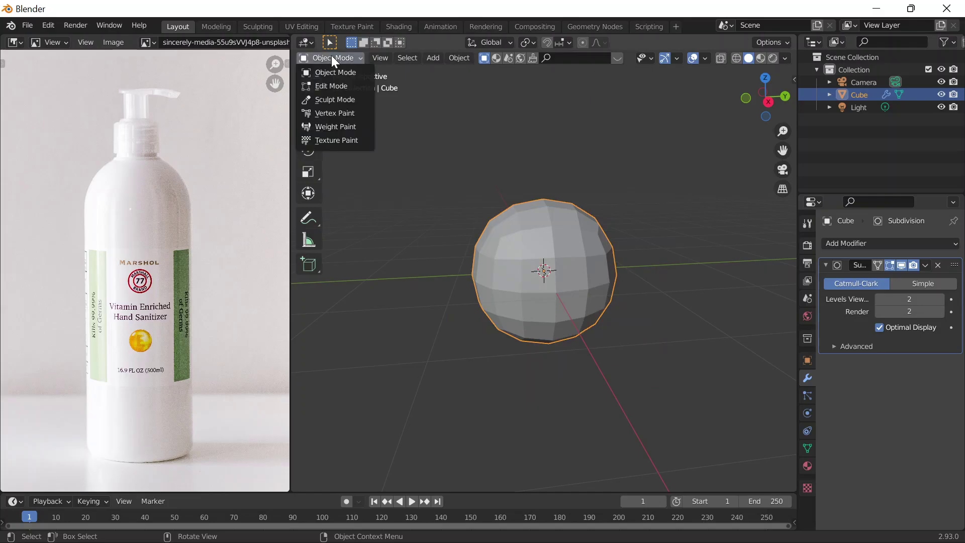
pyautogui.click(331, 86)
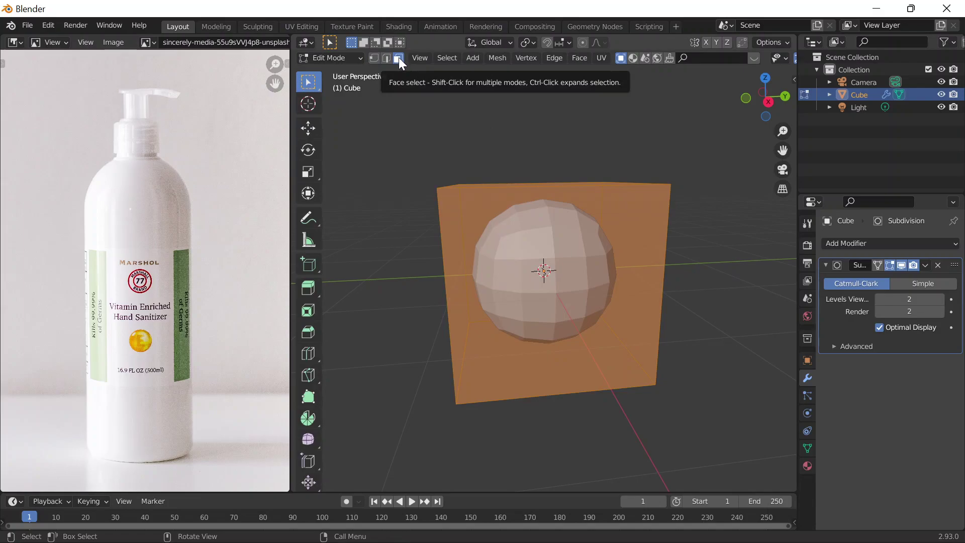
# Step: Move the cube's top face up along Z to stretch the mesh into a tall bottle body
pyautogui.scroll(-4, 699, 165)
pyautogui.moveTo(699, 165); pyautogui.dragTo(678, 186, button='middle')
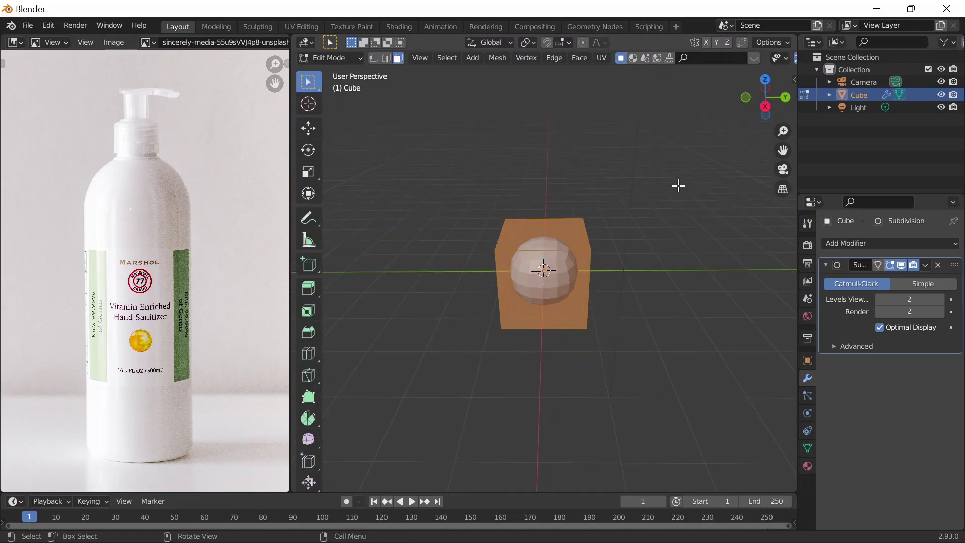
pyautogui.click(550, 229)
pyautogui.moveTo(556, 255); pyautogui.dragTo(584, 263, button='middle')
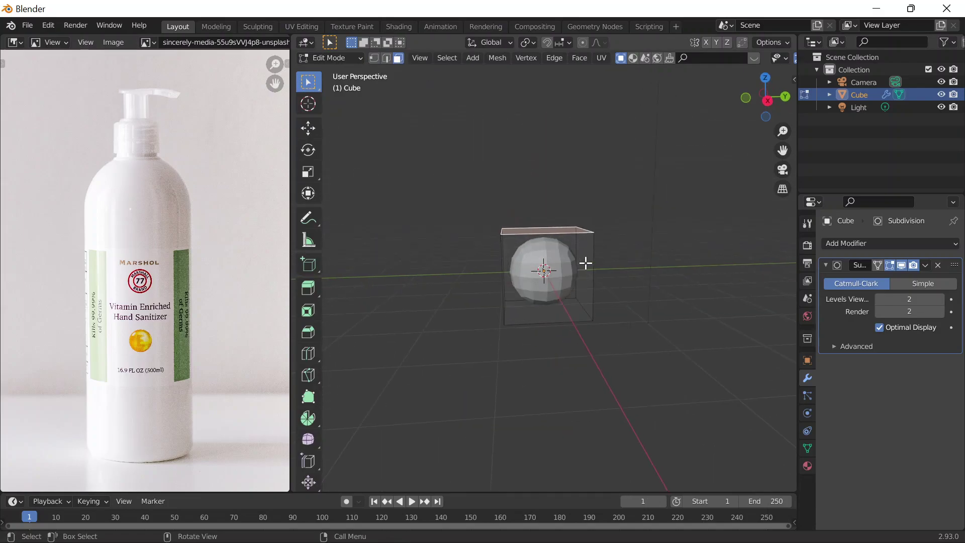
pyautogui.press('g')
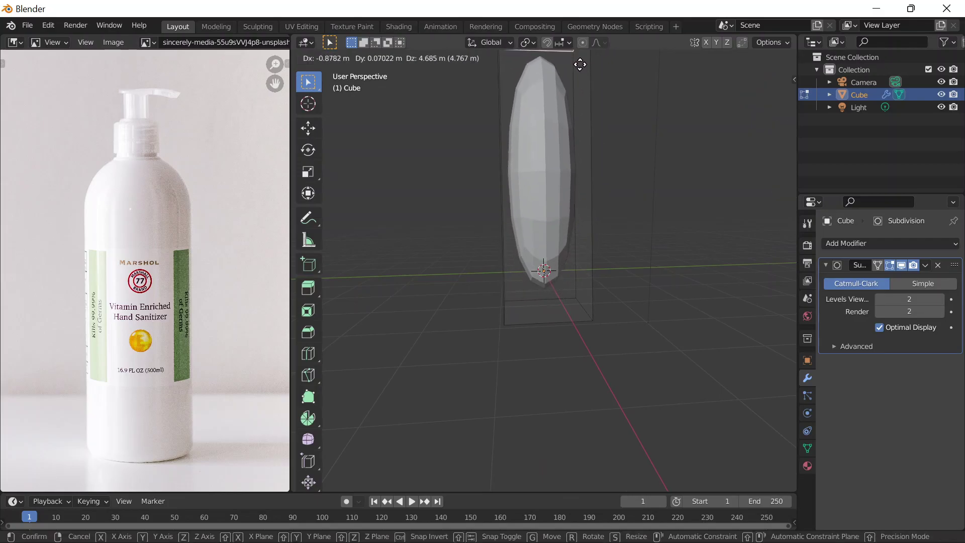
pyautogui.press('z')
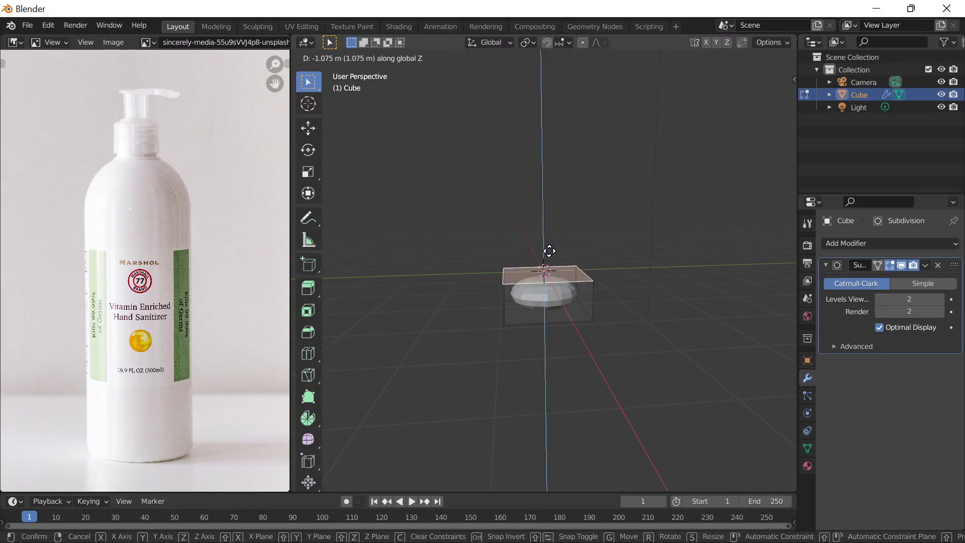
pyautogui.click(549, 377)
pyautogui.scroll(-5, 552, 247)
pyautogui.scroll(-2, 552, 247)
pyautogui.keyDown('shift'); pyautogui.moveTo(543, 285); pyautogui.dragTo(575, 330, button='middle'); pyautogui.keyUp('shift')
pyautogui.scroll(6, 556, 412)
pyautogui.scroll(3, 576, 330)
pyautogui.scroll(2, 593, 358)
pyautogui.scroll(-5, 598, 365)
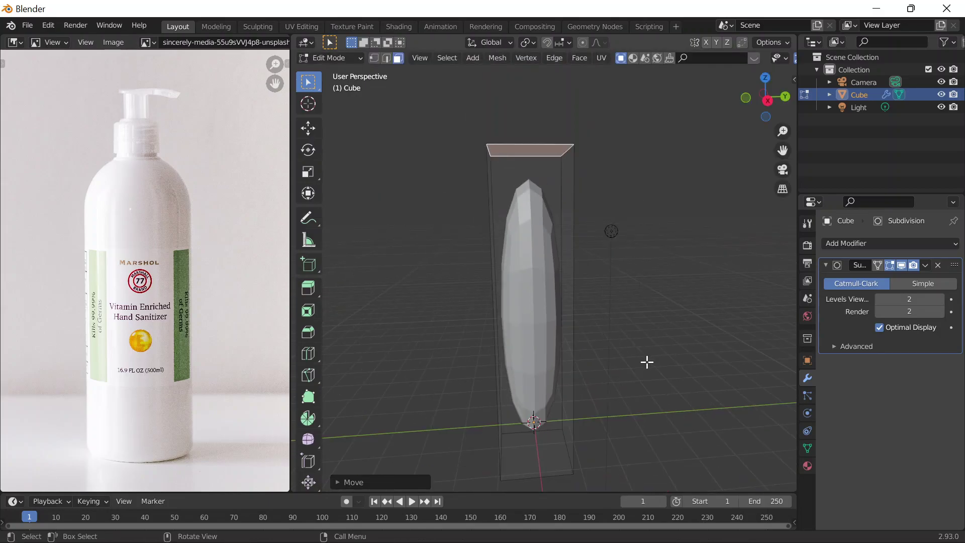
# Step: In the front view, add a horizontal loop cut and slide it up to the top edge of the body
pyautogui.press('`')
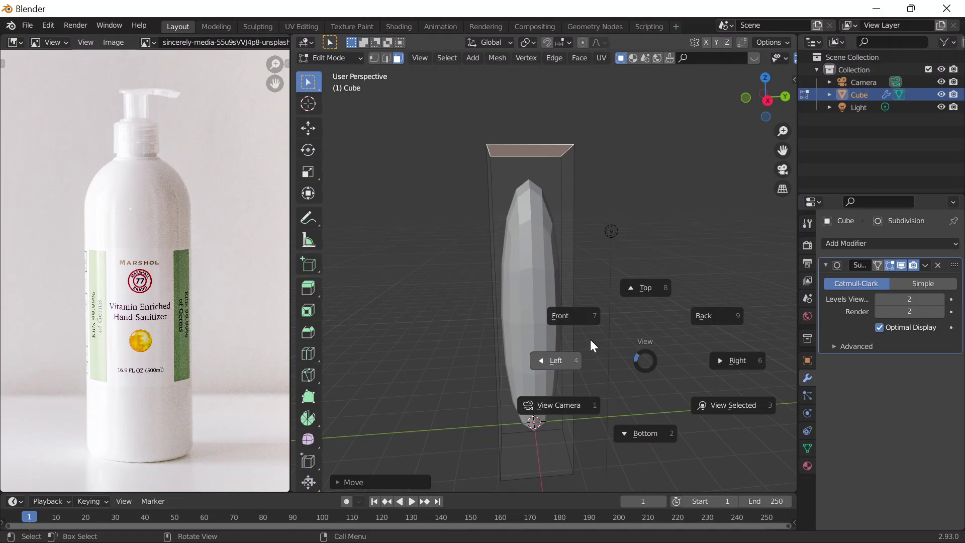
pyautogui.click(577, 317)
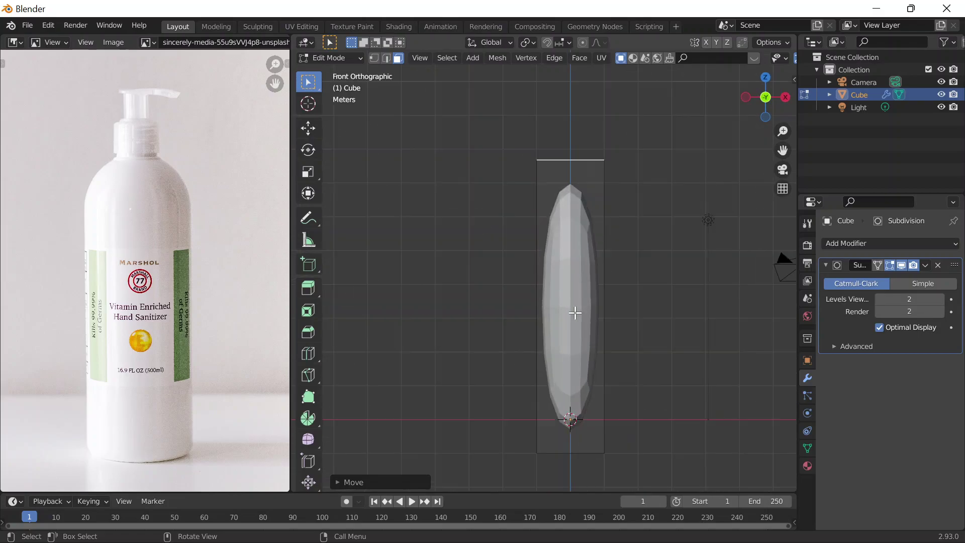
pyautogui.press('`')
pyautogui.click(425, 198)
pyautogui.hotkey('ctrl', 'r')
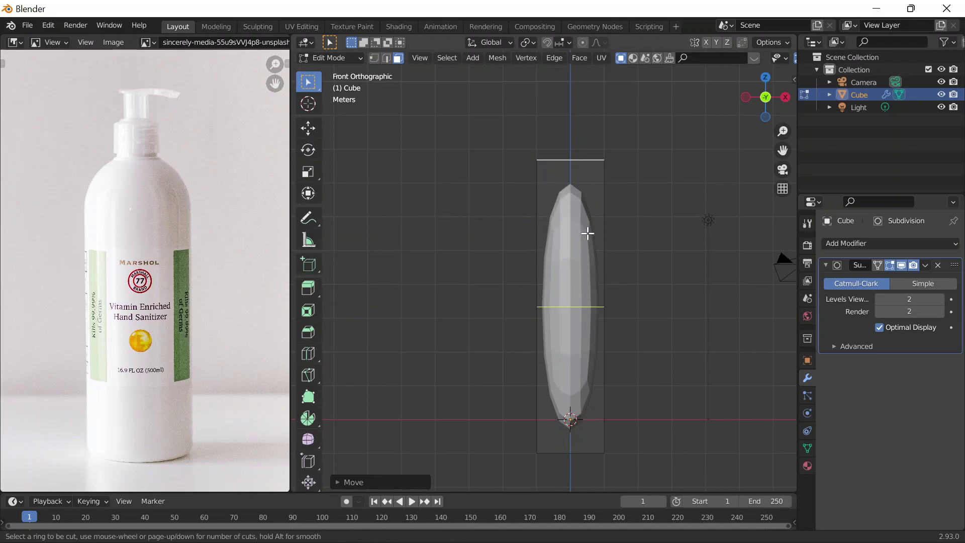
pyautogui.click(533, 310)
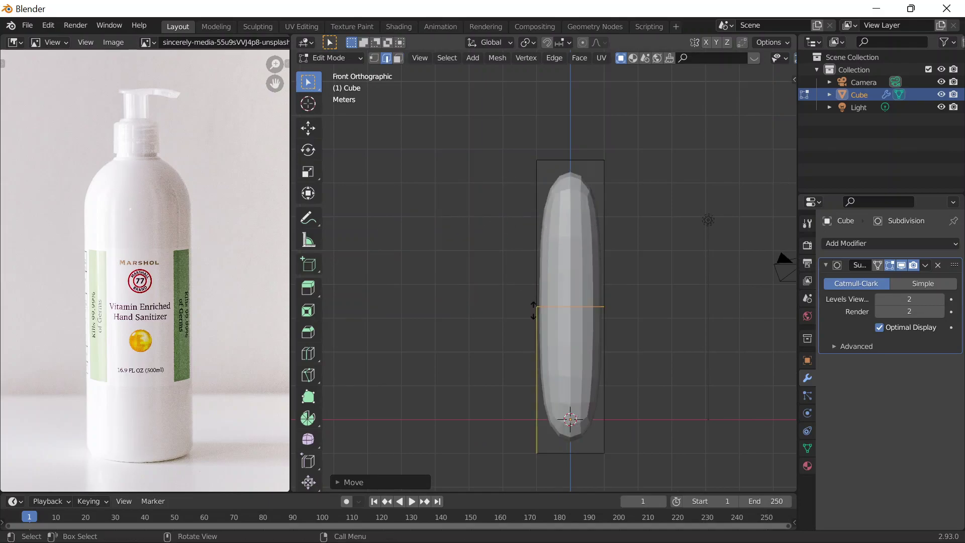
pyautogui.click(545, 154)
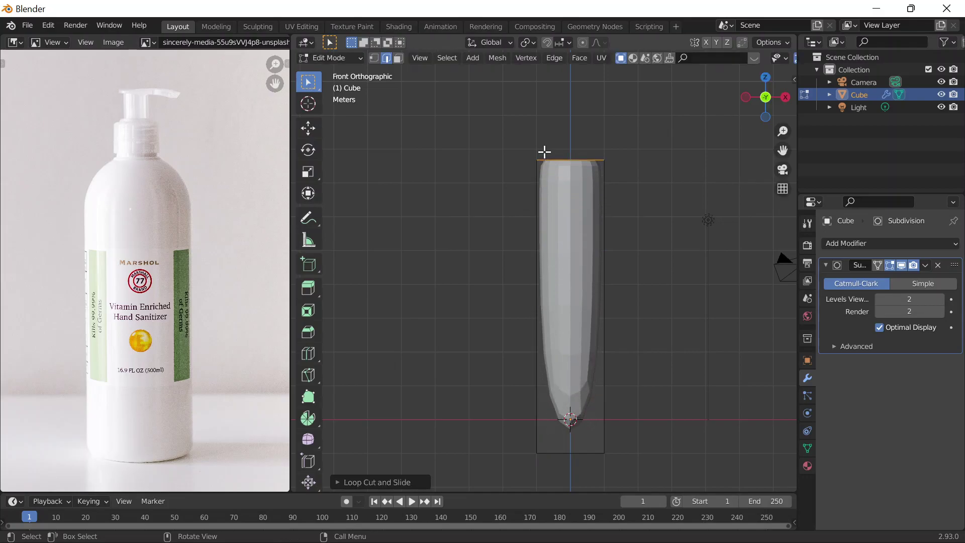
# Step: Add a second horizontal loop cut and slide it down close to the base of the body
pyautogui.hotkey('ctrl', 'r')
pyautogui.click(532, 266)
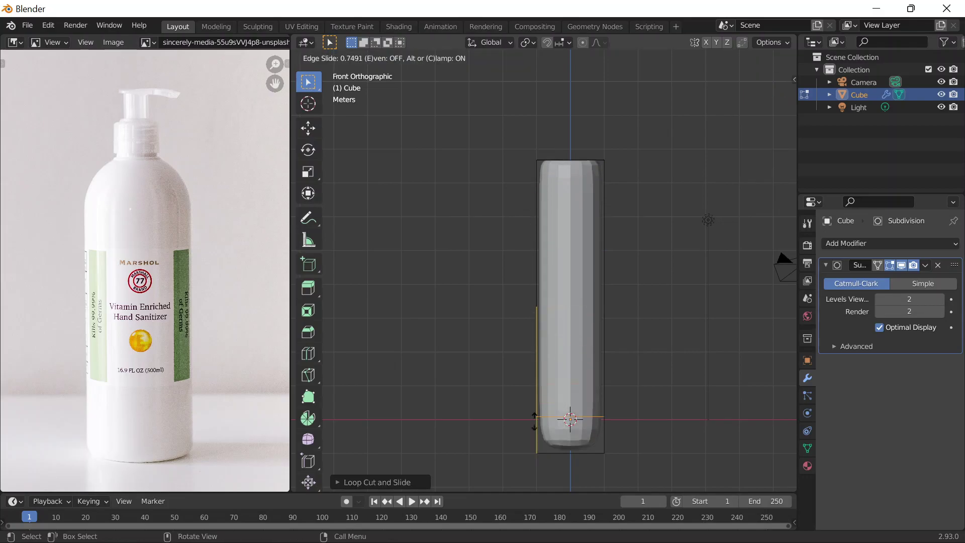
pyautogui.click(532, 447)
pyautogui.keyDown('shift'); pyautogui.moveTo(626, 207); pyautogui.dragTo(611, 203, button='middle'); pyautogui.keyUp('shift')
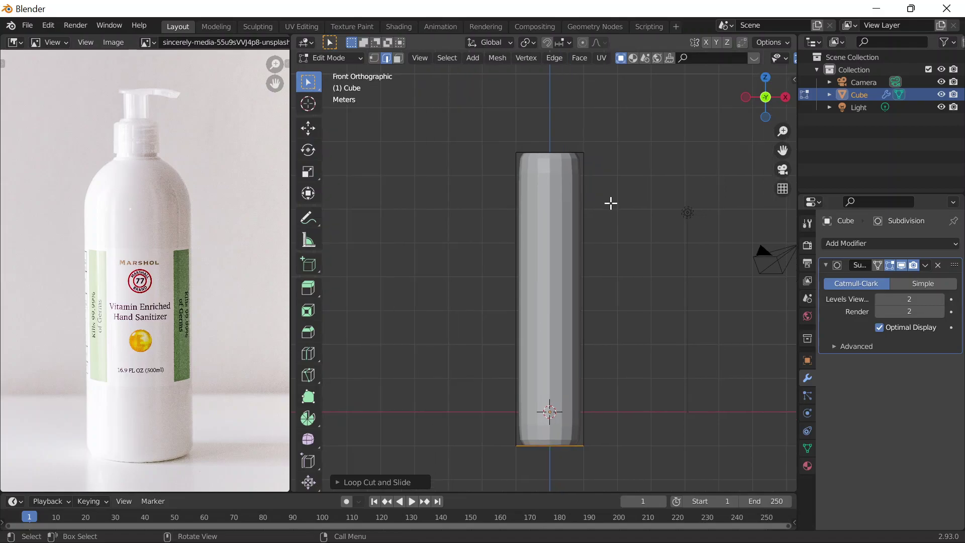
# Step: Select the whole mesh and widen it along the X axis toward the reference bottle's proportions
pyautogui.press('a')
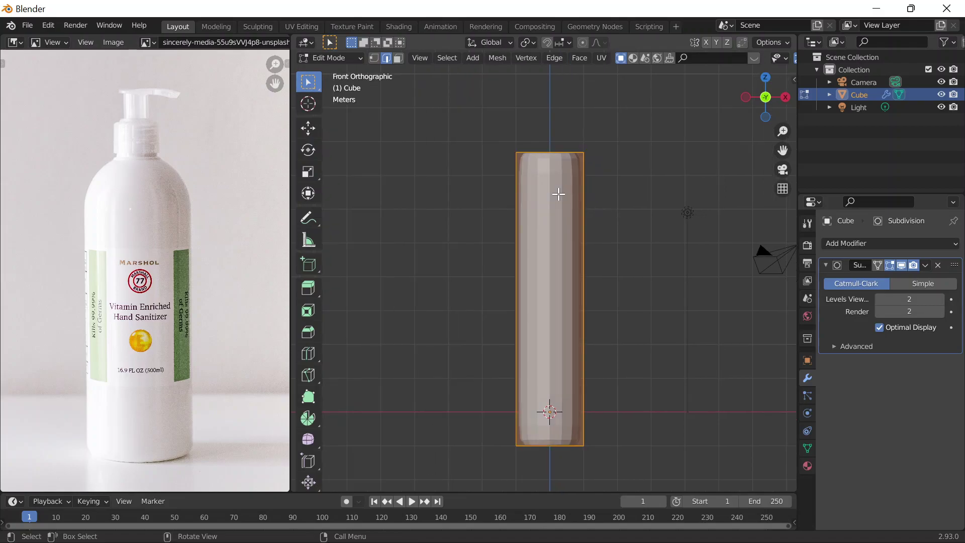
pyautogui.press('s')
pyautogui.press('x')
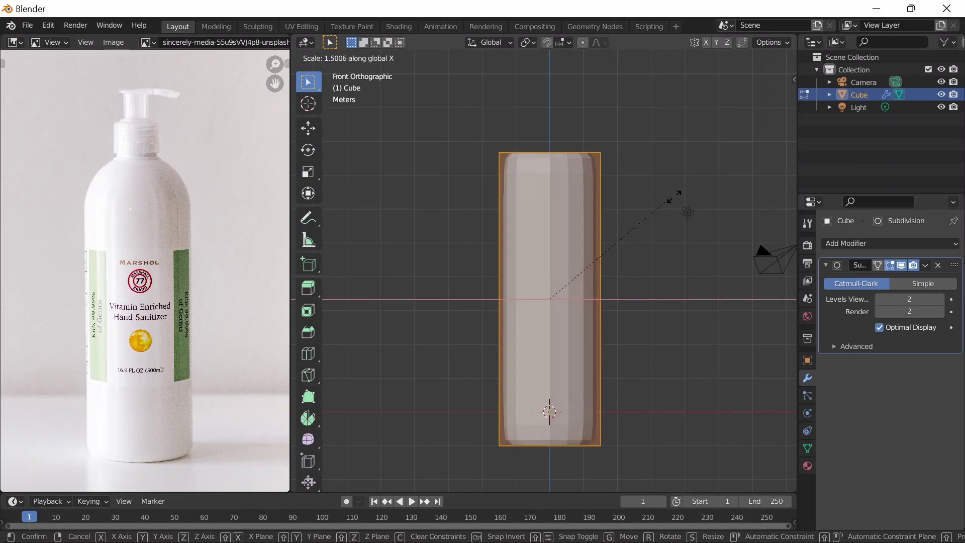
pyautogui.click(689, 202)
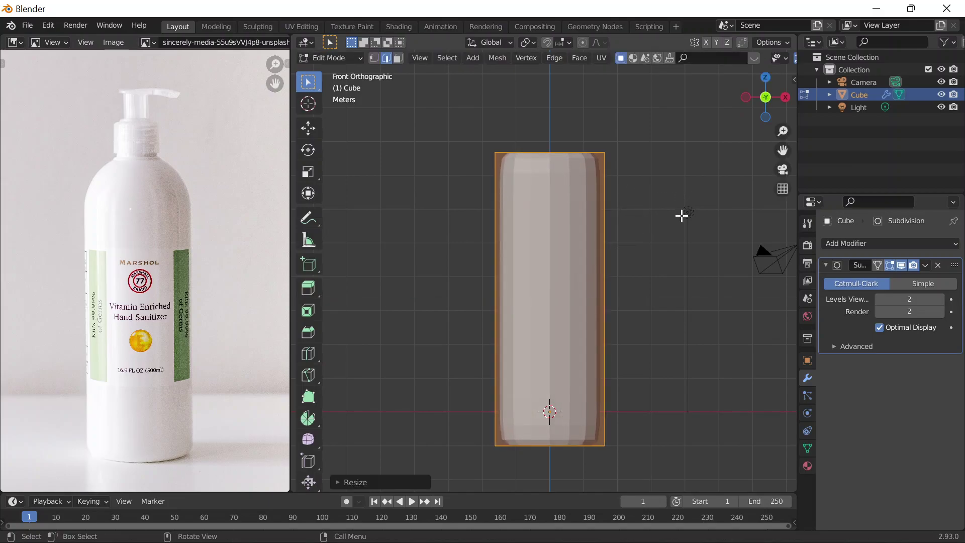
# Step: Move the whole mesh up along Z until the bottle's base rests on the ground line at the origin
pyautogui.press('g')
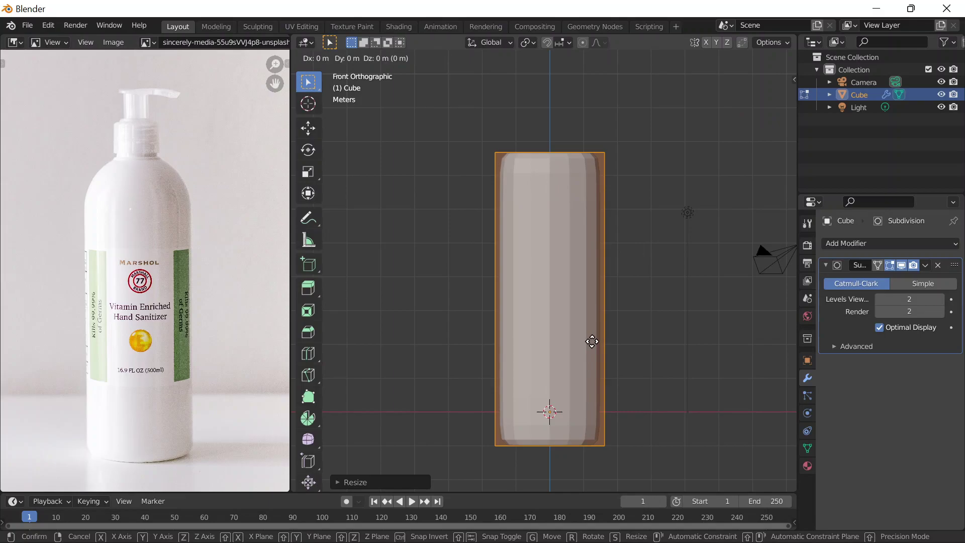
pyautogui.press('z')
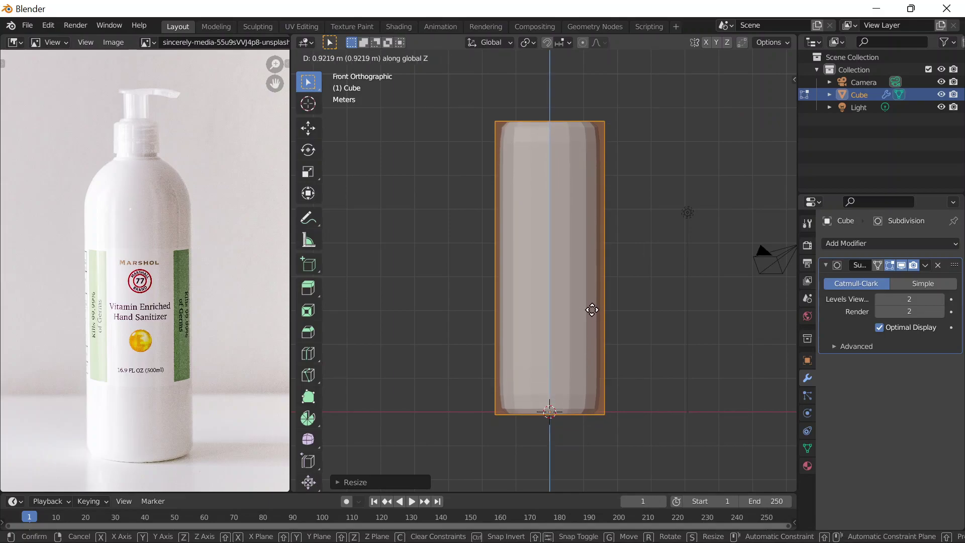
pyautogui.click(591, 311)
pyautogui.press('g')
pyautogui.press('z')
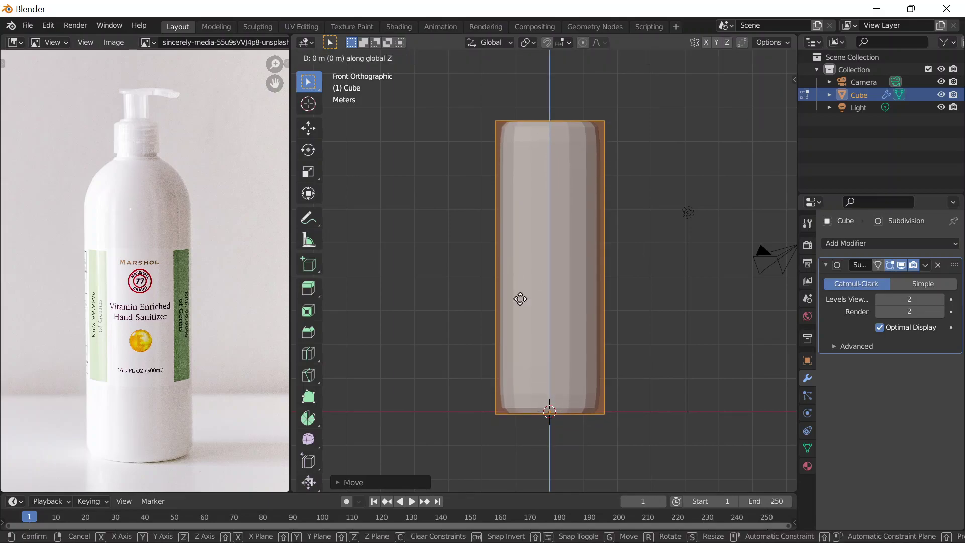
pyautogui.click(521, 296)
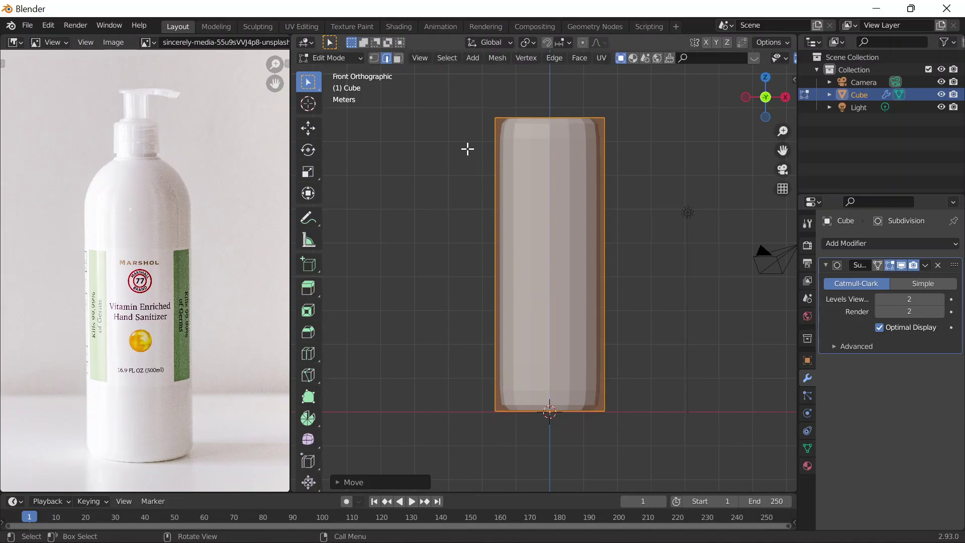
# Step: Add two horizontal loop cuts to the body, one about a fifth of the height below the top and one just under the top edge
pyautogui.keyDown('shift'); pyautogui.moveTo(468, 174); pyautogui.dragTo(468, 192, button='middle'); pyautogui.keyUp('shift')
pyautogui.hotkey('ctrl', 'r')
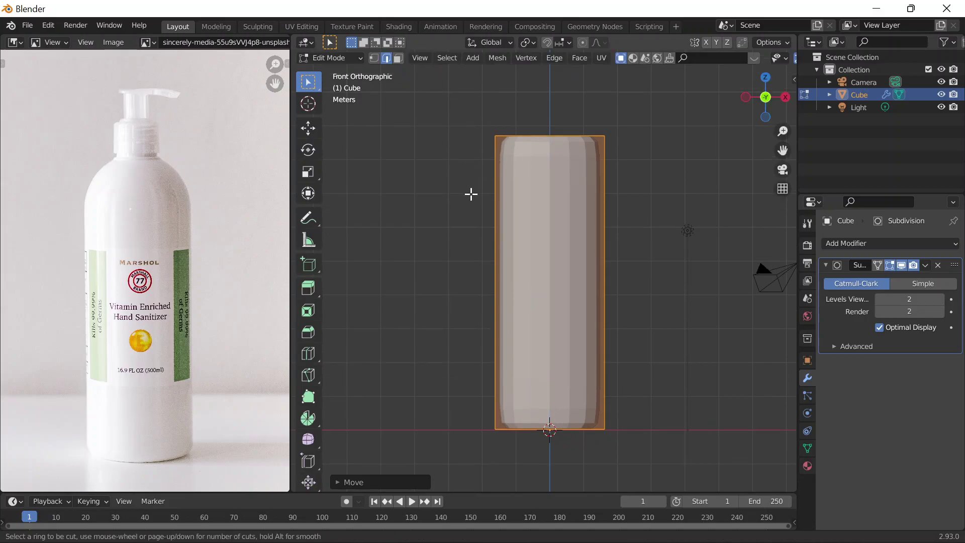
pyautogui.click(490, 192)
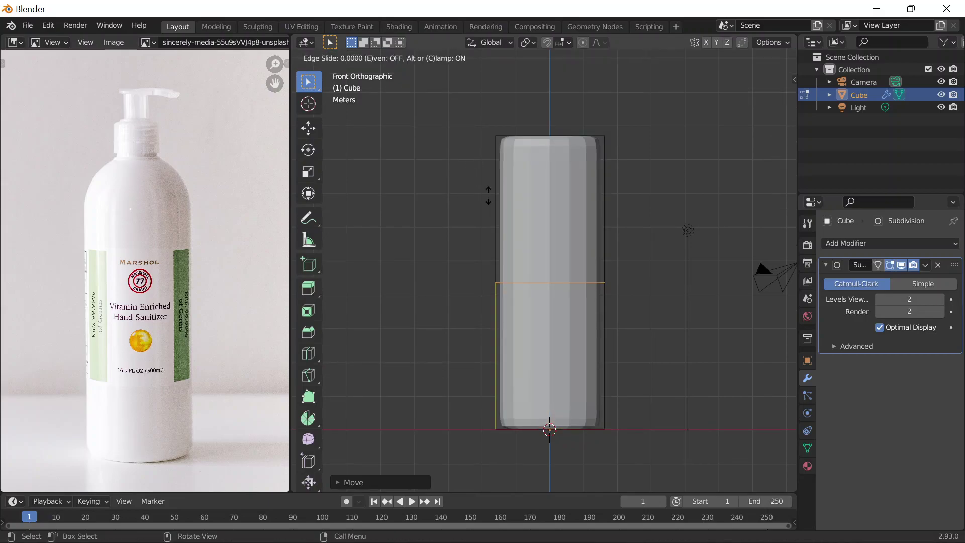
pyautogui.click(497, 111)
pyautogui.hotkey('ctrl', 'r')
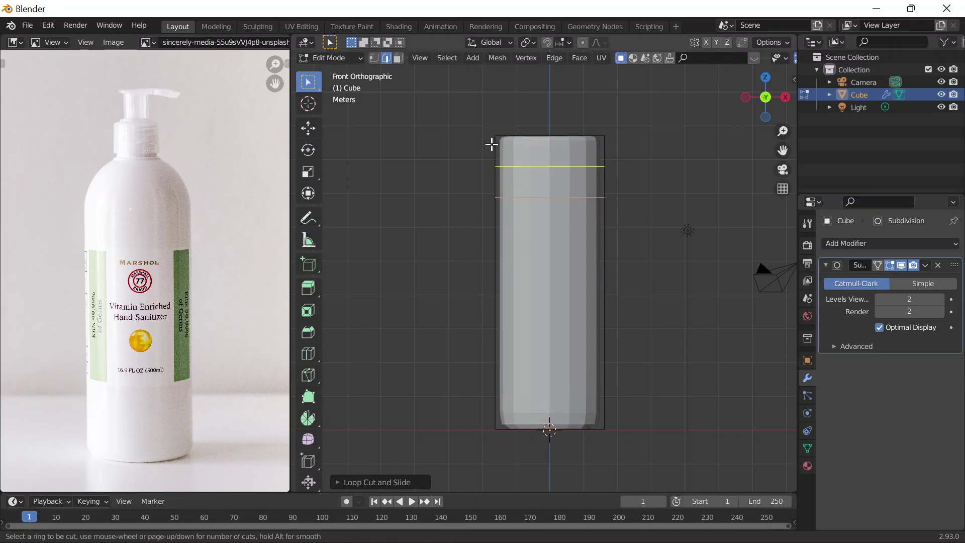
pyautogui.click(478, 151)
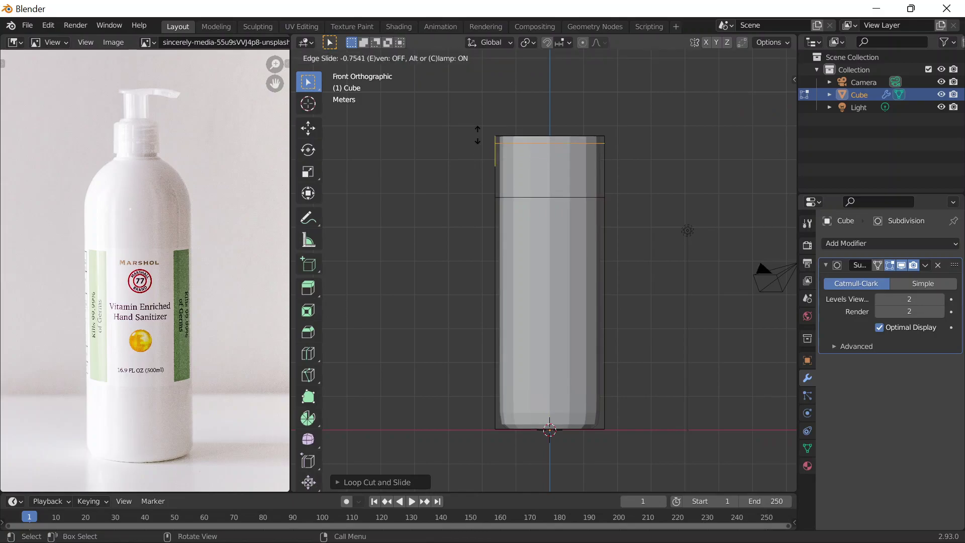
pyautogui.click(478, 139)
pyautogui.moveTo(488, 143); pyautogui.dragTo(642, 211)
pyautogui.press('s')
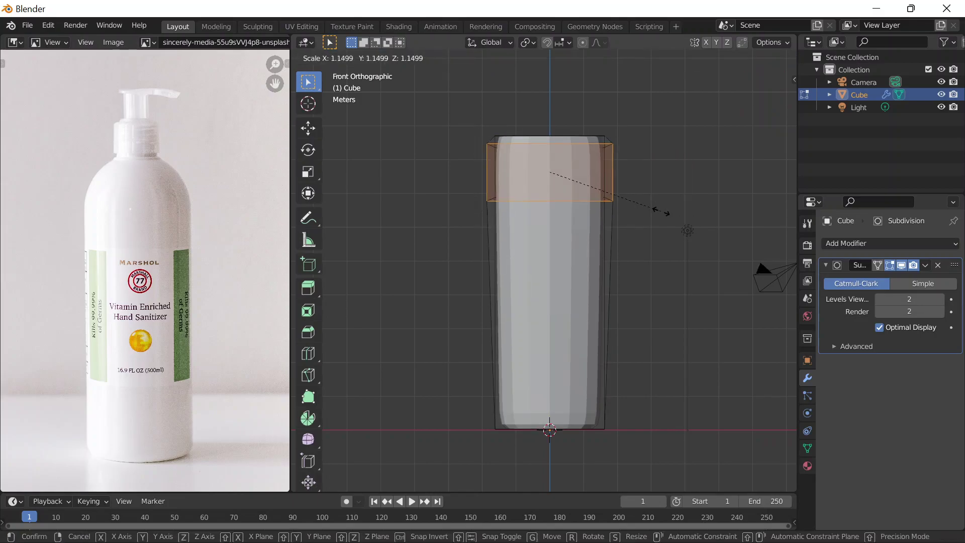
pyautogui.rightClick(678, 215)
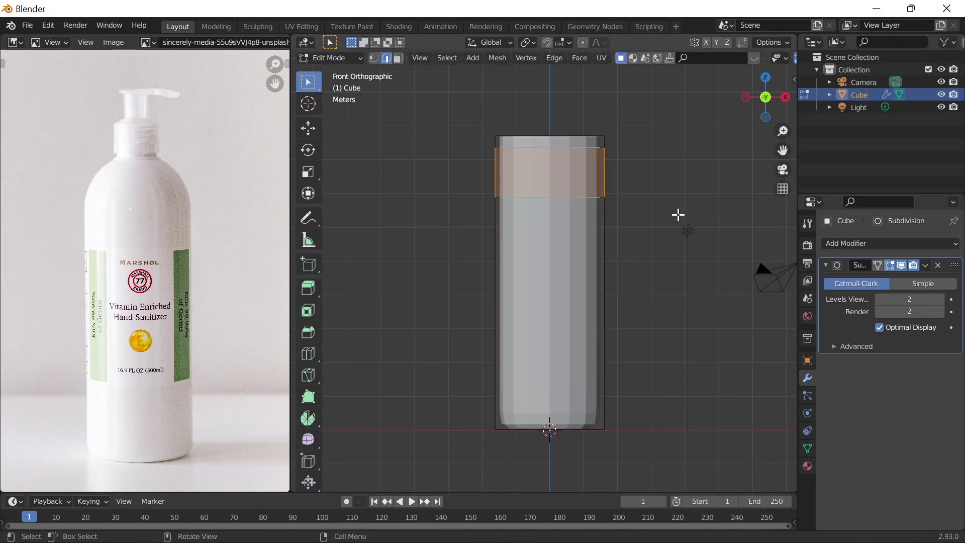
pyautogui.click(656, 171)
# Step: Turn on X-ray, select the band between the two upper loop cuts through the mesh and scale it up by about 1.1
pyautogui.hotkey('alt', 'z')
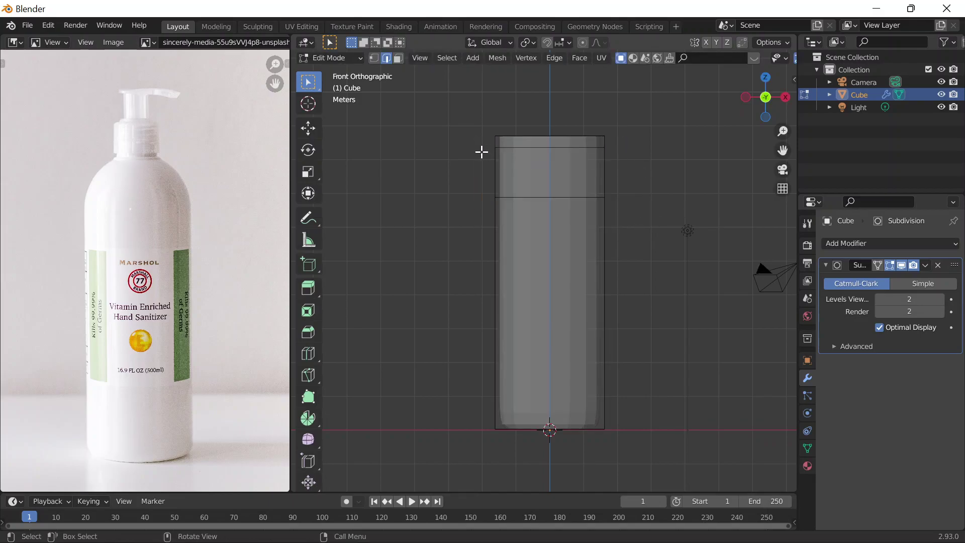
pyautogui.moveTo(478, 145); pyautogui.dragTo(662, 215)
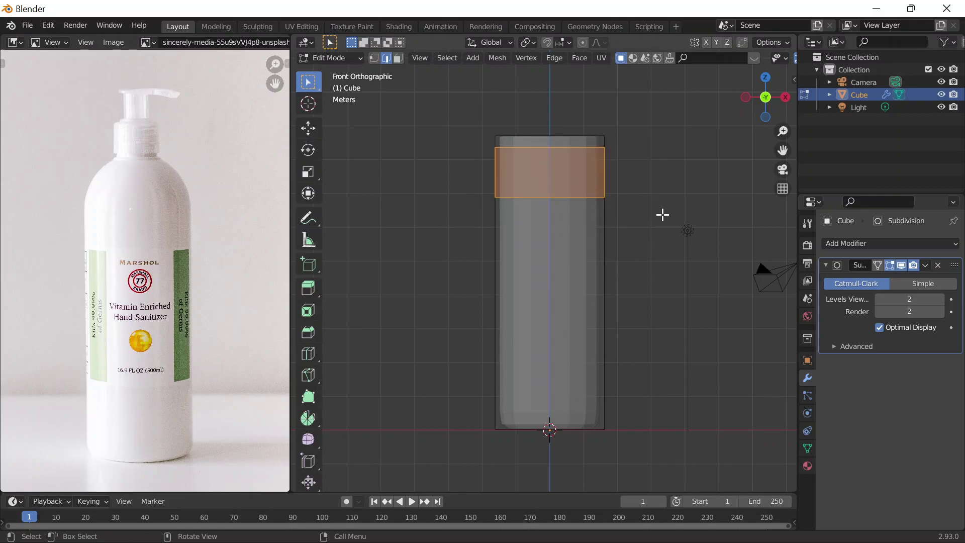
pyautogui.press('s')
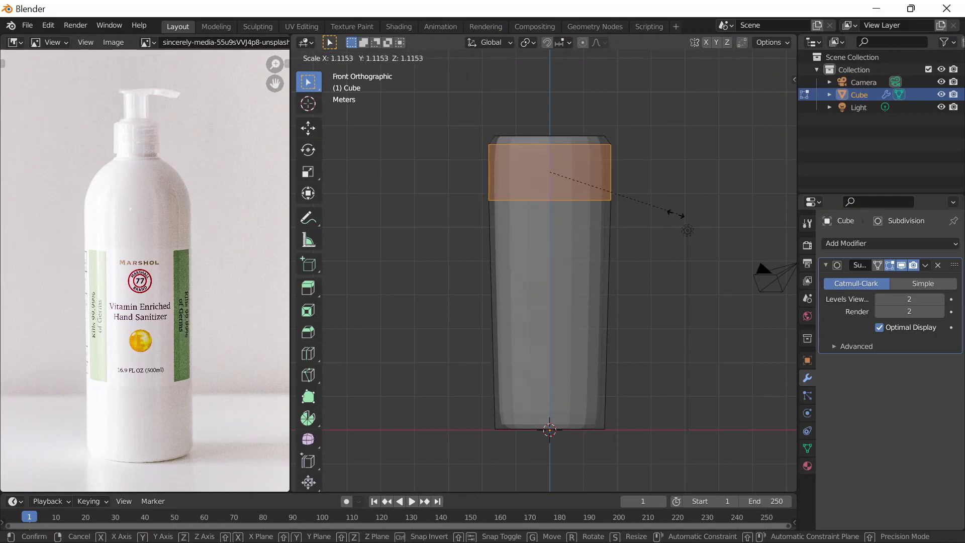
pyautogui.click(676, 215)
# Step: Select the top of the body and scale it down evenly to taper the shoulder toward the neck
pyautogui.click(470, 118)
pyautogui.moveTo(472, 114); pyautogui.dragTo(625, 143)
pyautogui.press('s')
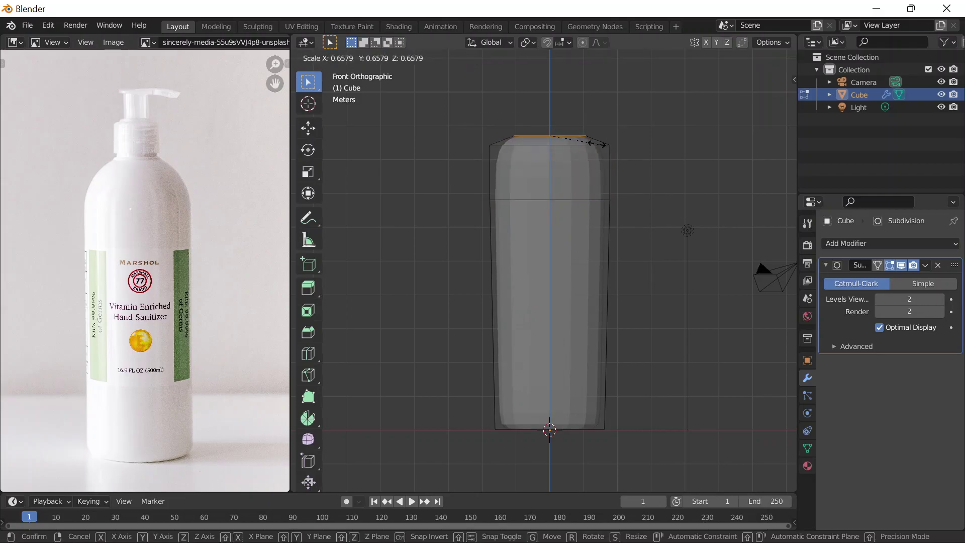
pyautogui.click(573, 144)
# Step: Select the whole mesh and narrow it along X by about 0.72 and again by about 0.90, giving the body a rounder cross-section
pyautogui.moveTo(573, 144); pyautogui.dragTo(599, 204, button='middle')
pyautogui.click(808, 361)
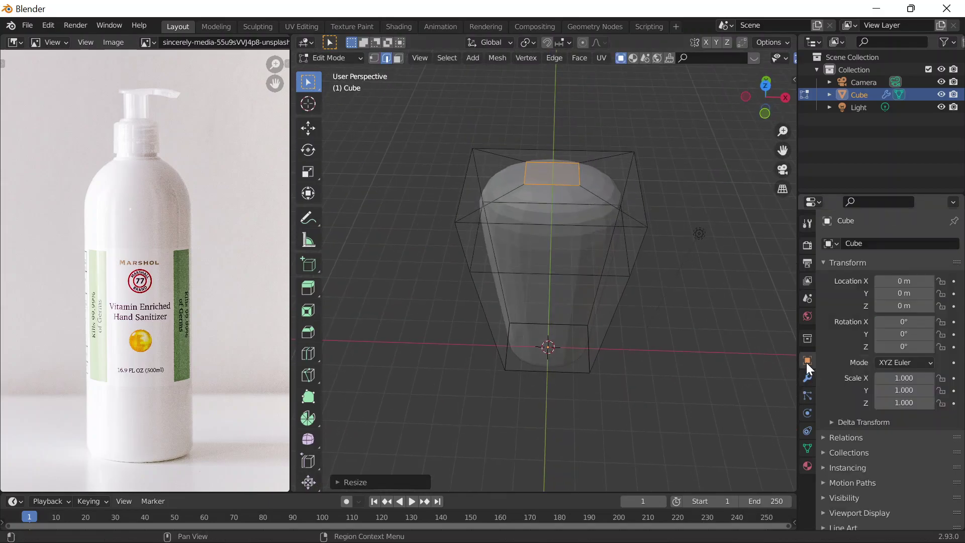
pyautogui.moveTo(625, 256)
pyautogui.mouseDown(button='middle')
pyautogui.moveTo(629, 282)
pyautogui.moveTo(624, 252)
pyautogui.mouseUp(button='middle')
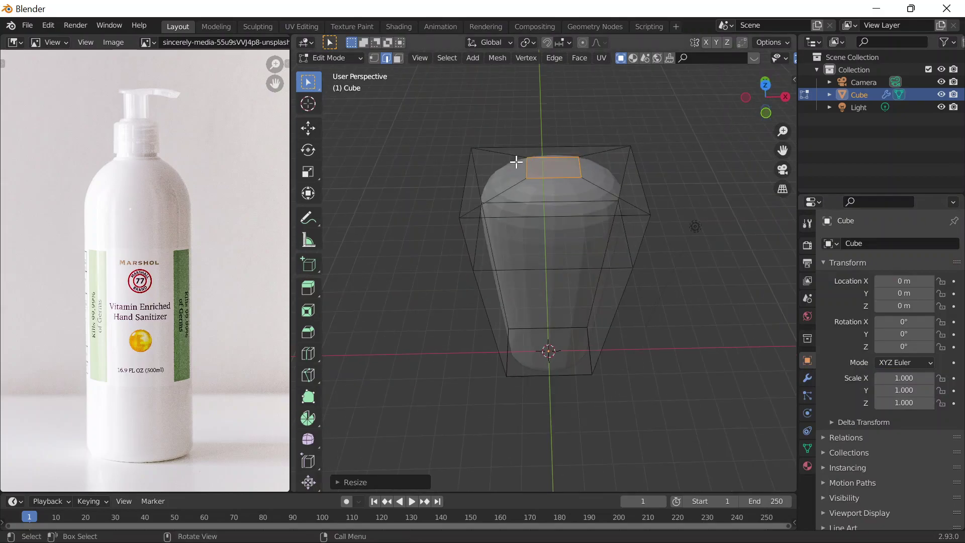
pyautogui.press('a')
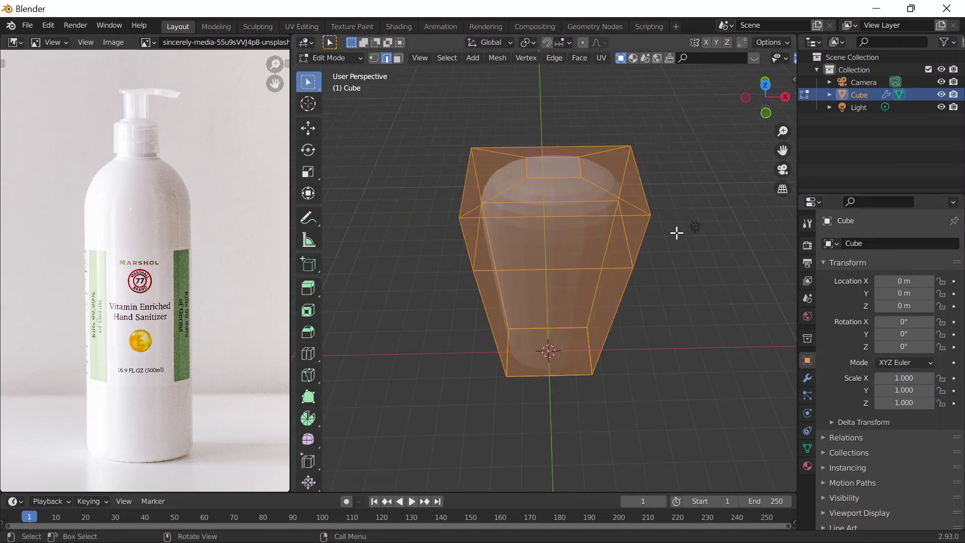
pyautogui.press('s')
pyautogui.press('x')
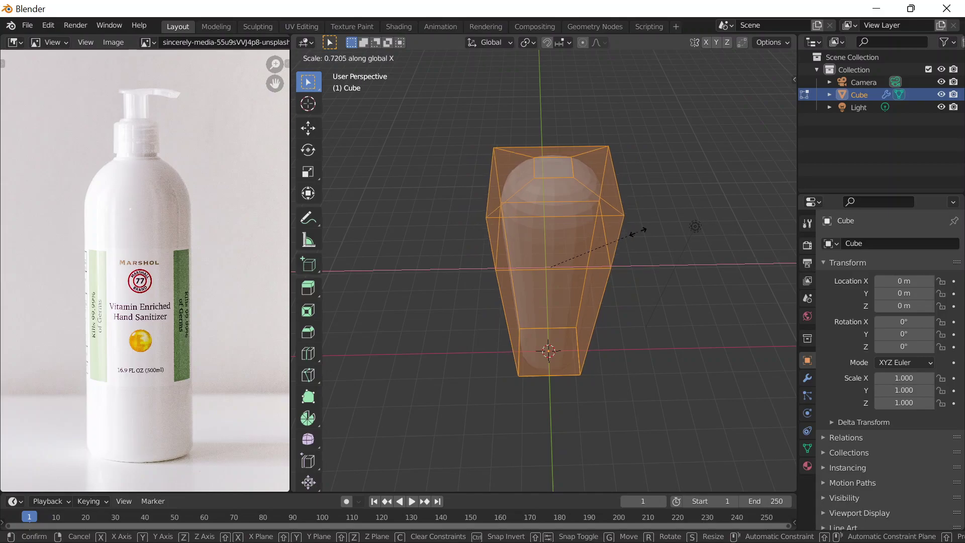
pyautogui.click(637, 231)
pyautogui.moveTo(655, 196); pyautogui.dragTo(644, 237, button='middle')
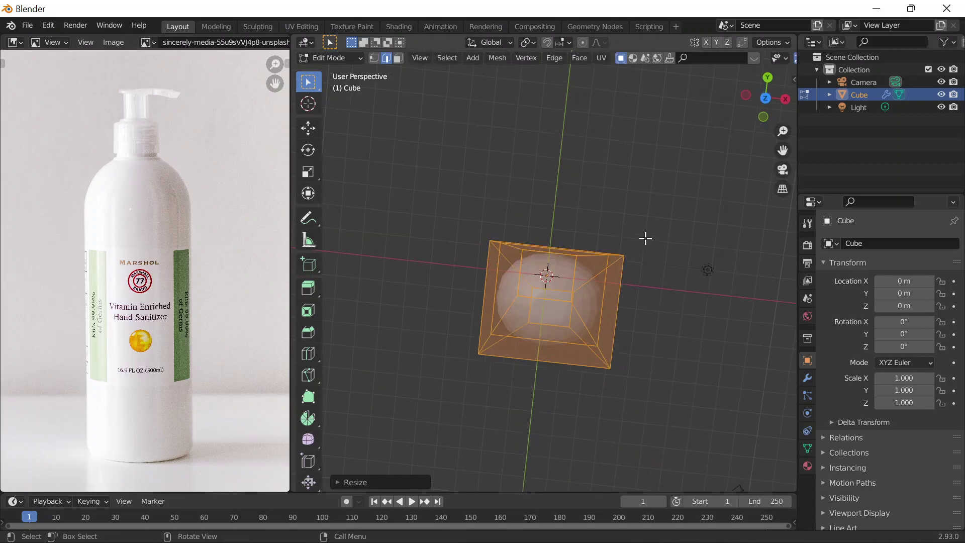
pyautogui.press('s')
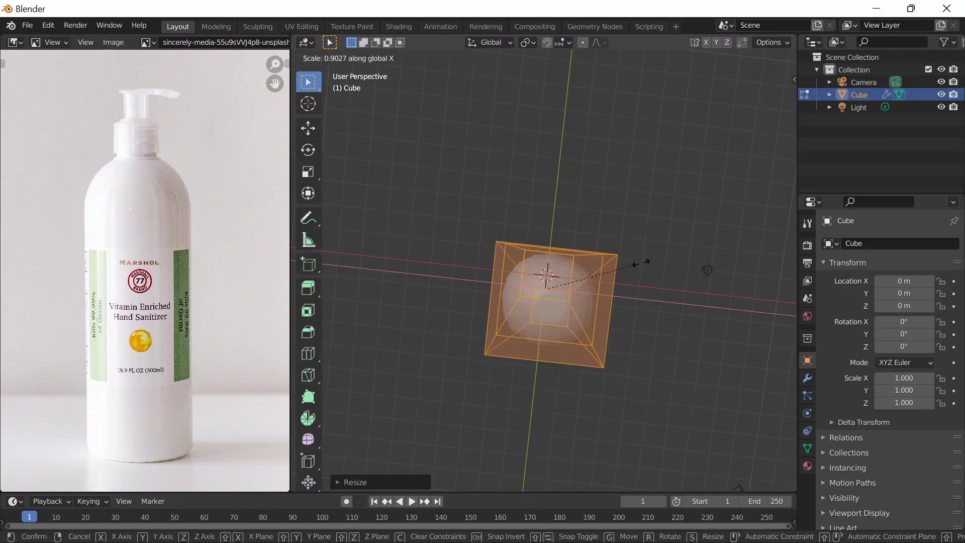
pyautogui.click(646, 269)
# Step: Scale the whole mesh down along Z to a little over half its height
pyautogui.moveTo(646, 269); pyautogui.dragTo(616, 208, button='middle')
pyautogui.press('s')
pyautogui.press('z')
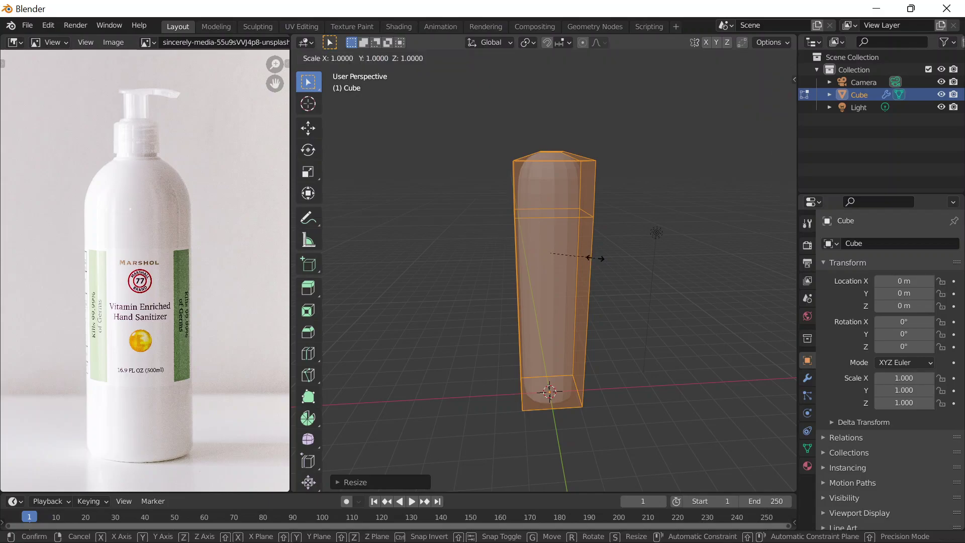
pyautogui.click(575, 252)
# Step: Lower the whole mesh along Z until its base rests on the ground line in the front view, and leave Edit Mode
pyautogui.press('g')
pyautogui.press('z')
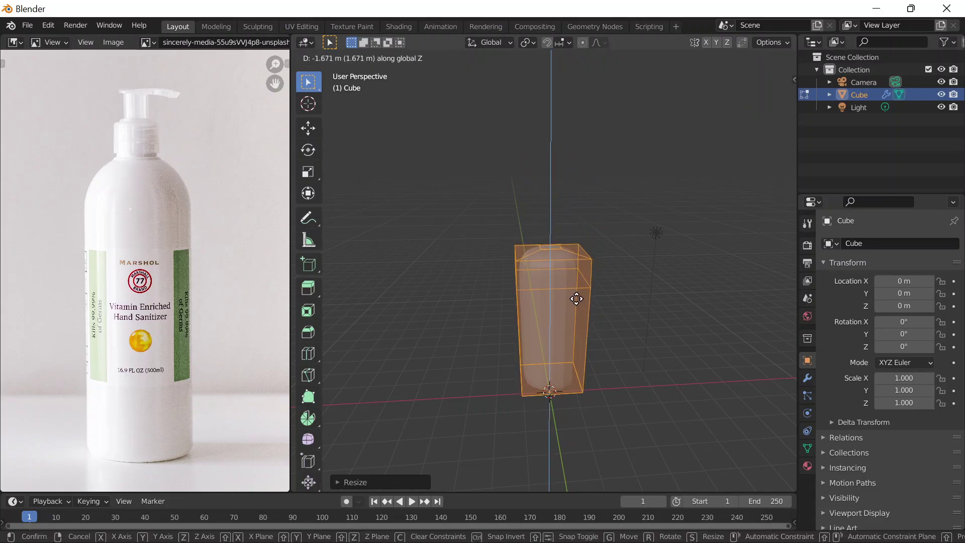
pyautogui.click(588, 302)
pyautogui.press('`')
pyautogui.click(547, 276)
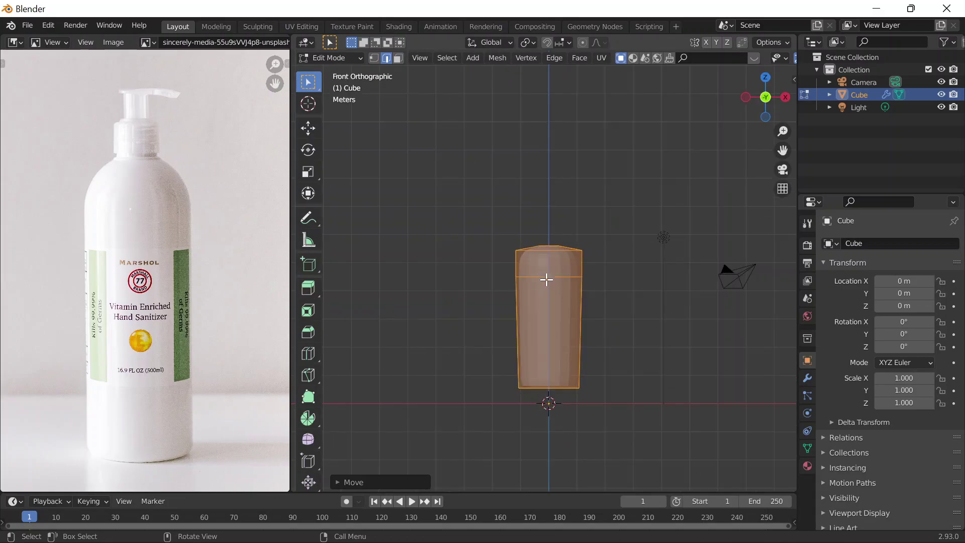
pyautogui.press('g')
pyautogui.press('z')
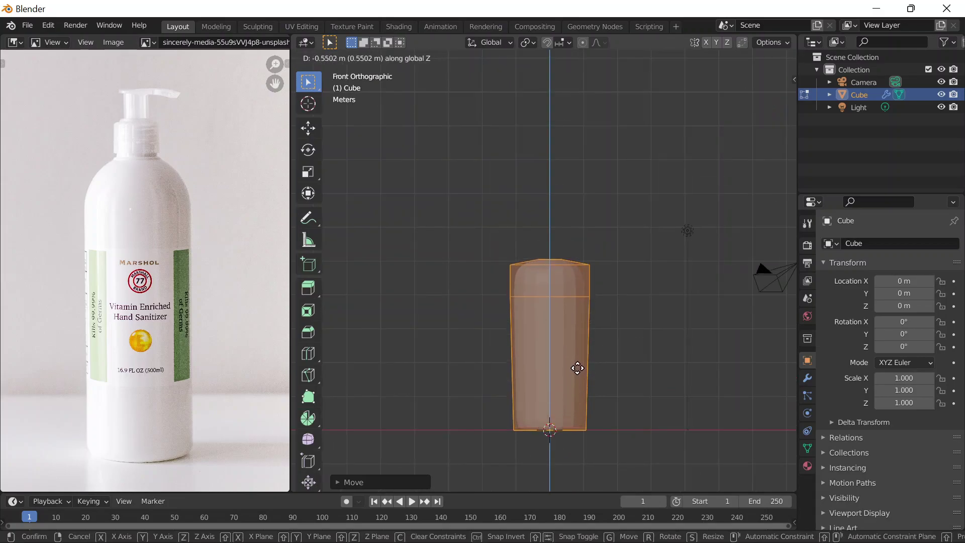
pyautogui.click(578, 366)
pyautogui.press('Tab')
# Step: In Edit Mode, select the small top face and extrude it about 0.75 m up along Z to form the bottle's neck
pyautogui.scroll(4, 619, 259)
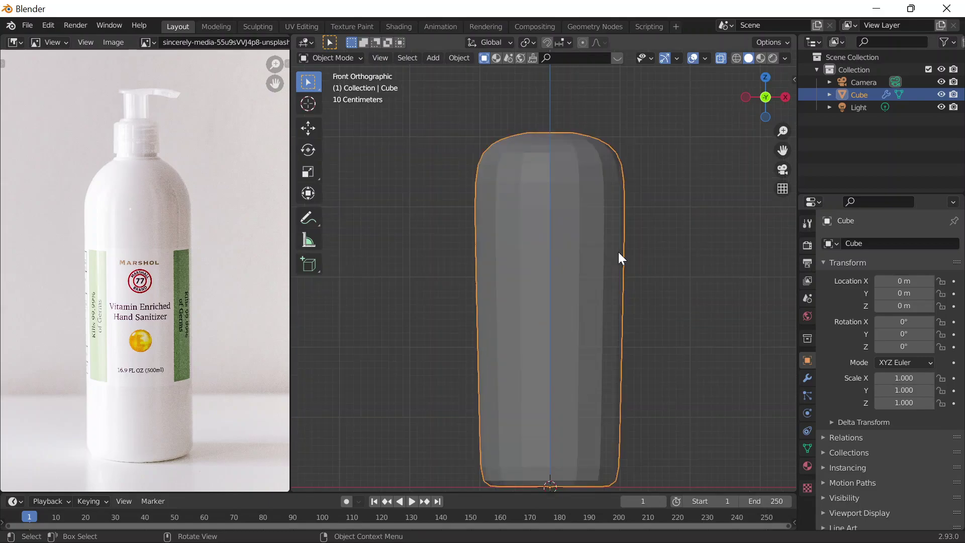
pyautogui.scroll(-3, 639, 164)
pyautogui.moveTo(590, 171); pyautogui.dragTo(574, 230, button='middle')
pyautogui.press('Tab')
pyautogui.click(550, 217)
pyautogui.click(542, 212)
pyautogui.moveTo(614, 281); pyautogui.dragTo(636, 227, button='middle')
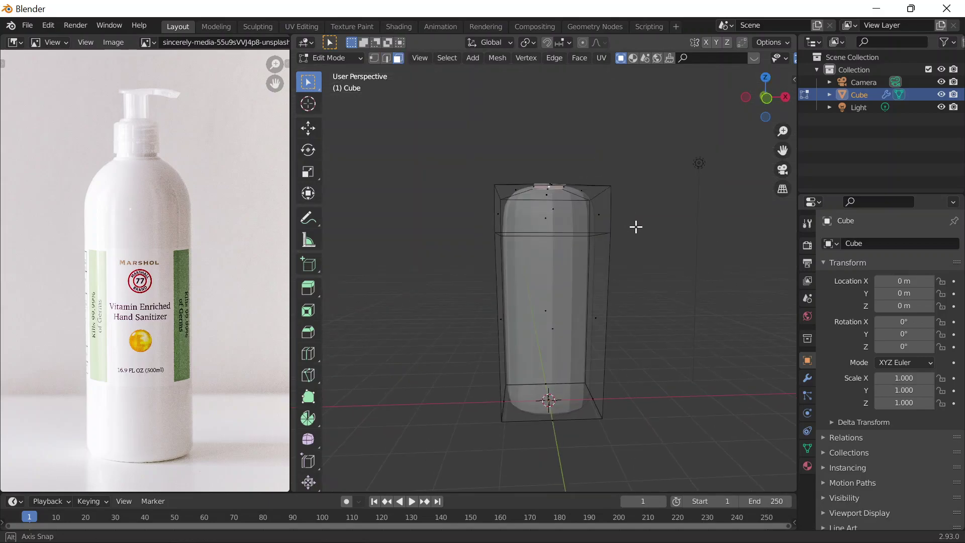
pyautogui.press('e')
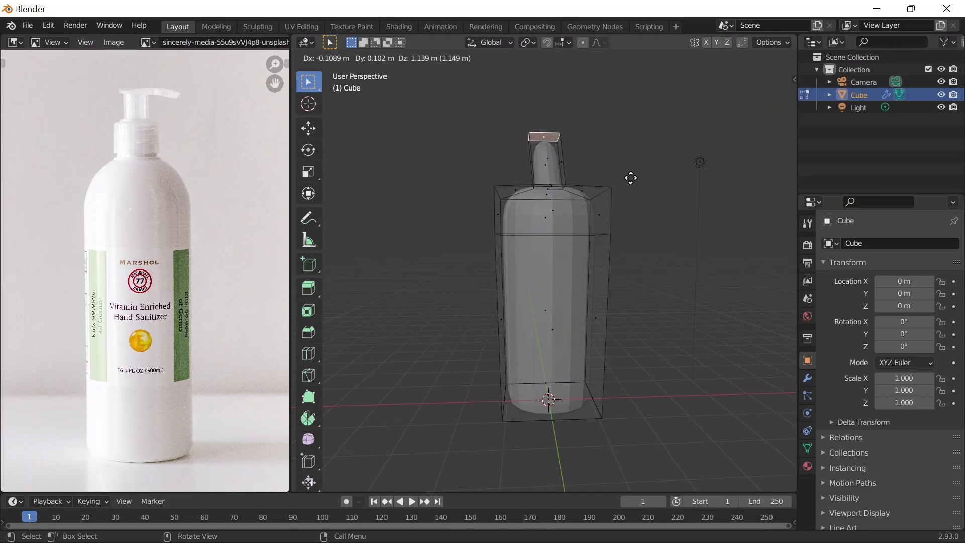
pyautogui.press('z')
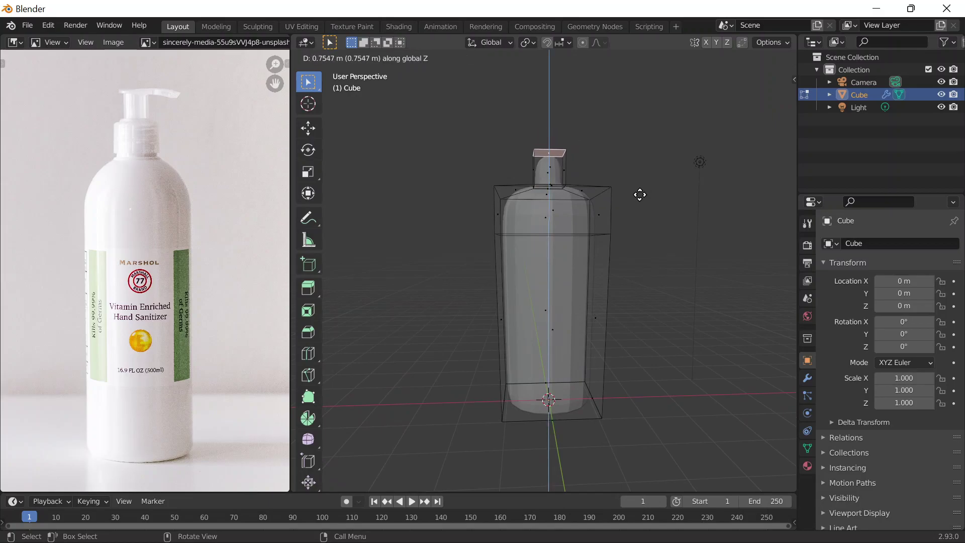
pyautogui.click(640, 194)
# Step: In the front view, add a horizontal loop cut to the neck and slide it up to the neck's top edge
pyautogui.moveTo(617, 161); pyautogui.dragTo(599, 219, button='middle')
pyautogui.scroll(5, 625, 155)
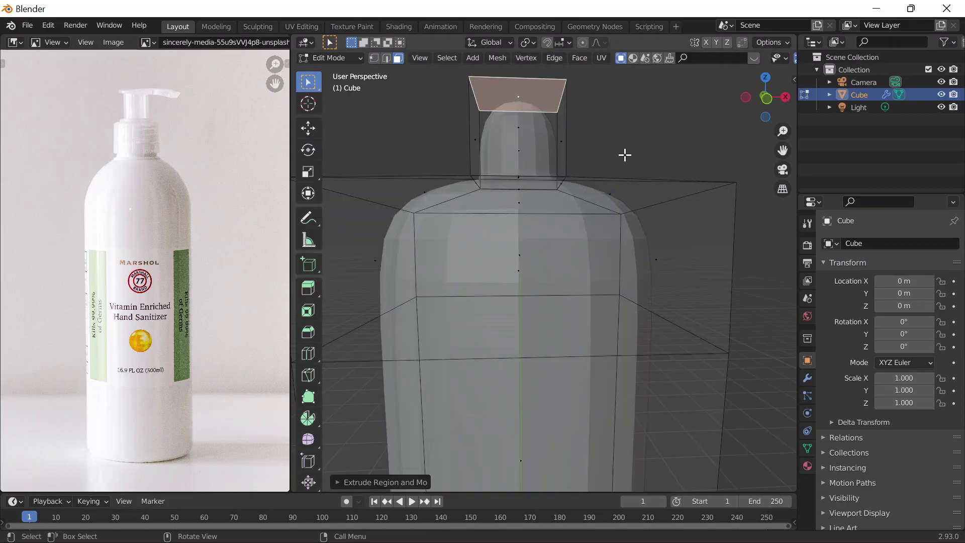
pyautogui.press('`')
pyautogui.click(548, 93)
pyautogui.moveTo(570, 119); pyautogui.dragTo(634, 224, button='middle')
pyautogui.press('`')
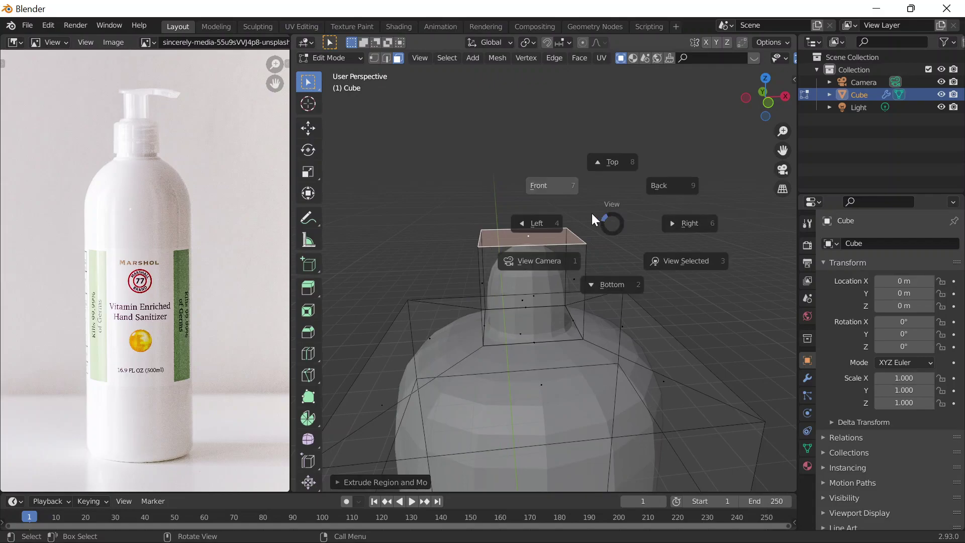
pyautogui.click(534, 176)
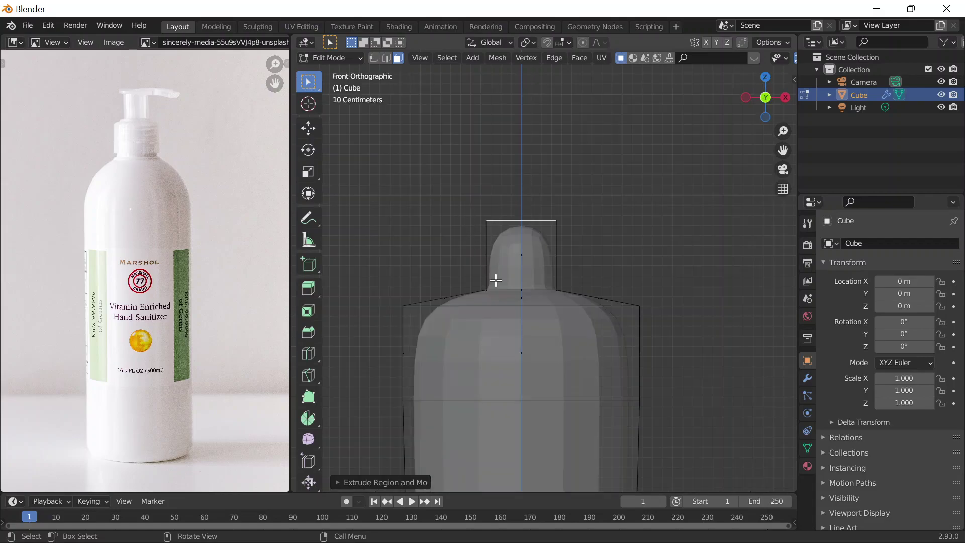
pyautogui.hotkey('ctrl', 'r')
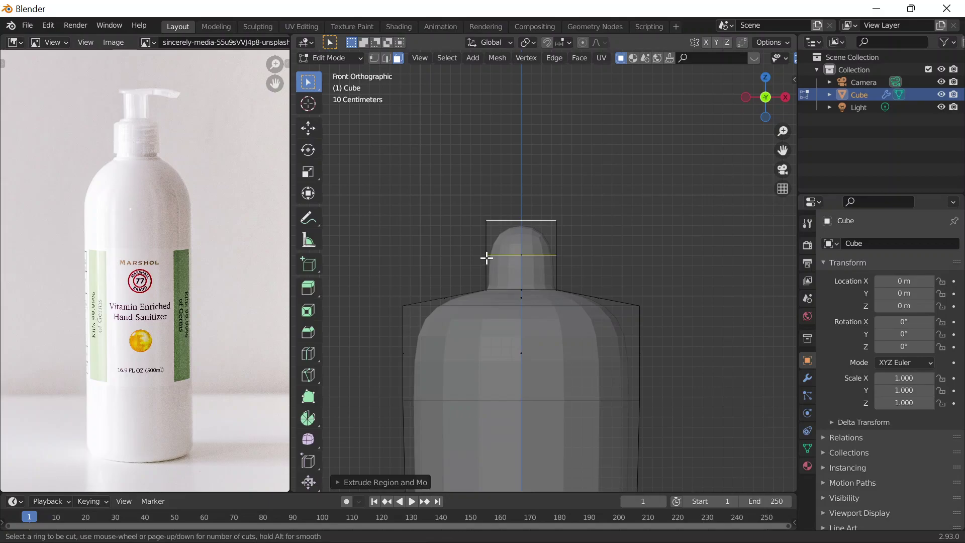
pyautogui.click(486, 258)
pyautogui.click(491, 215)
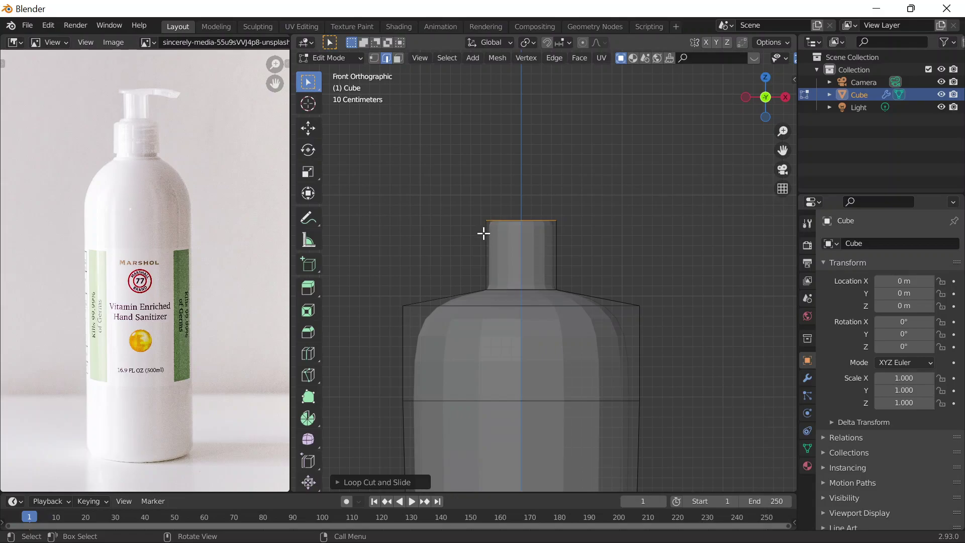
# Step: Add a horizontal loop cut just below the neck's top edge, plus five evenly spaced loop cuts down the rest of the neck
pyautogui.click(454, 205)
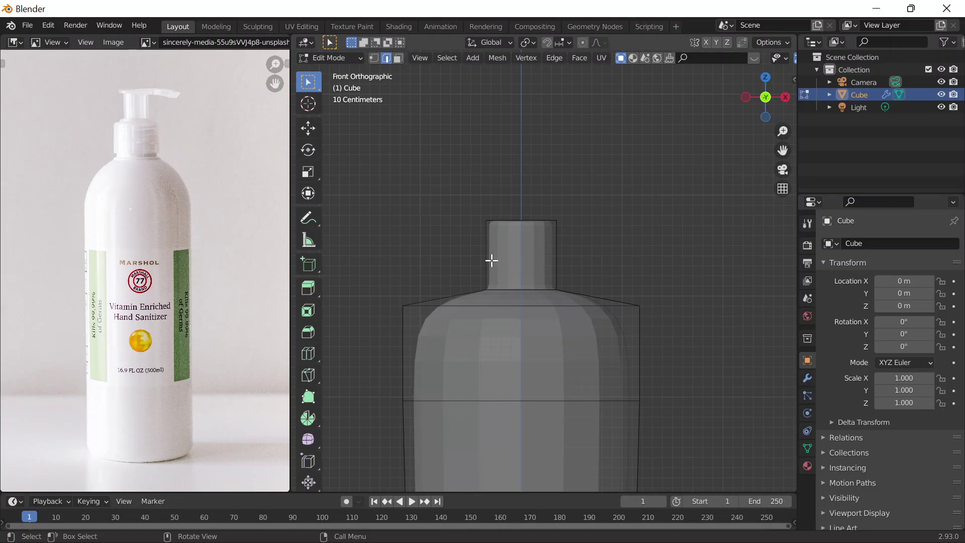
pyautogui.hotkey('ctrl', 'r')
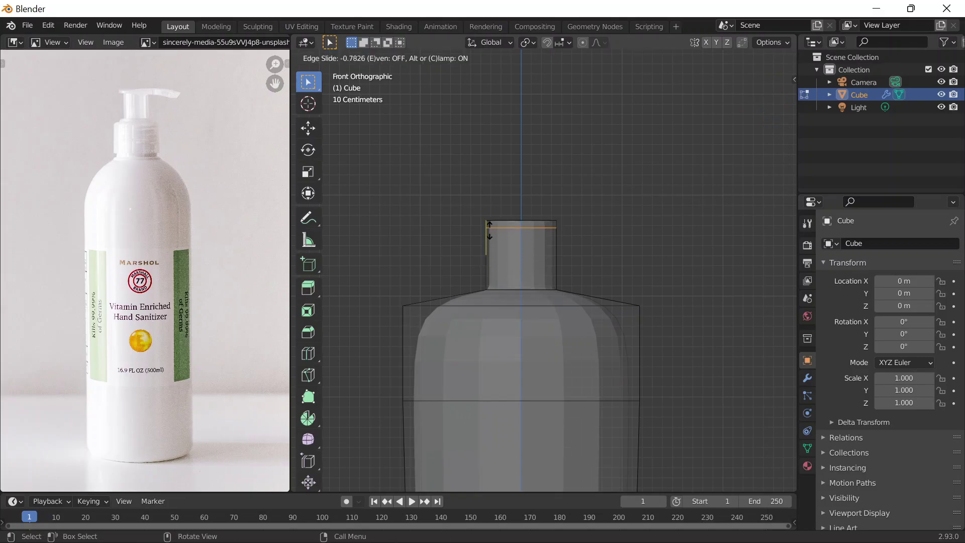
pyautogui.click(489, 230)
pyautogui.hotkey('ctrl', 'r')
pyautogui.scroll(3, 488, 236)
pyautogui.scroll(1, 487, 240)
pyautogui.click(486, 241)
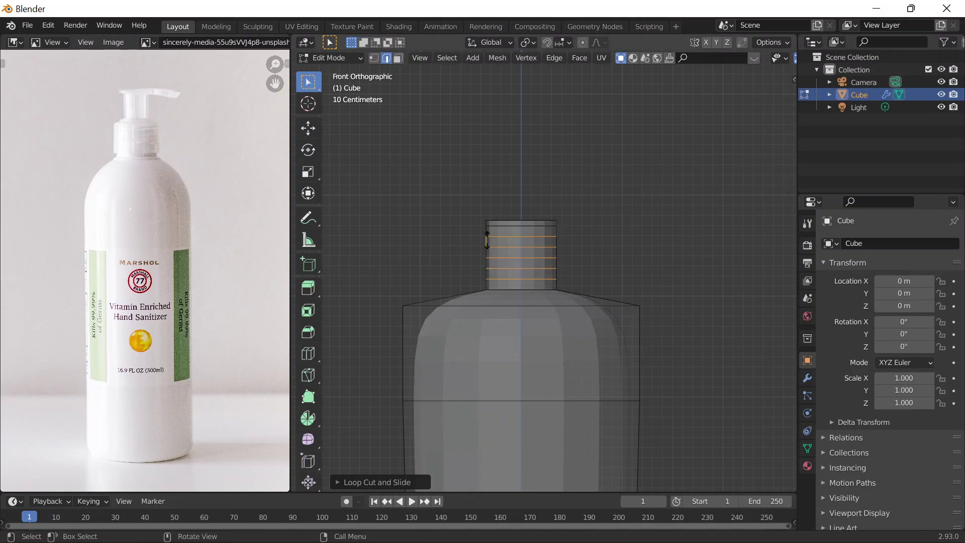
pyautogui.rightClick(487, 240)
pyautogui.press('s')
pyautogui.rightClick(563, 245)
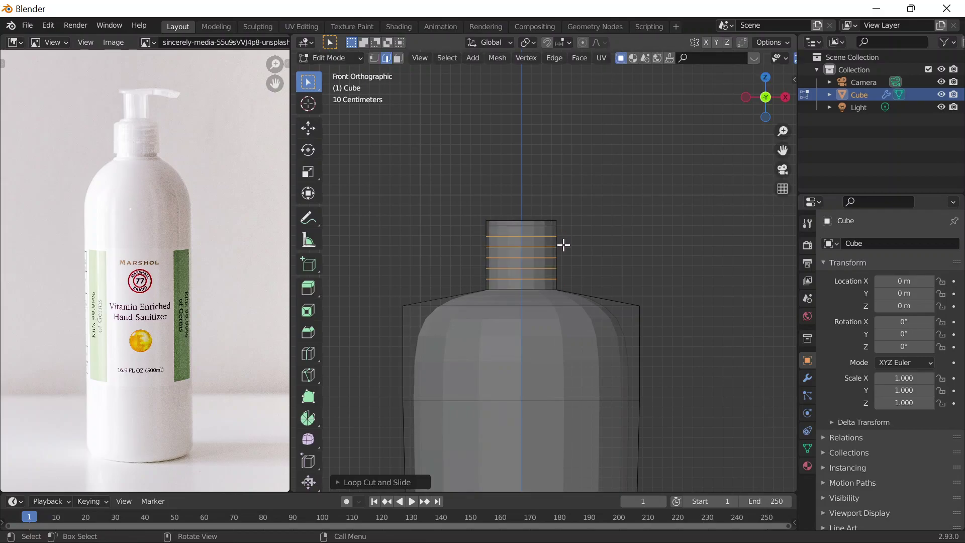
pyautogui.press('s')
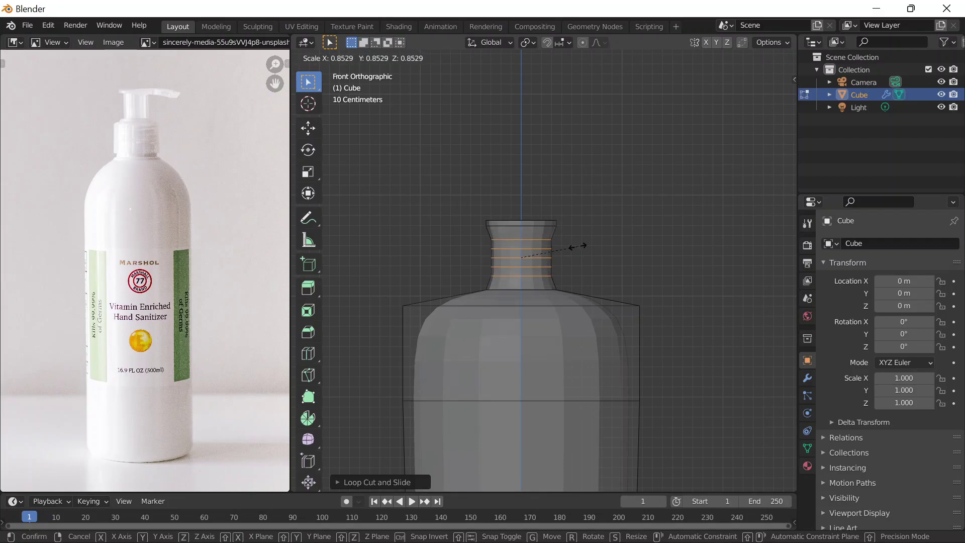
pyautogui.rightClick(518, 241)
pyautogui.scroll(1, 506, 236)
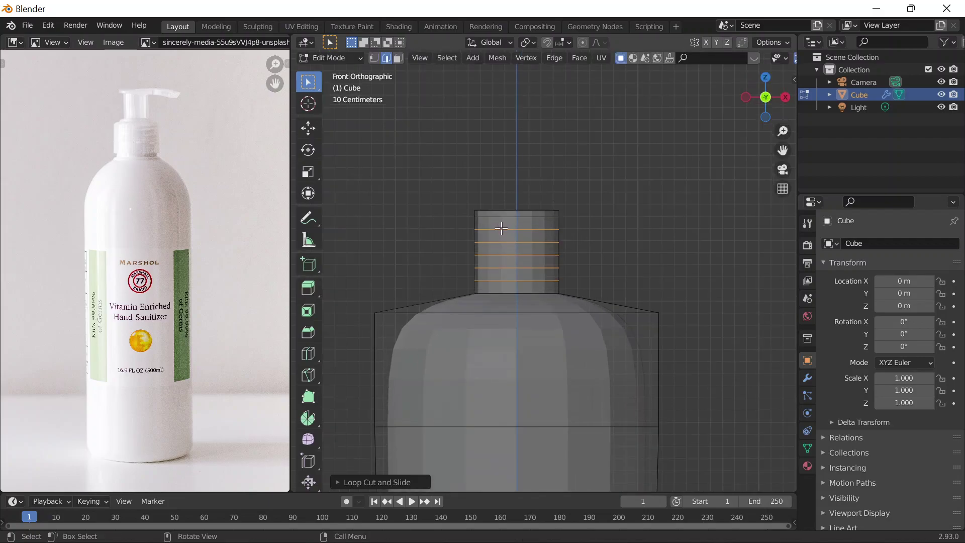
pyautogui.keyDown('alt'); pyautogui.click(501, 229); pyautogui.keyUp('alt')
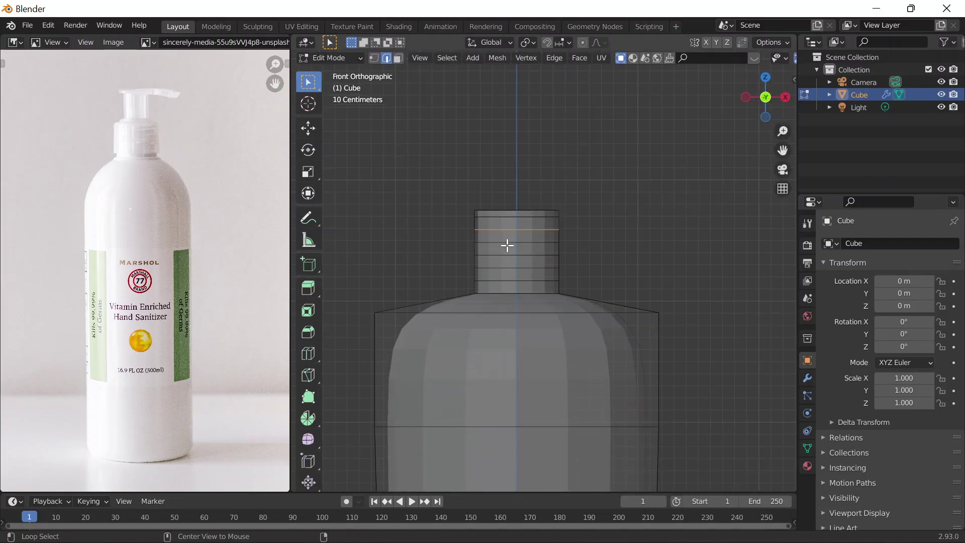
pyautogui.press('s')
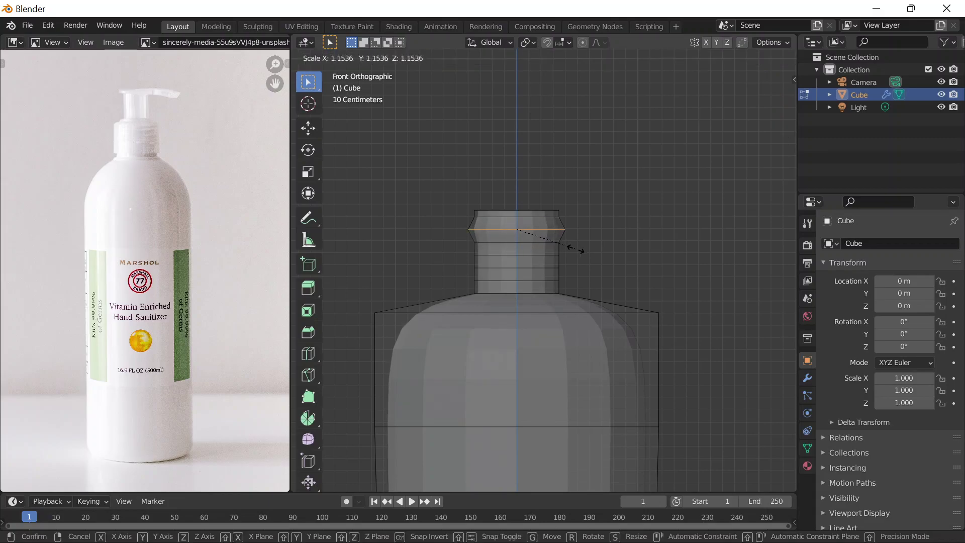
pyautogui.press('Escape')
# Step: Add one loop cut between the first and second evenly spaced neck loops, and another between the second and third
pyautogui.hotkey('ctrl', 'r')
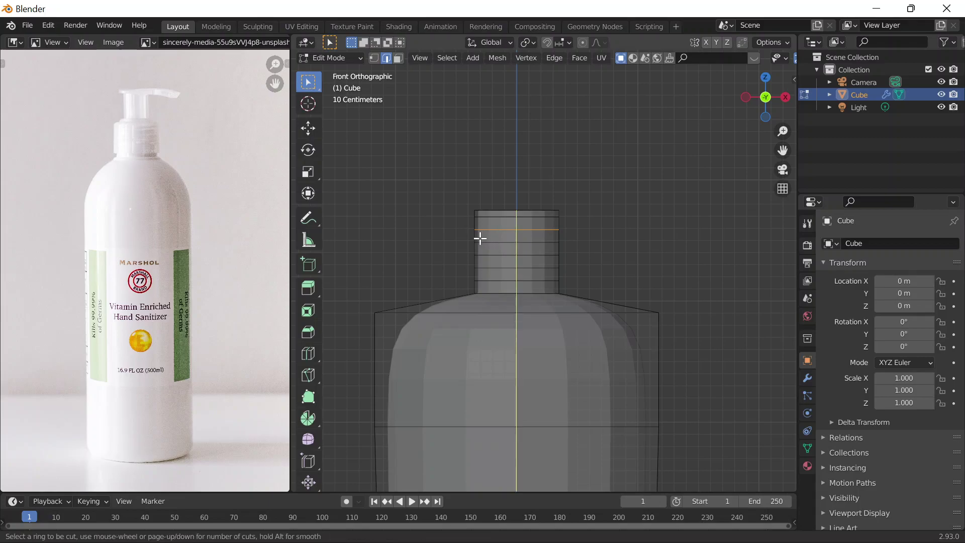
pyautogui.click(468, 240)
pyautogui.click(510, 241)
pyautogui.press('s')
pyautogui.rightClick(561, 244)
pyautogui.scroll(5, 488, 223)
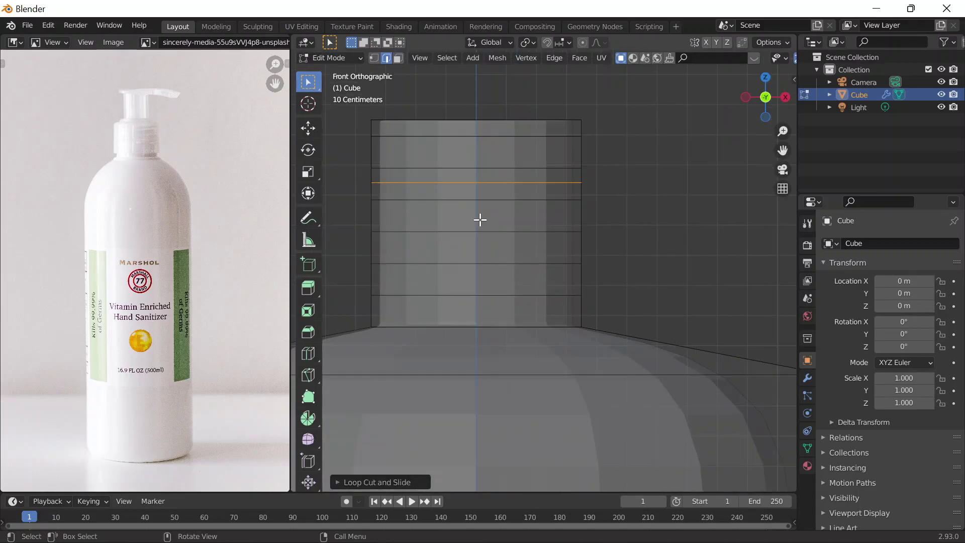
pyautogui.keyDown('shift'); pyautogui.moveTo(624, 204); pyautogui.dragTo(653, 222, button='middle'); pyautogui.keyUp('shift')
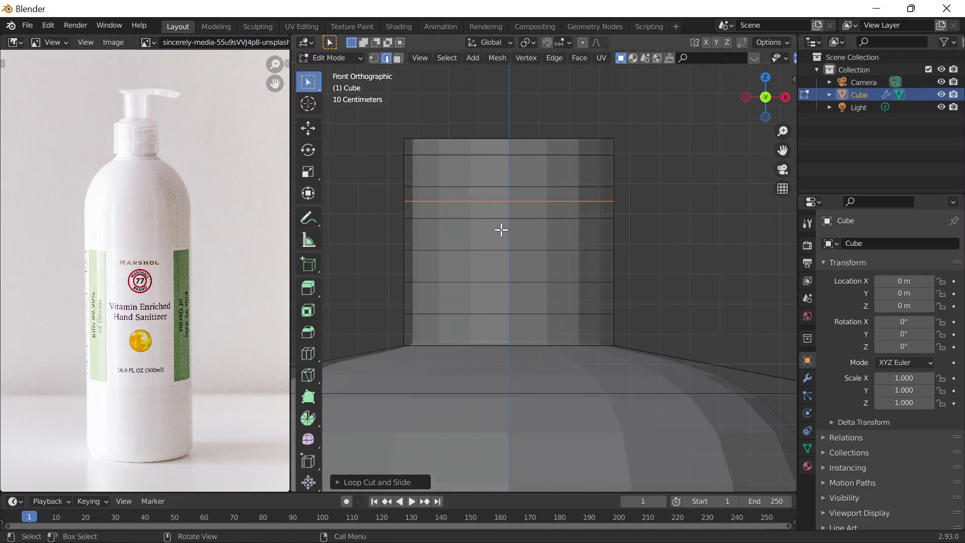
pyautogui.hotkey('ctrl', 'r')
pyautogui.click(400, 234)
pyautogui.click(401, 234)
# Step: Add three closely spaced loop cuts between the support loop near the neck's top edge and the first evenly spaced loop
pyautogui.hotkey('ctrl', 'r')
pyautogui.click(405, 174)
pyautogui.click(405, 174)
pyautogui.hotkey('ctrl', 'r')
pyautogui.click(394, 164)
pyautogui.click(395, 164)
pyautogui.hotkey('ctrl', 'r')
pyautogui.click(395, 181)
pyautogui.click(395, 181)
pyautogui.press('s')
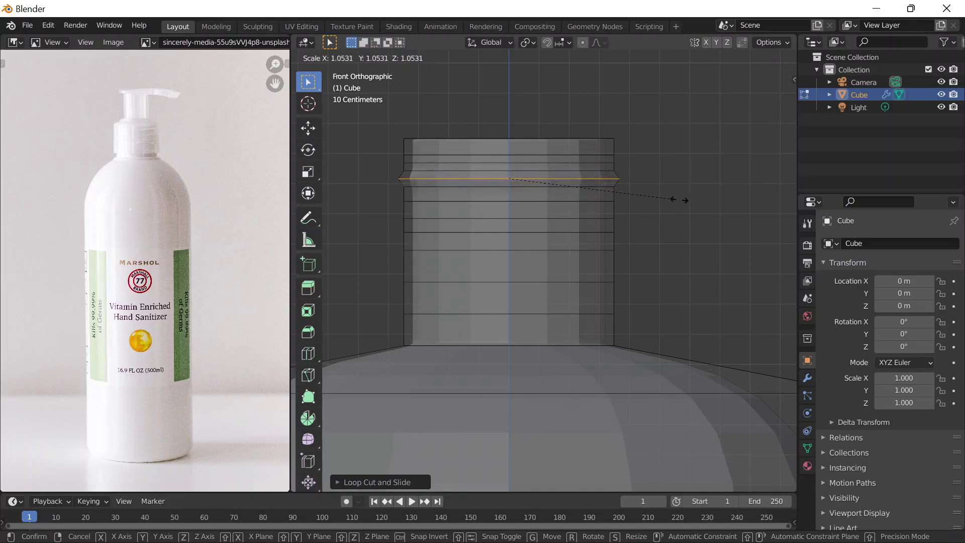
pyautogui.click(673, 198)
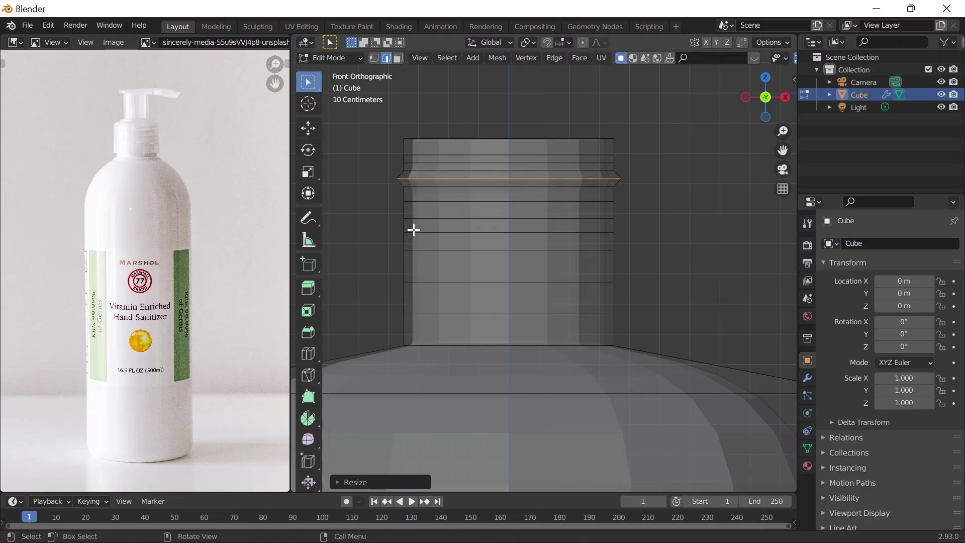
pyautogui.keyDown('alt'); pyautogui.click(420, 233); pyautogui.keyUp('alt')
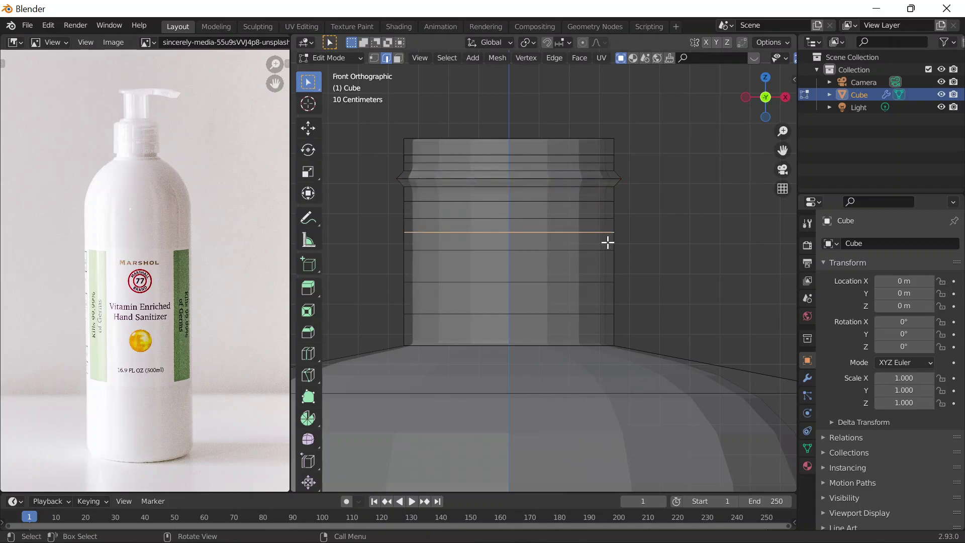
pyautogui.press('s')
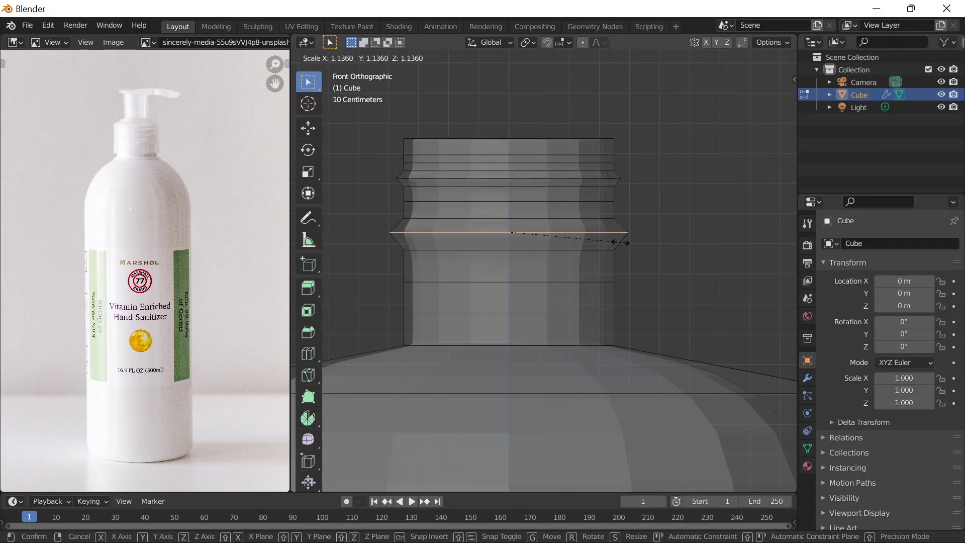
pyautogui.rightClick(620, 243)
pyautogui.hotkey('ctrl', 'z')
pyautogui.hotkey('ctrl', 'z')
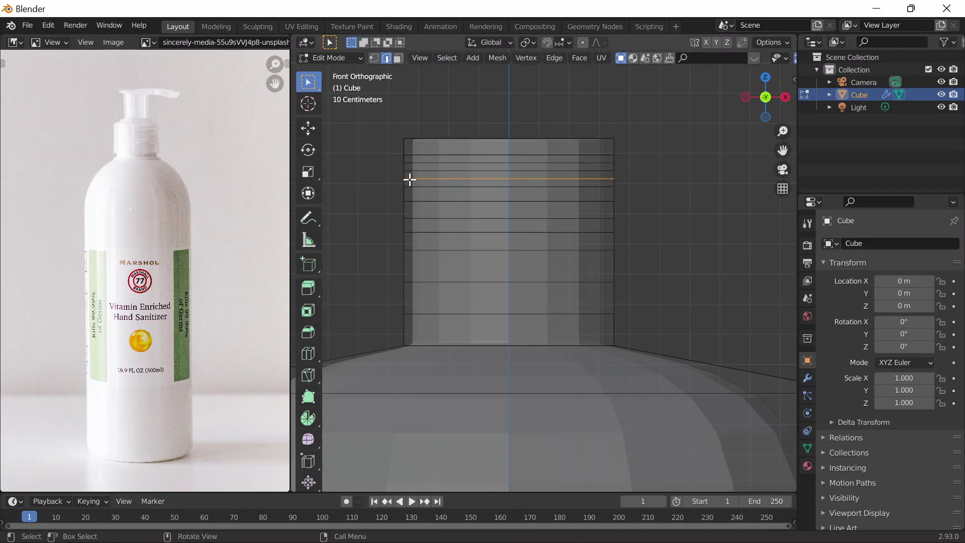
# Step: Scale the lowest and highest of the three closely spaced loops outward to about 1.1 to form two thread ridges
pyautogui.keyDown('alt'); pyautogui.click(410, 179); pyautogui.keyUp('alt')
pyautogui.press('s')
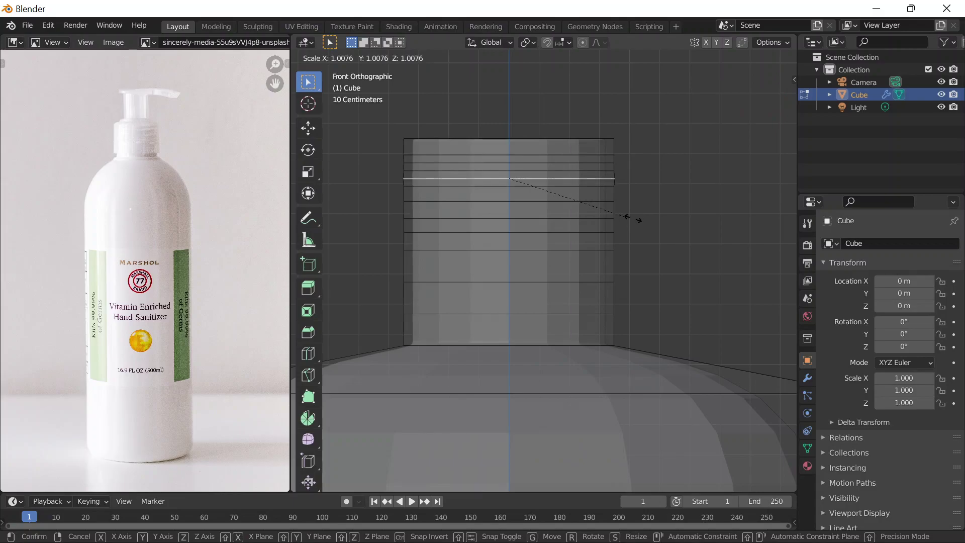
pyautogui.click(642, 219)
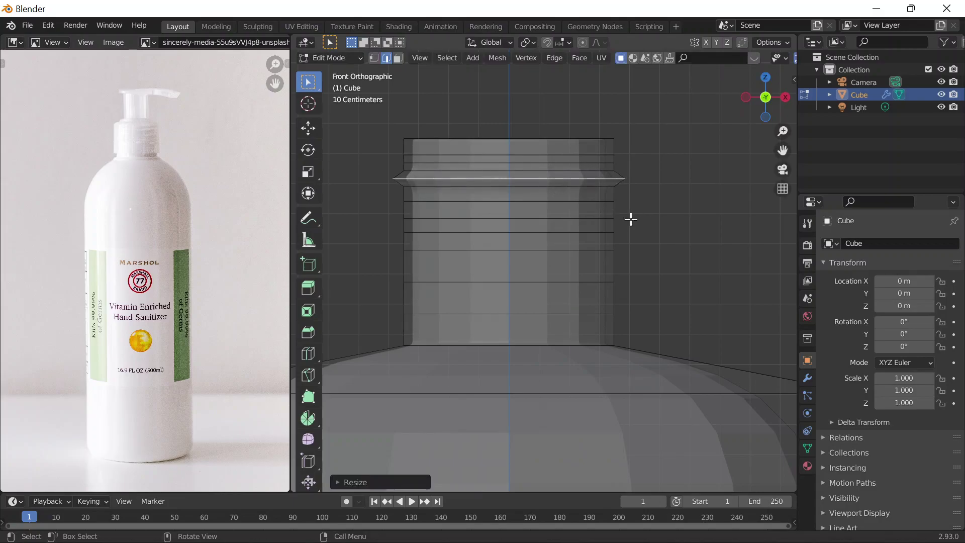
pyautogui.click(409, 169)
pyautogui.keyDown('alt'); pyautogui.click(413, 163); pyautogui.keyUp('alt')
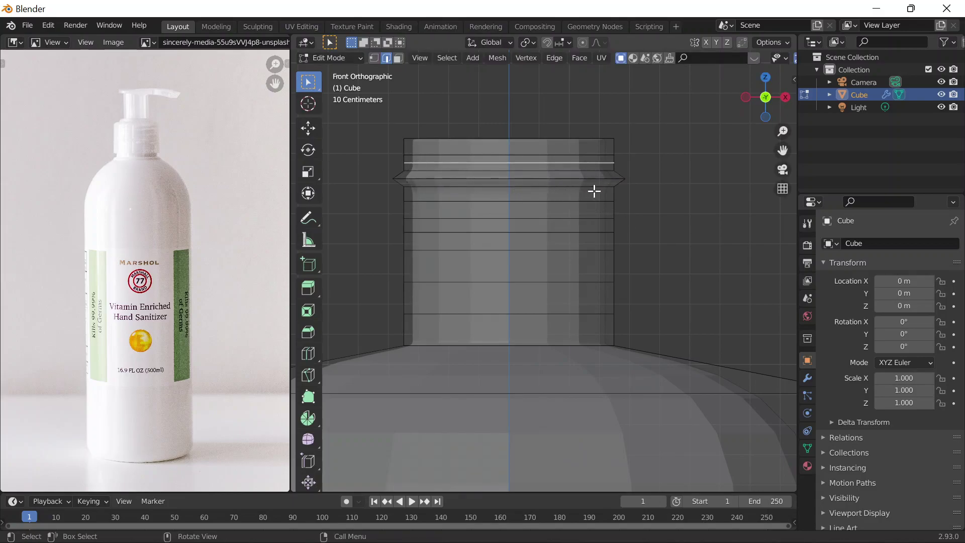
pyautogui.press('s')
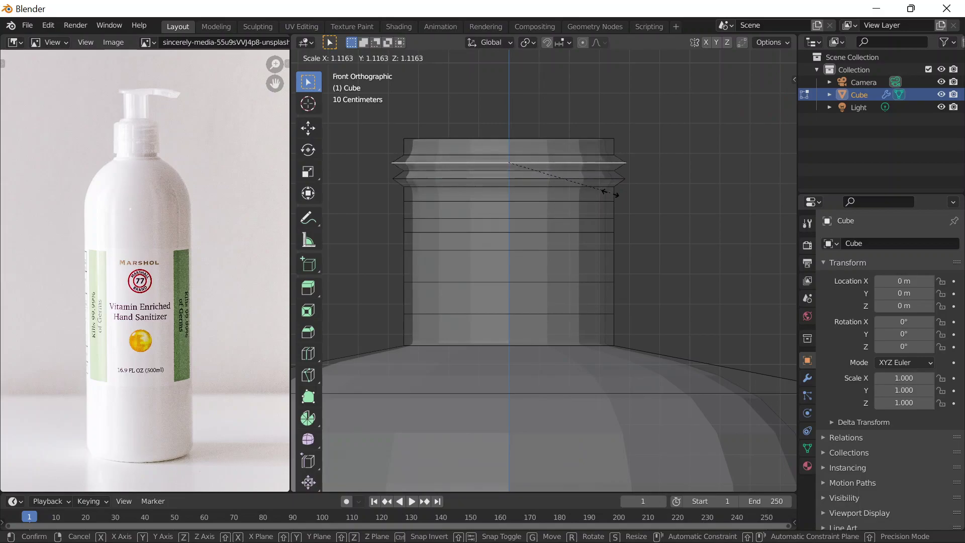
pyautogui.click(610, 193)
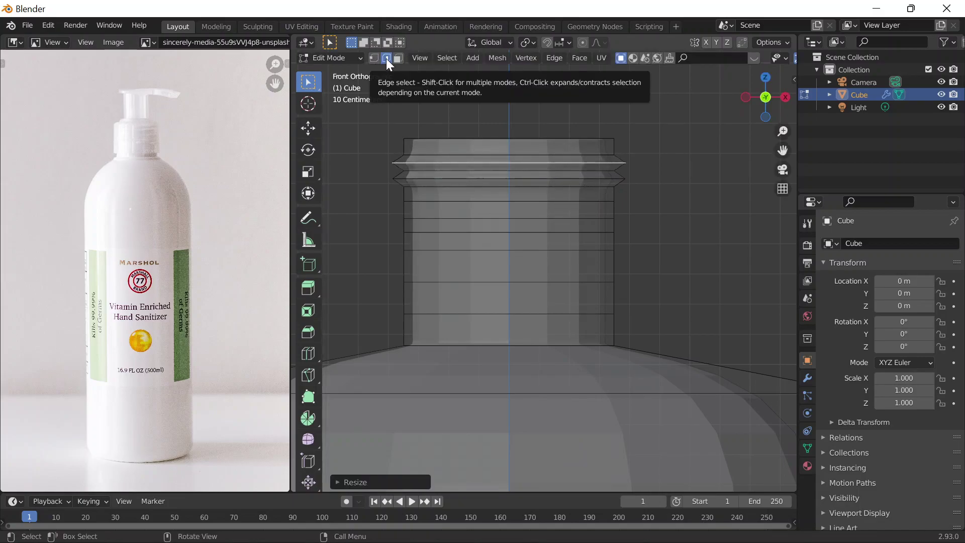
# Step: Add a loop cut midway between the two neck loops below the paired ridges and scale it to about 1.12 as a third ridge
pyautogui.hotkey('ctrl', 'r')
pyautogui.click(397, 209)
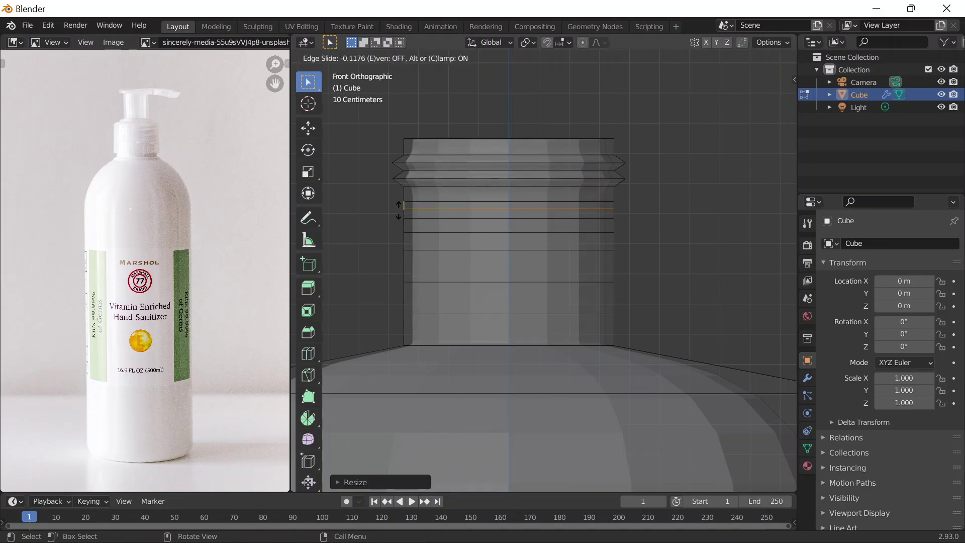
pyautogui.click(417, 208)
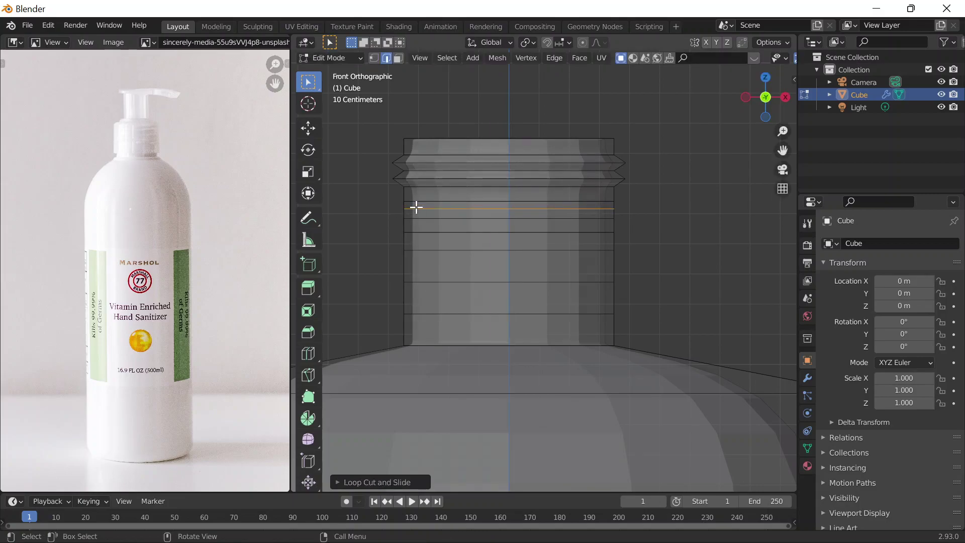
pyautogui.keyDown('alt'); pyautogui.click(508, 210); pyautogui.keyUp('alt')
pyautogui.press('s')
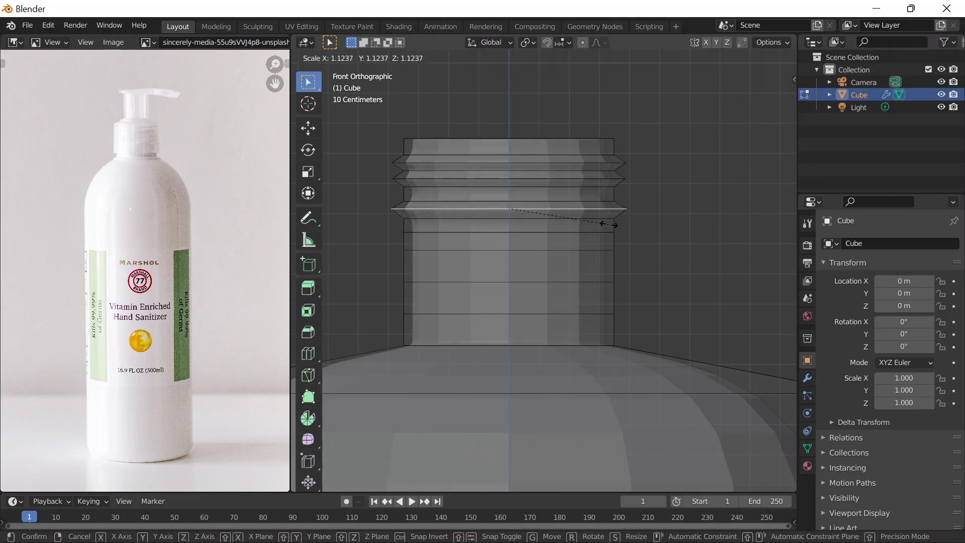
pyautogui.click(610, 224)
# Step: Add a support loop just below the neck loop under the third ridge, and scale that neck loop to about 1.1 as a fourth ridge
pyautogui.keyDown('alt'); pyautogui.click(404, 238); pyautogui.keyUp('alt')
pyautogui.press('g')
pyautogui.press('g')
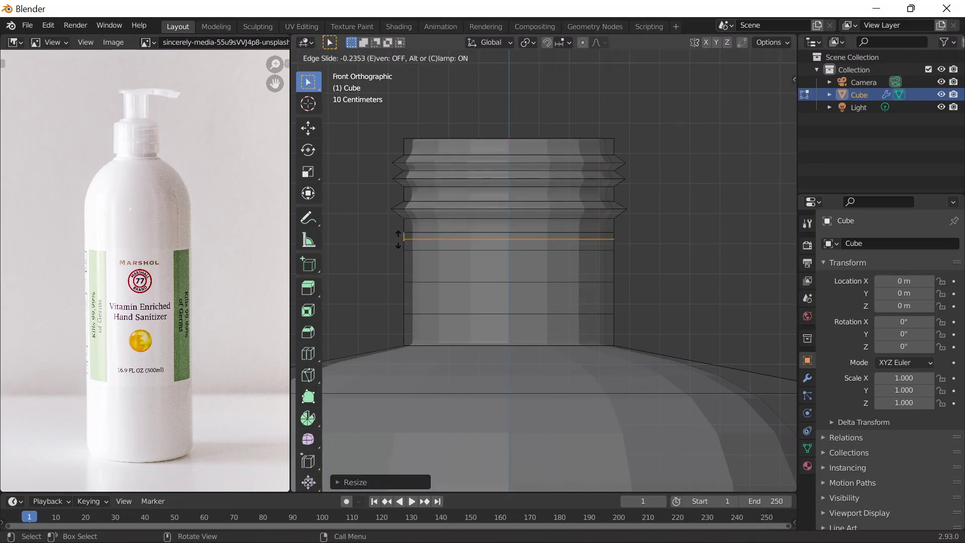
pyautogui.click(400, 236)
pyautogui.click(411, 229)
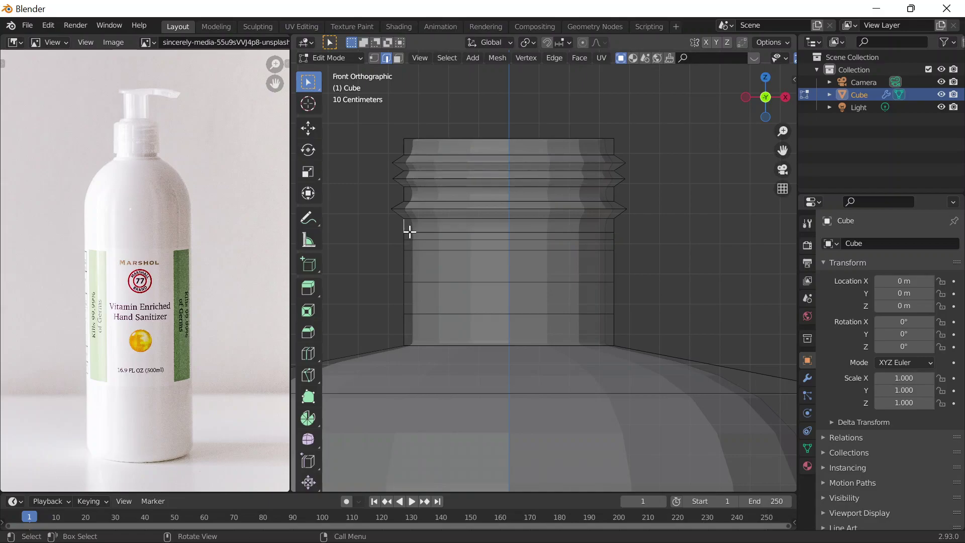
pyautogui.keyDown('alt'); pyautogui.click(407, 231); pyautogui.keyUp('alt')
pyautogui.press('s')
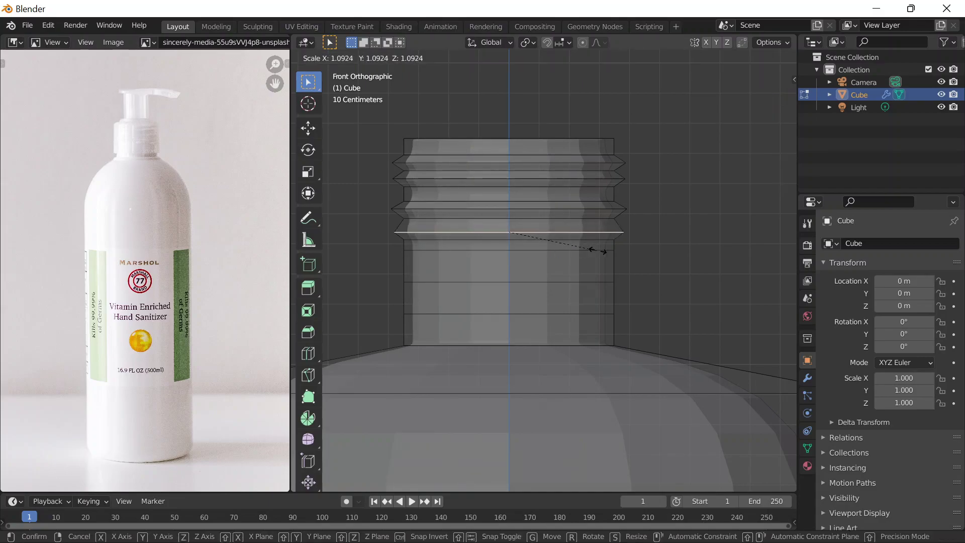
pyautogui.click(599, 250)
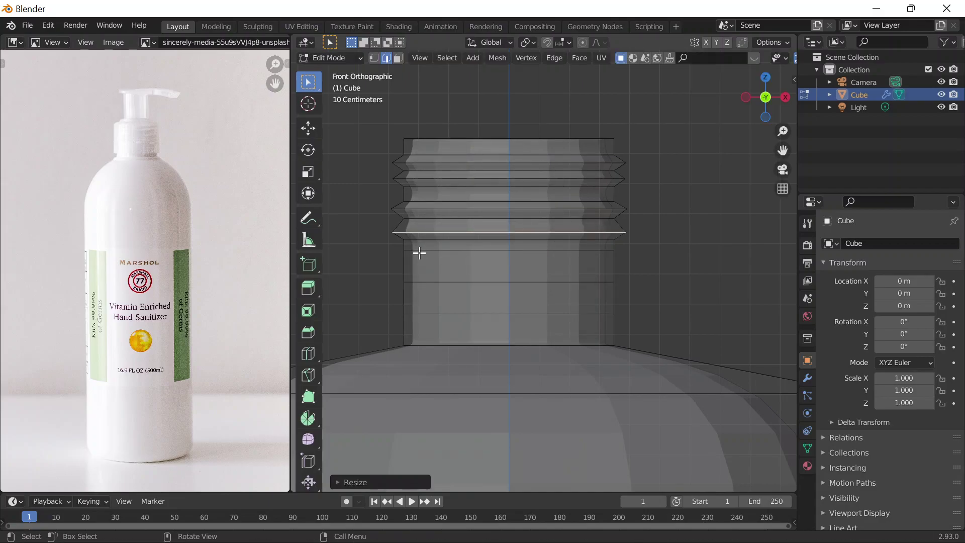
pyautogui.hotkey('alt', 'a')
pyautogui.keyDown('alt'); pyautogui.click(419, 251); pyautogui.keyUp('alt')
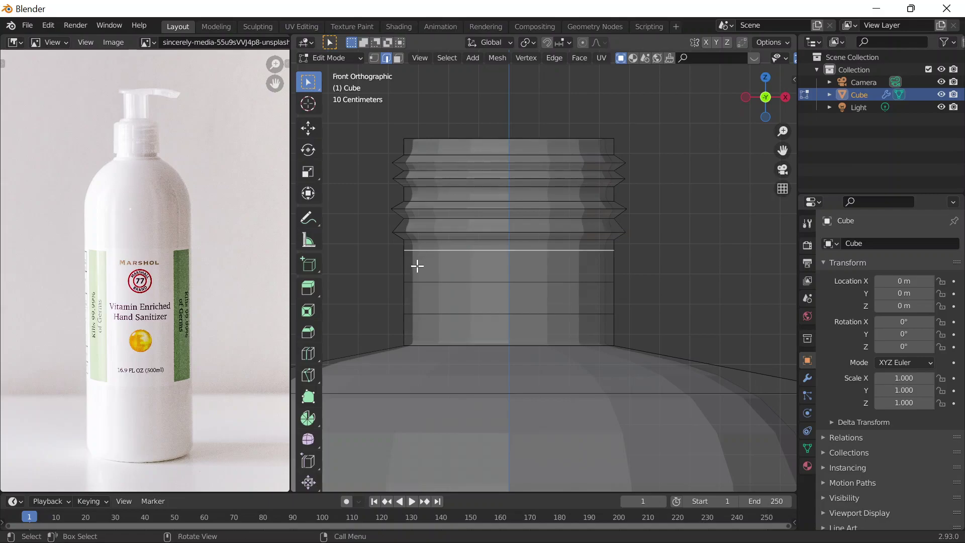
pyautogui.press('s')
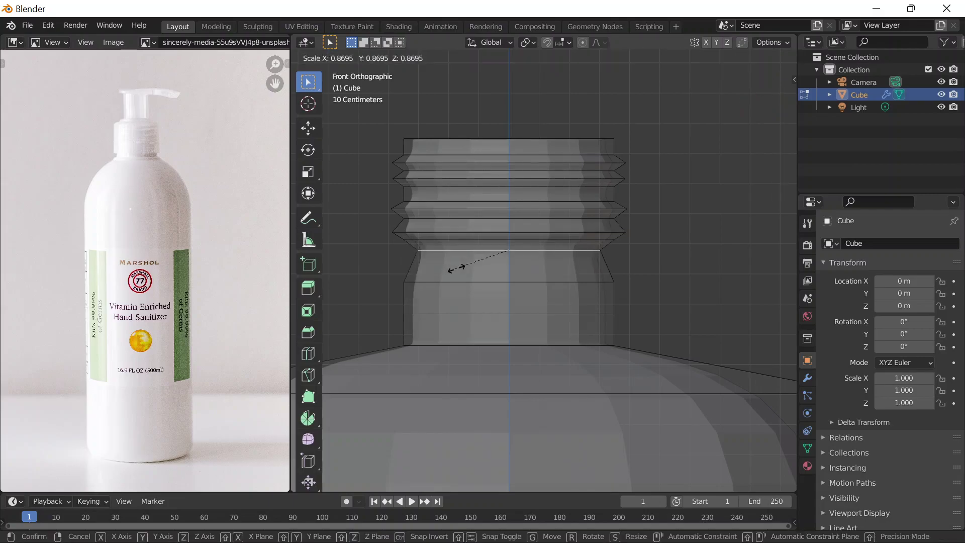
pyautogui.rightClick(428, 274)
# Step: Add four loop cuts to the lower neck, two between the third and fourth evenly spaced loops and two between the fourth and fifth
pyautogui.hotkey('ctrl', 'r')
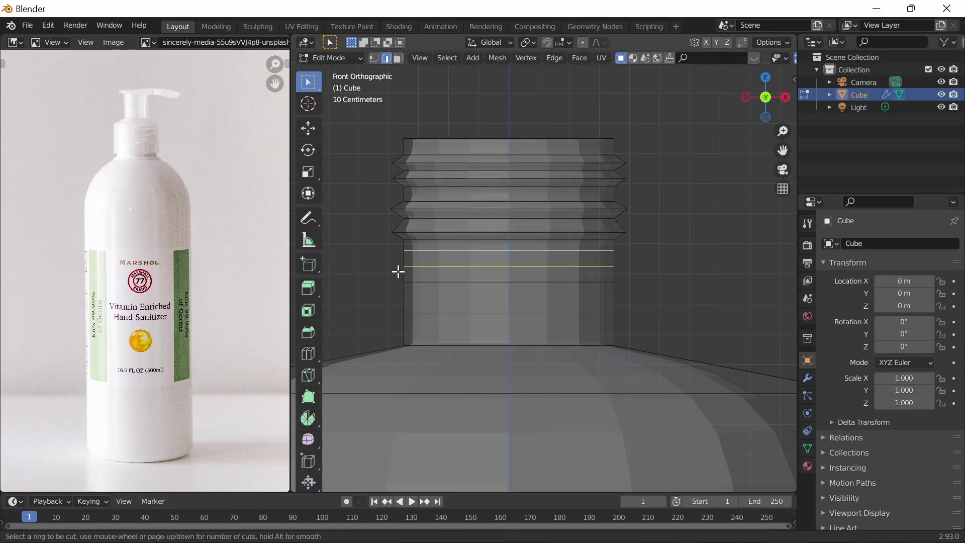
pyautogui.click(400, 273)
pyautogui.click(399, 267)
pyautogui.hotkey('ctrl', 'r')
pyautogui.click(395, 272)
pyautogui.click(396, 274)
pyautogui.hotkey('ctrl', 'r')
pyautogui.click(406, 295)
pyautogui.click(404, 289)
pyautogui.hotkey('ctrl', 'r')
pyautogui.click(404, 290)
pyautogui.click(405, 282)
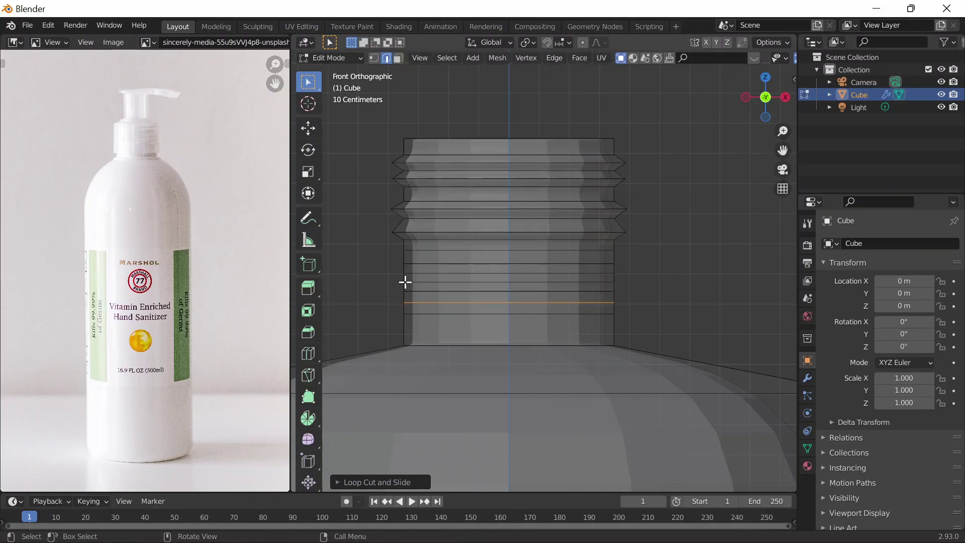
# Step: Move the uppermost of the four new lower-neck loops slightly up along Z
pyautogui.click(409, 259)
pyautogui.keyDown('alt'); pyautogui.click(415, 265); pyautogui.keyUp('alt')
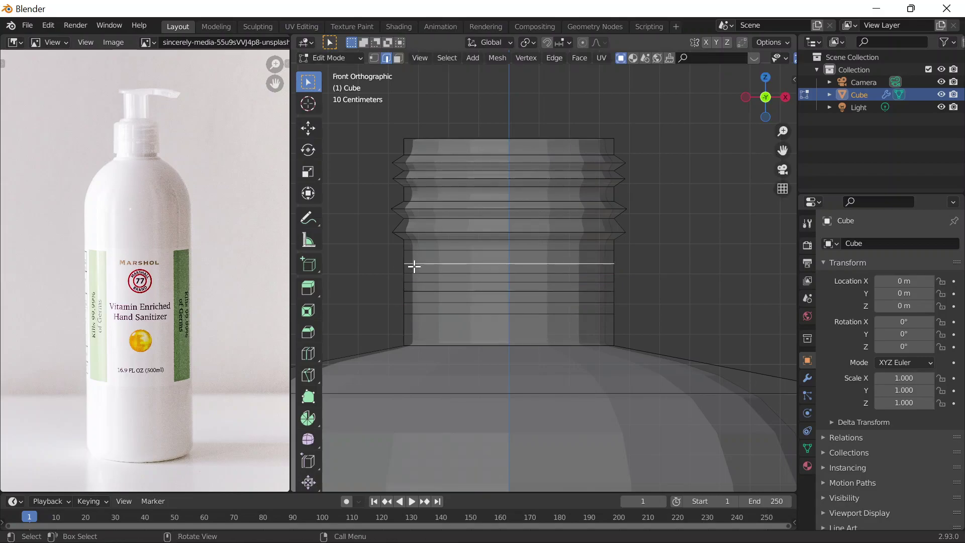
pyautogui.press('g')
pyautogui.press('z')
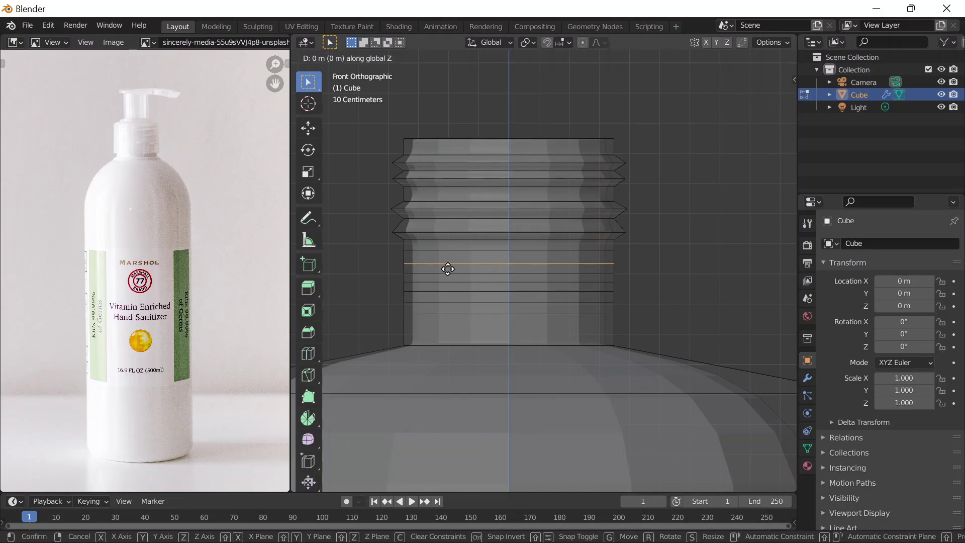
pyautogui.click(425, 267)
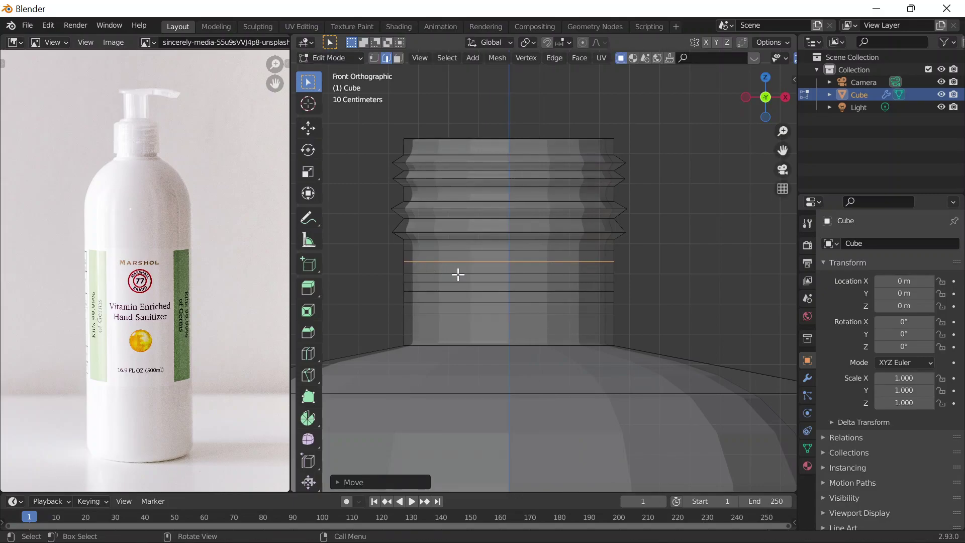
# Step: Scale the moved neck loop to about 1.15 as a fifth ridge, and scale the next loop below to matching width as a sixth ridge
pyautogui.press('s')
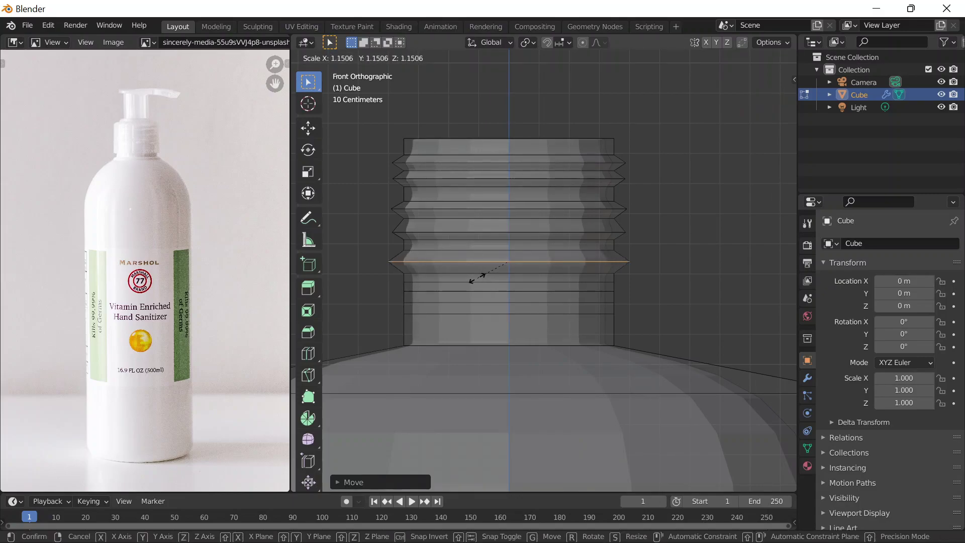
pyautogui.click(472, 281)
pyautogui.click(417, 283)
pyautogui.keyDown('alt'); pyautogui.click(417, 283); pyautogui.keyUp('alt')
pyautogui.press('s')
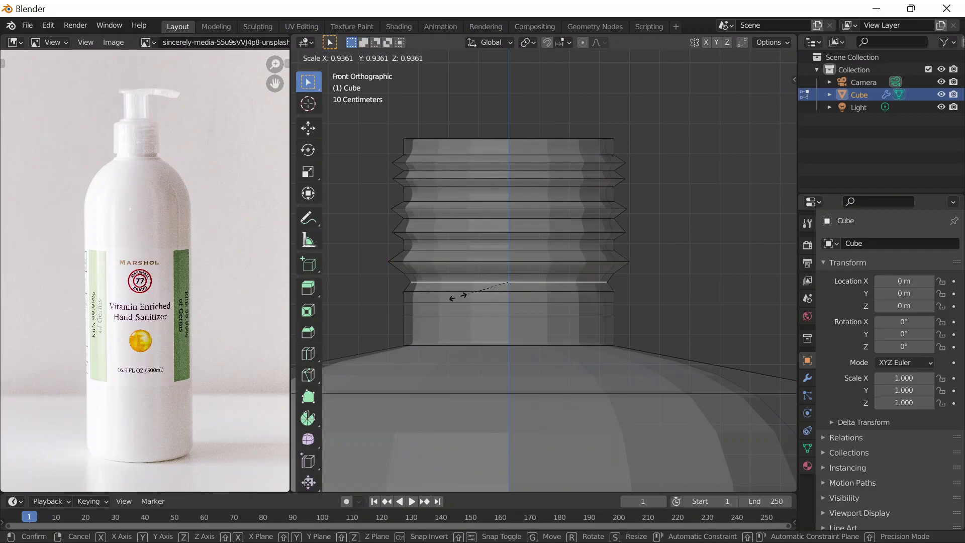
pyautogui.click(449, 300)
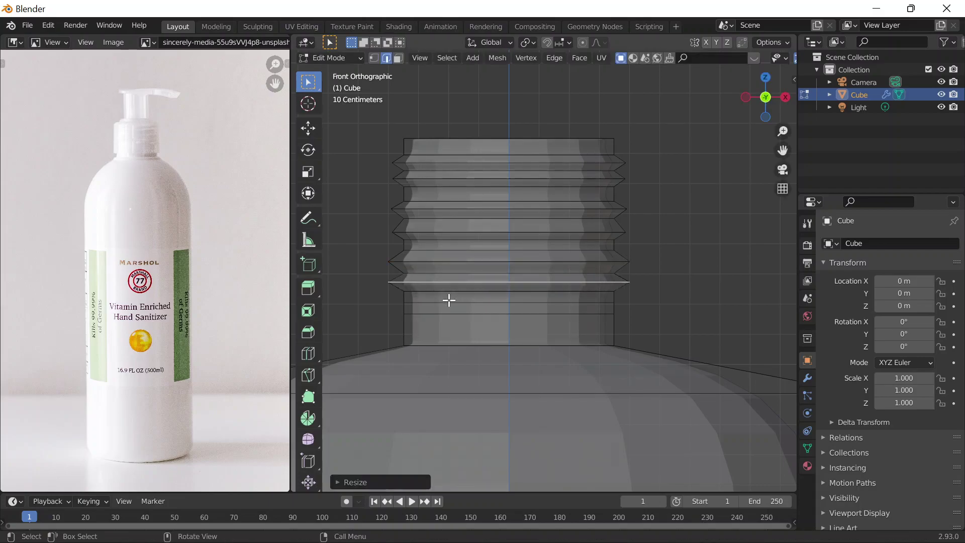
pyautogui.keyDown('alt'); pyautogui.click(412, 303); pyautogui.keyUp('alt')
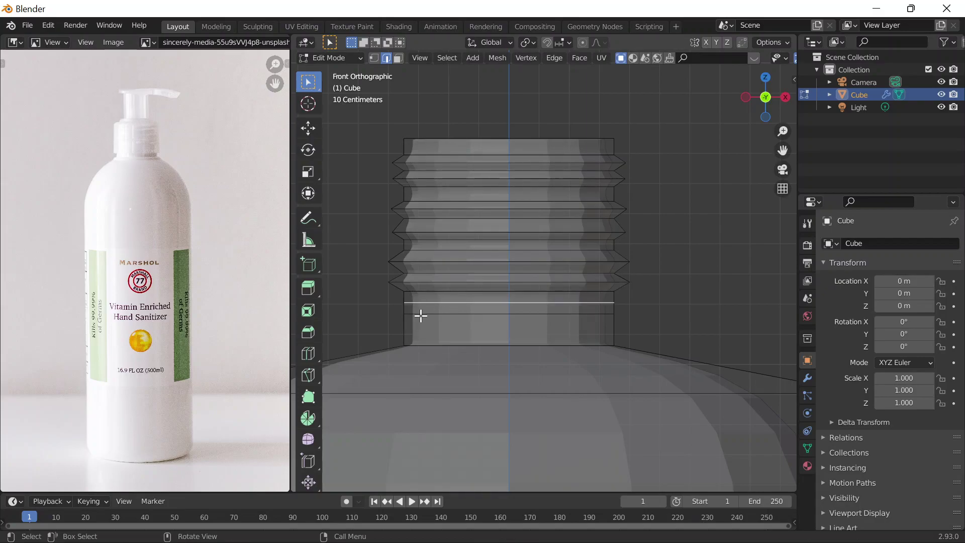
pyautogui.press('s')
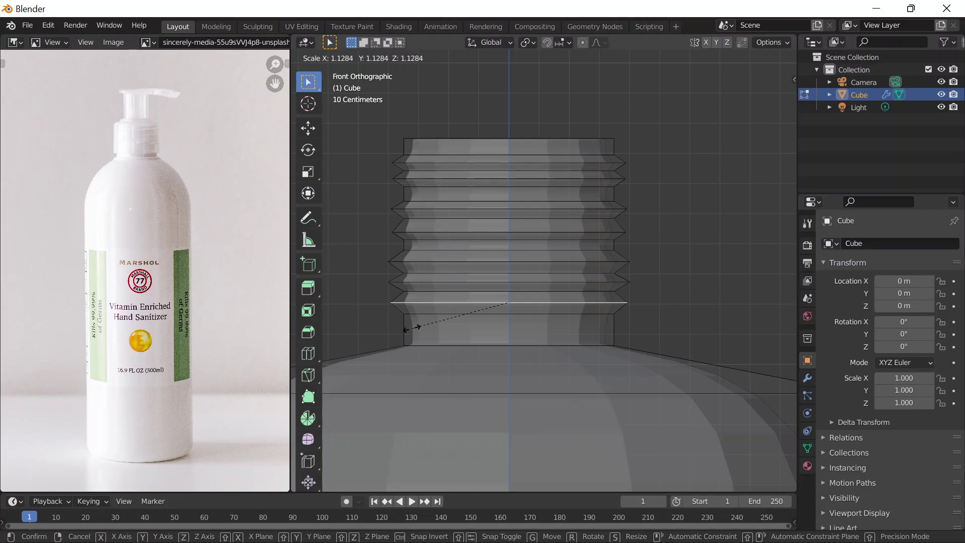
pyautogui.click(420, 325)
# Step: Add a support loop just below the neck loop under the sixth ridge, and scale that neck loop to about 1.17 as a seventh ridge
pyautogui.hotkey('ctrl', 'r')
pyautogui.click(399, 313)
pyautogui.rightClick(399, 312)
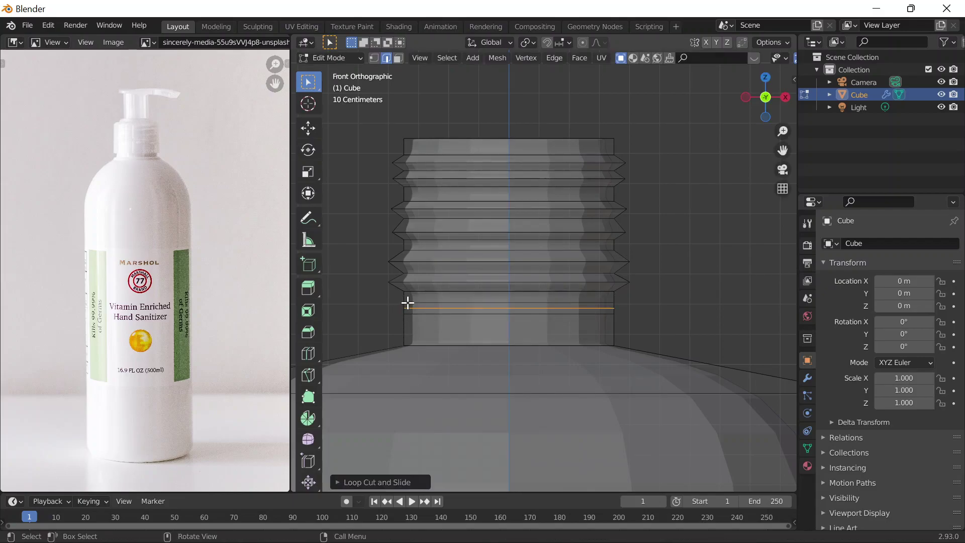
pyautogui.press('s')
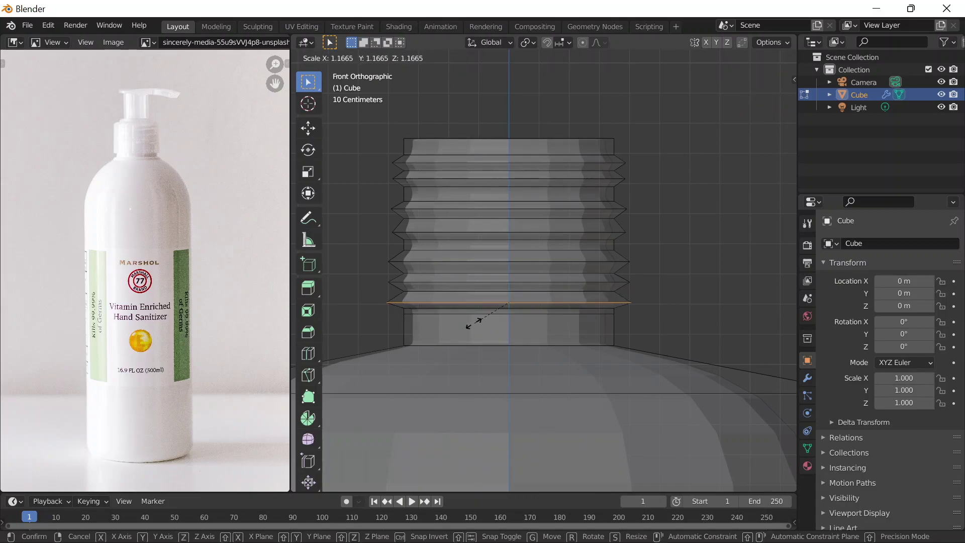
pyautogui.click(474, 323)
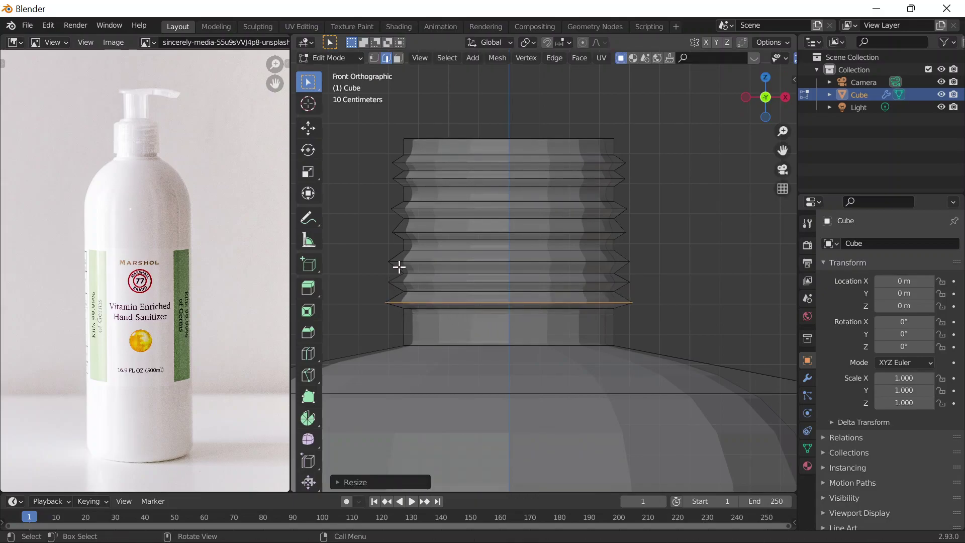
# Step: Try to scale up the edge loop at the base of the neck, where it meets the shoulder
pyautogui.scroll(6, 171, 225)
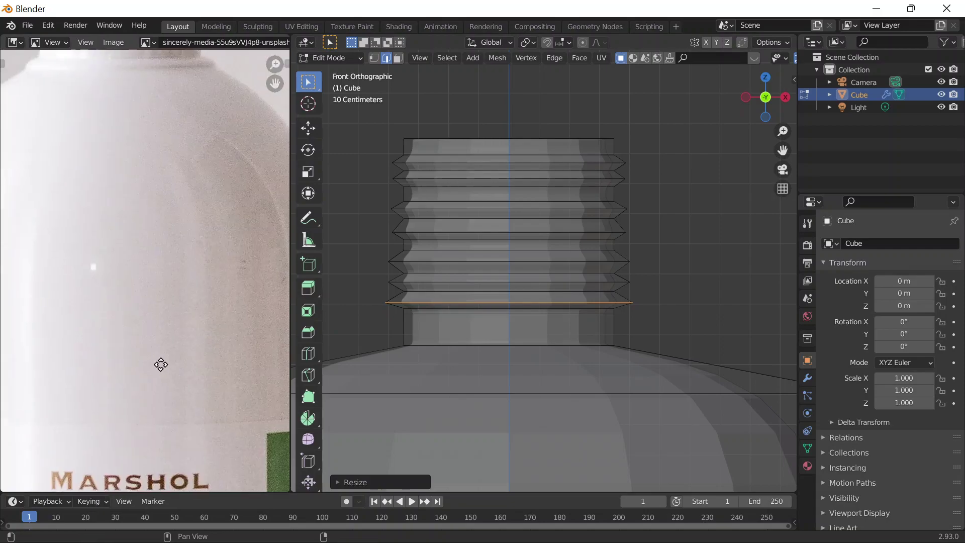
pyautogui.click(425, 345)
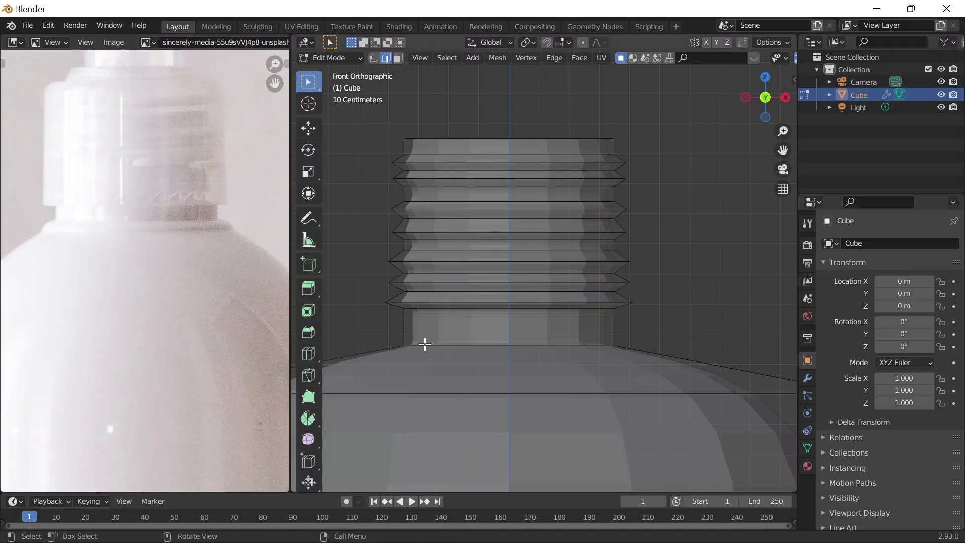
pyautogui.keyDown('alt'); pyautogui.click(420, 345); pyautogui.keyUp('alt')
pyautogui.keyDown('alt'); pyautogui.click(412, 345); pyautogui.keyUp('alt')
pyautogui.keyDown('alt'); pyautogui.click(418, 347); pyautogui.keyUp('alt')
pyautogui.keyDown('alt'); pyautogui.click(419, 350); pyautogui.keyUp('alt')
pyautogui.keyDown('alt'); pyautogui.click(435, 346); pyautogui.keyUp('alt')
pyautogui.keyDown('alt'); pyautogui.click(438, 348); pyautogui.keyUp('alt')
pyautogui.keyDown('alt'); pyautogui.click(436, 349); pyautogui.keyUp('alt')
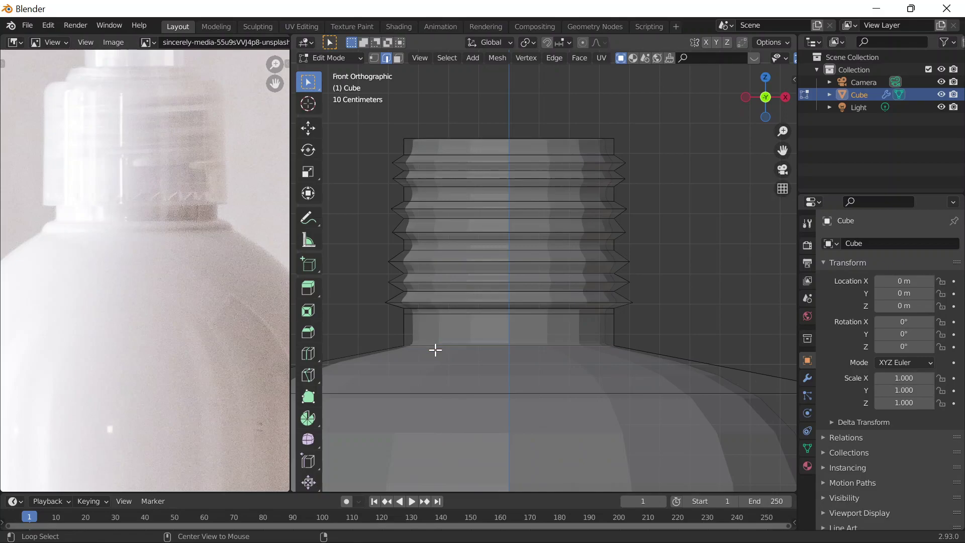
pyautogui.keyDown('alt'); pyautogui.click(438, 348); pyautogui.keyUp('alt')
pyautogui.moveTo(444, 355); pyautogui.dragTo(511, 371, button='middle')
pyautogui.press('`')
pyautogui.click(446, 371)
pyautogui.press('`')
pyautogui.click(387, 292)
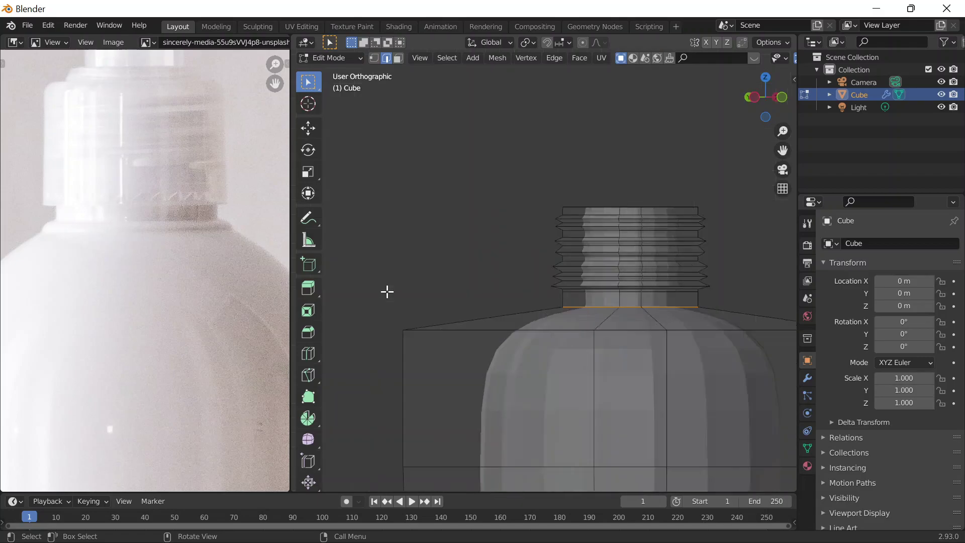
pyautogui.scroll(5, 510, 292)
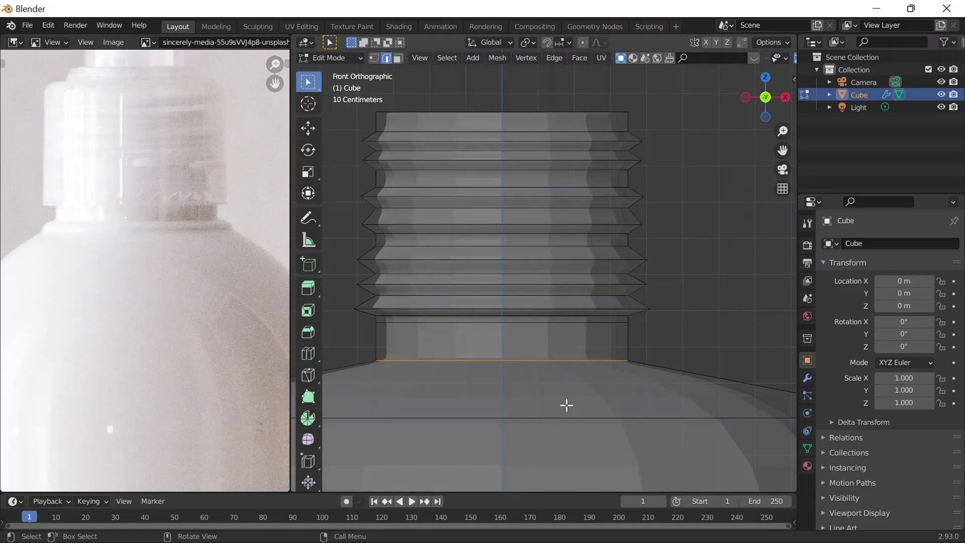
pyautogui.press('s')
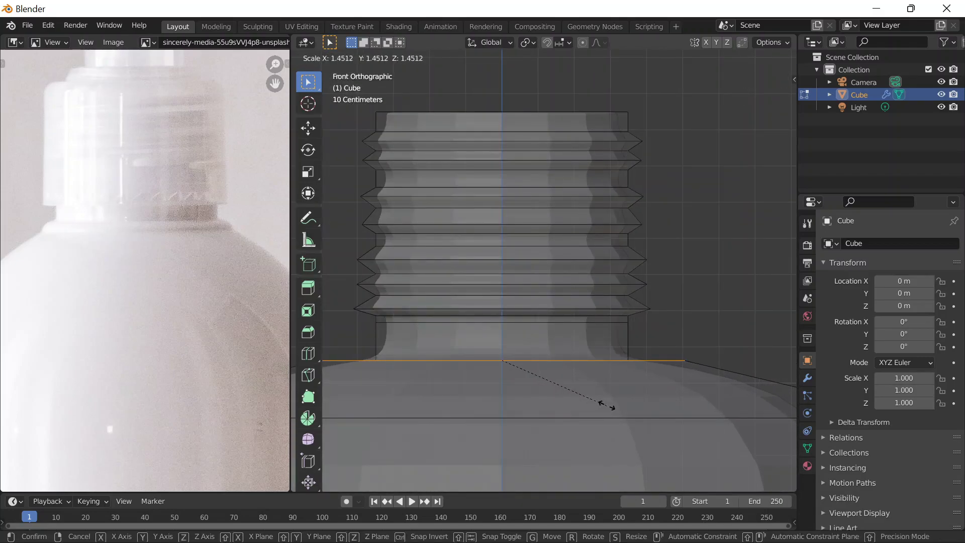
pyautogui.press('Escape')
# Step: Add a loop cut just above the neck's base and another midway between it and the loops under the seventh ridge
pyautogui.hotkey('ctrl', 'r')
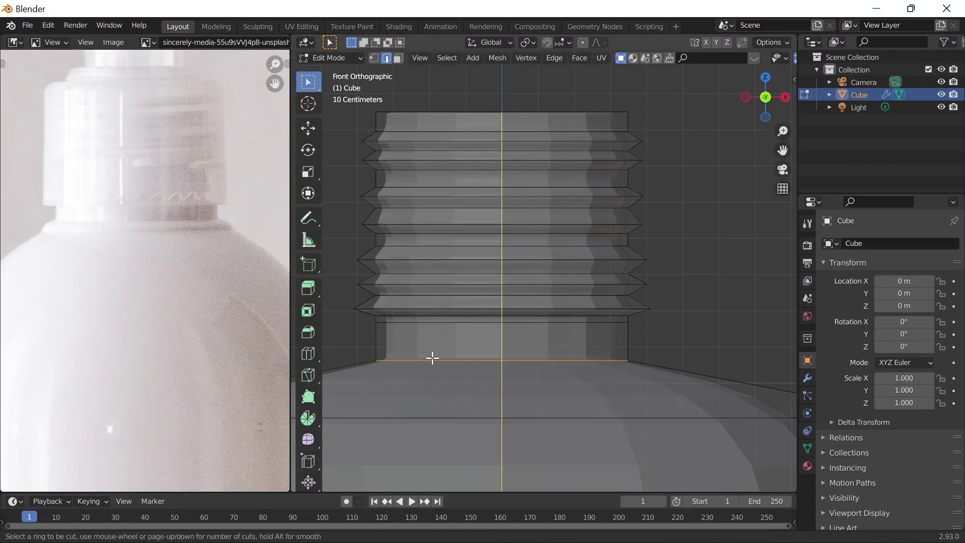
pyautogui.click(379, 350)
pyautogui.click(399, 366)
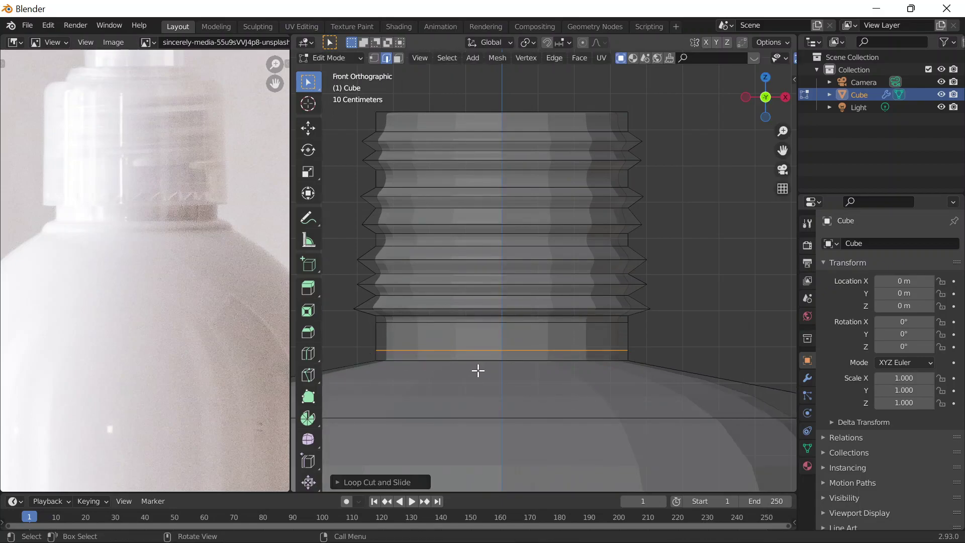
pyautogui.hotkey('ctrl', 'r')
pyautogui.click(382, 346)
pyautogui.rightClick(382, 348)
pyautogui.keyDown('alt'); pyautogui.click(397, 351); pyautogui.keyUp('alt')
pyautogui.press('s')
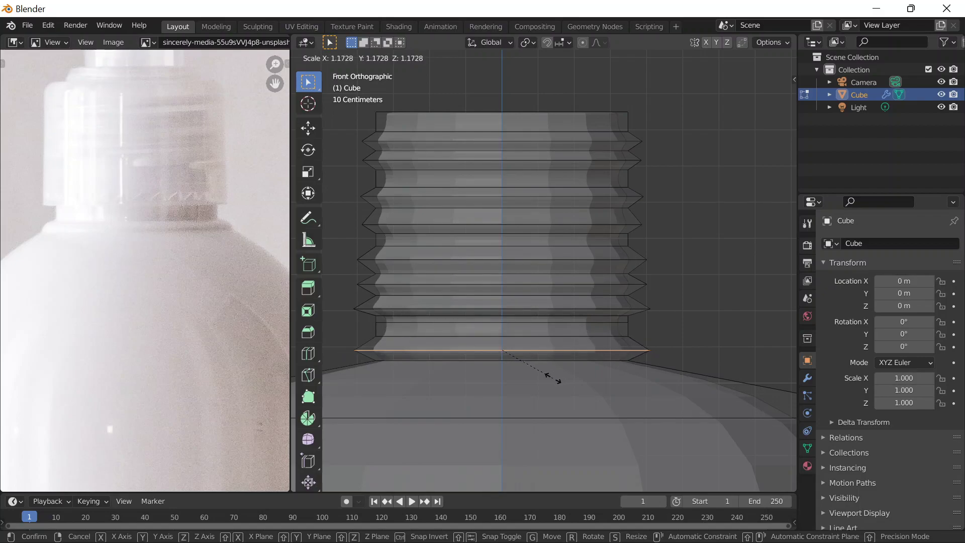
pyautogui.rightClick(550, 378)
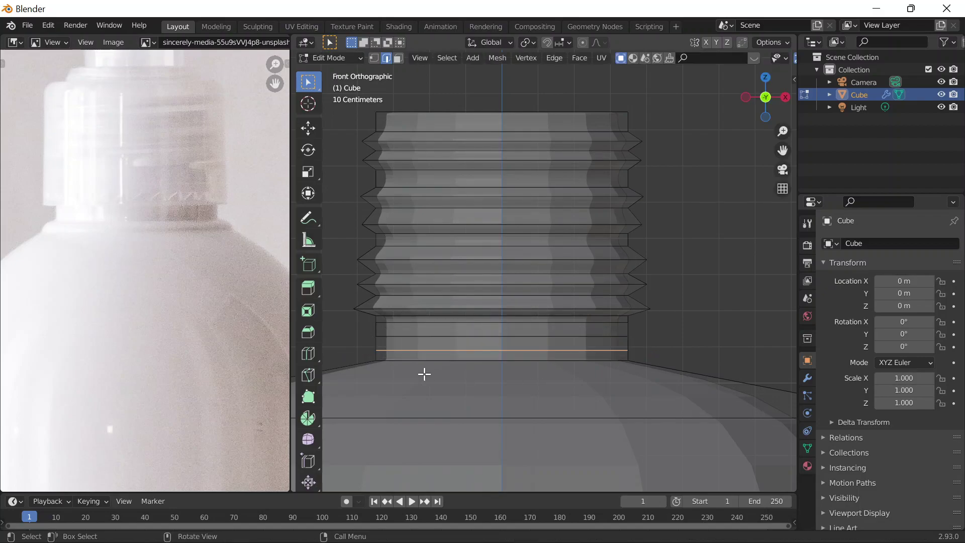
# Step: Scale the neck's base edge loop outward to form a flared collar on the shoulder
pyautogui.keyDown('alt'); pyautogui.click(404, 362); pyautogui.keyUp('alt')
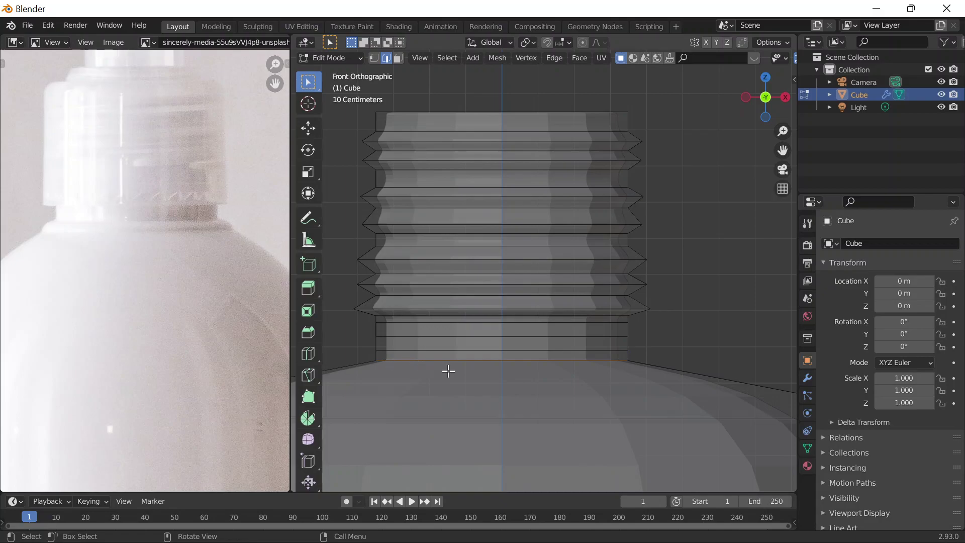
pyautogui.press('s')
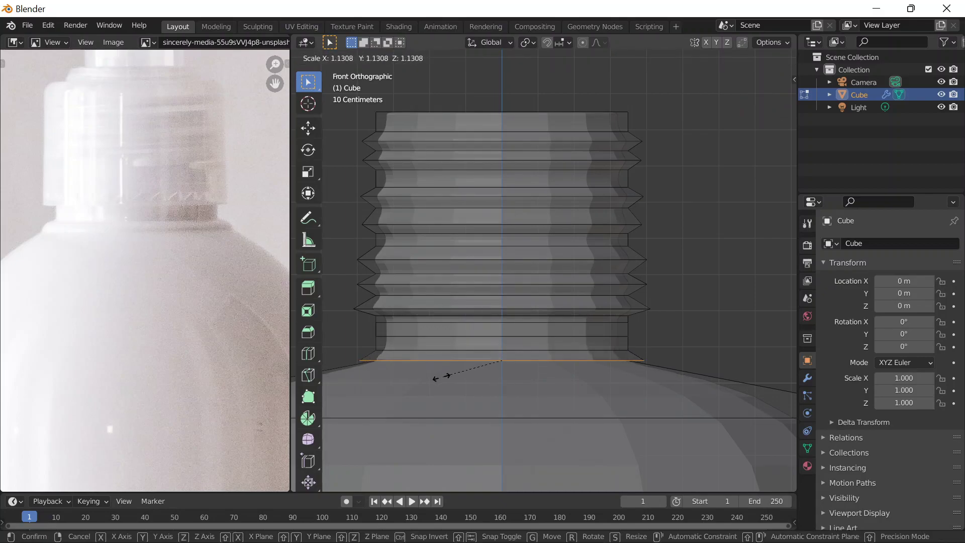
pyautogui.click(410, 384)
# Step: Return to Object Mode, turn off X-ray, and apply Shade Smooth to the bottle
pyautogui.scroll(-5, 578, 284)
pyautogui.moveTo(597, 261); pyautogui.dragTo(626, 281, button='middle')
pyautogui.press('Tab')
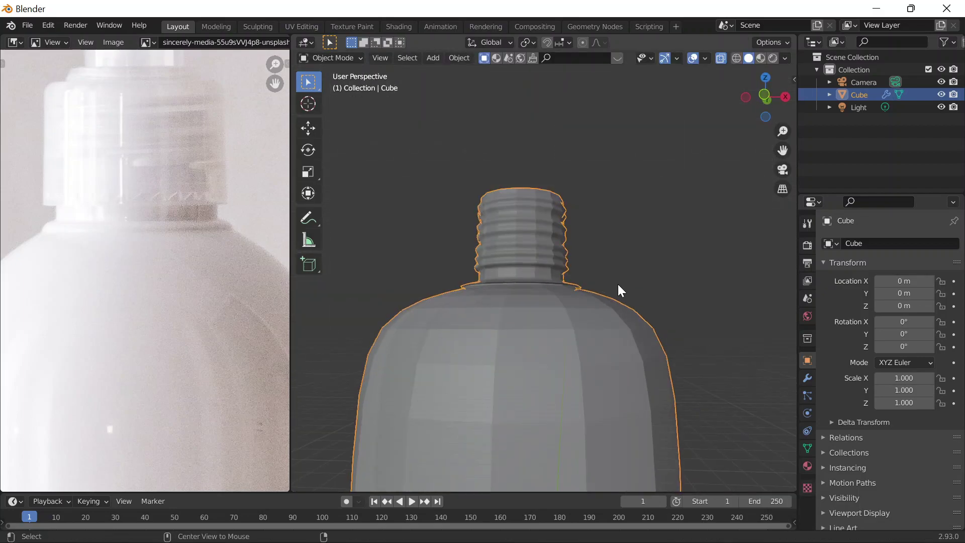
pyautogui.hotkey('alt', 'z')
pyautogui.scroll(3, 615, 285)
pyautogui.scroll(-4, 626, 224)
pyautogui.rightClick(583, 336)
pyautogui.click(570, 313)
# Step: Inspect the smooth-shaded threads and collar and compare them with the reference photo's cap and neck
pyautogui.scroll(2, 574, 317)
pyautogui.scroll(-1, 584, 325)
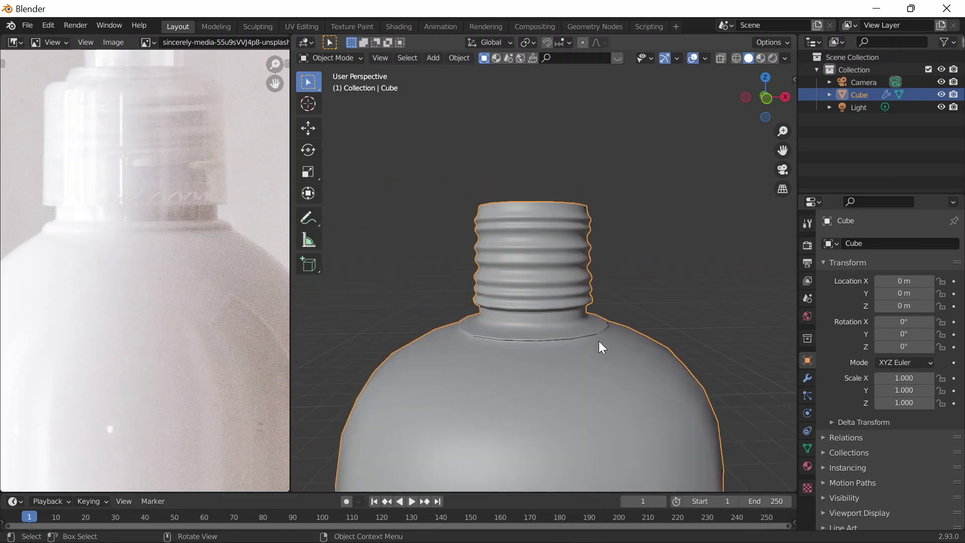
pyautogui.scroll(5, 599, 341)
pyautogui.scroll(-6, 600, 344)
pyautogui.scroll(1, 629, 341)
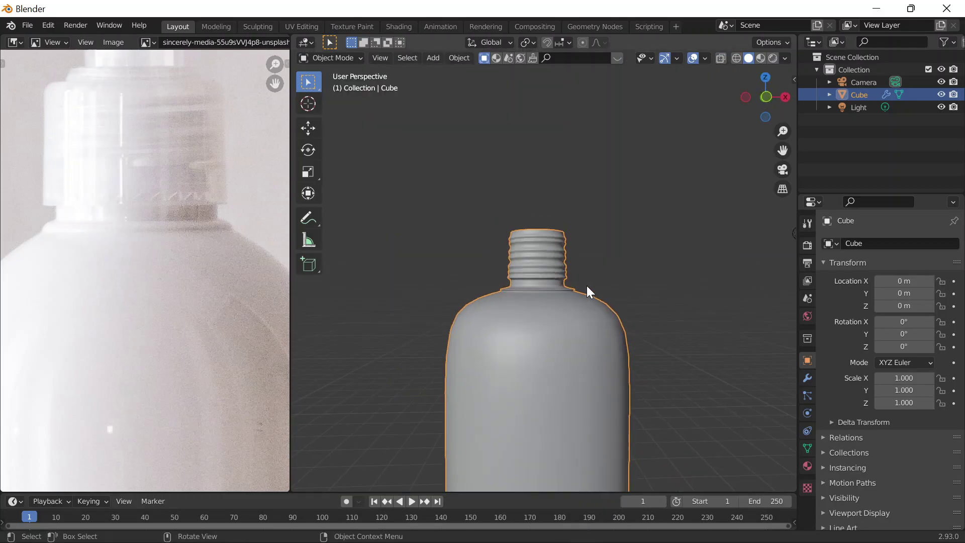
pyautogui.scroll(-3, 145, 245)
pyautogui.scroll(3, 156, 245)
pyautogui.scroll(1, 587, 252)
pyautogui.scroll(-1, 507, 241)
pyautogui.scroll(1, 556, 247)
pyautogui.scroll(6, 596, 237)
pyautogui.scroll(-10, 594, 235)
pyautogui.scroll(-1, 594, 234)
pyautogui.scroll(9, 581, 270)
pyautogui.scroll(-2, 188, 192)
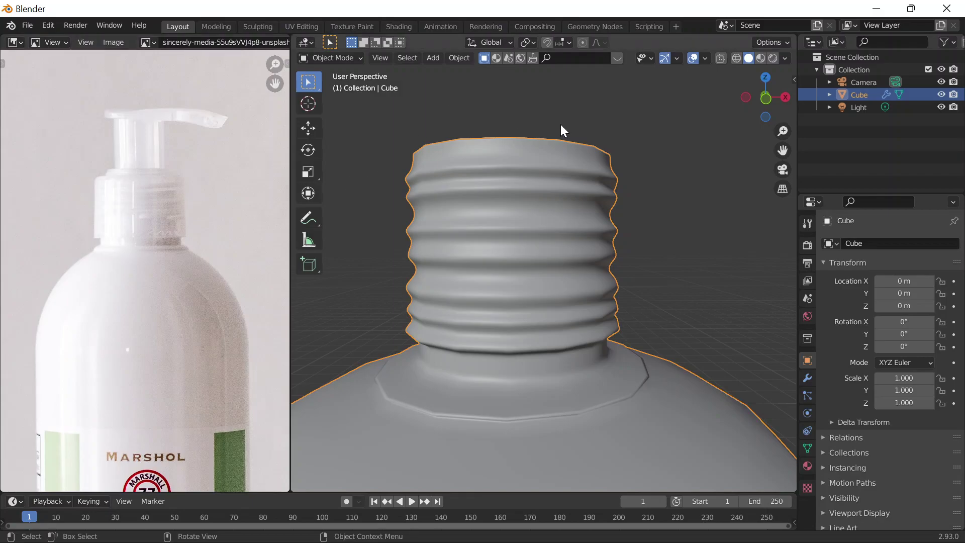
# Step: Add a mesh cylinder and raise it along Z to about 5.61 m, near the bottle's neck
pyautogui.scroll(-8, 574, 150)
pyautogui.hotkey('shift', 'a')
pyautogui.moveTo(534, 199)
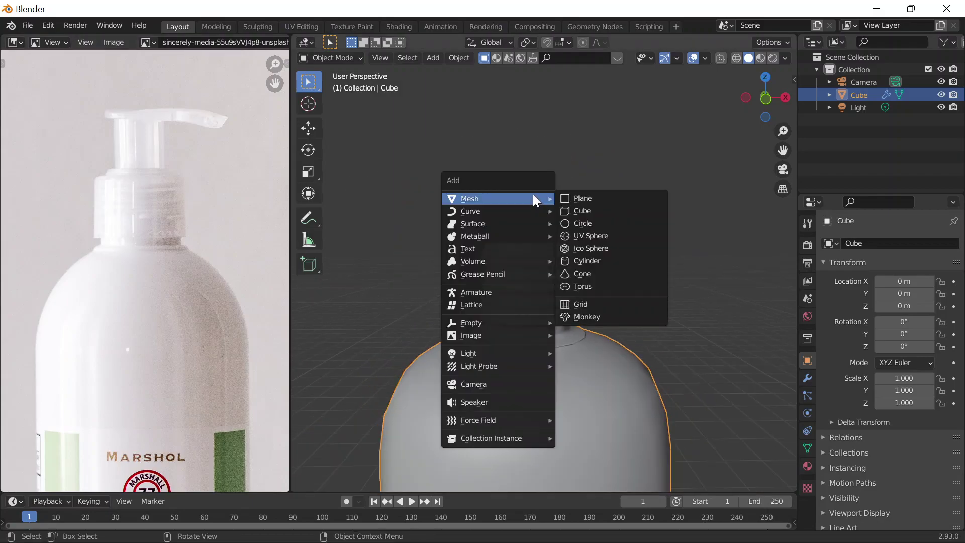
pyautogui.click(603, 262)
pyautogui.scroll(-6, 602, 268)
pyautogui.press('g')
pyautogui.press('z')
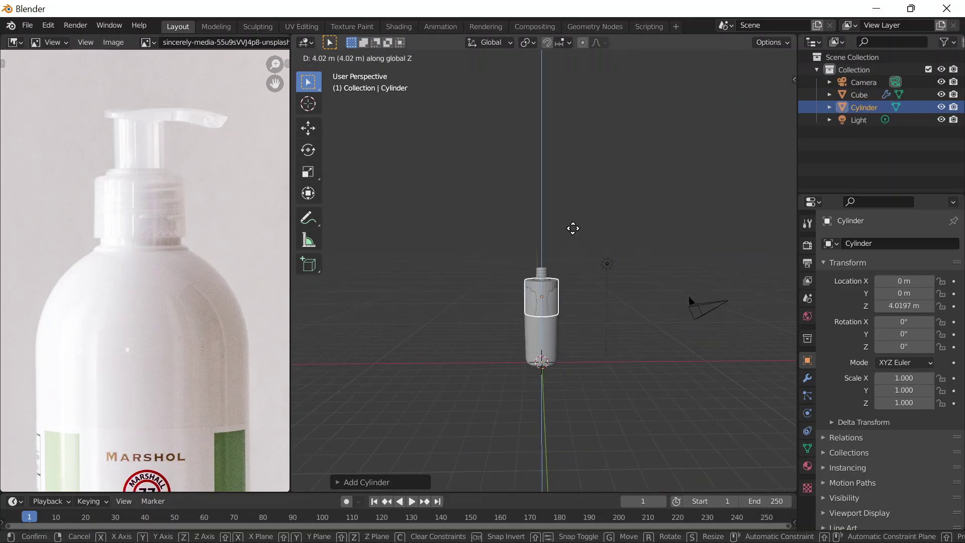
pyautogui.click(569, 227)
# Step: Scale the cylinder to about 0.42 and lower it along Z to about 5.50 m over the neck
pyautogui.scroll(6, 603, 276)
pyautogui.press('s')
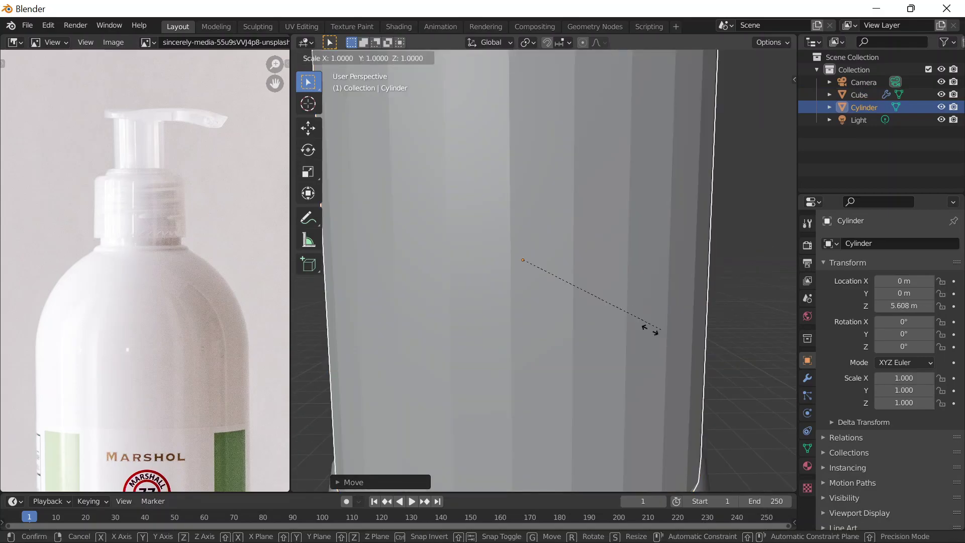
pyautogui.click(523, 321)
pyautogui.press('g')
pyautogui.press('z')
pyautogui.click(621, 312)
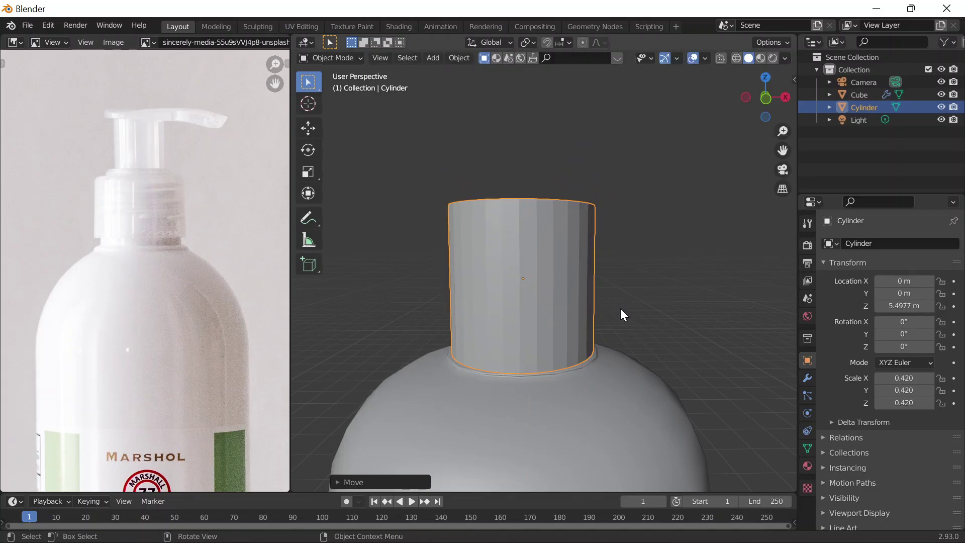
# Step: Resize the cylinder to a scale of about 0.363, using wireframe shading to fit it around the threads, and restore solid shading
pyautogui.press('s')
pyautogui.click(601, 301)
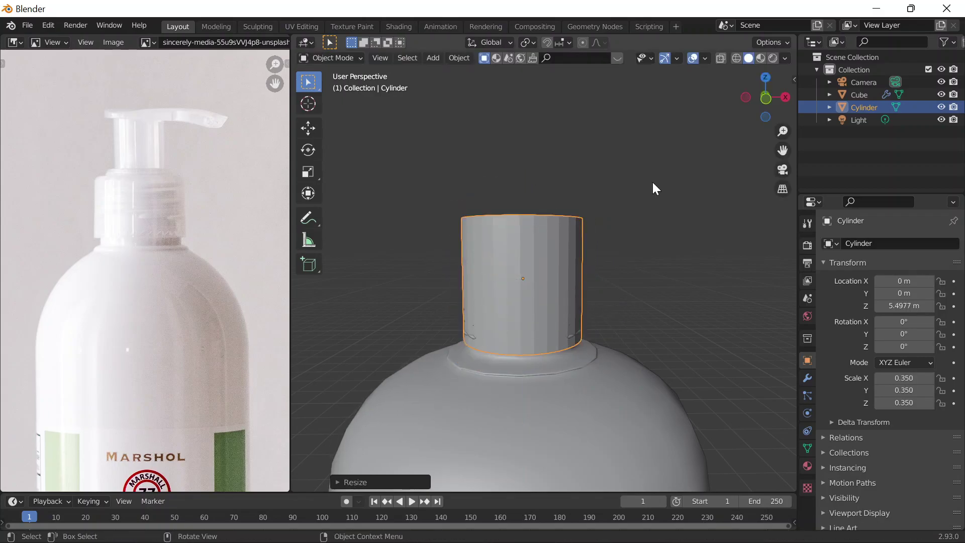
pyautogui.hotkey('shift', 'z')
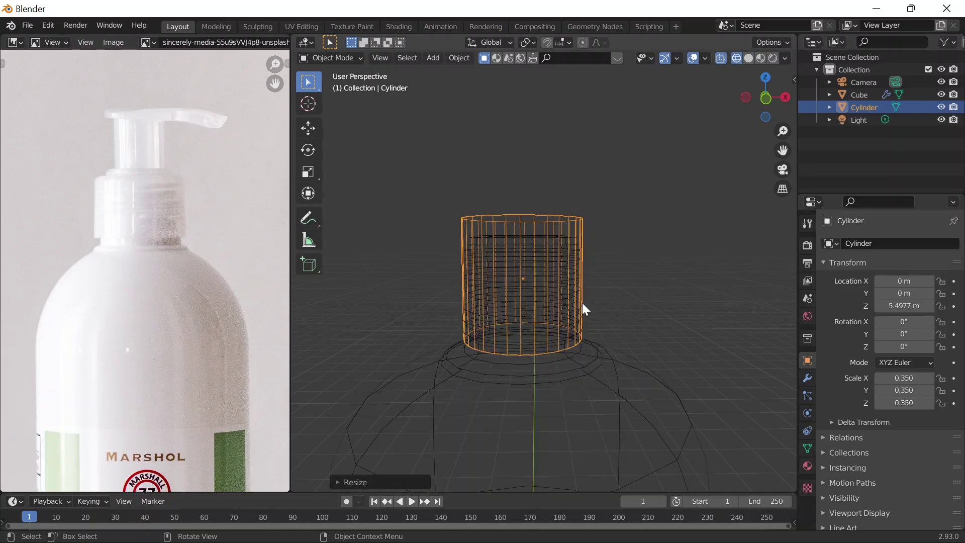
pyautogui.press('s')
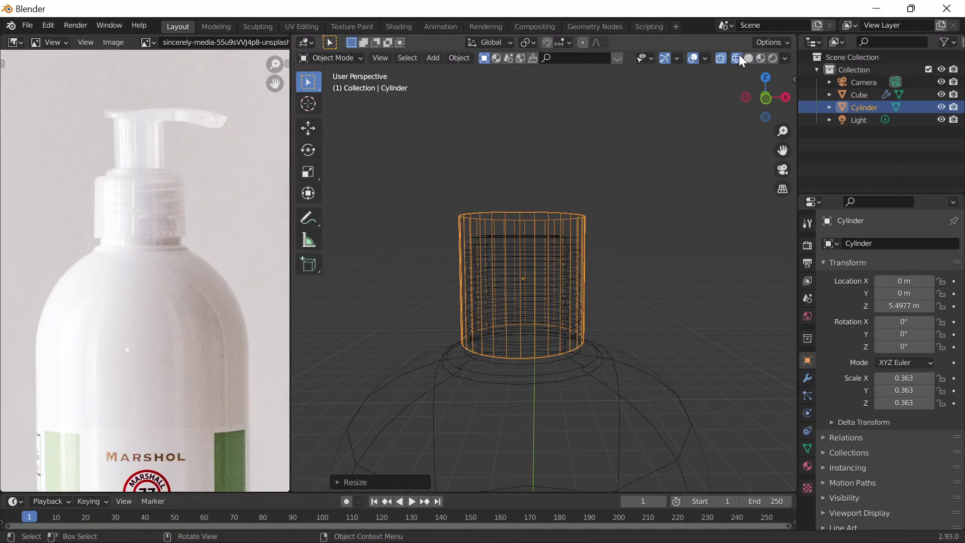
pyautogui.click(750, 58)
# Step: Move the cylinder along Z to about 5.55 m so that its lower rim covers the threads and clears the collar
pyautogui.scroll(-3, 505, 359)
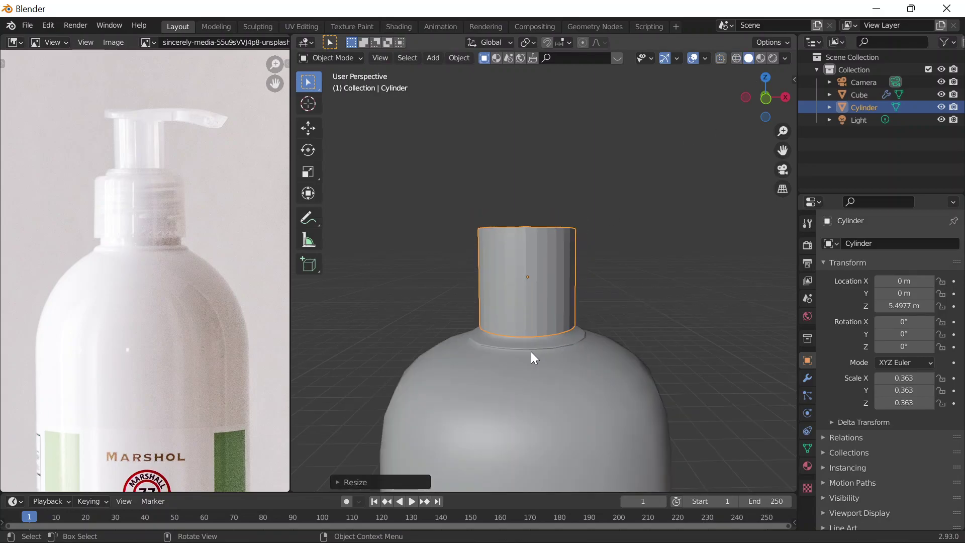
pyautogui.press('g')
pyautogui.press('z')
pyautogui.click(530, 334)
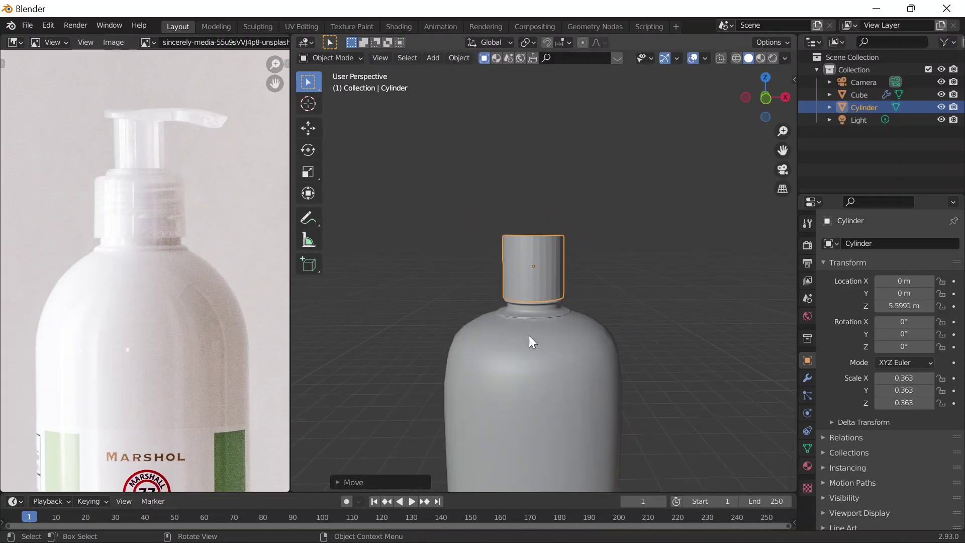
pyautogui.scroll(4, 530, 332)
pyautogui.scroll(-2, 530, 315)
pyautogui.press('g')
pyautogui.press('z')
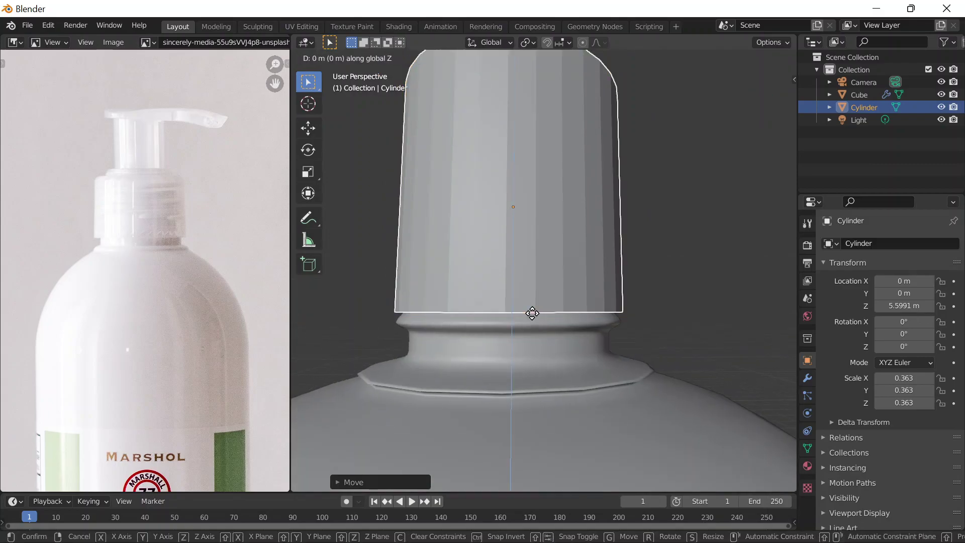
pyautogui.click(533, 324)
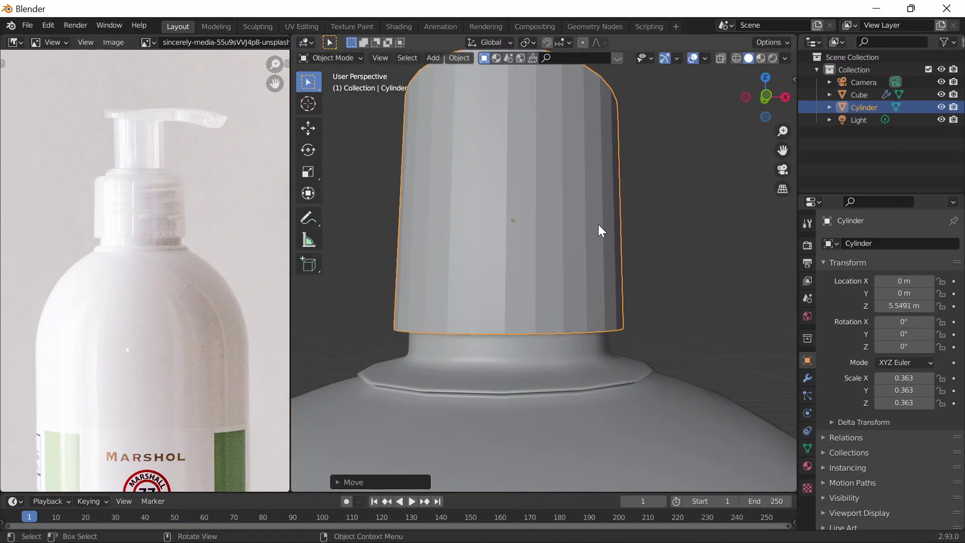
# Step: Inset the top face of the cylinder by about 0.25 m in Edit Mode
pyautogui.scroll(-5, 432, 234)
pyautogui.keyDown('shift'); pyautogui.moveTo(510, 237); pyautogui.dragTo(571, 255, button='middle'); pyautogui.keyUp('shift')
pyautogui.press('Tab')
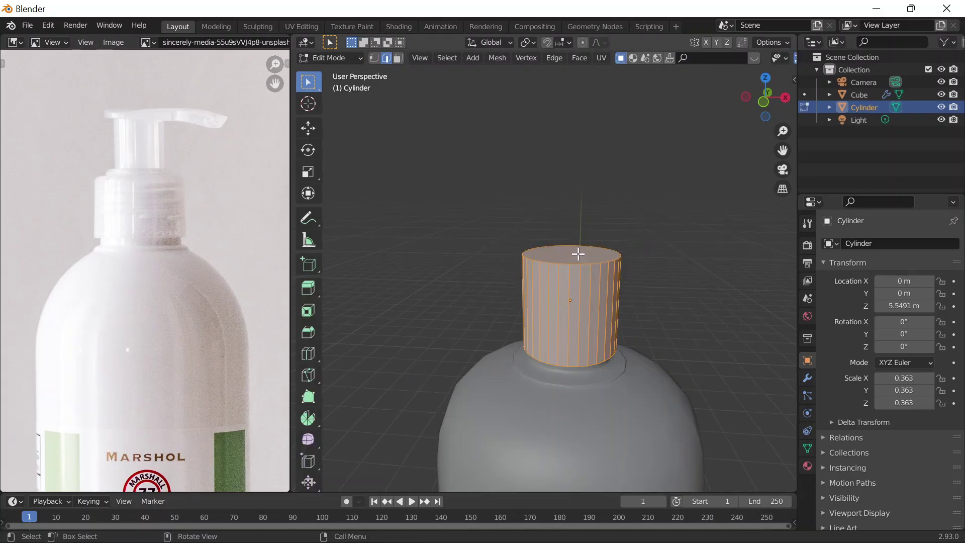
pyautogui.click(399, 58)
pyautogui.click(587, 256)
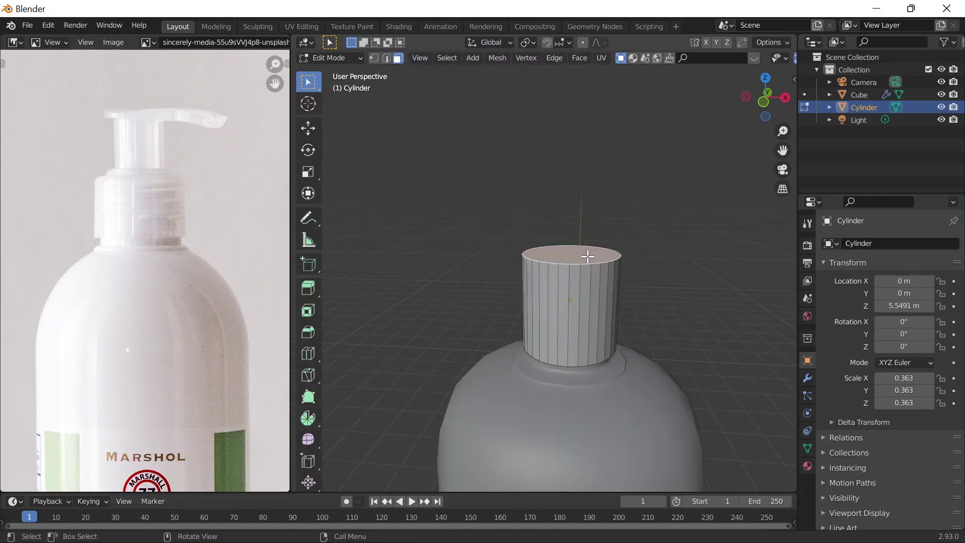
pyautogui.press('i')
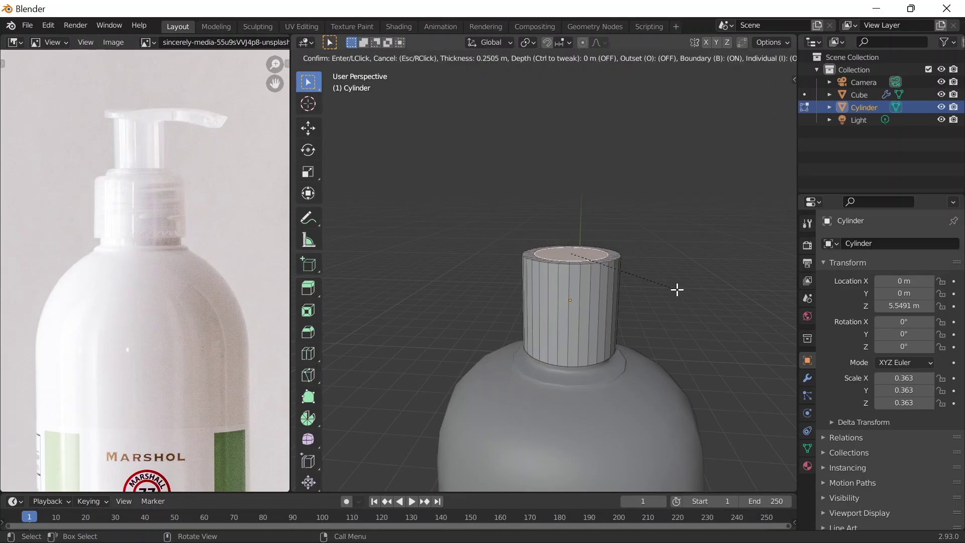
pyautogui.click(677, 290)
# Step: Extrude the inset top face upward along global Z by about 0.064 m
pyautogui.press('e')
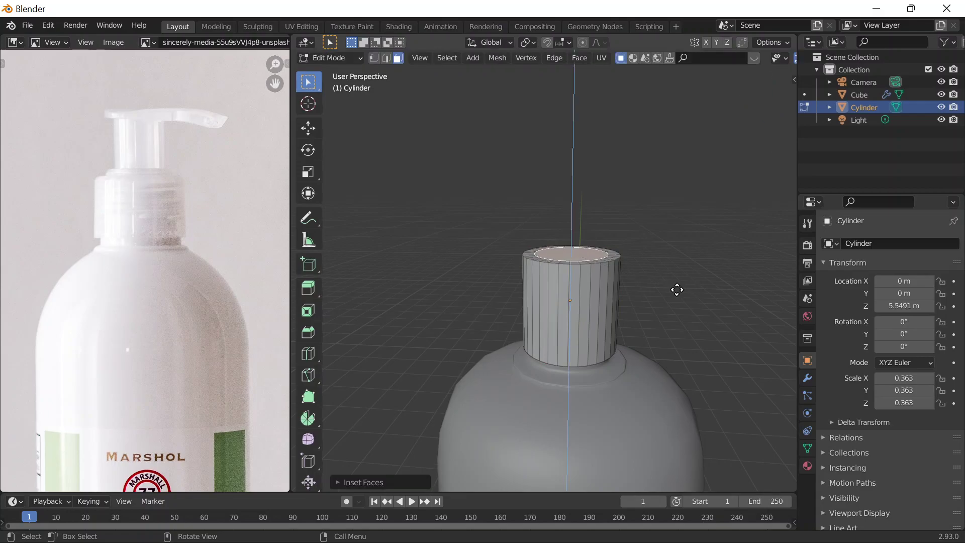
pyautogui.press('z')
pyautogui.press('z')
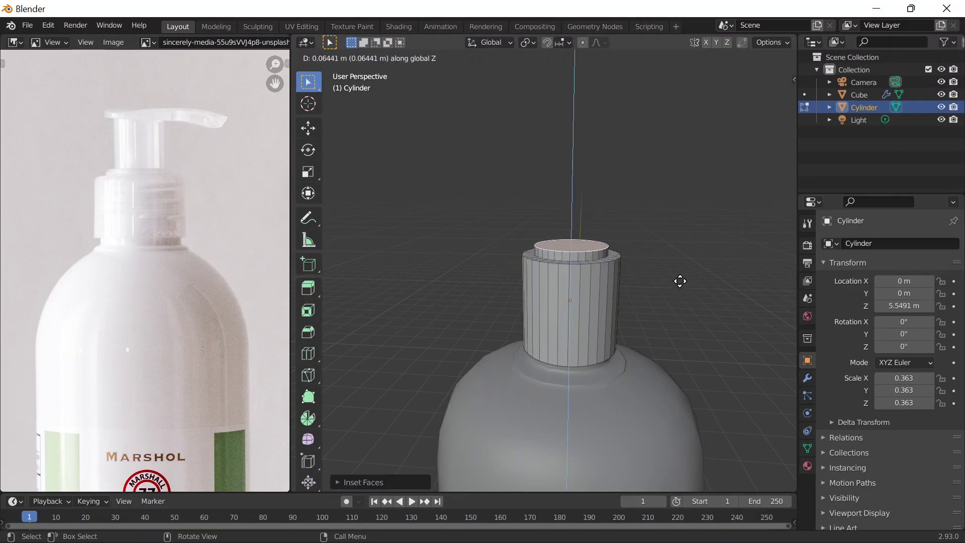
pyautogui.click(680, 281)
# Step: Add one centred horizontal loop cut around the raised ring on top of the cap
pyautogui.scroll(5, 617, 244)
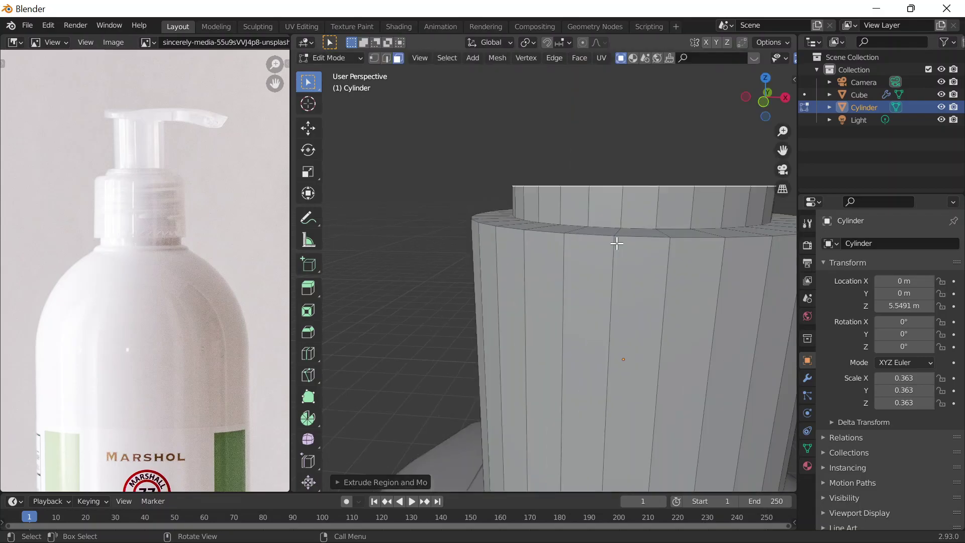
pyautogui.keyDown('shift'); pyautogui.moveTo(723, 256); pyautogui.dragTo(632, 244, button='middle'); pyautogui.keyUp('shift')
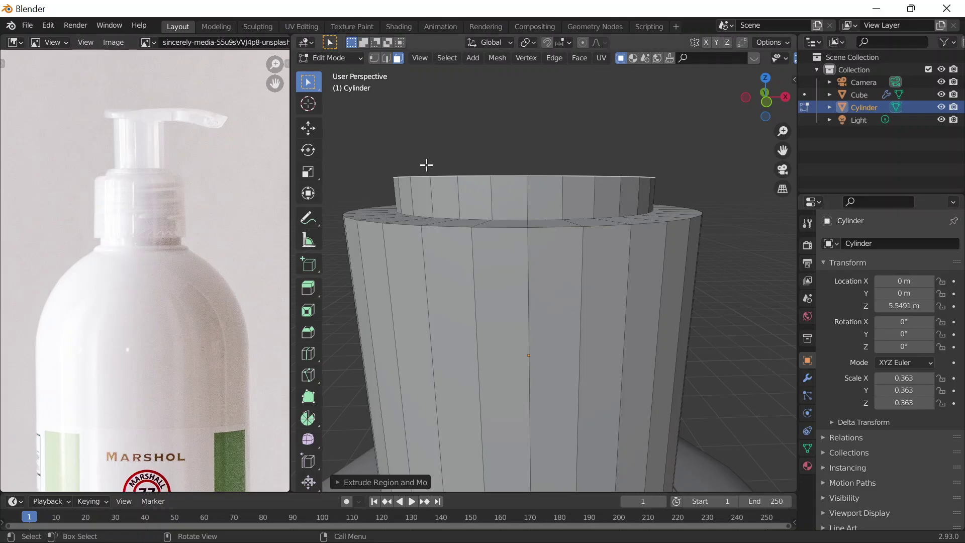
pyautogui.hotkey('ctrl', 'r')
pyautogui.click(406, 191)
pyautogui.rightClick(406, 190)
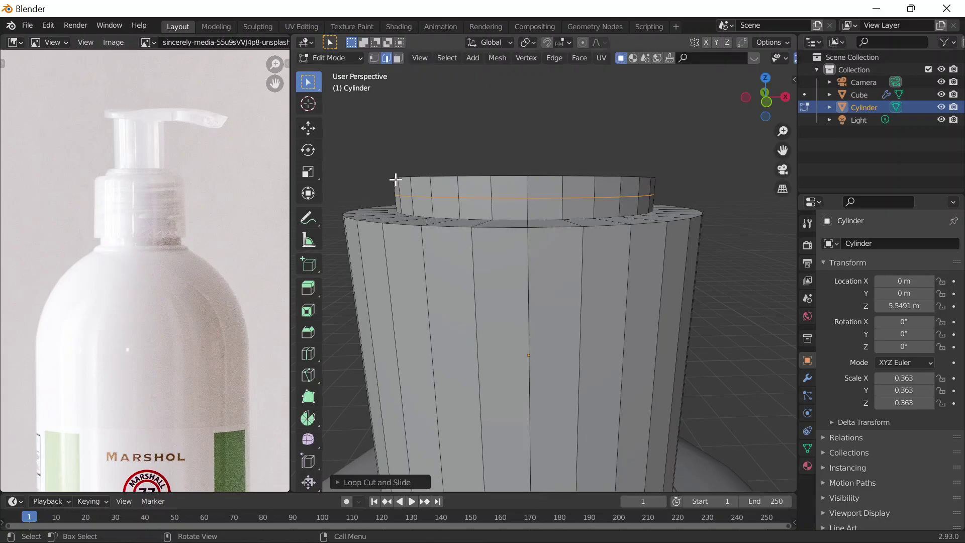
# Step: Try to bevel the upper band of the raised ring with two segments in front view
pyautogui.press('`')
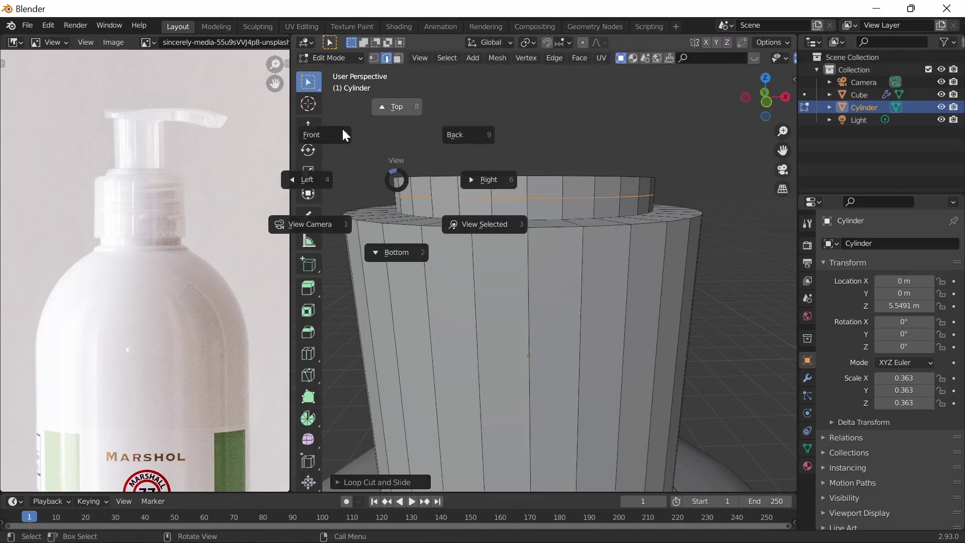
pyautogui.click(327, 120)
pyautogui.scroll(8, 493, 196)
pyautogui.scroll(-2, 608, 283)
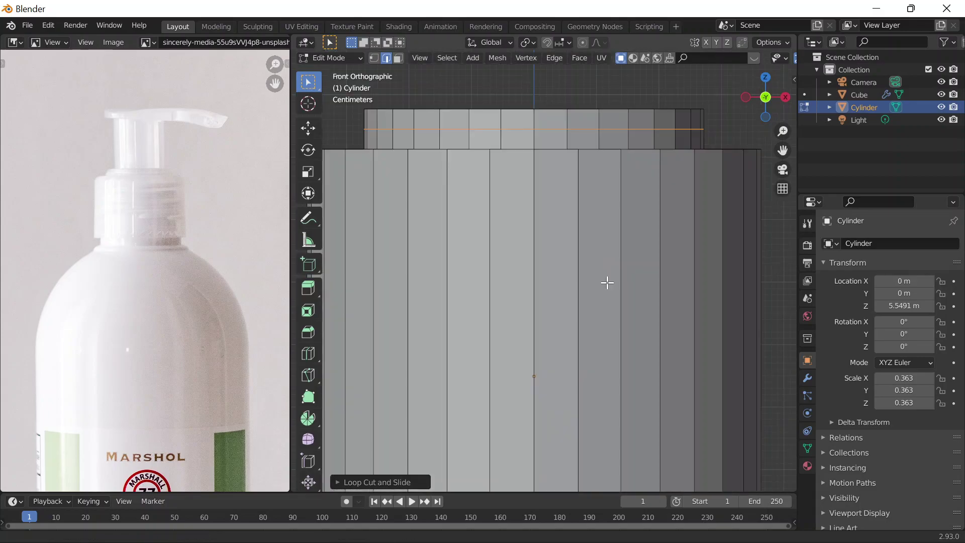
pyautogui.moveTo(372, 150); pyautogui.dragTo(748, 198)
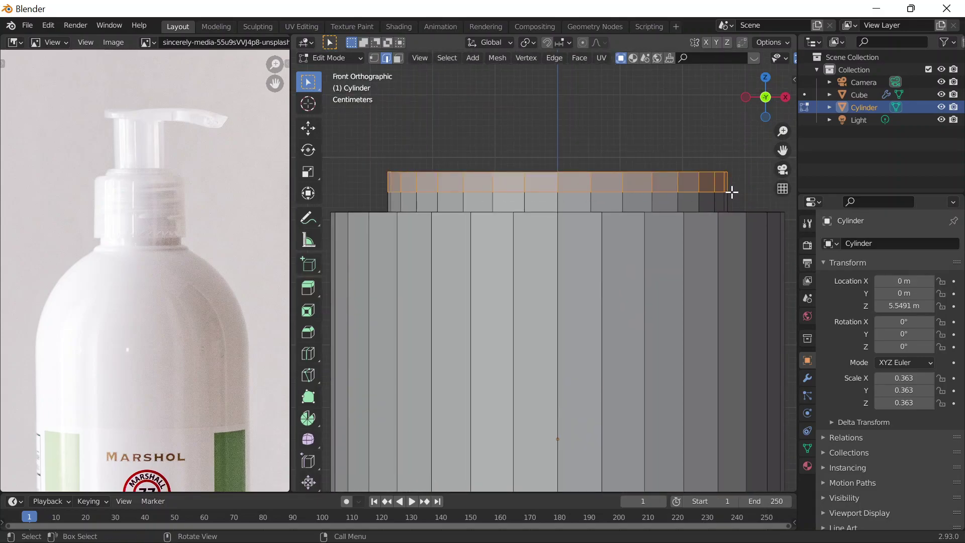
pyautogui.hotkey('ctrl', 'b')
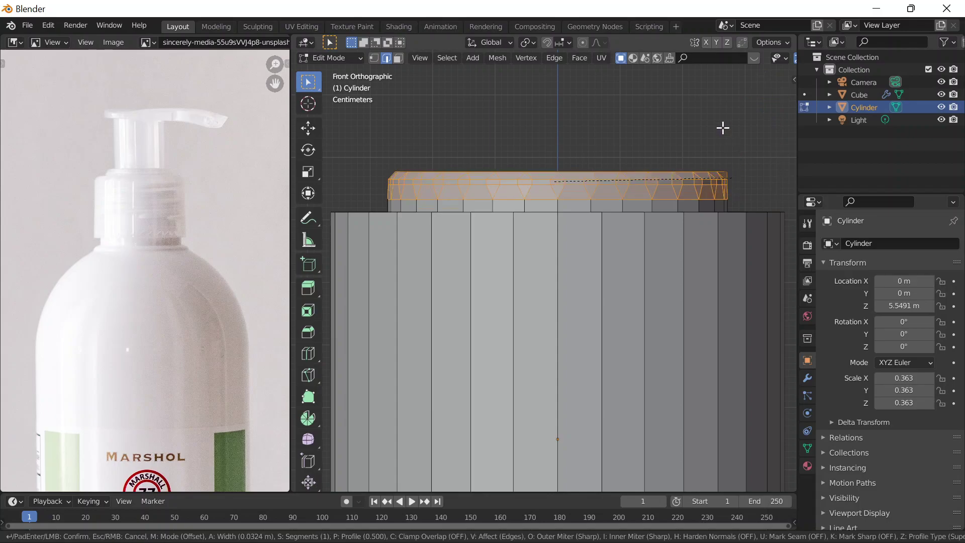
pyautogui.scroll(1, 727, 139)
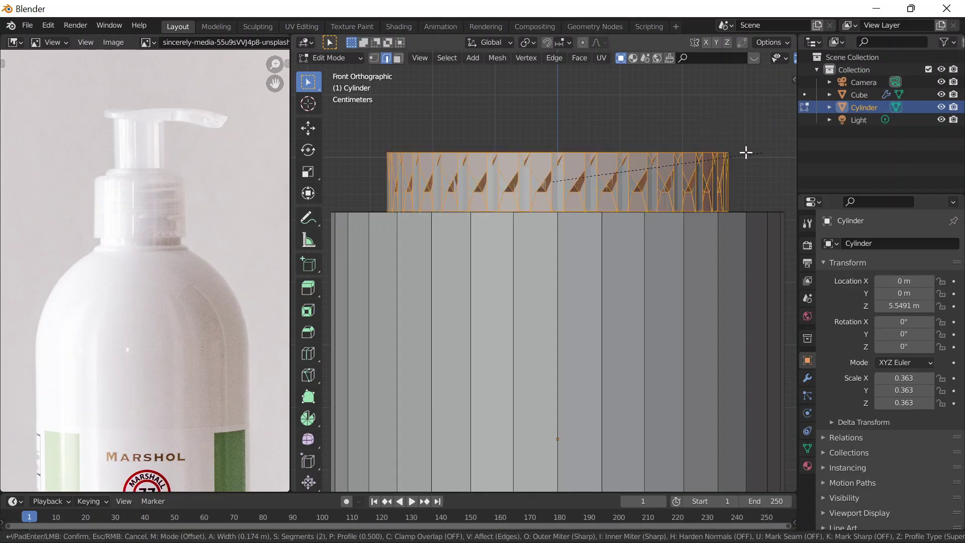
pyautogui.rightClick(723, 155)
pyautogui.click(530, 123)
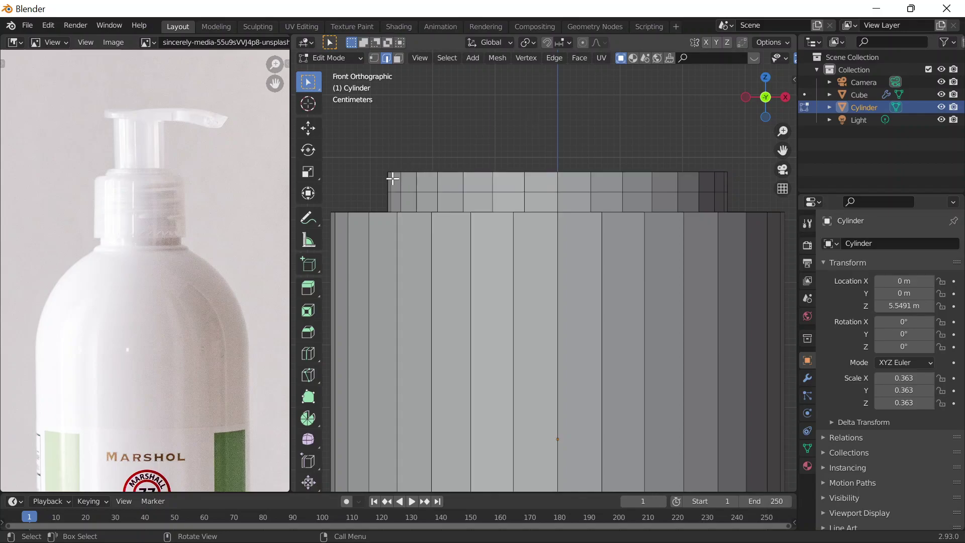
# Step: Turn on X-ray and try to bevel the outermost vertical edges on both sides of the cap and its raised ring
pyautogui.click(390, 178)
pyautogui.keyDown('alt'); pyautogui.click(386, 179); pyautogui.keyUp('alt')
pyautogui.click(386, 179)
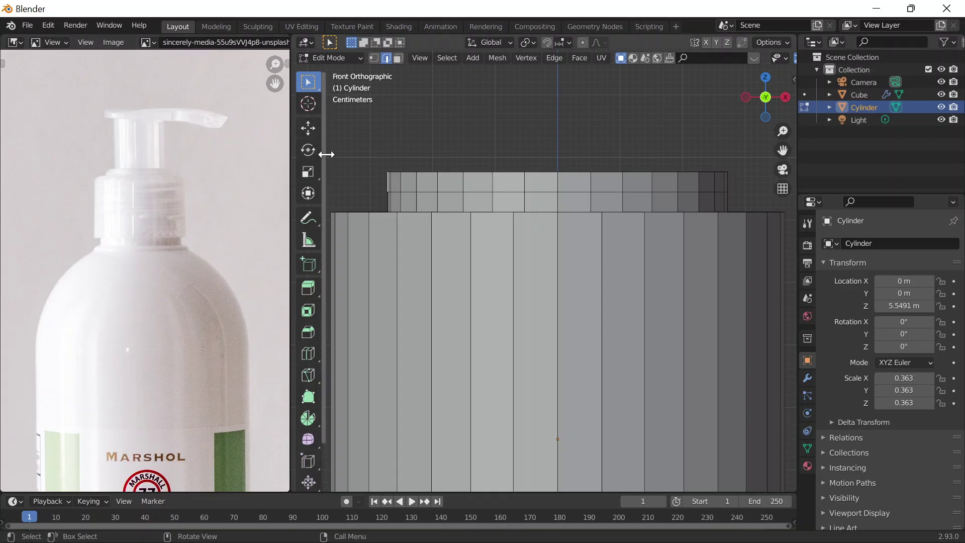
pyautogui.hotkey('alt', 'z')
pyautogui.keyDown('alt'); pyautogui.click(393, 196); pyautogui.keyUp('alt')
pyautogui.keyDown('alt'); pyautogui.click(727, 184); pyautogui.keyUp('alt')
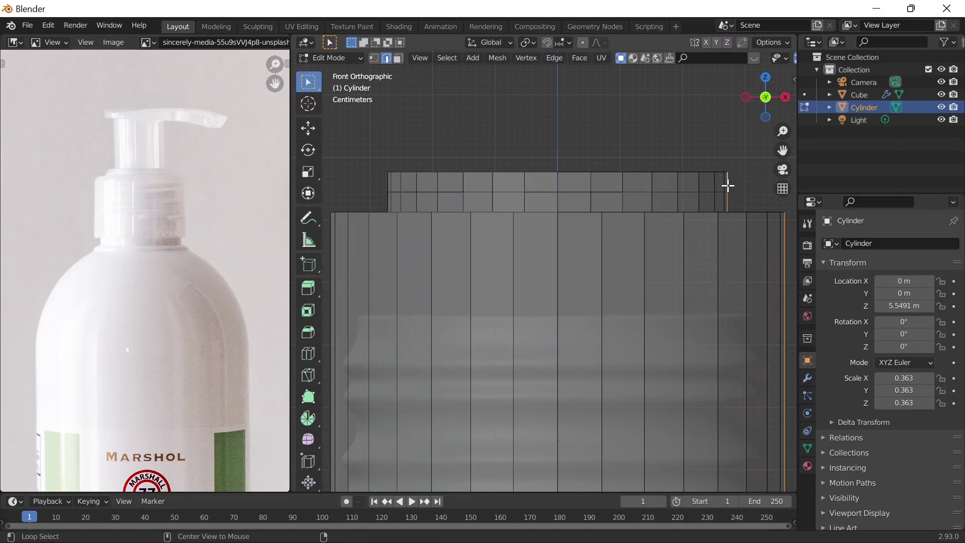
pyautogui.scroll(-2, 719, 211)
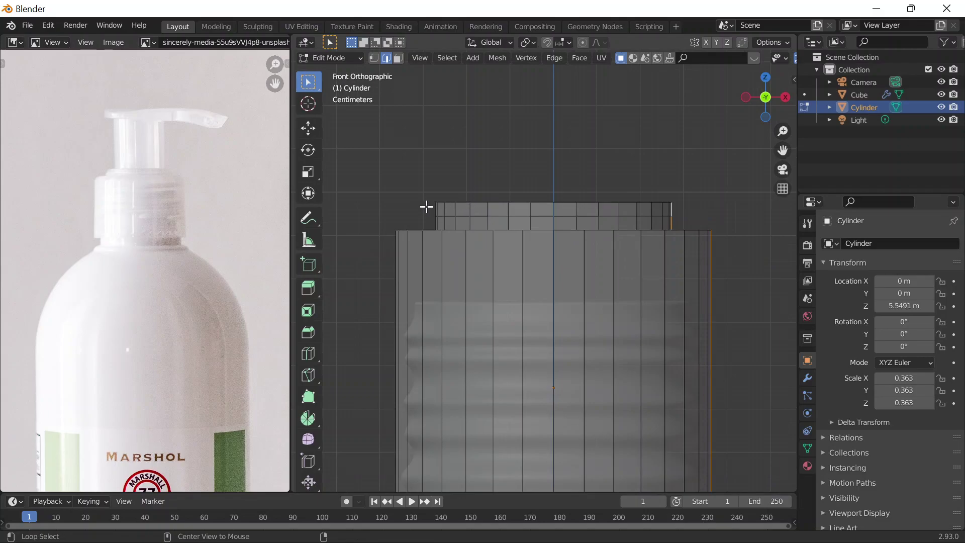
pyautogui.keyDown('alt'); pyautogui.click(453, 238); pyautogui.keyUp('alt')
pyautogui.scroll(-3, 647, 211)
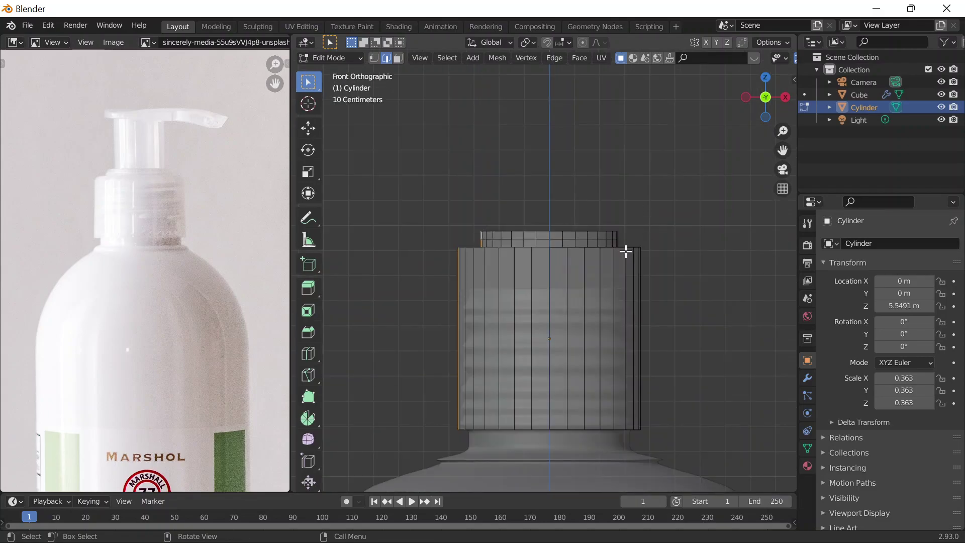
pyautogui.keyDown('alt'); pyautogui.keyDown('shift'); pyautogui.click(620, 248); pyautogui.keyUp('shift'); pyautogui.keyUp('alt')
pyautogui.scroll(2, 503, 223)
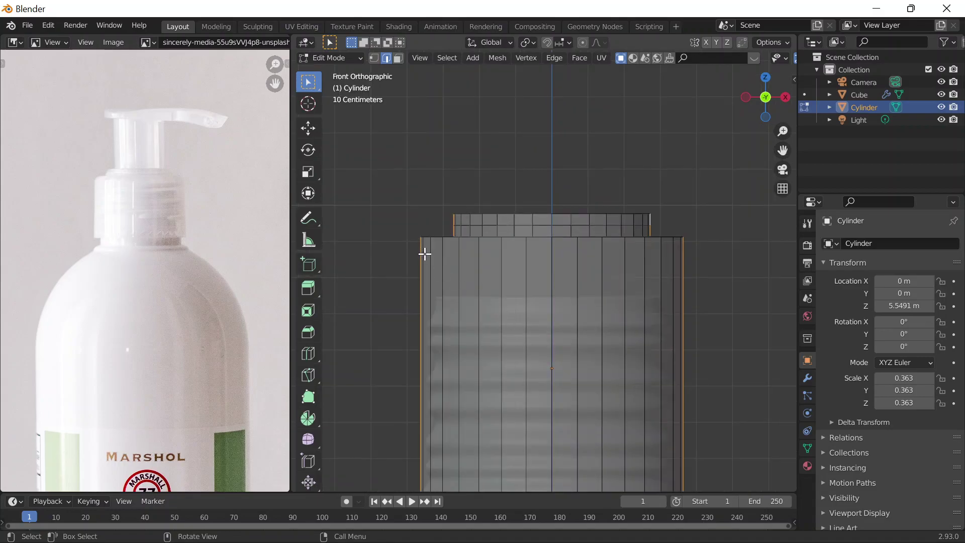
pyautogui.hotkey('ctrl', 'b')
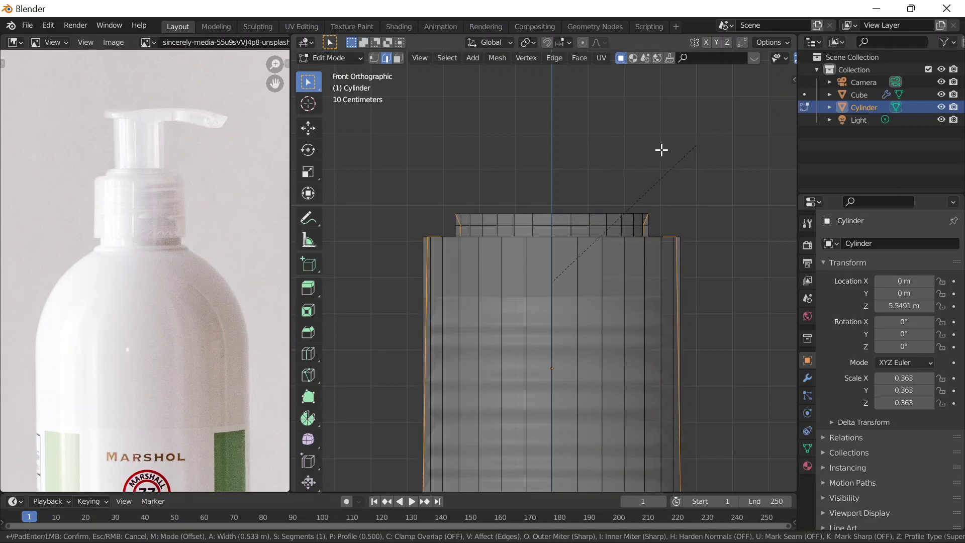
pyautogui.click(450, 148)
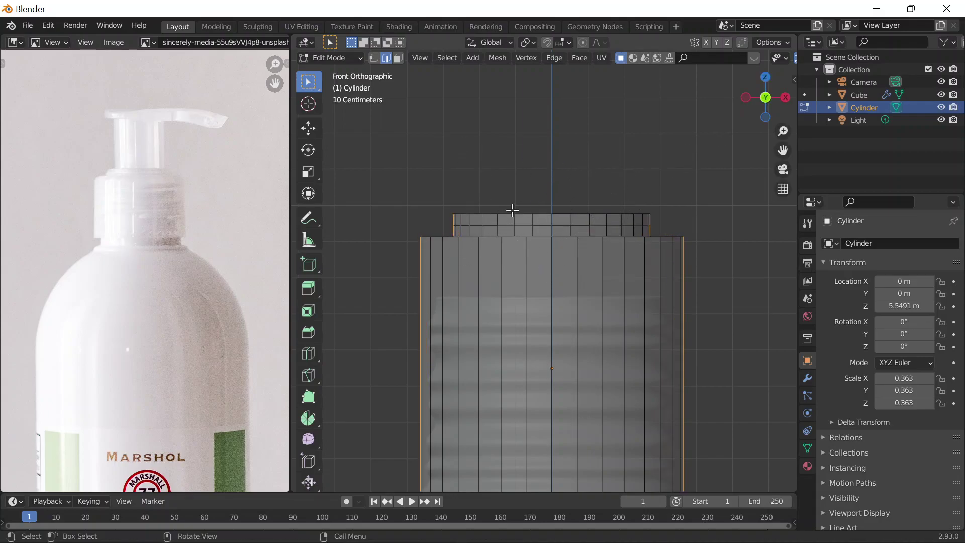
# Step: Select the upper band of the raised ring and try to separate it by loose parts
pyautogui.scroll(2, 392, 225)
pyautogui.press('Tab')
pyautogui.press('Tab')
pyautogui.press('Tab')
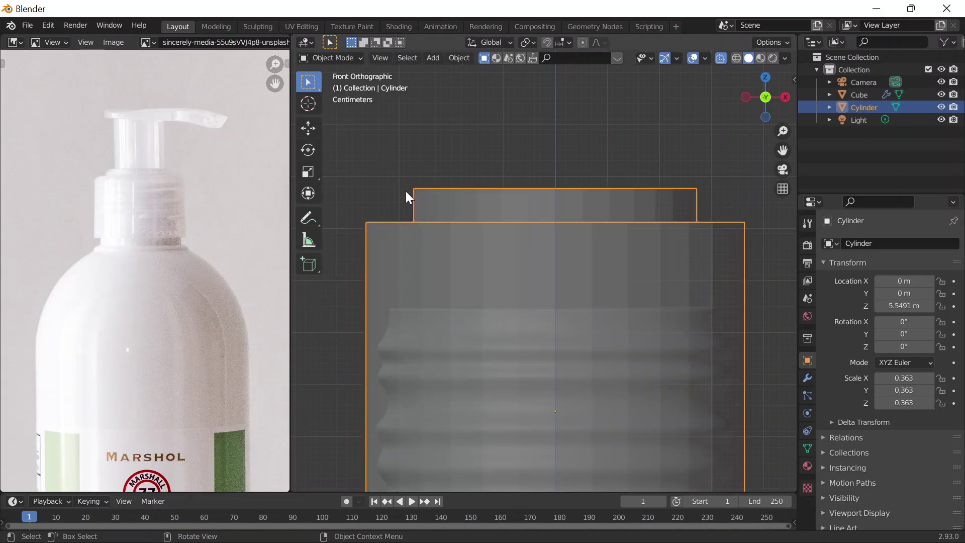
pyautogui.press('Tab')
pyautogui.moveTo(397, 183); pyautogui.dragTo(734, 208)
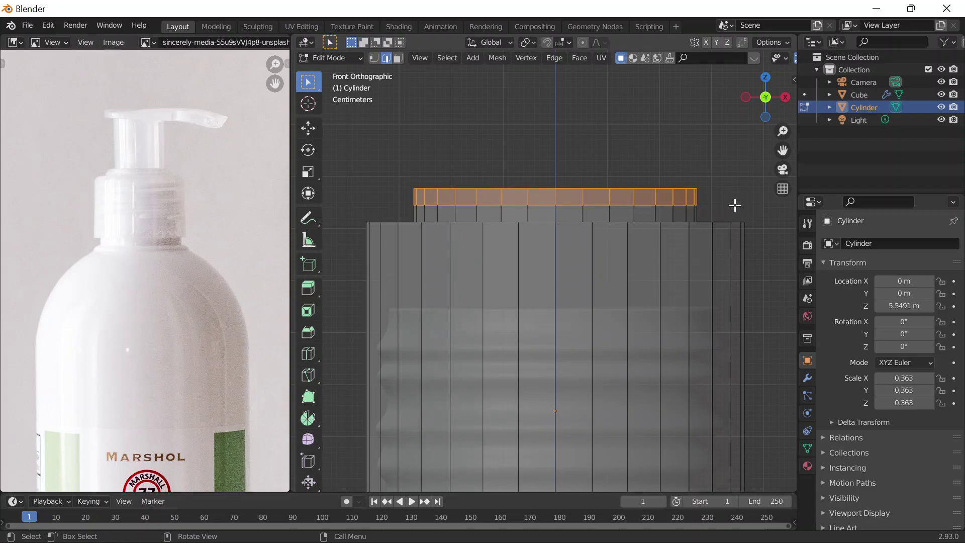
pyautogui.press('p')
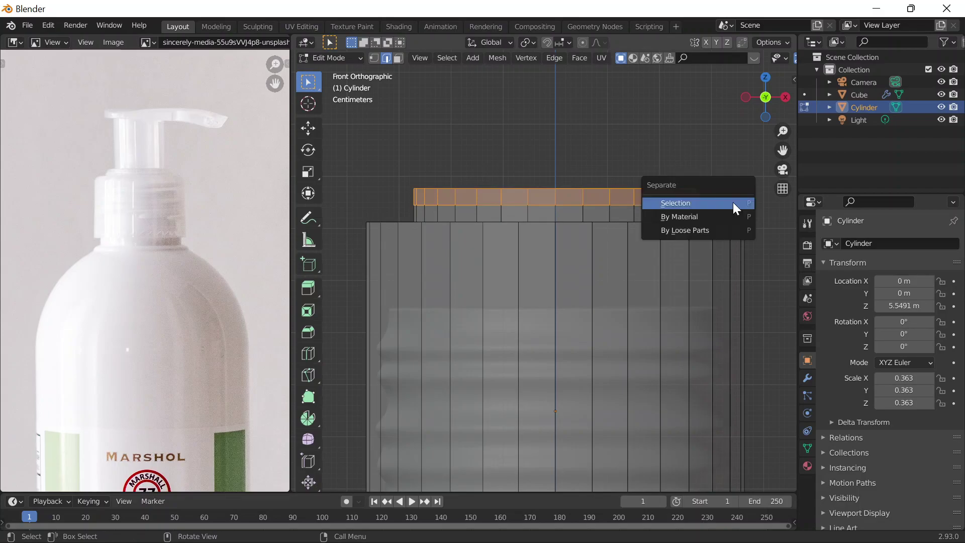
pyautogui.click(709, 230)
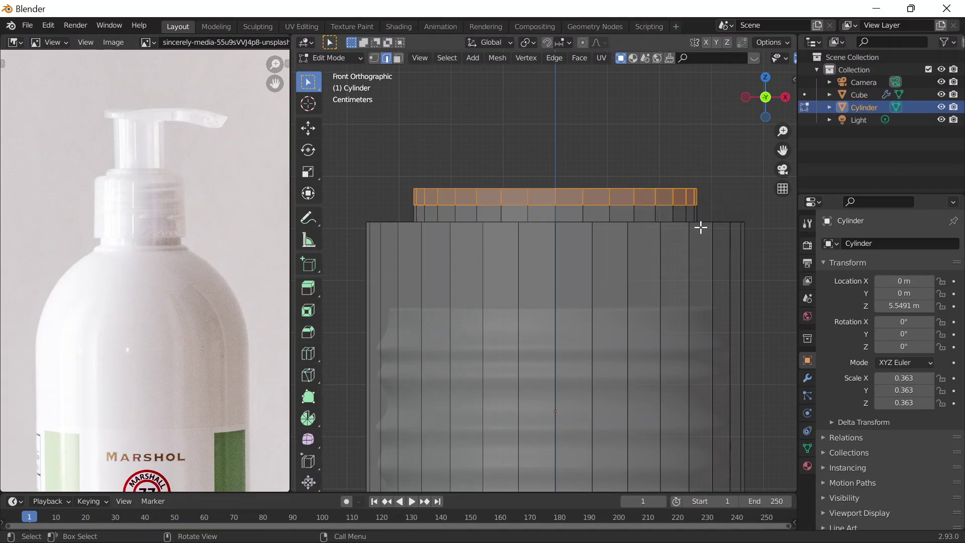
# Step: Try to rotate the leftmost vertical edge of the raised ring's upper band in front view
pyautogui.click(413, 186)
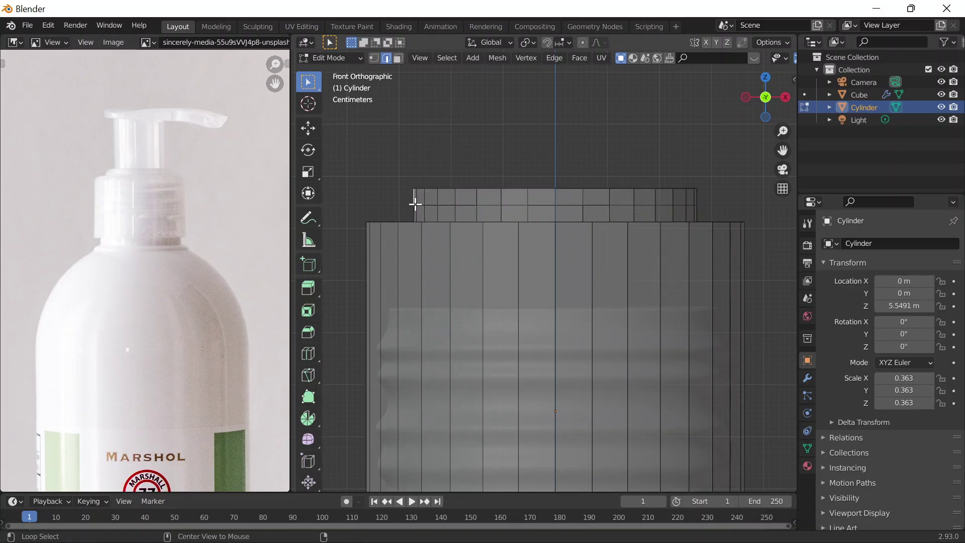
pyautogui.moveTo(428, 164); pyautogui.dragTo(465, 211, button='middle')
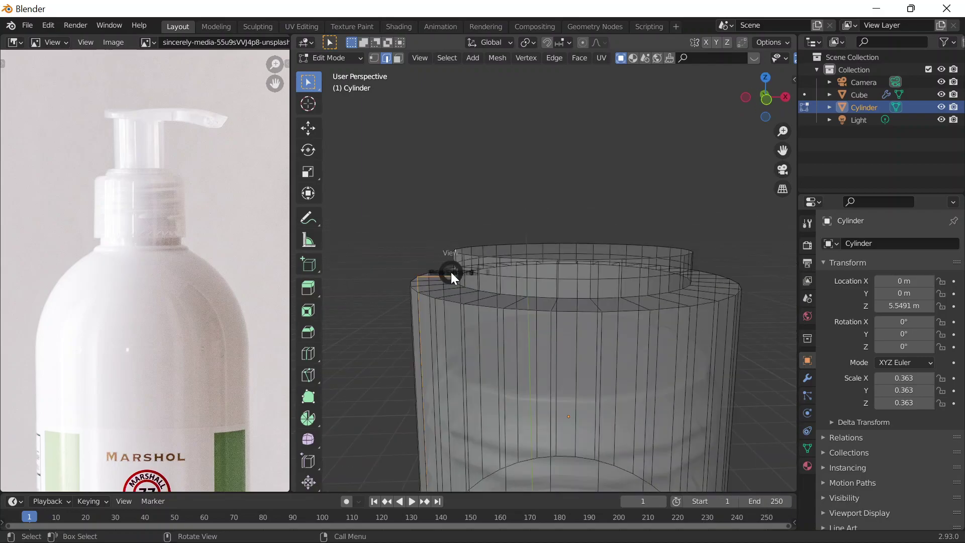
pyautogui.click(386, 227)
pyautogui.scroll(5, 517, 247)
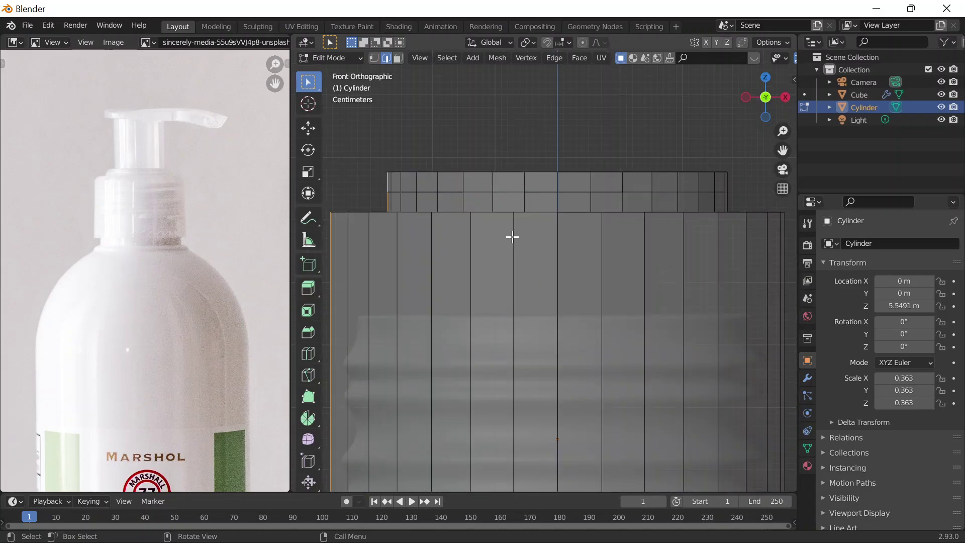
pyautogui.scroll(-2, 452, 211)
pyautogui.scroll(3, 453, 215)
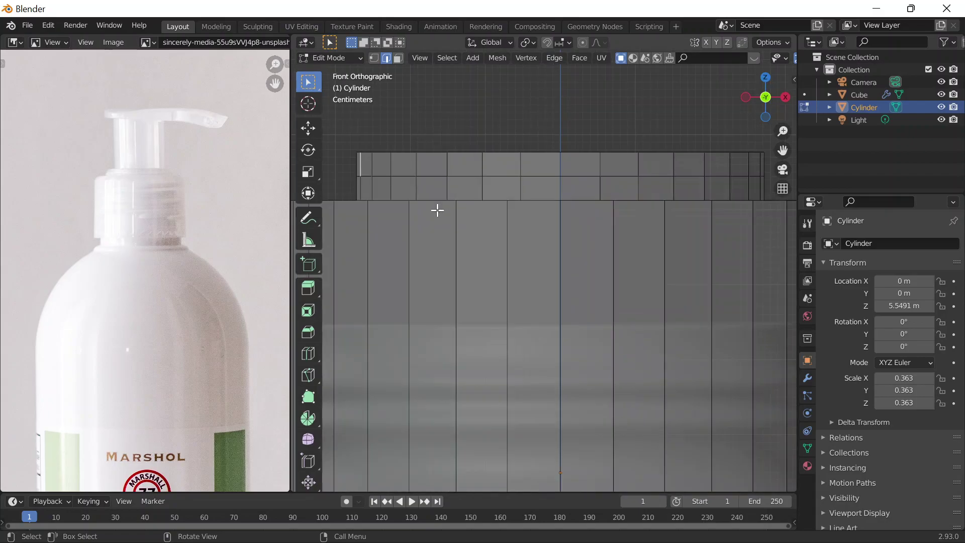
pyautogui.press('r')
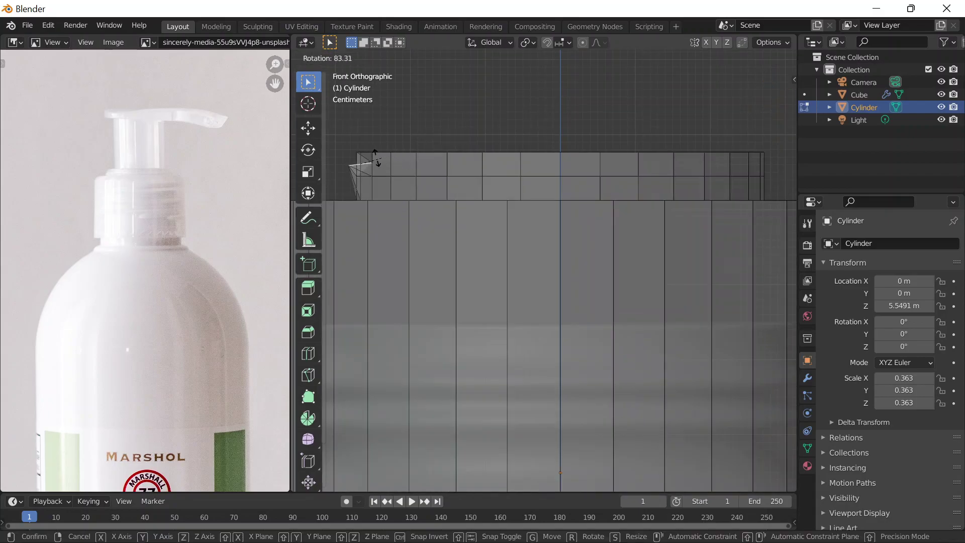
pyautogui.press('Escape')
# Step: Try to rotate the leftmost faces of the raised ring, the upper ones alone and both bands together by about 45 degrees
pyautogui.moveTo(354, 147); pyautogui.dragTo(386, 182)
pyautogui.press('r')
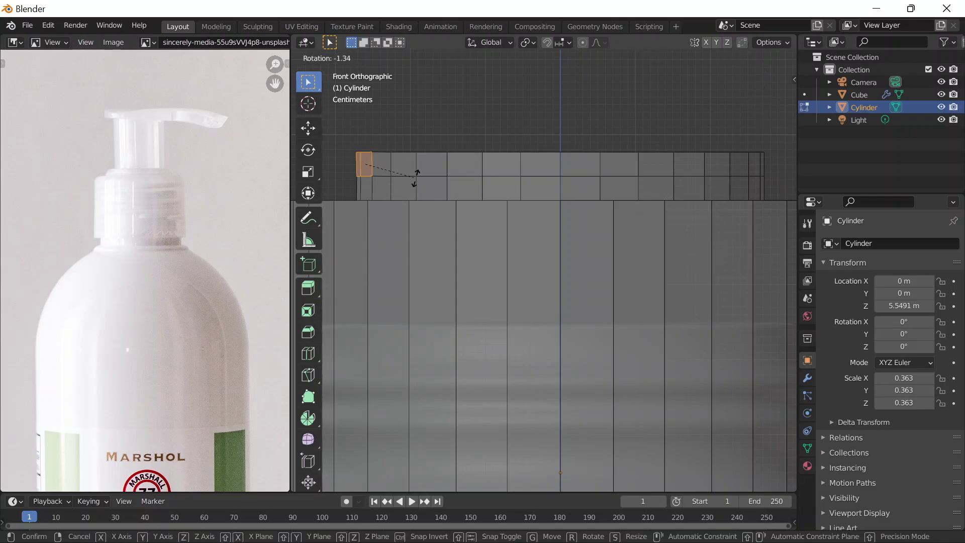
pyautogui.press('Escape')
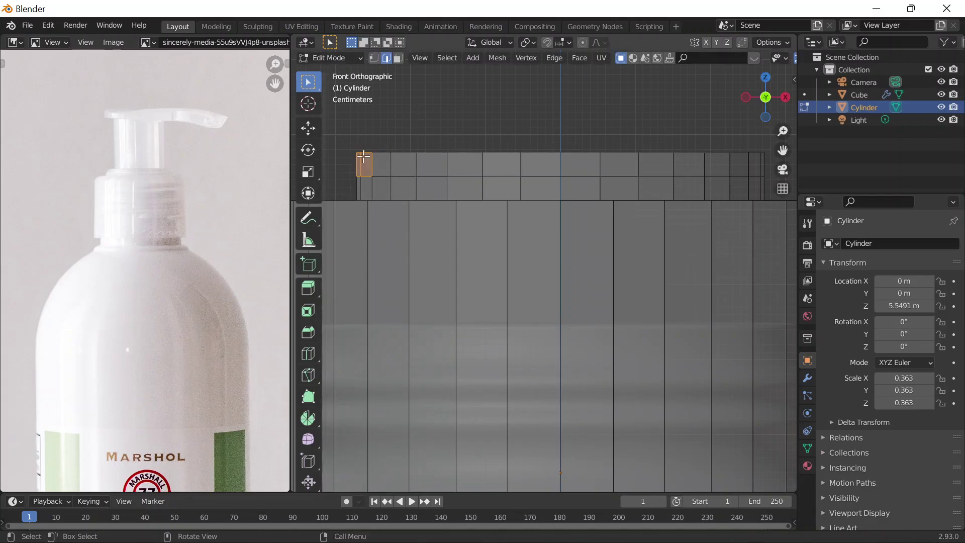
pyautogui.moveTo(349, 139); pyautogui.dragTo(393, 203)
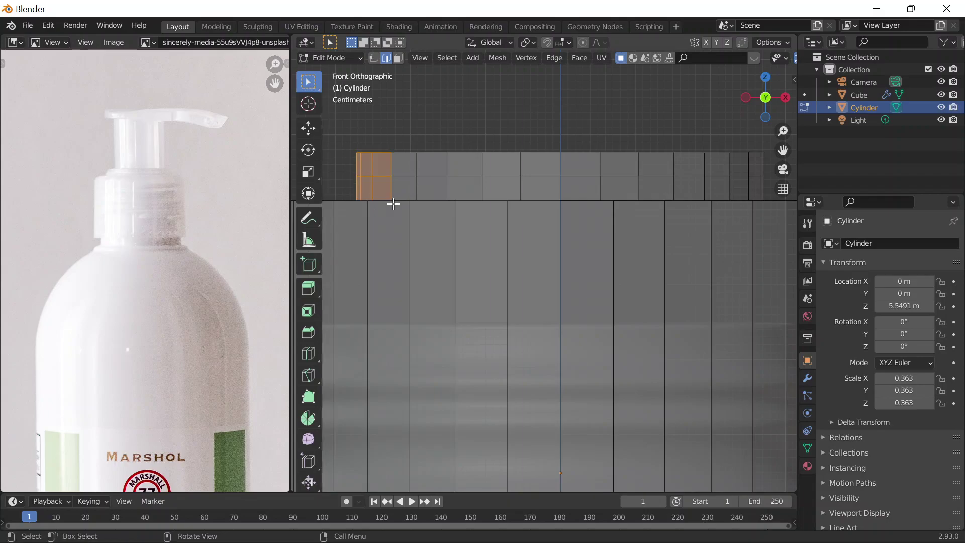
pyautogui.press('r')
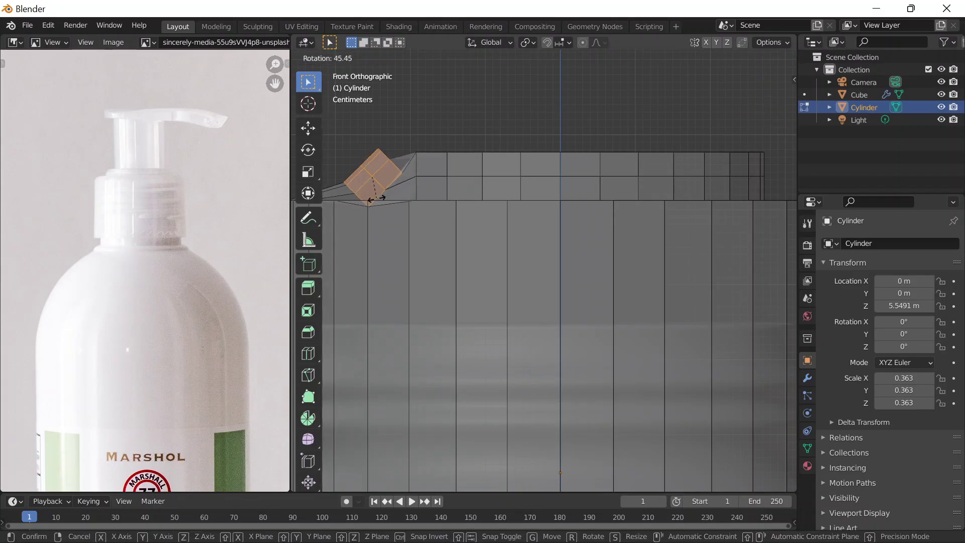
pyautogui.press('Escape')
pyautogui.scroll(3, 448, 140)
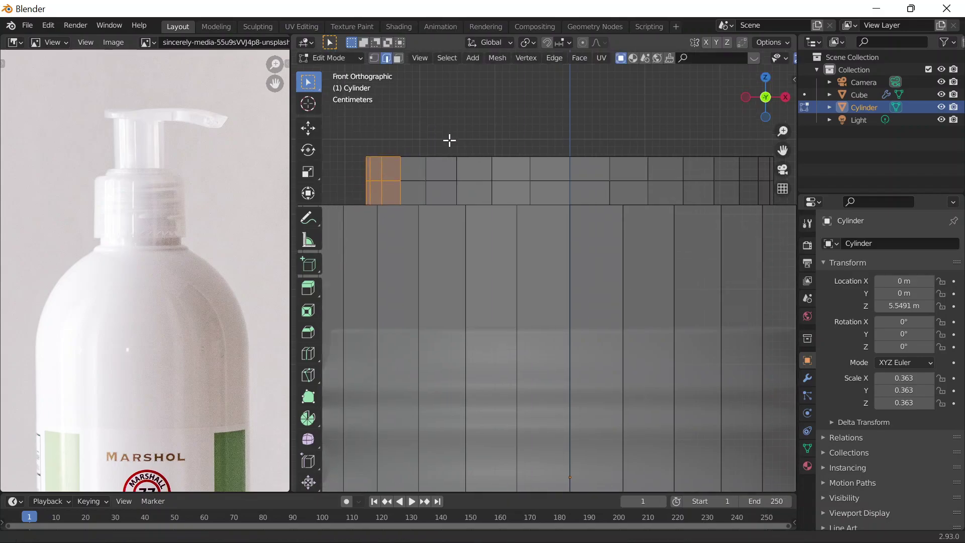
# Step: Try to add an edge loop around the raised ring's upper band and rotate the leftmost faces above it in front view
pyautogui.scroll(-1, 460, 143)
pyautogui.hotkey('ctrl', 'r')
pyautogui.click(393, 179)
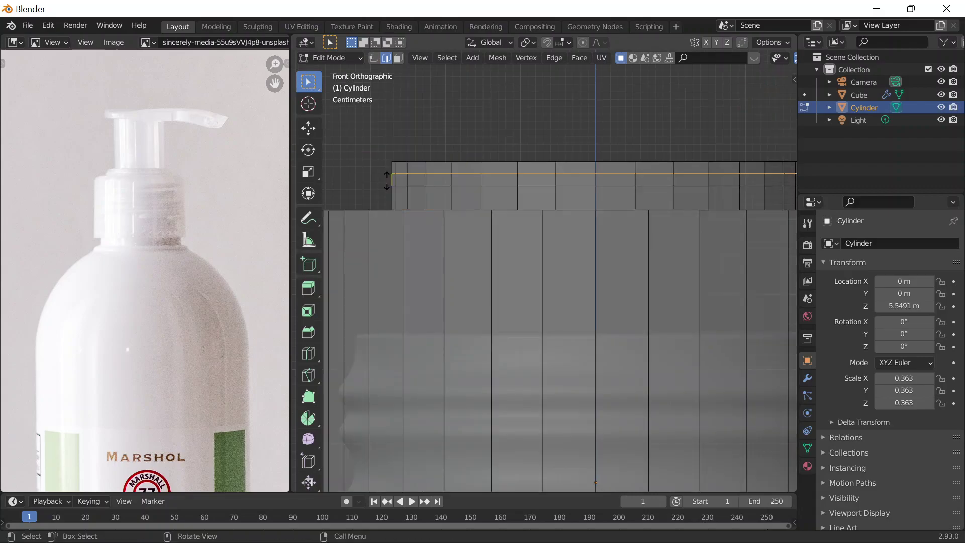
pyautogui.click(390, 183)
pyautogui.moveTo(383, 157); pyautogui.dragTo(429, 178)
pyautogui.press('r')
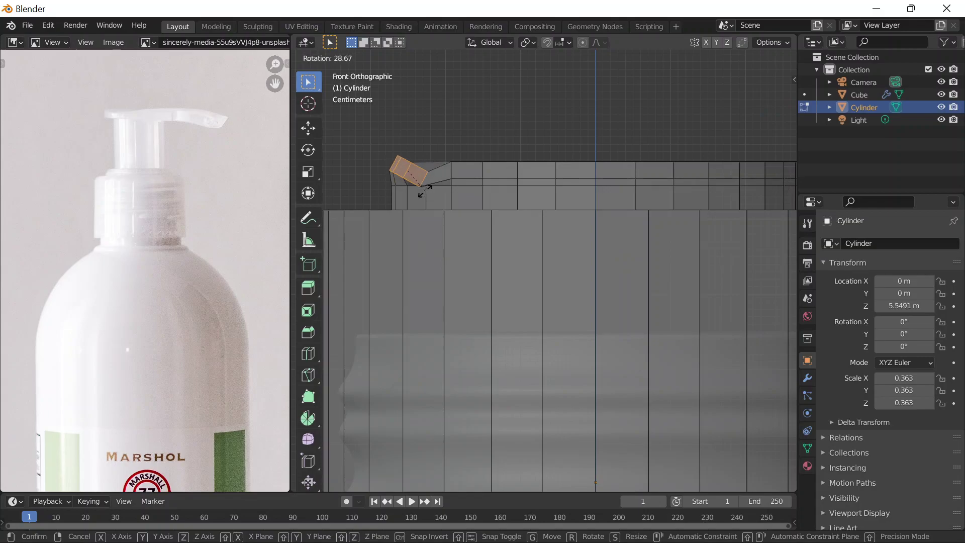
pyautogui.press('Escape')
pyautogui.hotkey('alt', 'z')
pyautogui.hotkey('alt', 'z')
# Step: Undo the edits on the raised ring, including its extrusion, back to the cap's flat inset top, and switch to face selection
pyautogui.scroll(-3, 620, 248)
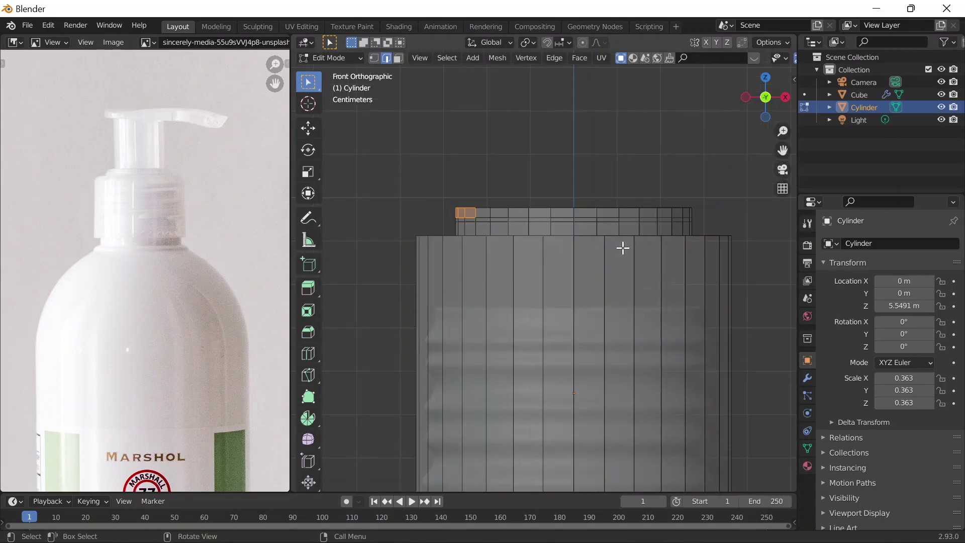
pyautogui.keyDown('shift'); pyautogui.moveTo(628, 187); pyautogui.dragTo(646, 187, button='middle'); pyautogui.keyUp('shift')
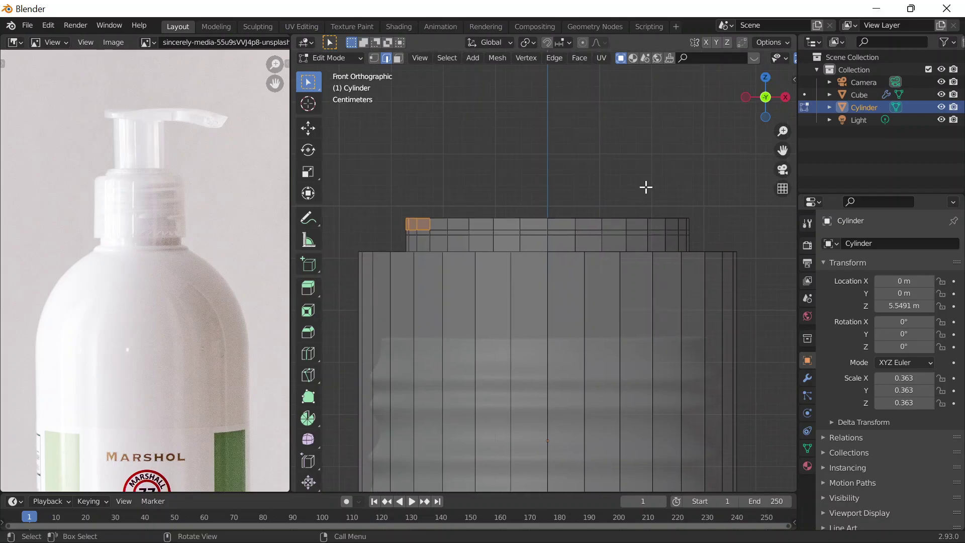
pyautogui.scroll(3, 201, 141)
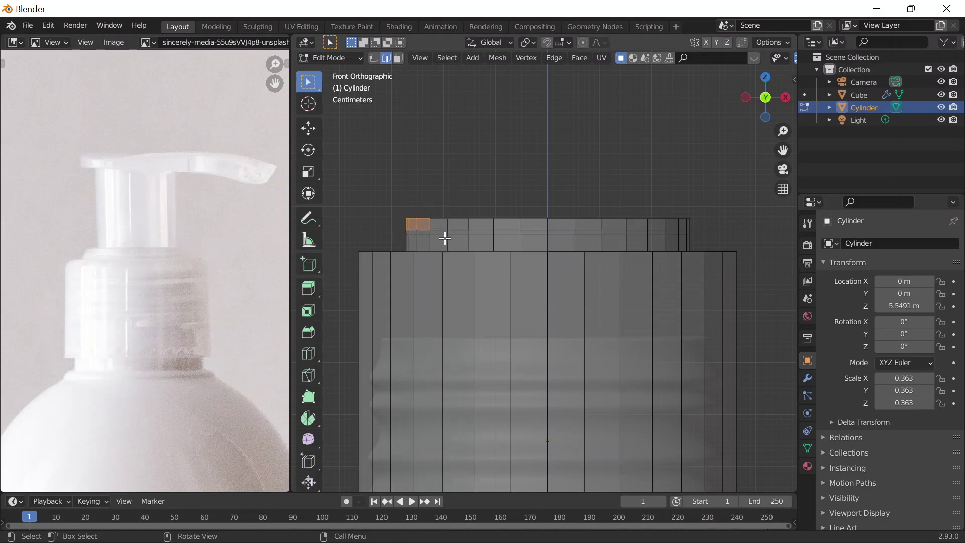
pyautogui.scroll(-1, 489, 184)
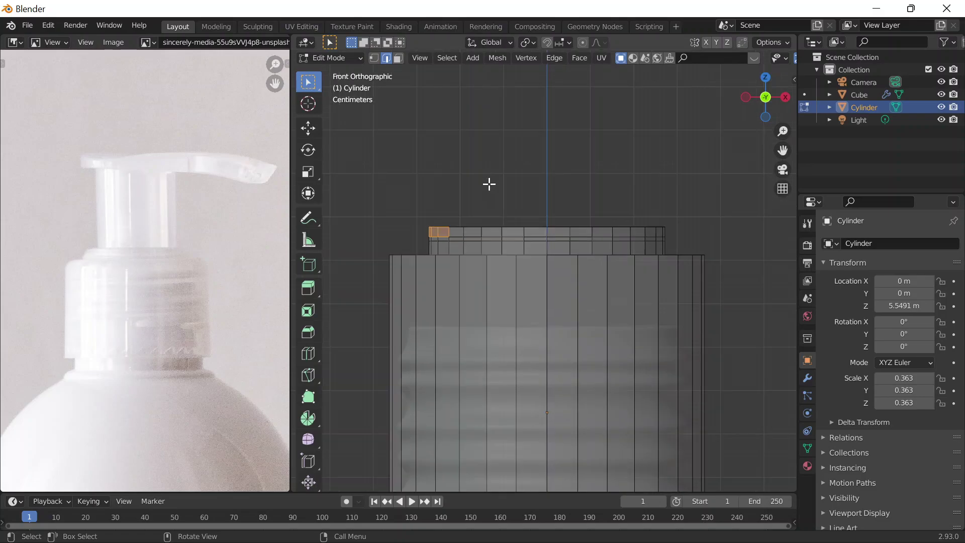
pyautogui.hotkey('ctrl', 'z')
pyautogui.hotkey('ctrl', 'z')
pyautogui.hotkey('ctrl', 'z')
pyautogui.hotkey('ctrl', 'z')
pyautogui.hotkey('ctrl', 'z')
pyautogui.hotkey('ctrl', 'z')
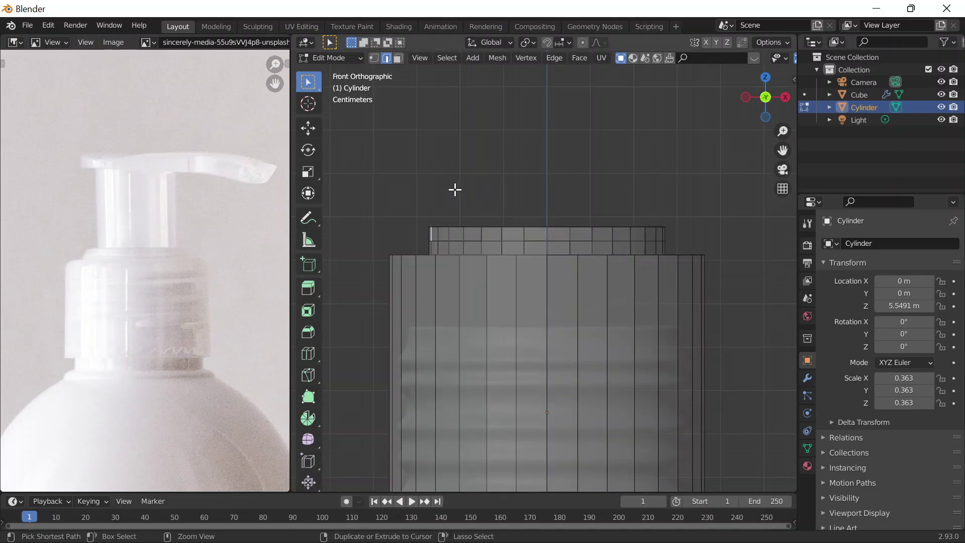
pyautogui.hotkey('ctrl', 'z')
pyautogui.hotkey('ctrl', 'z')
pyautogui.hotkey('ctrl', 'z')
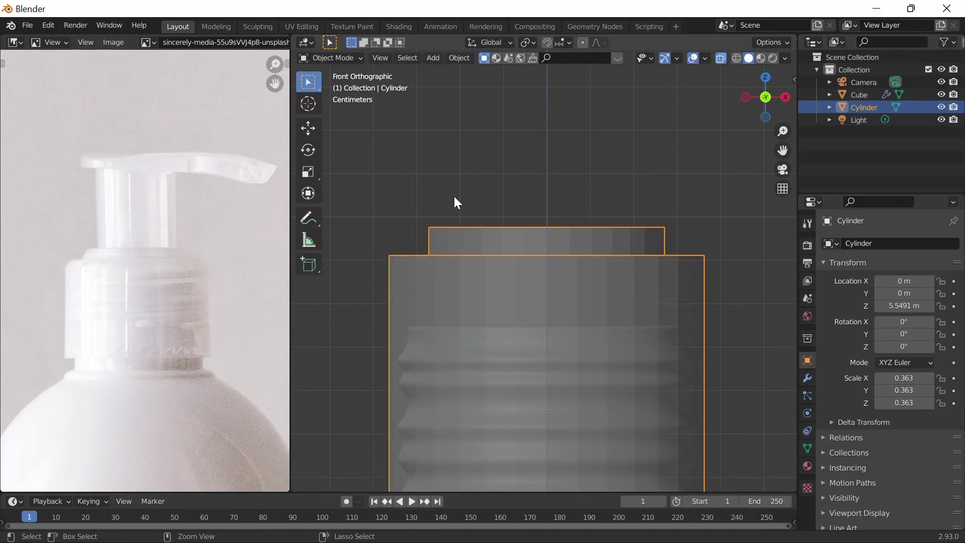
pyautogui.hotkey('ctrl', 'z')
pyautogui.hotkey('ctrl', 'z')
pyautogui.hotkey('ctrl', 'z')
pyautogui.hotkey('ctrl', 'z')
pyautogui.hotkey('ctrl', 'z')
pyautogui.hotkey('ctrl', 'z')
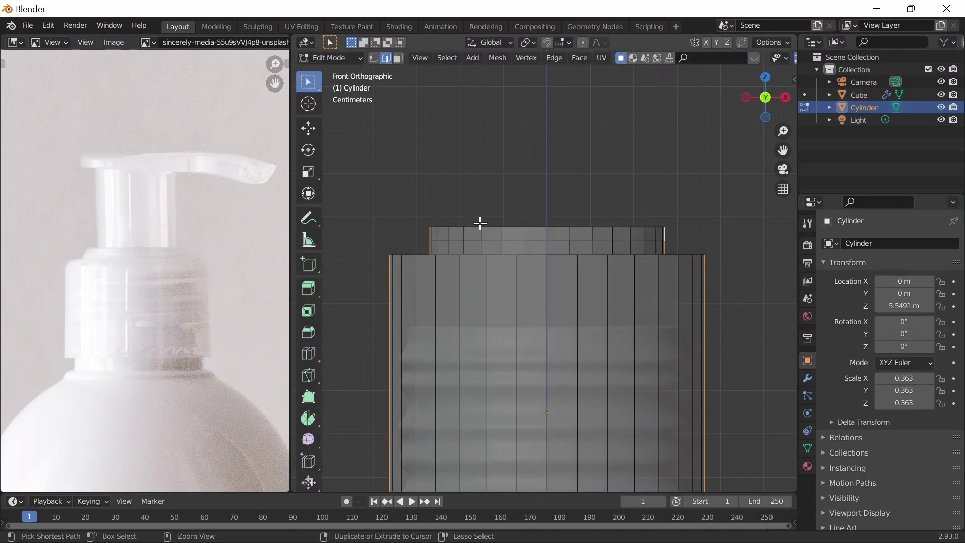
pyautogui.hotkey('ctrl', 'z')
pyautogui.hotkey('ctrl', 'z')
pyautogui.hotkey('ctrl', 'z')
pyautogui.hotkey('ctrl', 'z')
pyautogui.hotkey('ctrl', 'z')
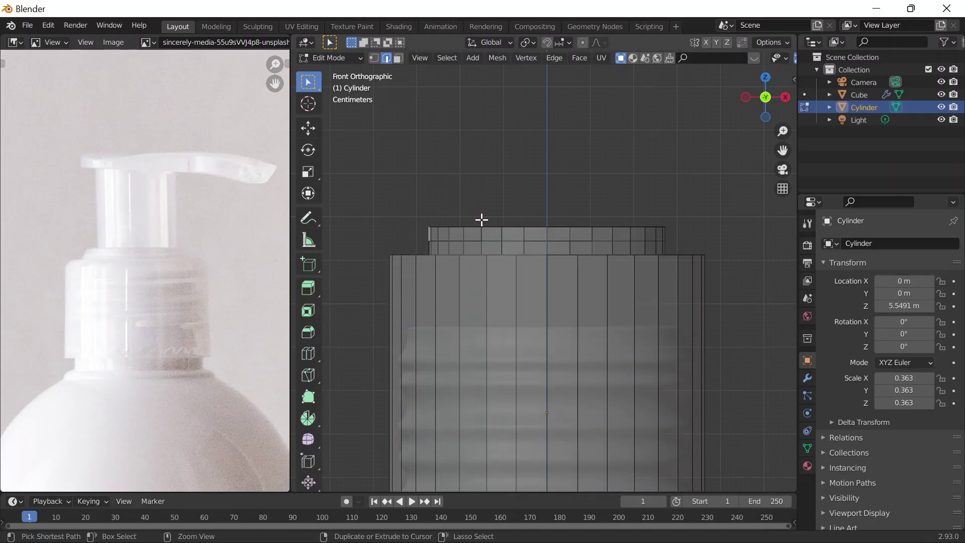
pyautogui.hotkey('ctrl', 'z')
pyautogui.hotkey('ctrl', 'z')
pyautogui.hotkey('ctrl', 'z')
pyautogui.press('3')
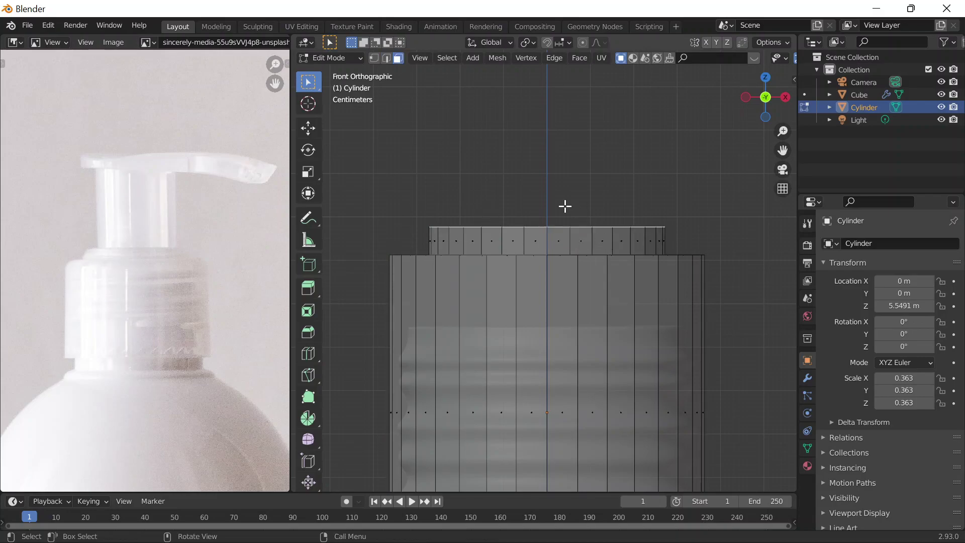
pyautogui.scroll(2, 526, 222)
pyautogui.scroll(-1, 496, 224)
pyautogui.hotkey('ctrl', 'z')
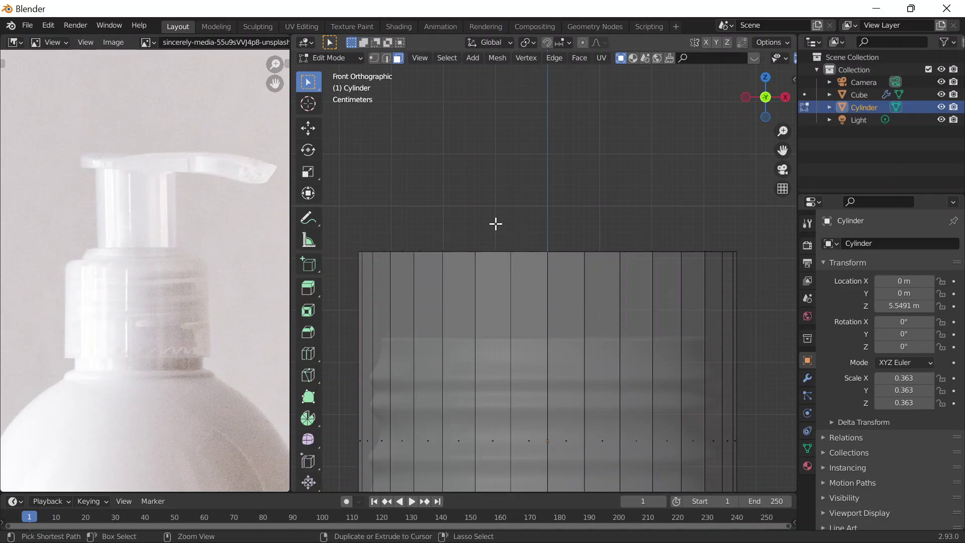
# Step: Extrude the cap's inset top face a short distance upward in front view to form a low raised ring
pyautogui.press('KP_8')
pyautogui.press('KP_8')
pyautogui.press('KP_8')
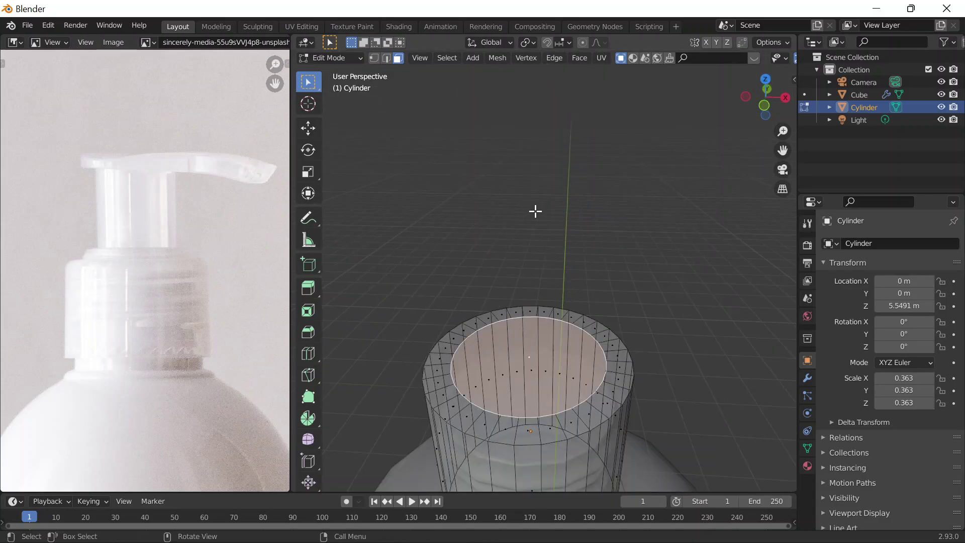
pyautogui.press('`')
pyautogui.click(477, 176)
pyautogui.scroll(4, 582, 240)
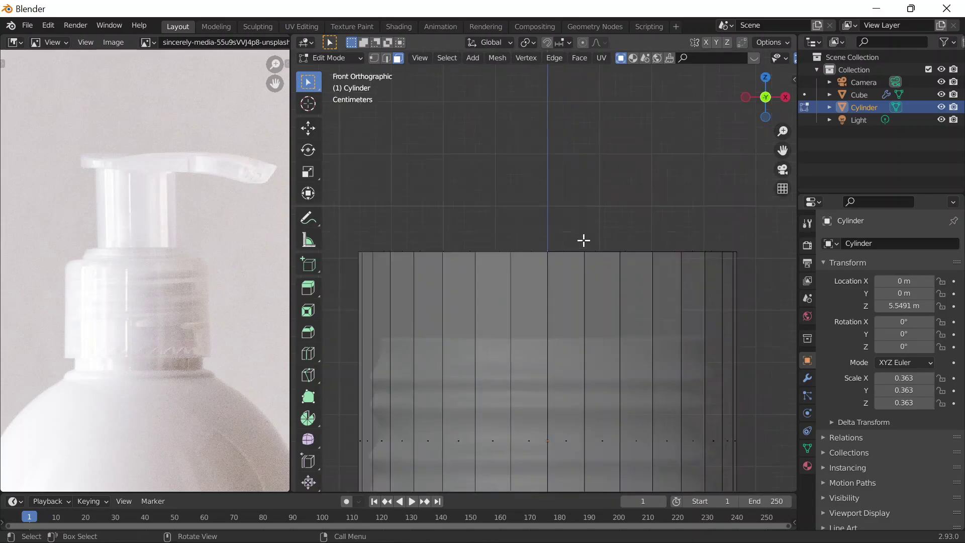
pyautogui.press('e')
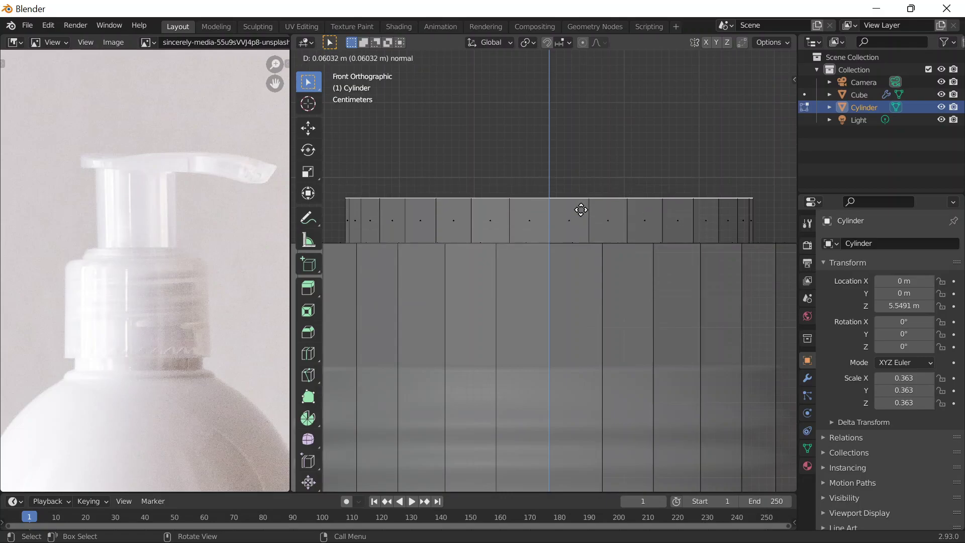
pyautogui.click(578, 220)
# Step: Inset the raised ring's top face by about 0.045 m
pyautogui.press('KP_8')
pyautogui.press('KP_8')
pyautogui.press('KP_8')
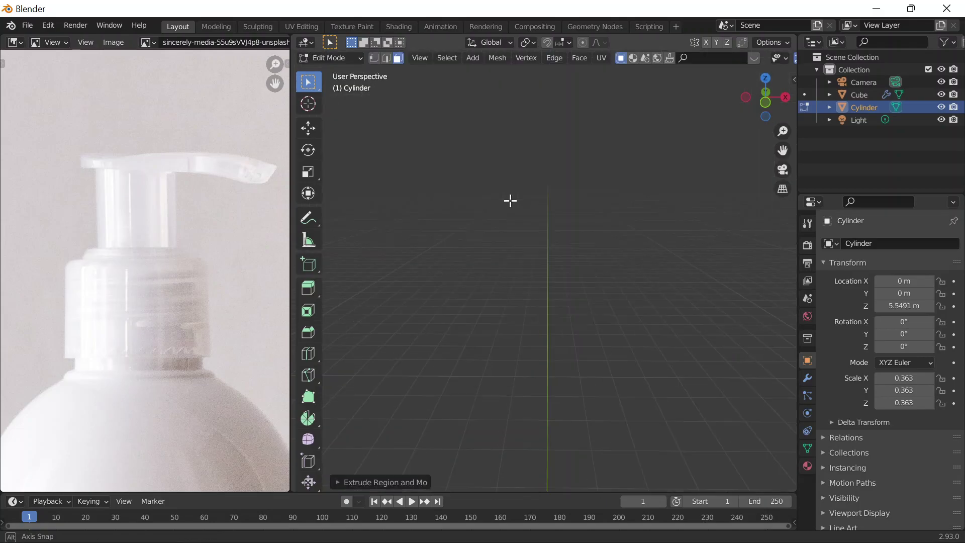
pyautogui.press('i')
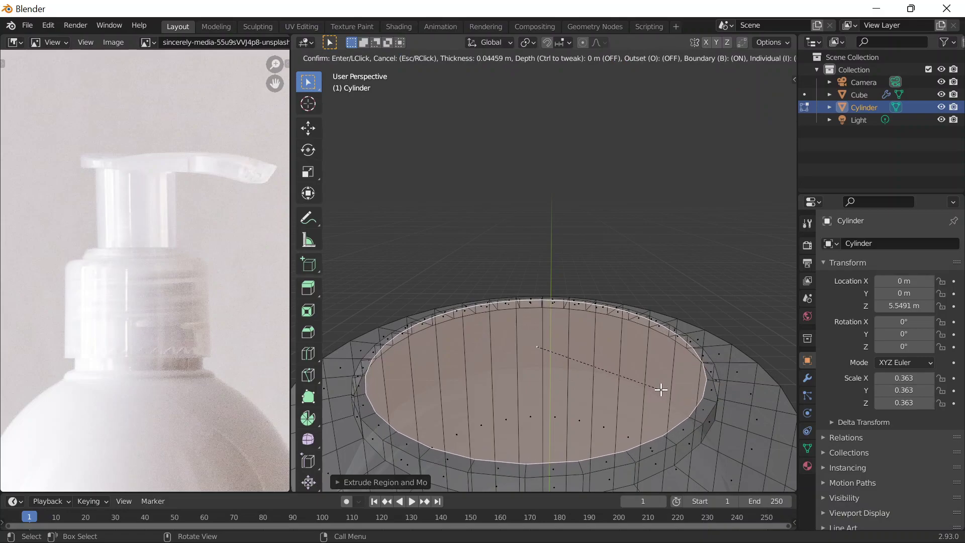
pyautogui.click(659, 390)
# Step: Try to extrude the inset face about 0.024 m upward along Z, and undo it
pyautogui.press('KP_2')
pyautogui.press('KP_2')
pyautogui.press('KP_2')
pyautogui.press('g')
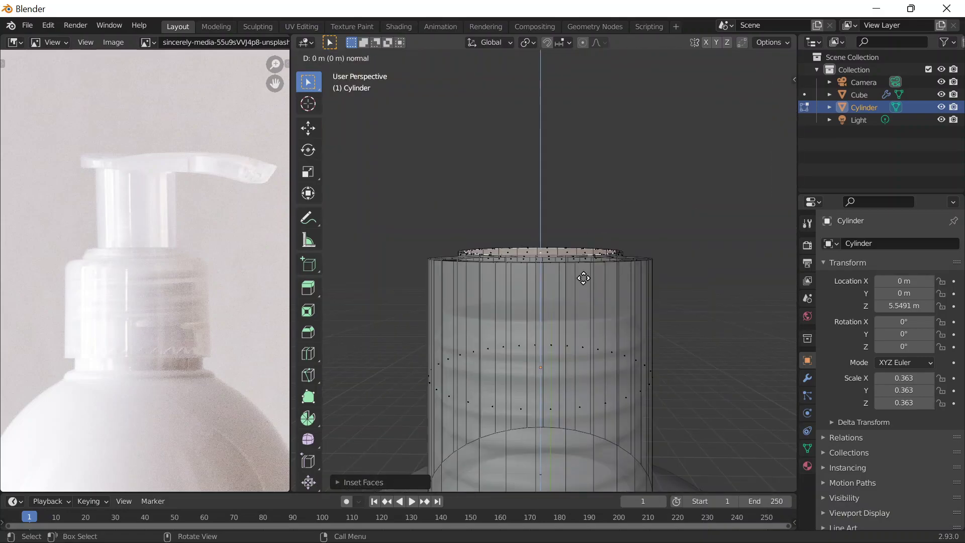
pyautogui.press('z')
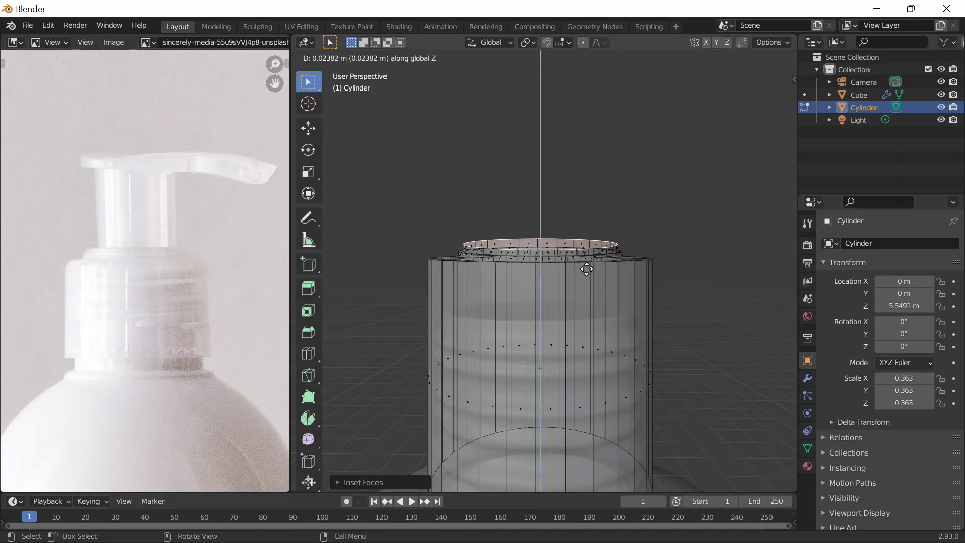
pyautogui.click(587, 269)
pyautogui.scroll(5, 598, 257)
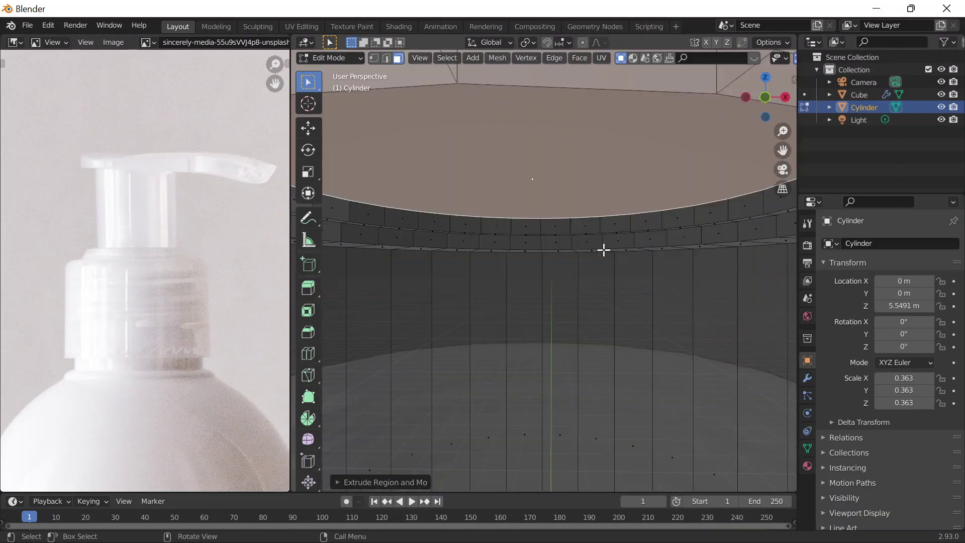
pyautogui.scroll(-4, 608, 238)
pyautogui.moveTo(608, 242); pyautogui.dragTo(609, 243, button='middle')
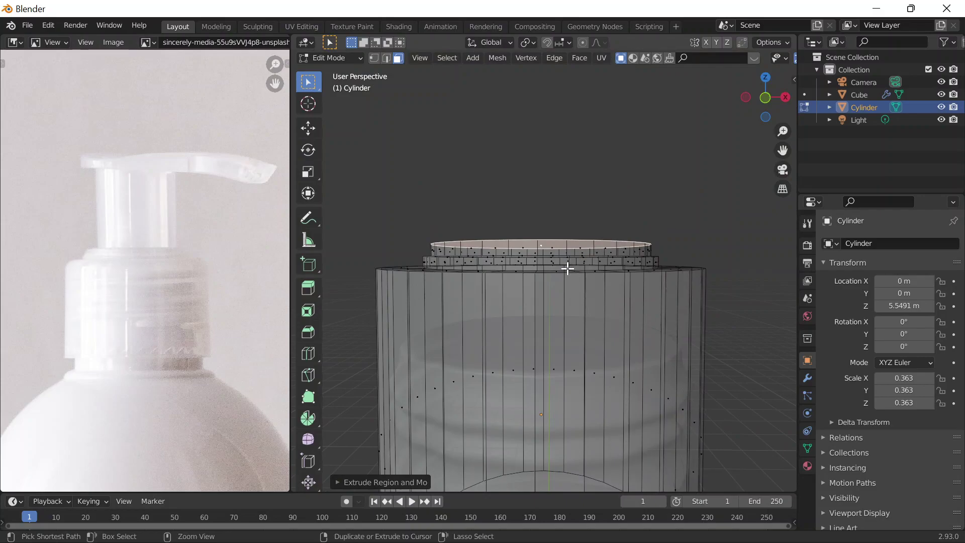
pyautogui.hotkey('ctrl', 'z')
# Step: Try to bevel the border of the raised ring's inset top face
pyautogui.scroll(2, 488, 239)
pyautogui.scroll(-3, 503, 241)
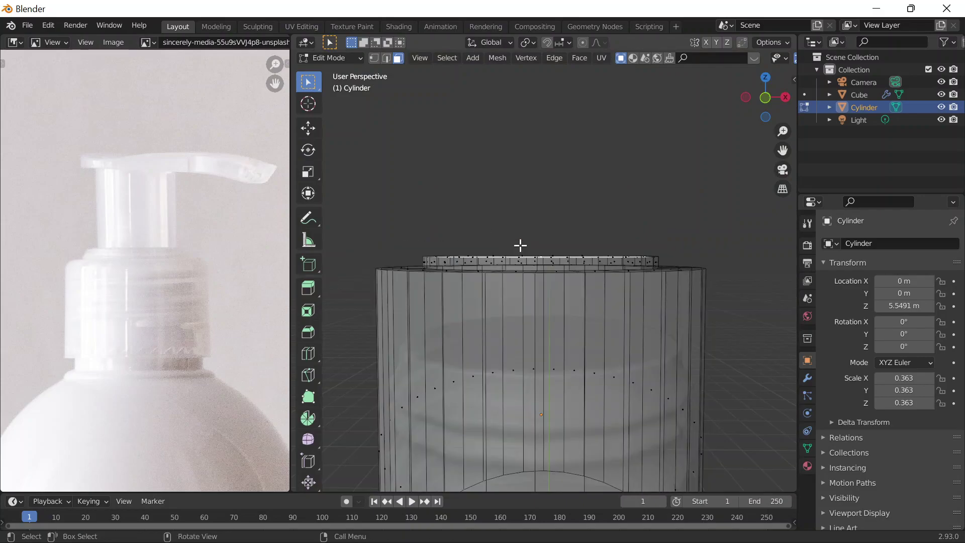
pyautogui.scroll(2, 654, 312)
pyautogui.moveTo(520, 193); pyautogui.dragTo(529, 213, button='middle')
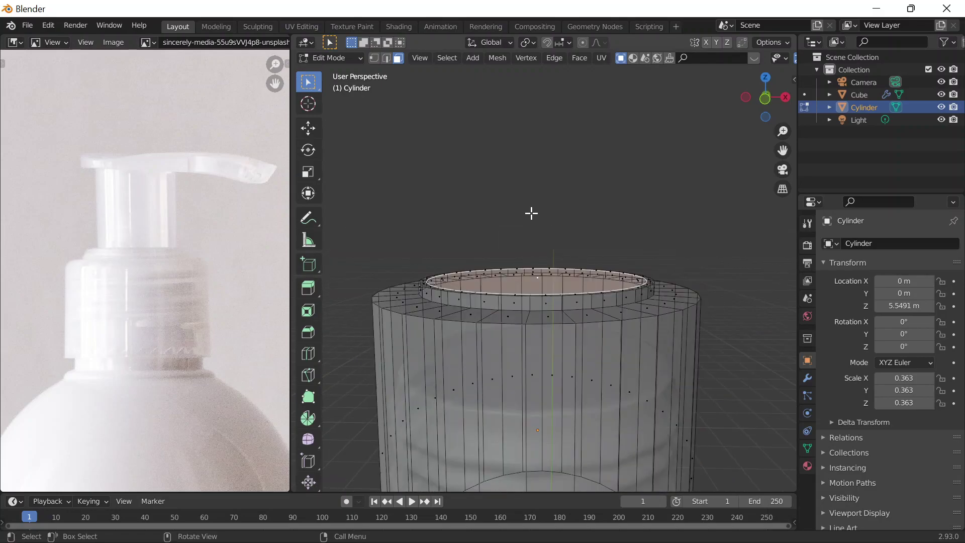
pyautogui.hotkey('ctrl', 'b')
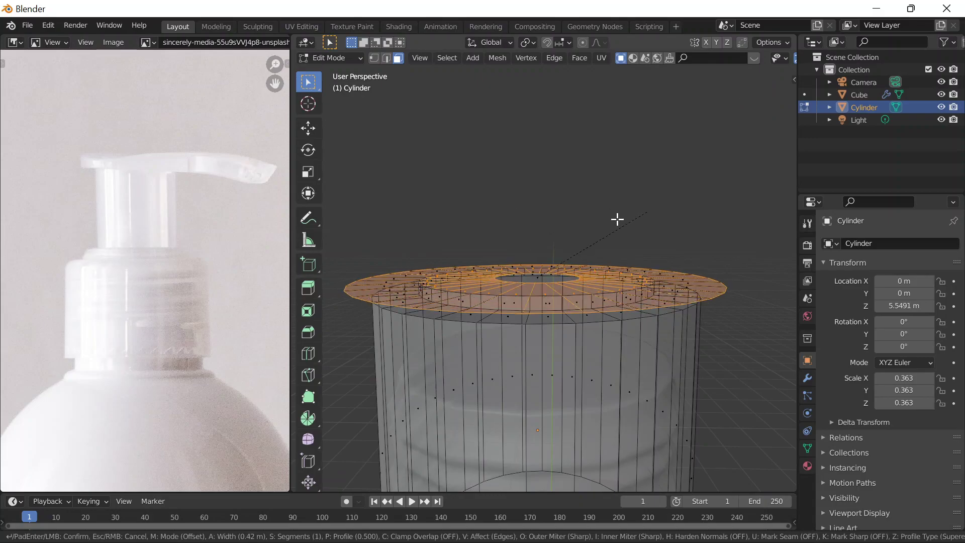
pyautogui.rightClick(570, 233)
# Step: Try to select the raised ring's rim as an edge loop, and return to face selection
pyautogui.click(387, 58)
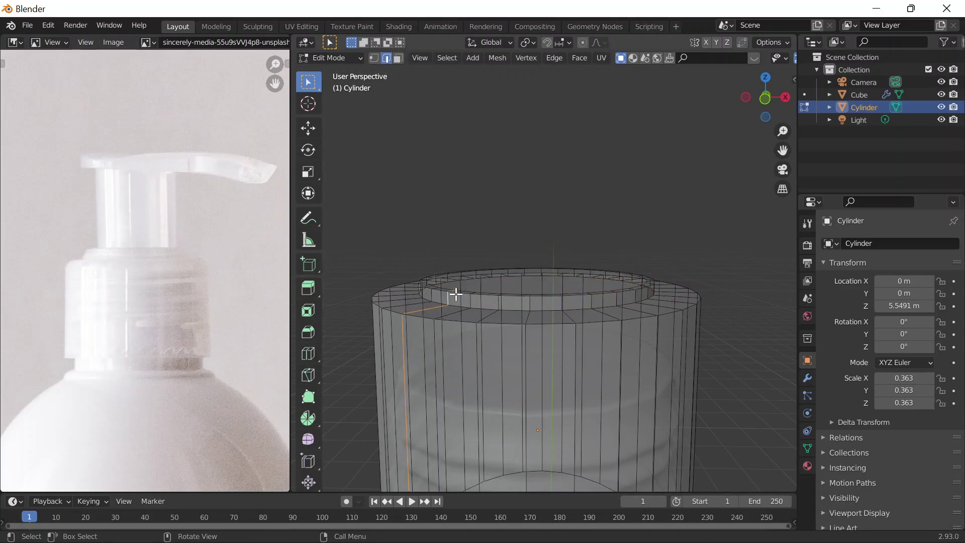
pyautogui.keyDown('alt'); pyautogui.click(431, 292); pyautogui.keyUp('alt')
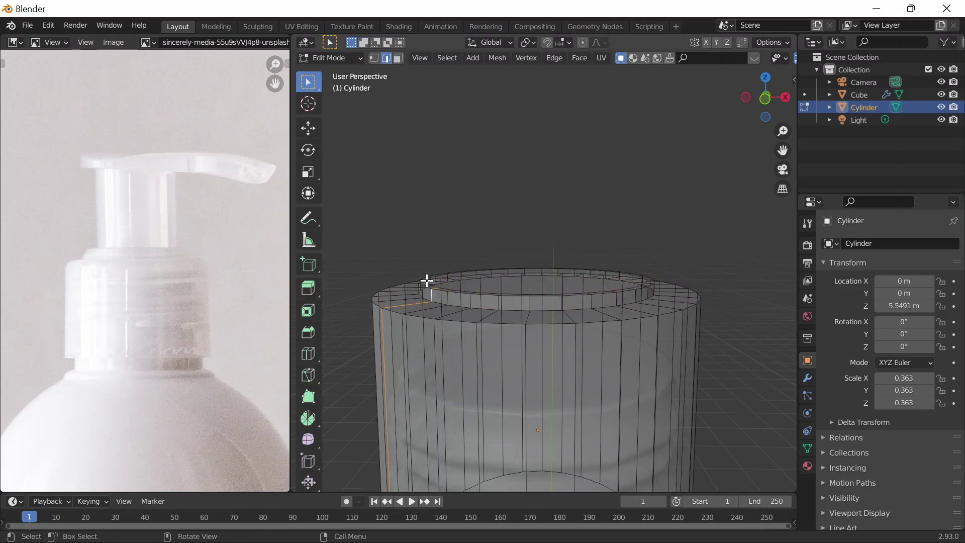
pyautogui.moveTo(511, 205)
pyautogui.mouseDown(button='middle')
pyautogui.moveTo(523, 189)
pyautogui.moveTo(524, 209)
pyautogui.mouseUp(button='middle')
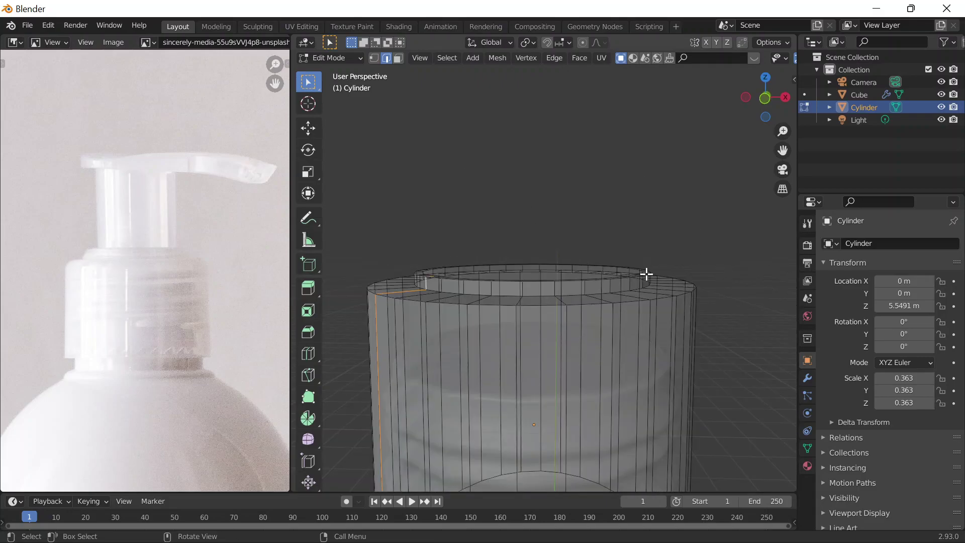
pyautogui.click(400, 59)
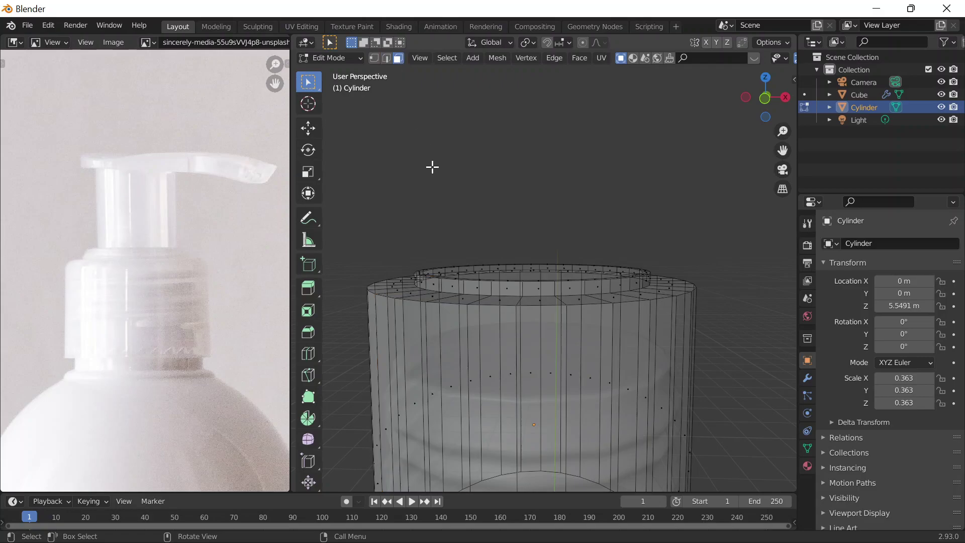
pyautogui.press('Tab')
pyautogui.press('Tab')
# Step: Undo the inset on the raised ring so its whole top face is selected
pyautogui.moveTo(504, 272)
pyautogui.mouseDown(button='middle')
pyautogui.moveTo(507, 262)
pyautogui.moveTo(506, 270)
pyautogui.mouseUp(button='middle')
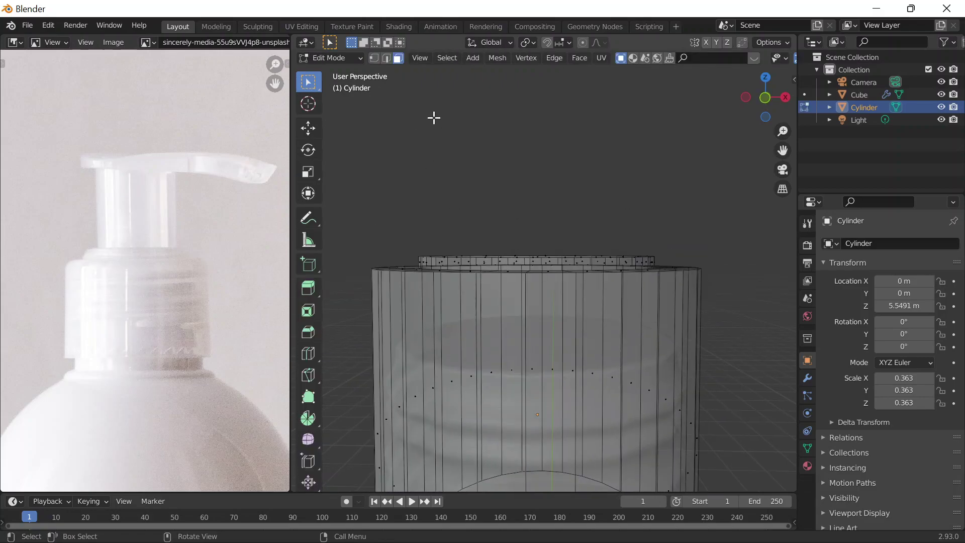
pyautogui.moveTo(466, 146); pyautogui.dragTo(470, 182, button='middle')
pyautogui.click(526, 327)
pyautogui.moveTo(563, 283); pyautogui.dragTo(565, 279, button='middle')
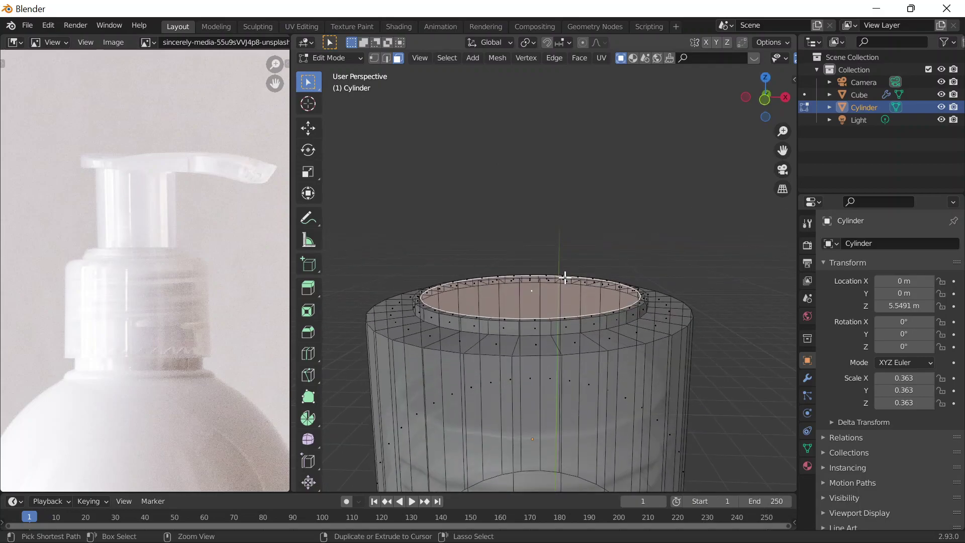
pyautogui.press('Tab')
pyautogui.press('Tab')
pyautogui.keyDown('alt'); pyautogui.click(565, 276); pyautogui.keyUp('alt')
pyautogui.press('3')
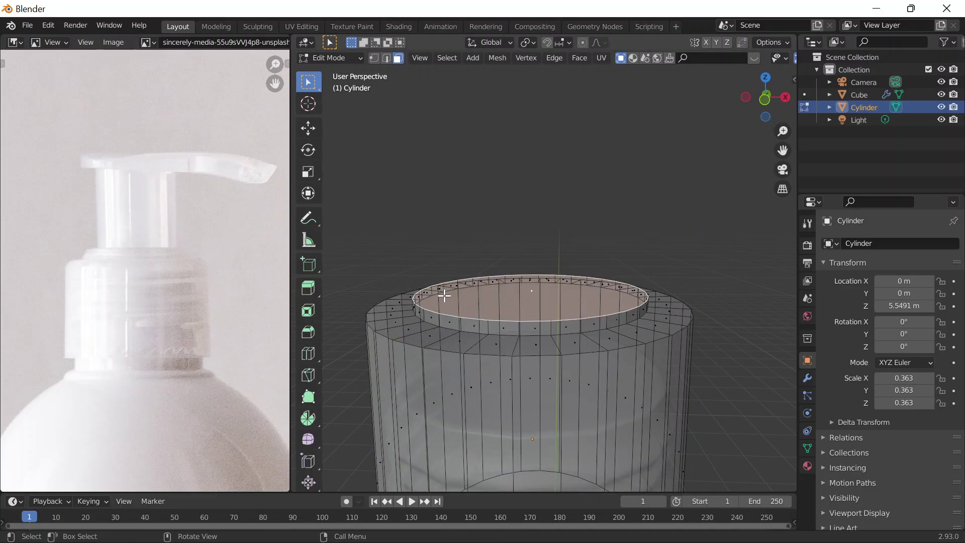
# Step: Extrude the raised ring's top face upward along Z by about 0.02 m
pyautogui.press('e')
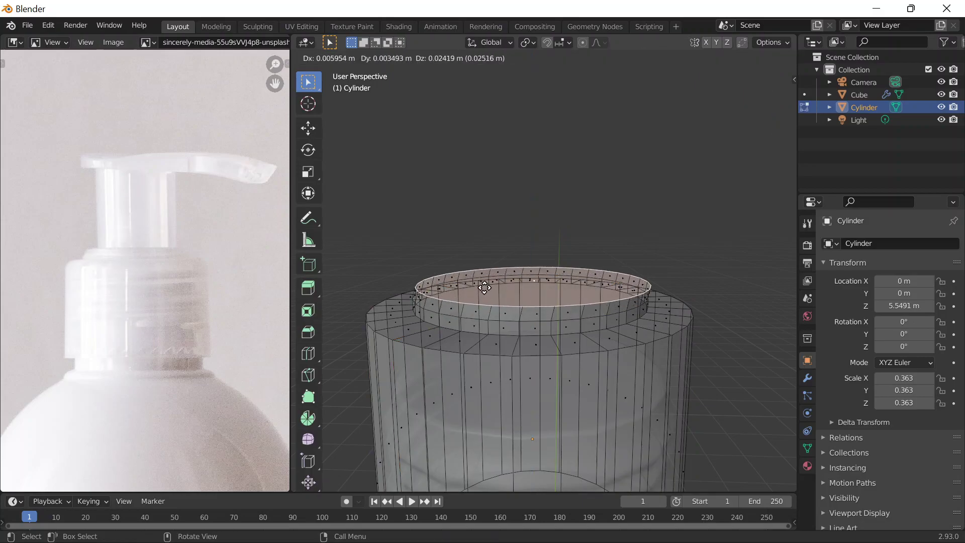
pyautogui.press('z')
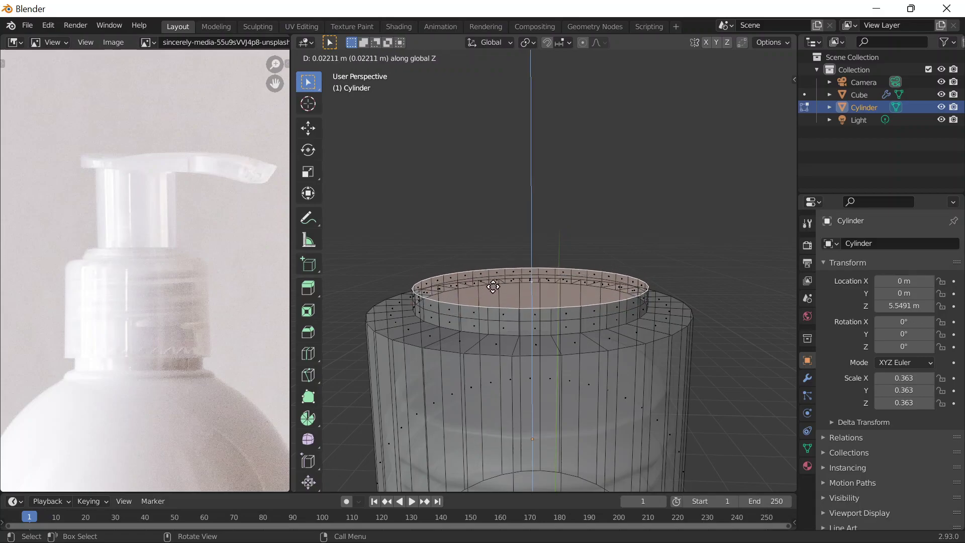
pyautogui.click(493, 286)
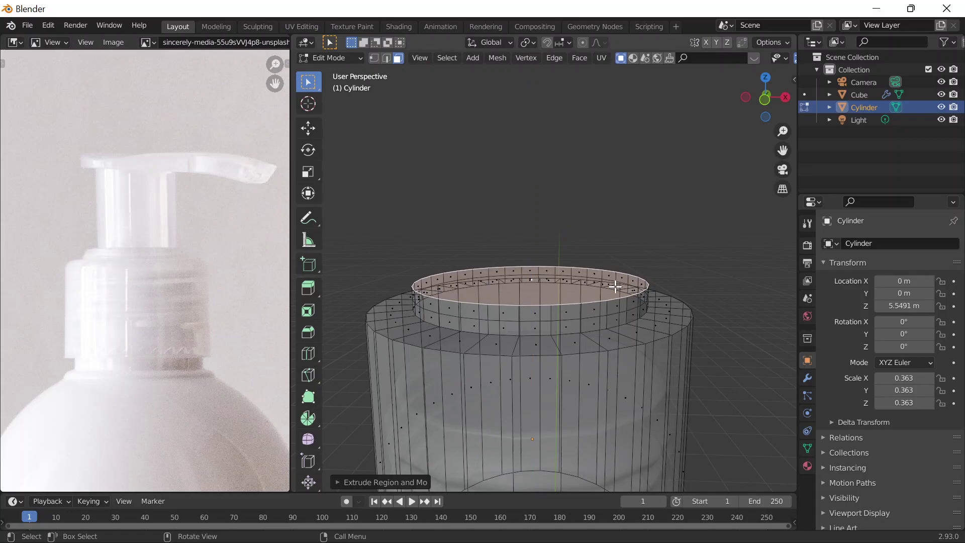
# Step: Inset the raised ring's top face slightly and extrude the inner face far upward along Z as the pump's tall stem
pyautogui.press('i')
pyautogui.click(593, 286)
pyautogui.press('e')
pyautogui.press('z')
pyautogui.click(499, 150)
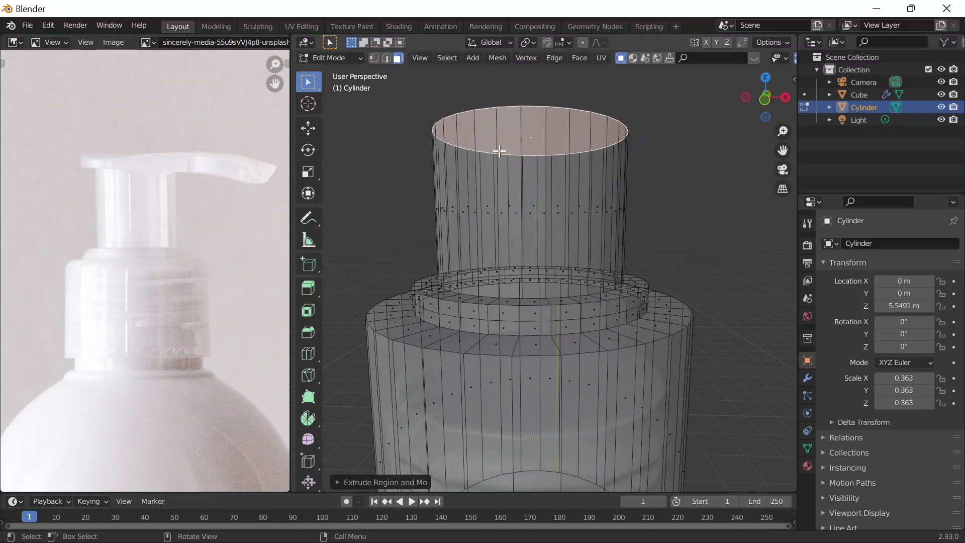
# Step: Check the pump stem's proportions against the whole bottle in front view, and return to Object Mode
pyautogui.click(452, 107)
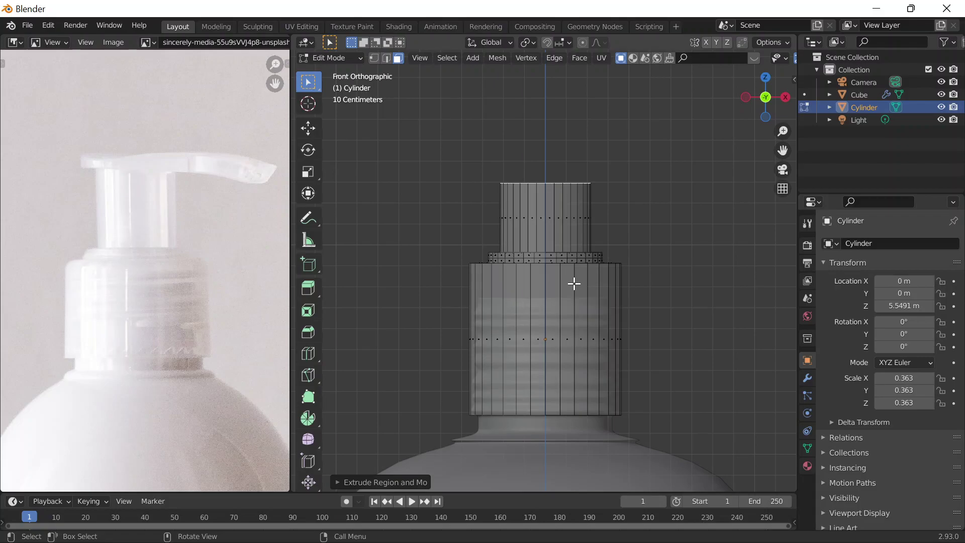
pyautogui.scroll(-10, 575, 284)
pyautogui.scroll(7, 576, 280)
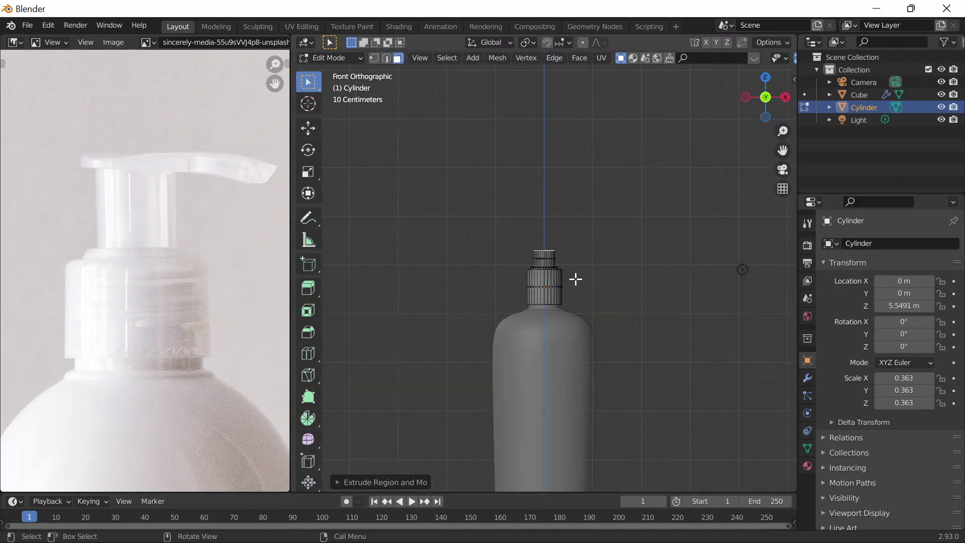
pyautogui.scroll(8, 576, 280)
pyautogui.scroll(-3, 583, 221)
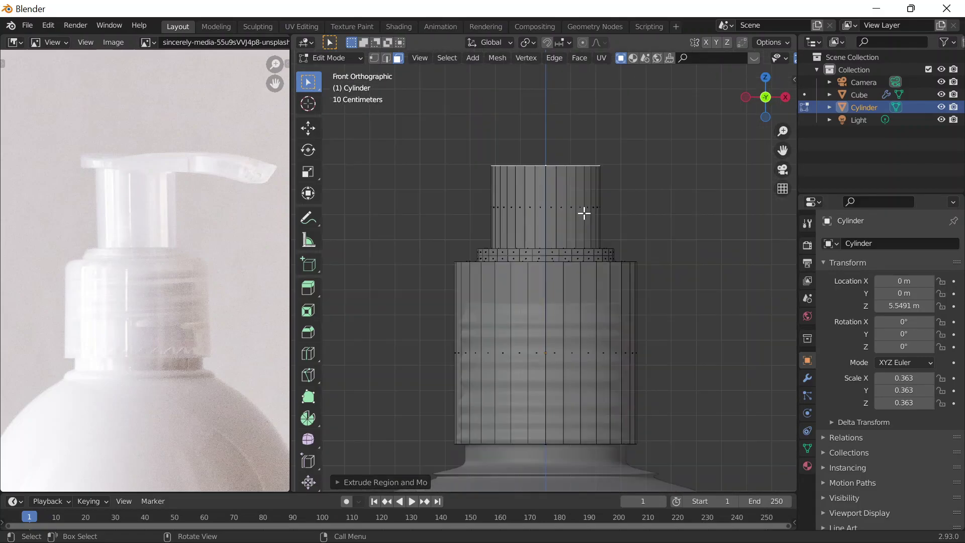
pyautogui.keyDown('shift'); pyautogui.moveTo(591, 117); pyautogui.dragTo(587, 187, button='middle'); pyautogui.keyUp('shift')
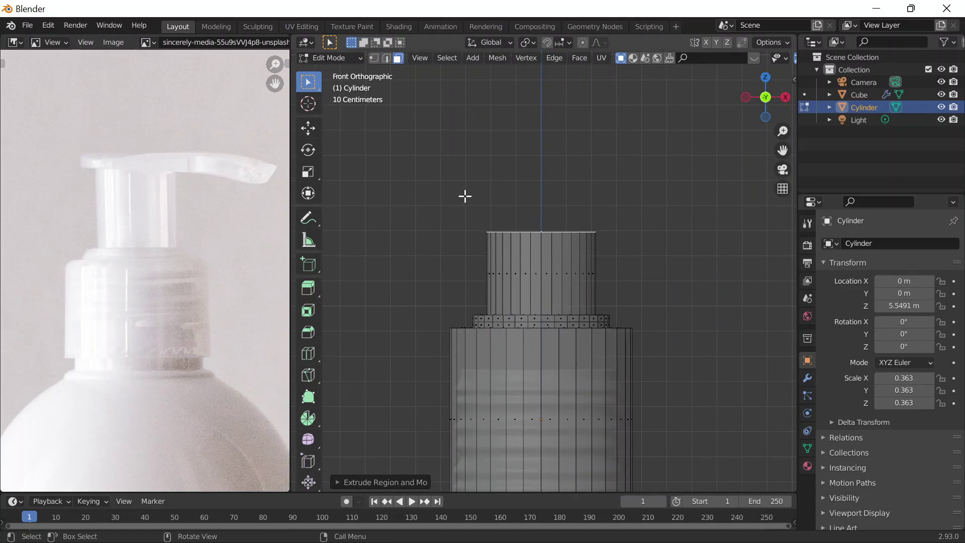
pyautogui.press('Tab')
pyautogui.scroll(-5, 516, 234)
pyautogui.scroll(4, 528, 242)
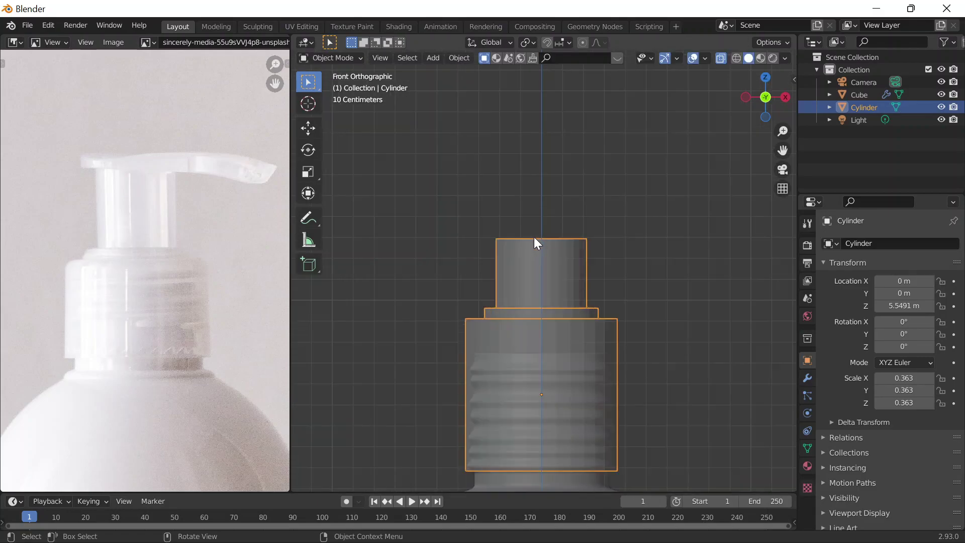
# Step: Add a UV sphere and raise it along Z above the pump stem, to about 7.16 m
pyautogui.scroll(-2, 536, 236)
pyautogui.hotkey('shift', 'a')
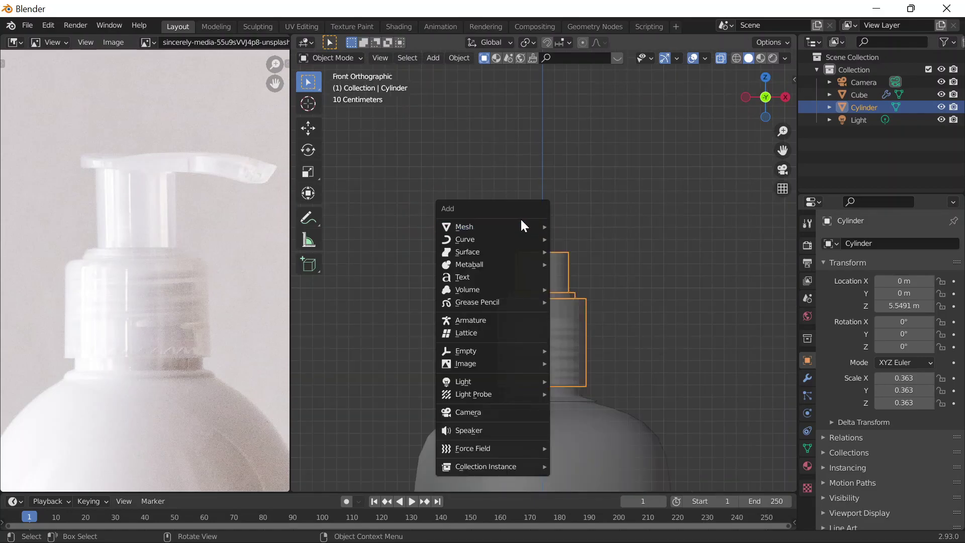
pyautogui.moveTo(520, 228)
pyautogui.click(579, 262)
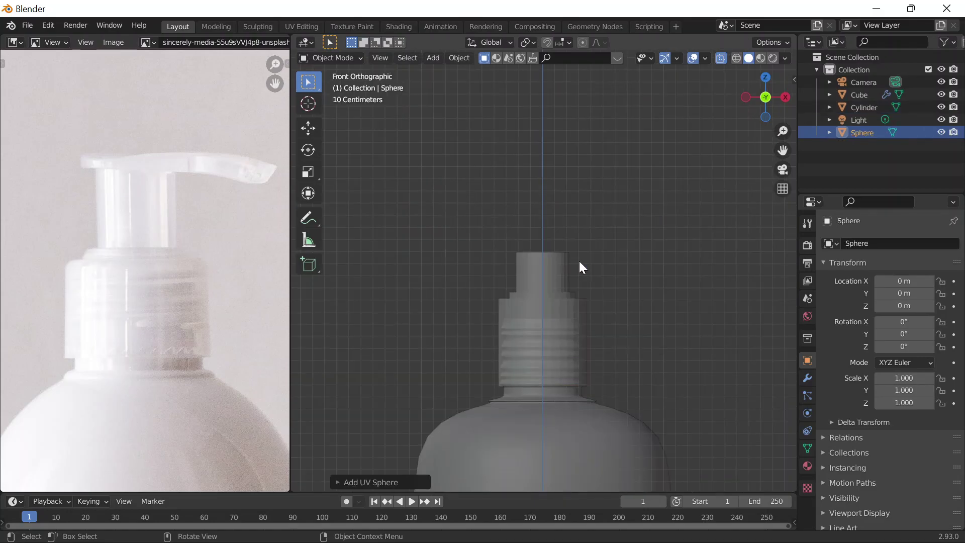
pyautogui.press('g')
pyautogui.press('z')
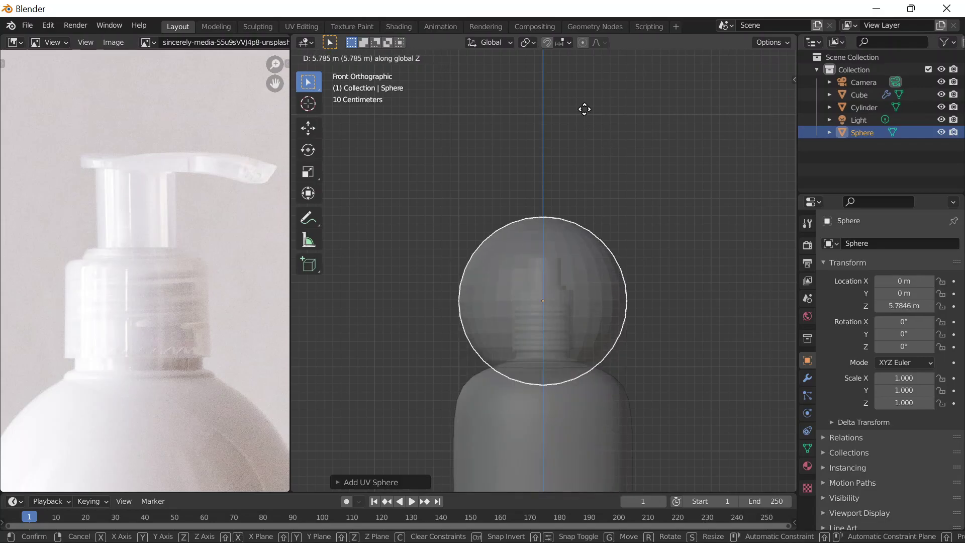
pyautogui.click(587, 98)
# Step: Scale the sphere down to about 0.303 and lower it along Z to about 6.52 m, onto the stem's top
pyautogui.press('s')
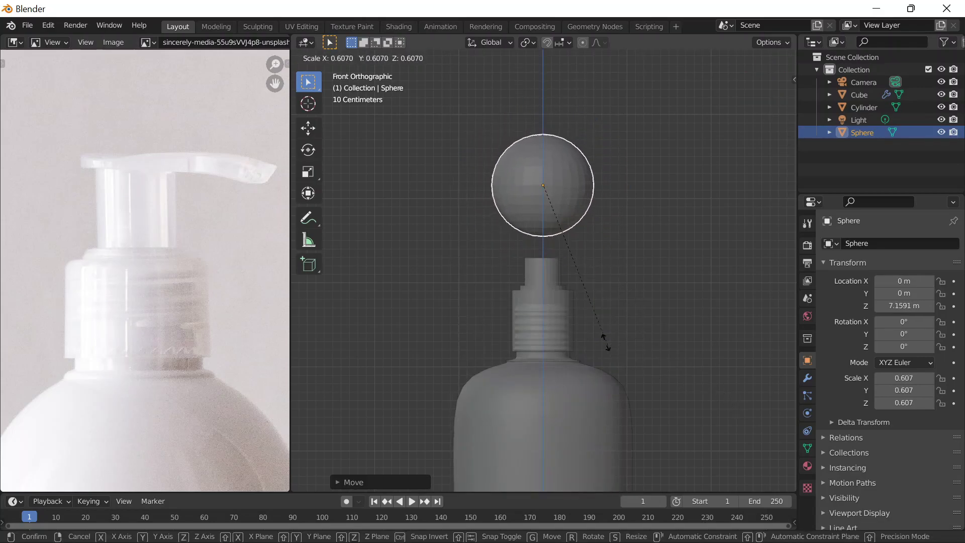
pyautogui.click(562, 276)
pyautogui.press('g')
pyautogui.press('z')
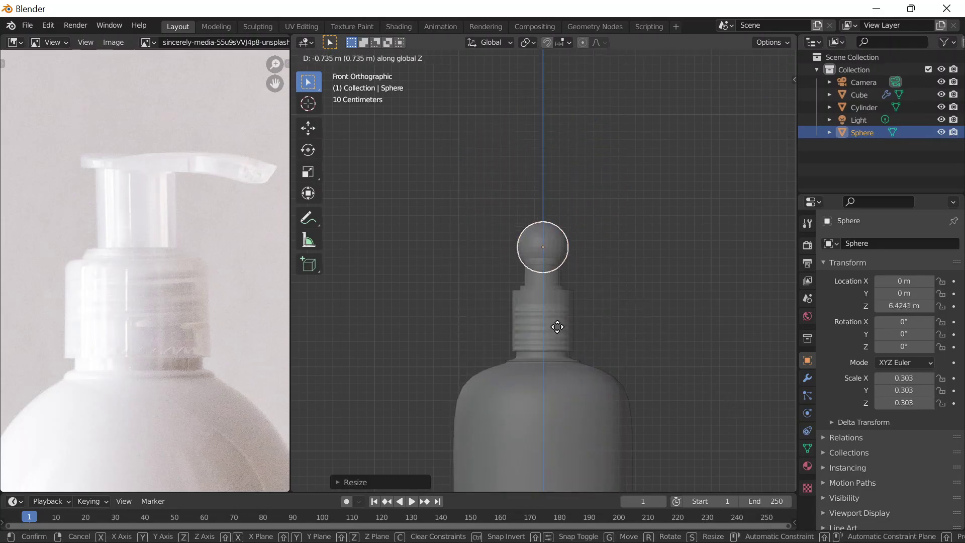
pyautogui.click(555, 317)
# Step: Apply smooth shading to the sphere on top of the pump stem
pyautogui.scroll(3, 534, 273)
pyautogui.keyDown('shift'); pyautogui.moveTo(561, 210); pyautogui.dragTo(546, 278, button='middle'); pyautogui.keyUp('shift')
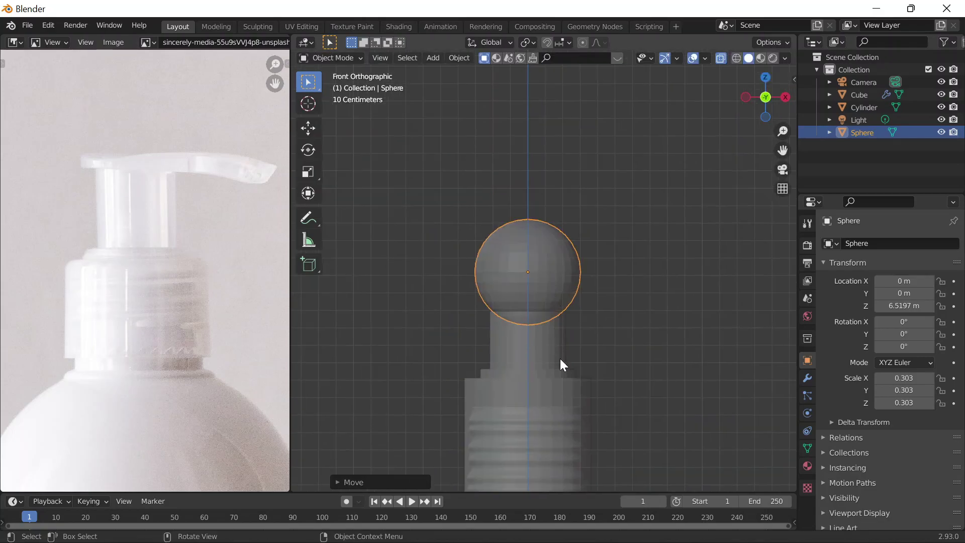
pyautogui.scroll(2, 497, 281)
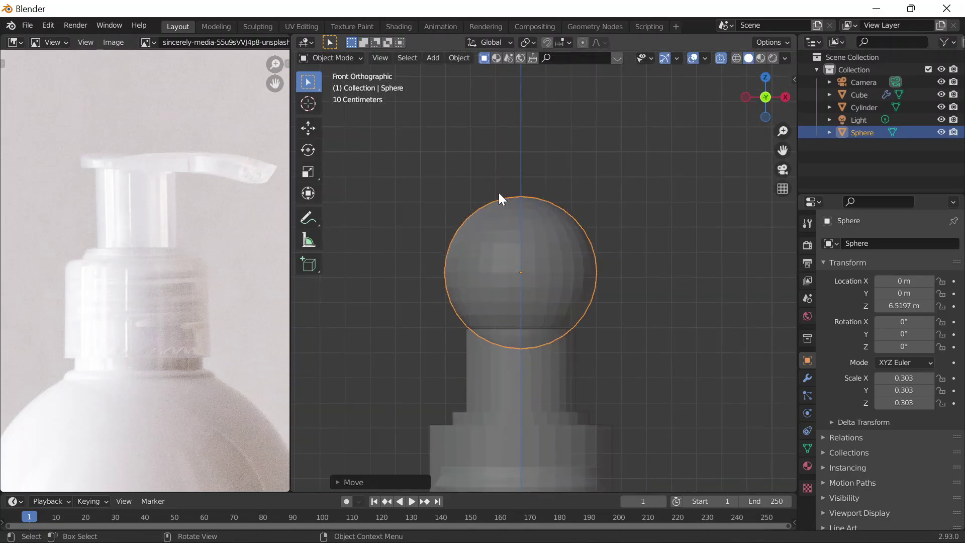
pyautogui.scroll(-2, 595, 264)
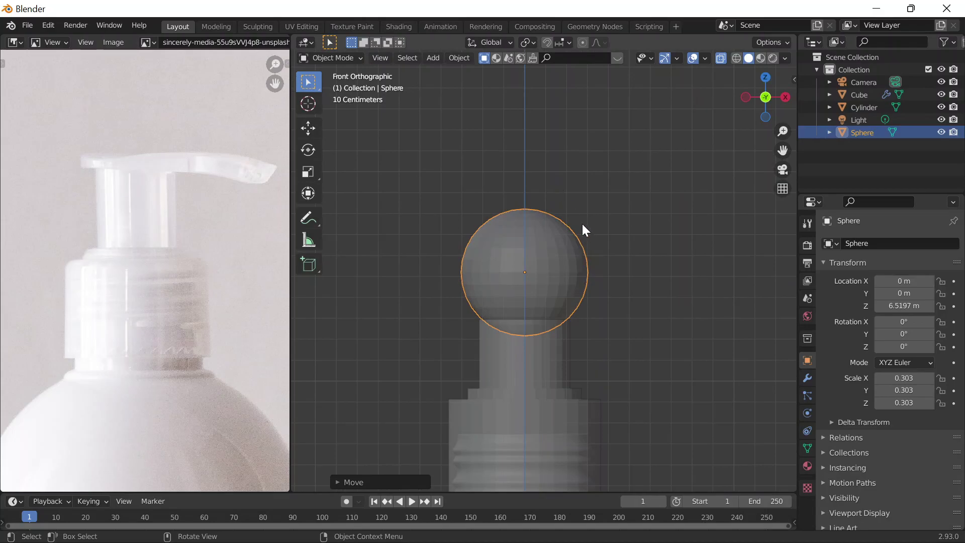
pyautogui.rightClick(535, 215)
pyautogui.click(532, 216)
pyautogui.scroll(2, 578, 326)
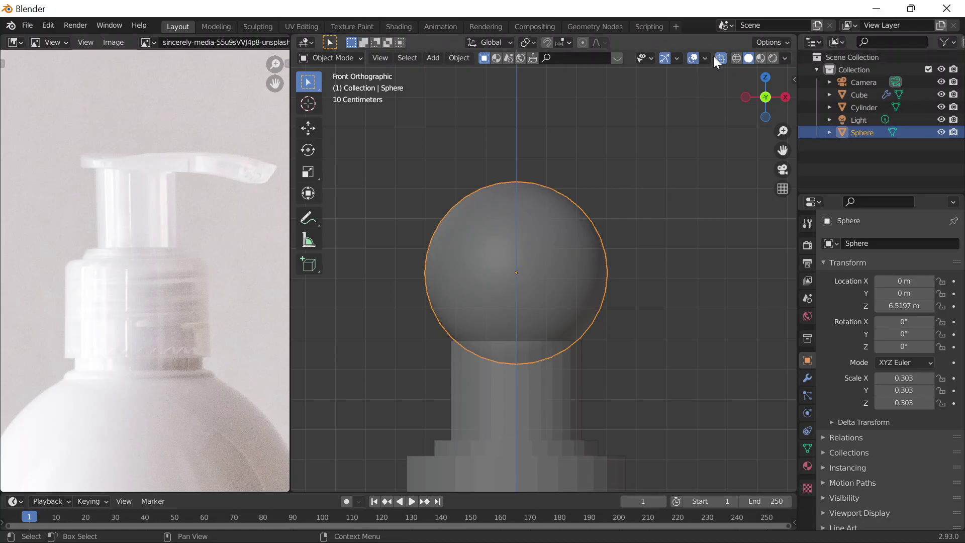
# Step: Deselect all objects and turn off X-ray so the bottle and pump display as opaque solids
pyautogui.hotkey('alt', 'a')
pyautogui.scroll(-6, 631, 265)
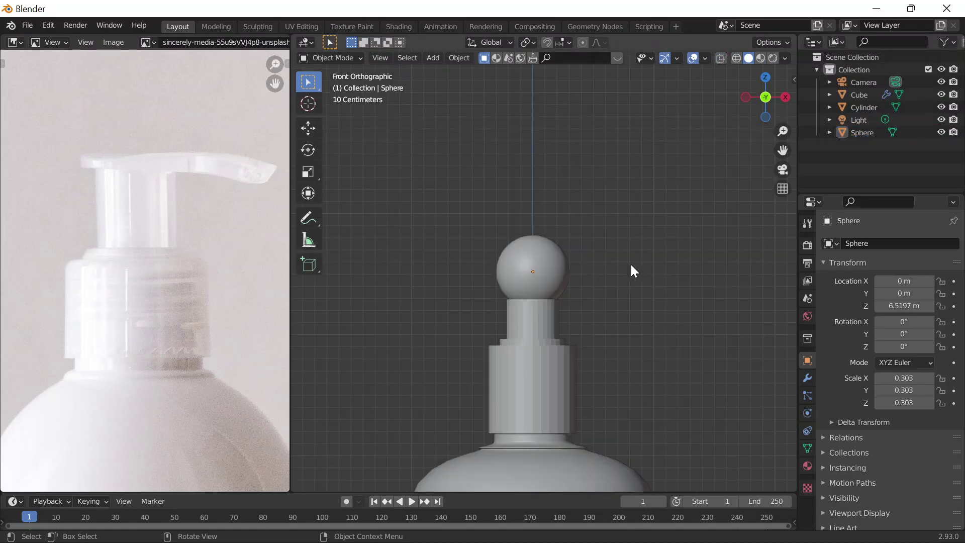
pyautogui.click(720, 61)
pyautogui.click(719, 59)
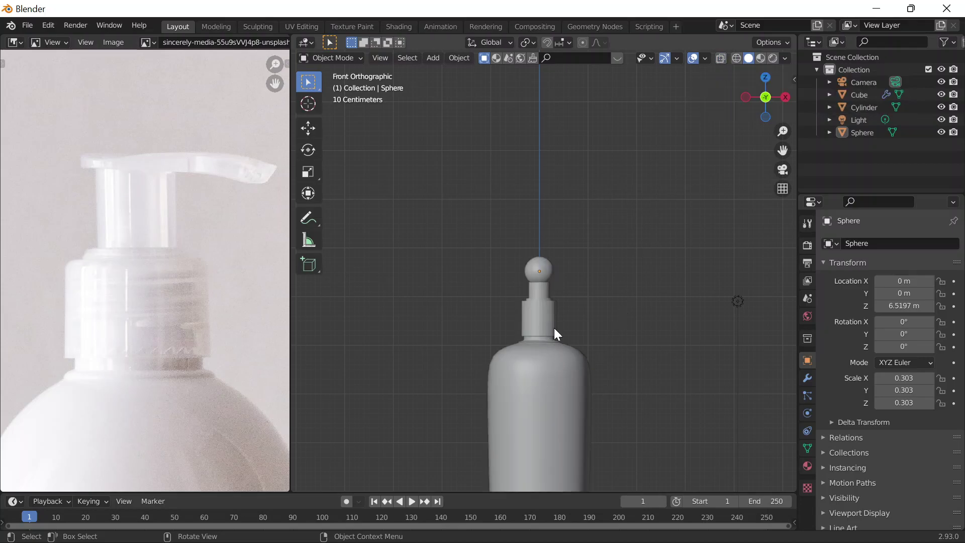
# Step: Select the sphere on top of the pump neck
pyautogui.click(554, 312)
pyautogui.rightClick(553, 312)
pyautogui.click(554, 312)
pyautogui.scroll(10, 560, 289)
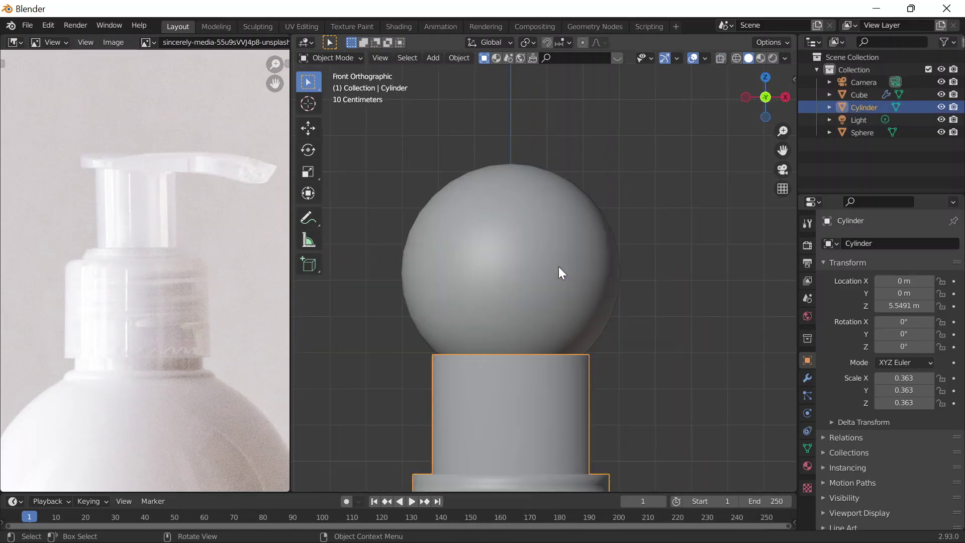
pyautogui.scroll(-10, 559, 267)
pyautogui.click(541, 311)
pyautogui.scroll(12, 562, 219)
pyautogui.scroll(-3, 561, 219)
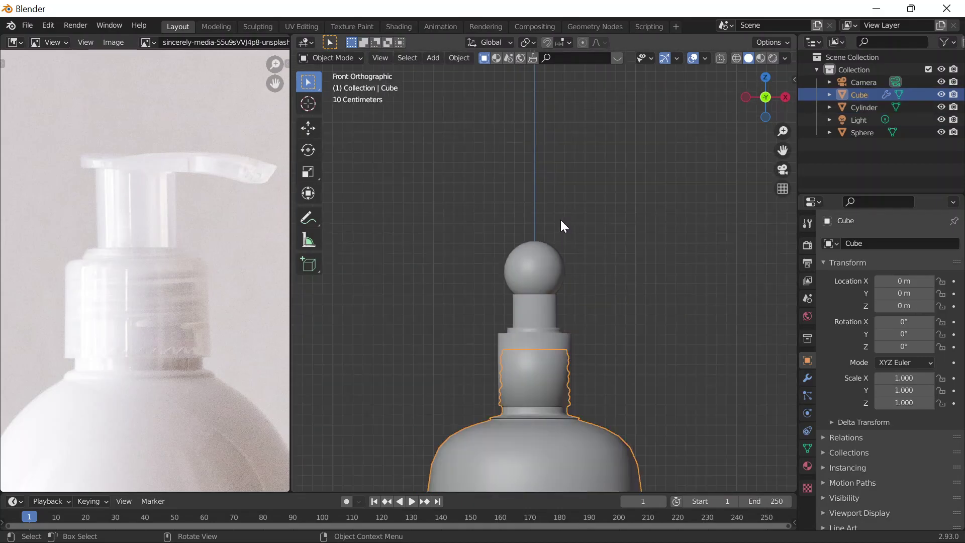
pyautogui.scroll(-1, 602, 319)
pyautogui.keyDown('shift'); pyautogui.moveTo(602, 320); pyautogui.dragTo(602, 285, button='middle'); pyautogui.keyUp('shift')
pyautogui.click(553, 282)
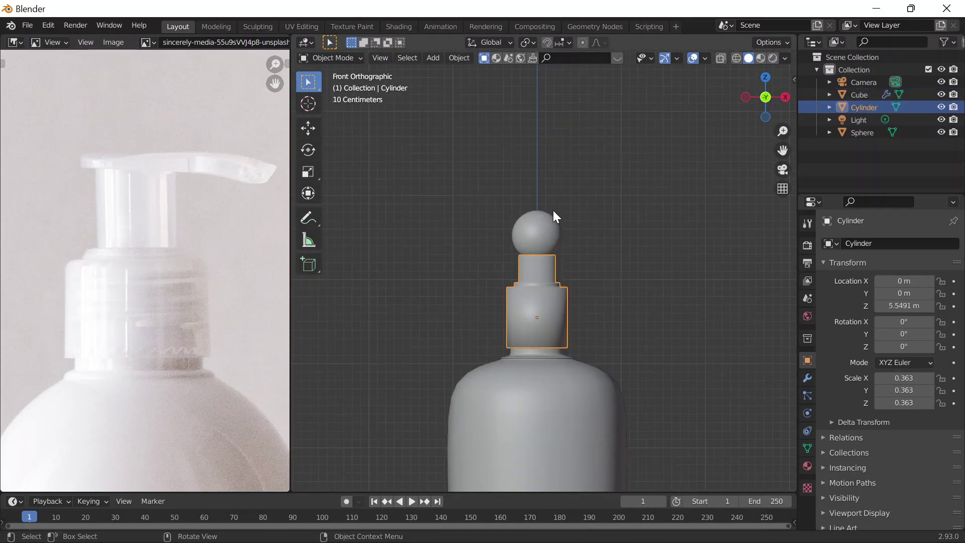
pyautogui.click(546, 244)
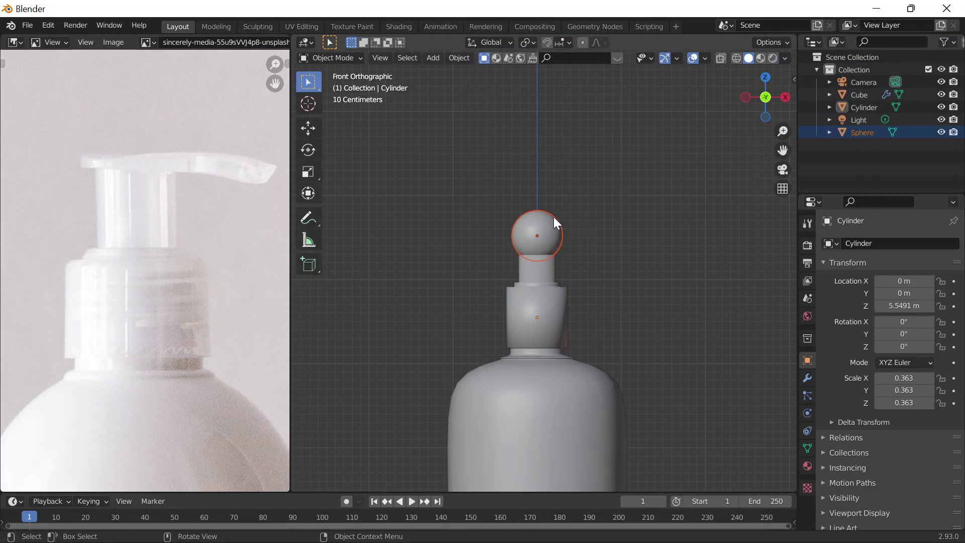
pyautogui.scroll(5, 616, 191)
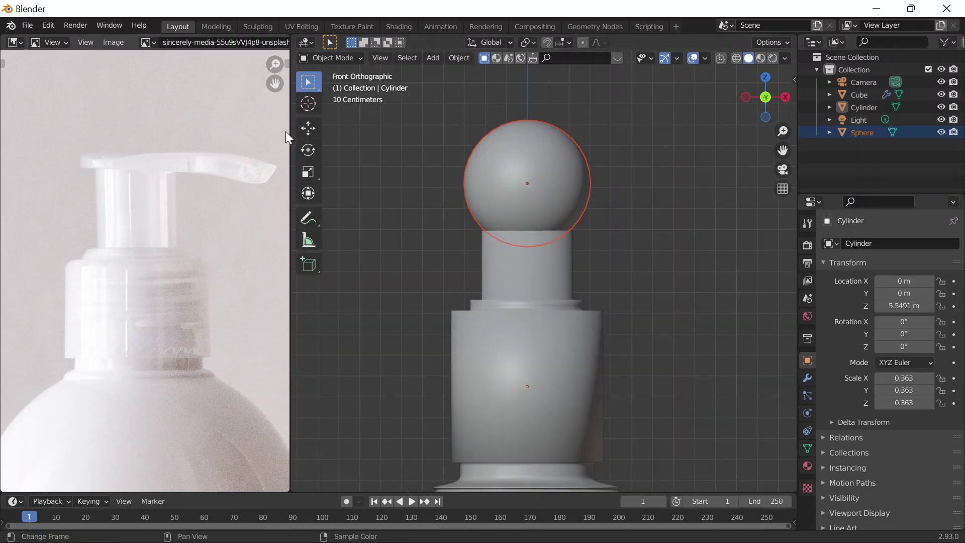
# Step: Switch to Sculpt Mode and expand the brush list so that the brush names are shown
pyautogui.click(808, 378)
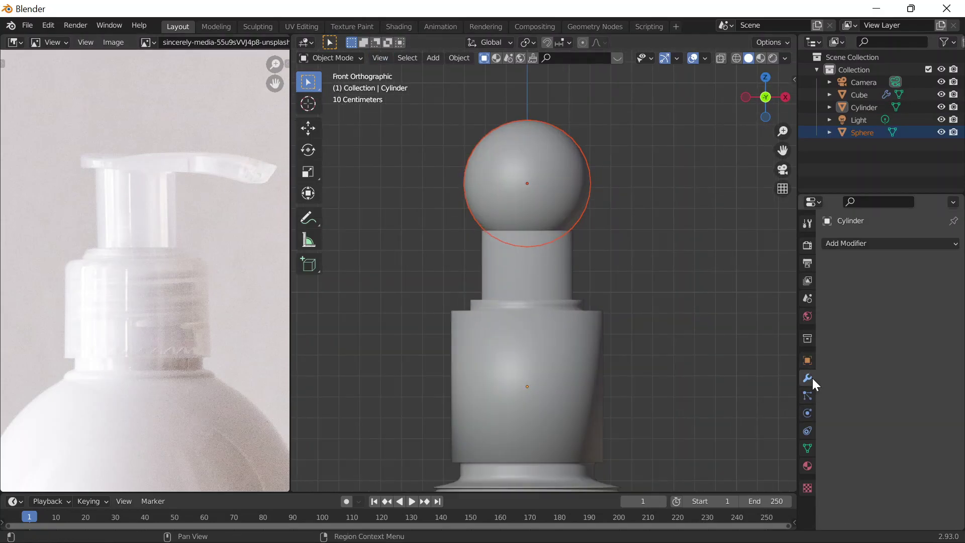
pyautogui.click(357, 56)
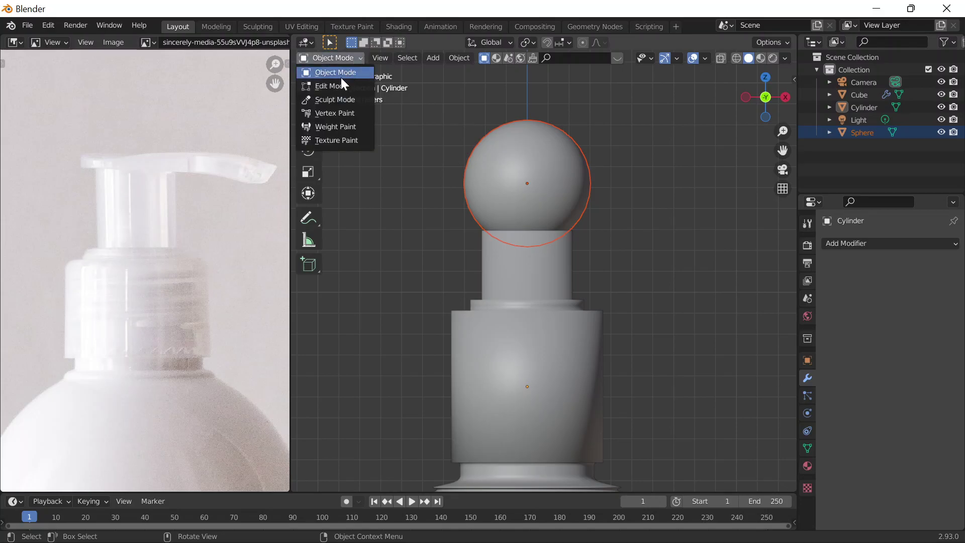
pyautogui.click(328, 103)
pyautogui.moveTo(603, 542)
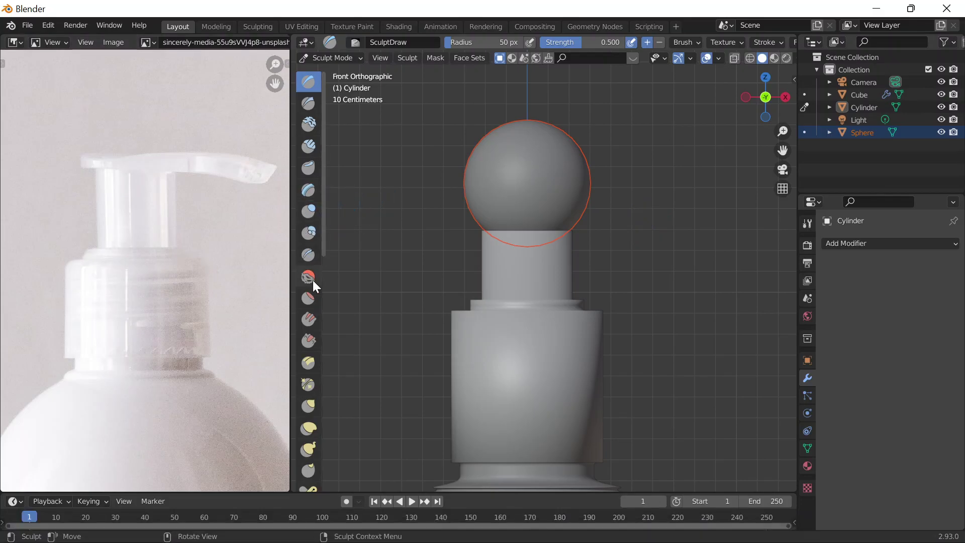
pyautogui.scroll(-5, 317, 257)
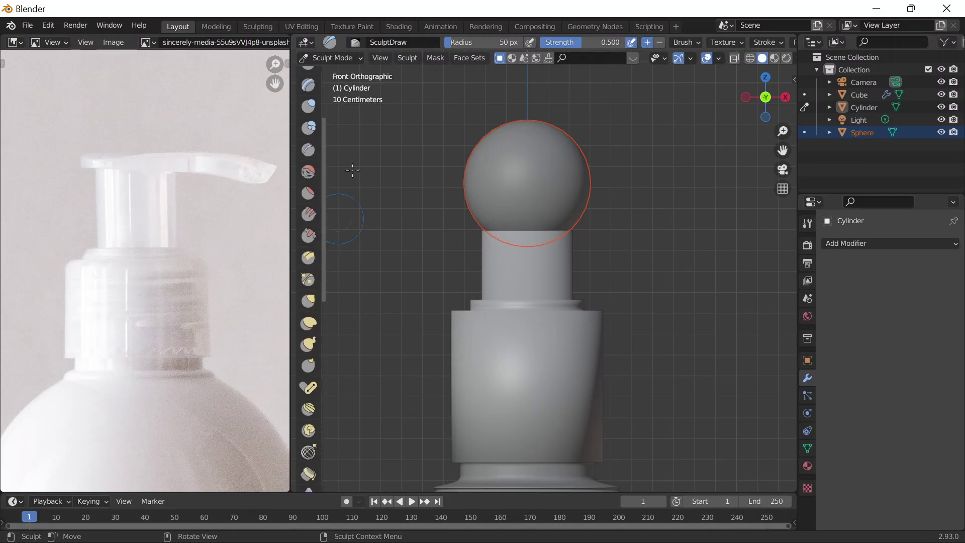
pyautogui.moveTo(317, 130); pyautogui.dragTo(374, 137)
pyautogui.scroll(-1, 369, 186)
pyautogui.scroll(4, 373, 170)
pyautogui.scroll(-1, 373, 140)
pyautogui.scroll(-3, 359, 163)
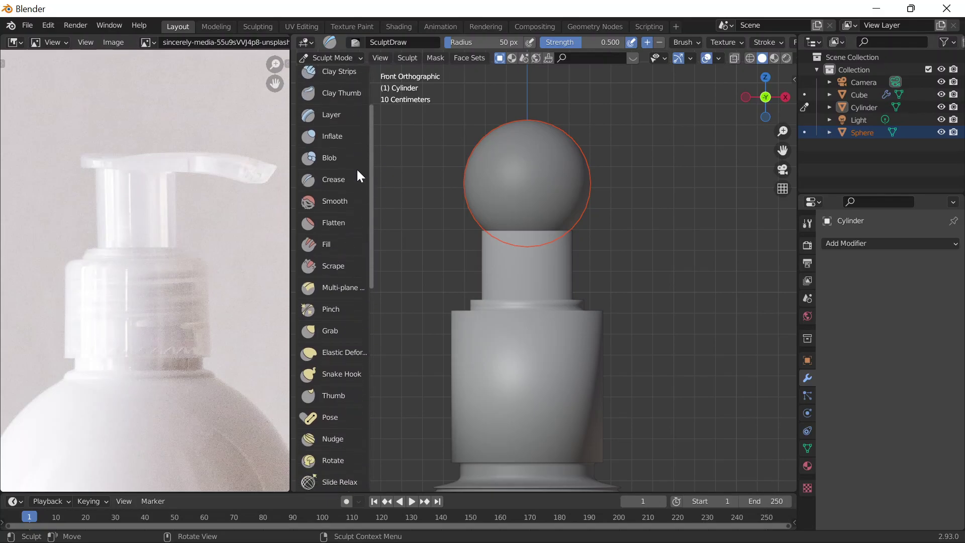
# Step: Try to scrape the sphere's surface with the Scrape brush, and return to Object Mode
pyautogui.click(330, 265)
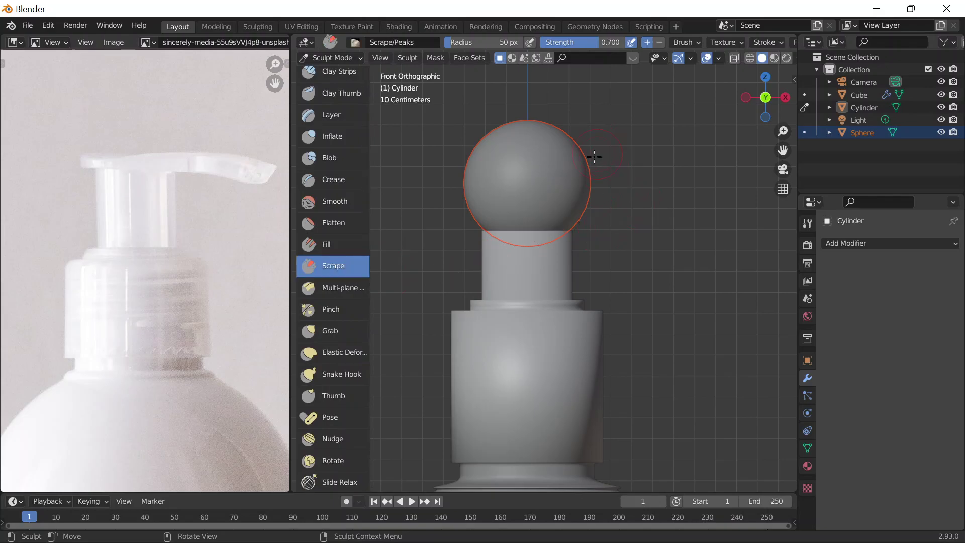
pyautogui.moveTo(609, 162); pyautogui.dragTo(509, 159)
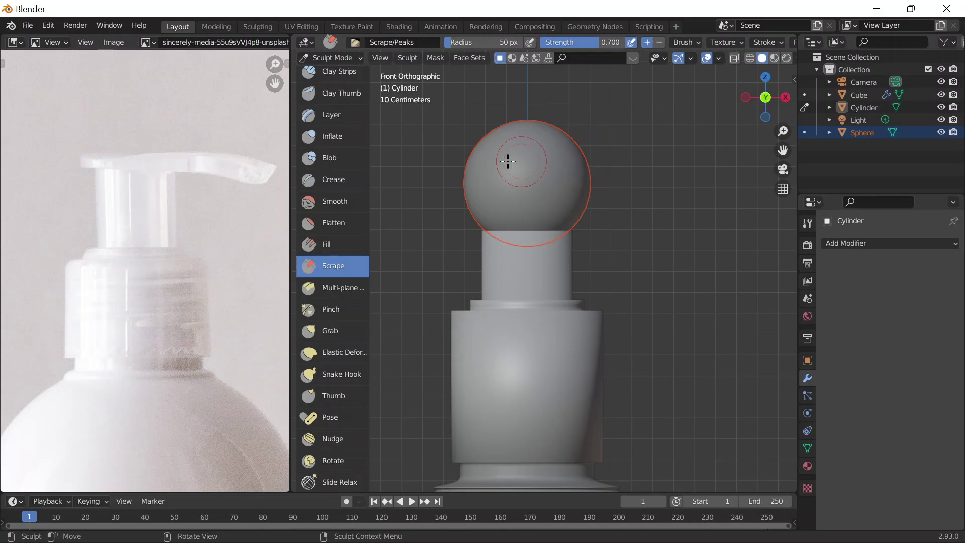
pyautogui.click(333, 223)
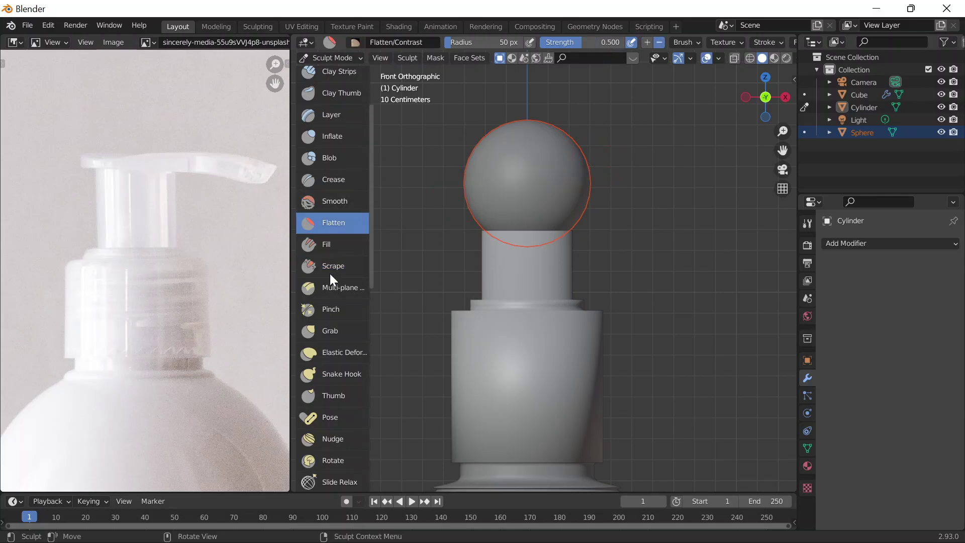
pyautogui.moveTo(372, 117); pyautogui.dragTo(353, 81)
pyautogui.click(332, 82)
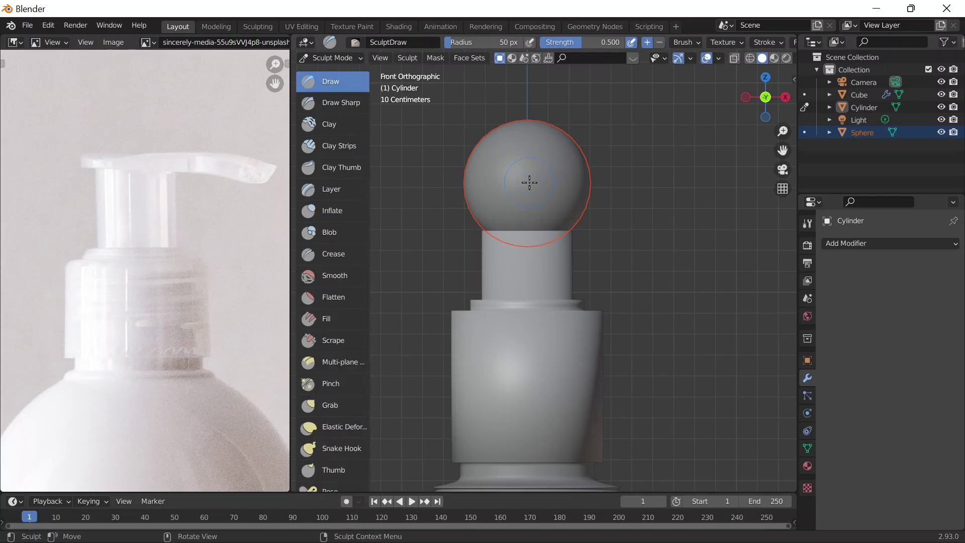
pyautogui.press('Tab')
pyautogui.click(332, 58)
pyautogui.click(340, 70)
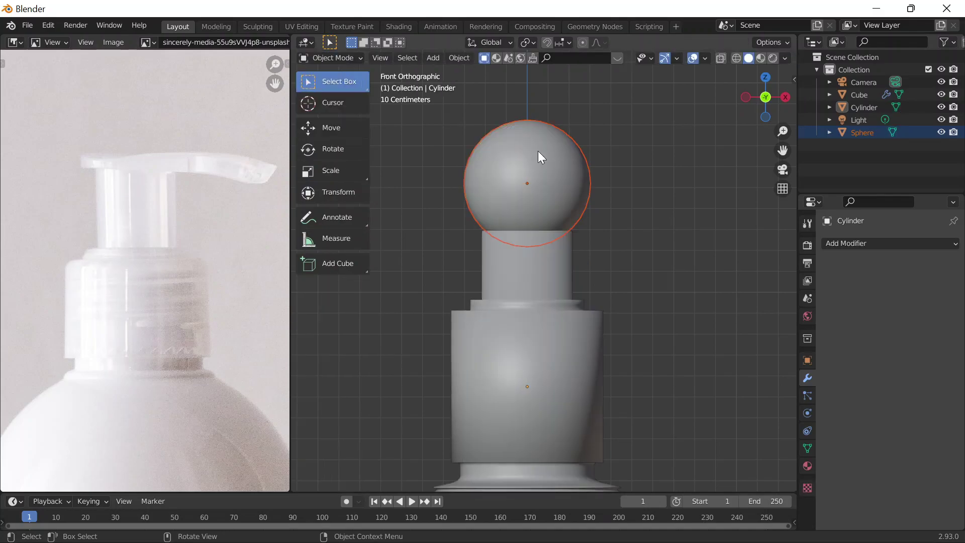
# Step: Try a Subdivision Surface modifier on the pump cylinder and remove it
pyautogui.click(851, 244)
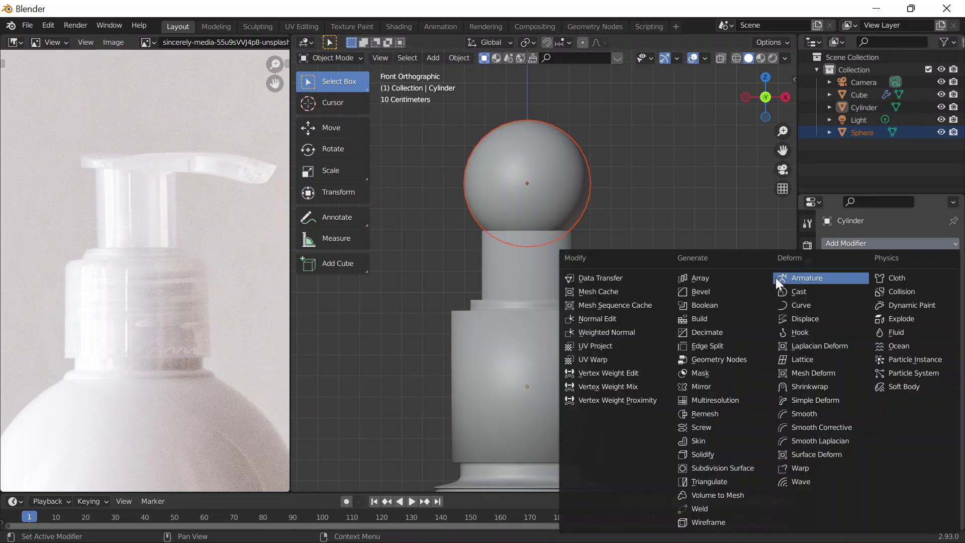
pyautogui.click(722, 468)
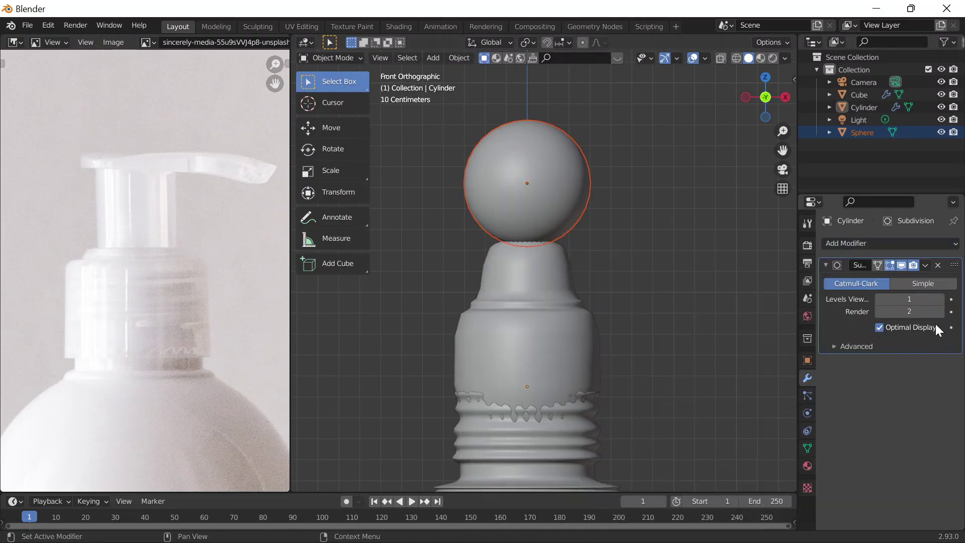
pyautogui.click(928, 264)
pyautogui.click(938, 265)
# Step: Make the selected sphere a single user of its object, data and materials
pyautogui.scroll(-4, 623, 270)
pyautogui.scroll(3, 536, 219)
pyautogui.click(459, 58)
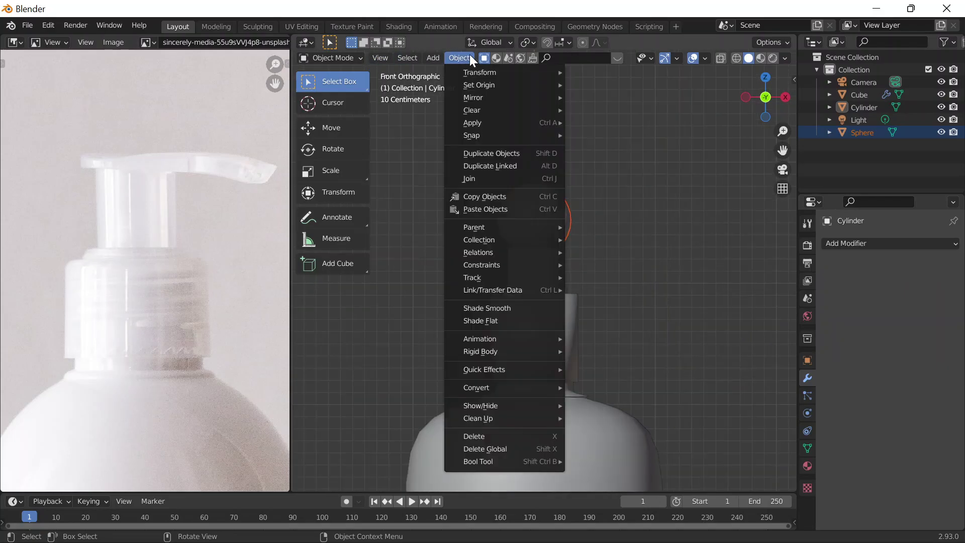
pyautogui.moveTo(493, 355)
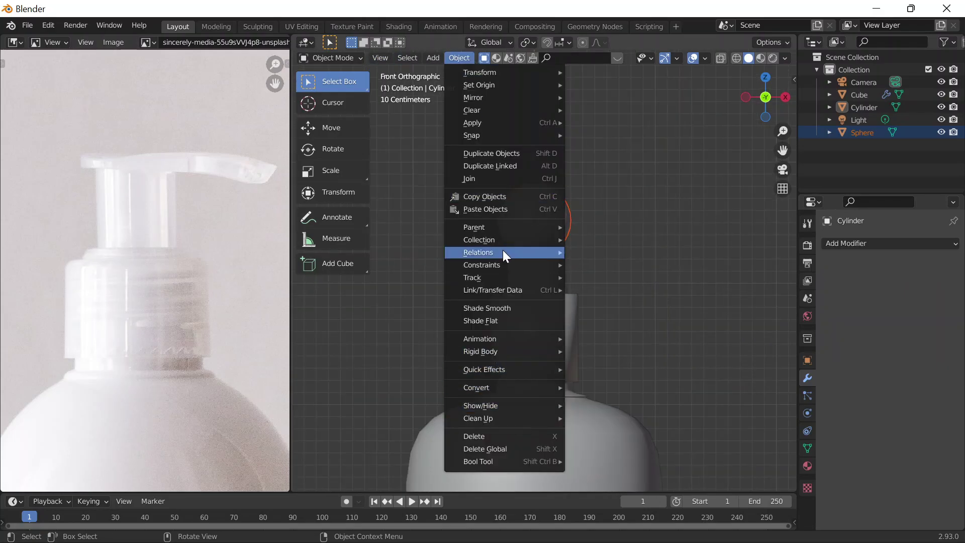
pyautogui.moveTo(500, 253)
pyautogui.moveTo(621, 320)
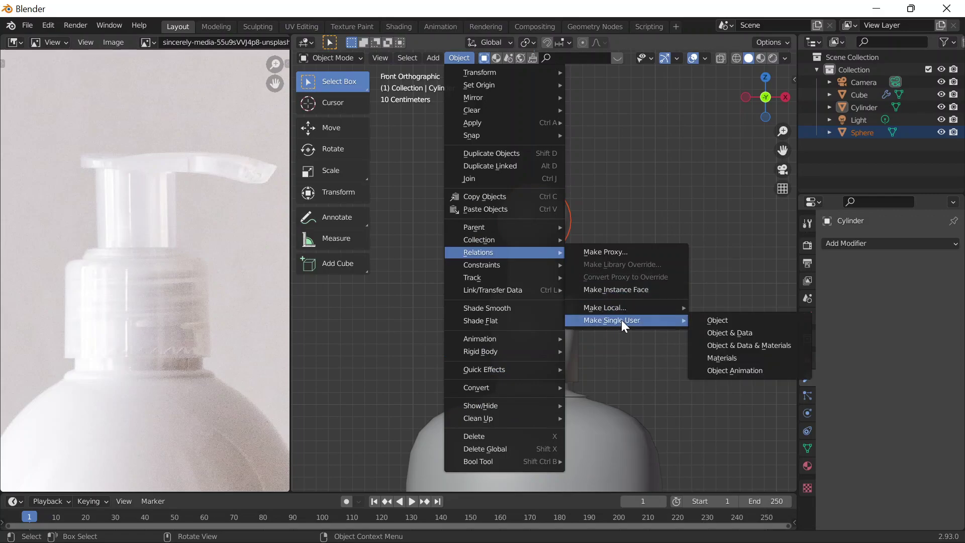
pyautogui.click(758, 346)
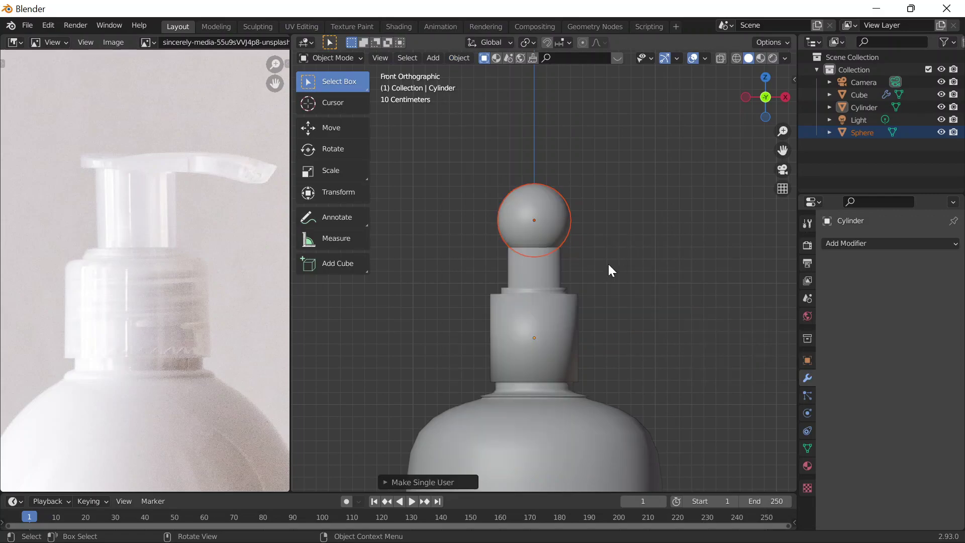
# Step: Select the pump cylinder and make its object, data and materials single user
pyautogui.click(545, 280)
pyautogui.click(459, 58)
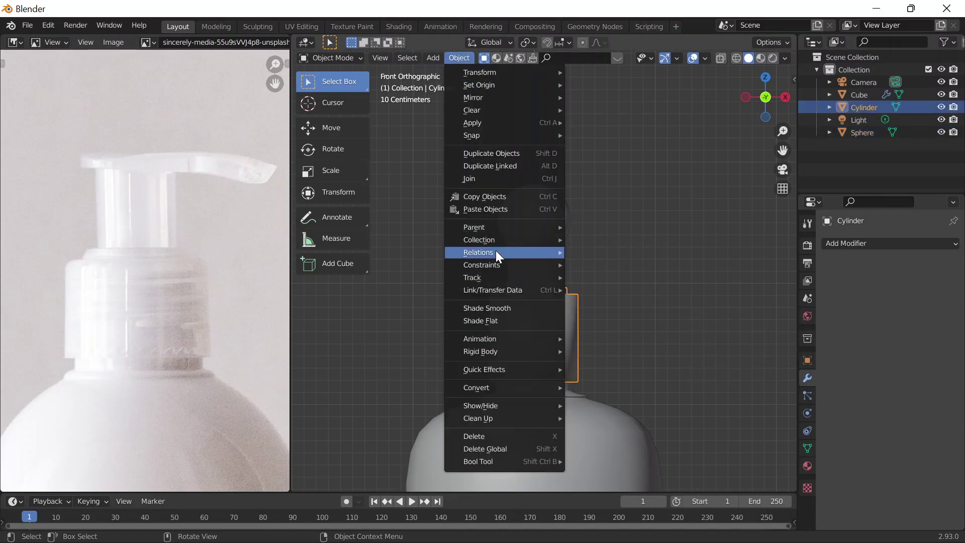
pyautogui.moveTo(496, 250)
pyautogui.moveTo(665, 321)
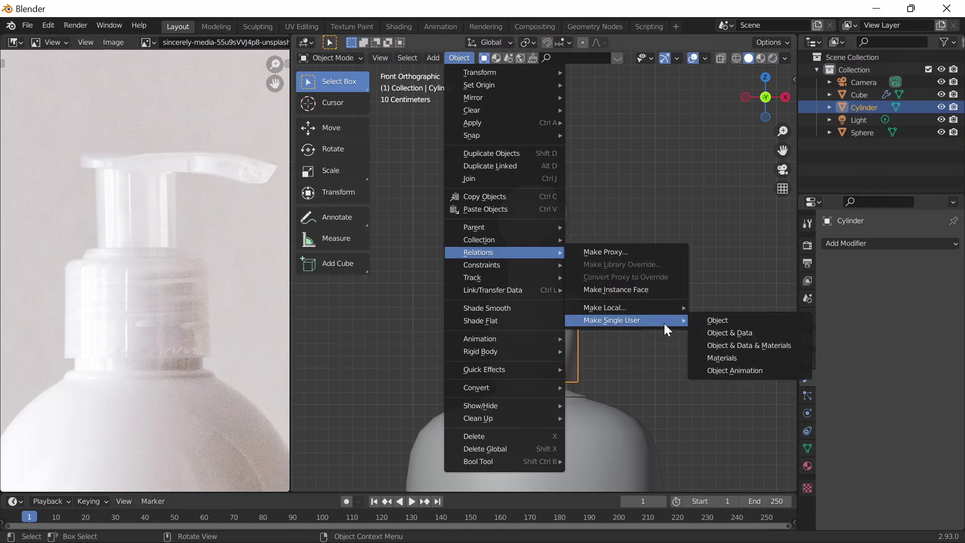
pyautogui.click(734, 343)
# Step: Make the sphere above the pump neck the active selected object
pyautogui.scroll(5, 566, 284)
pyautogui.click(537, 145)
pyautogui.scroll(-4, 535, 147)
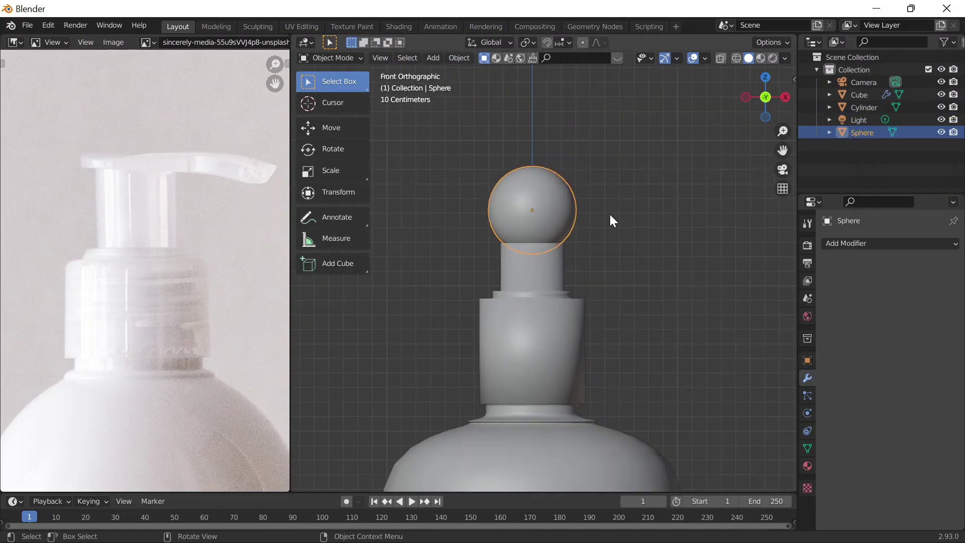
# Step: Try a Skin modifier on the sphere and remove it
pyautogui.click(857, 244)
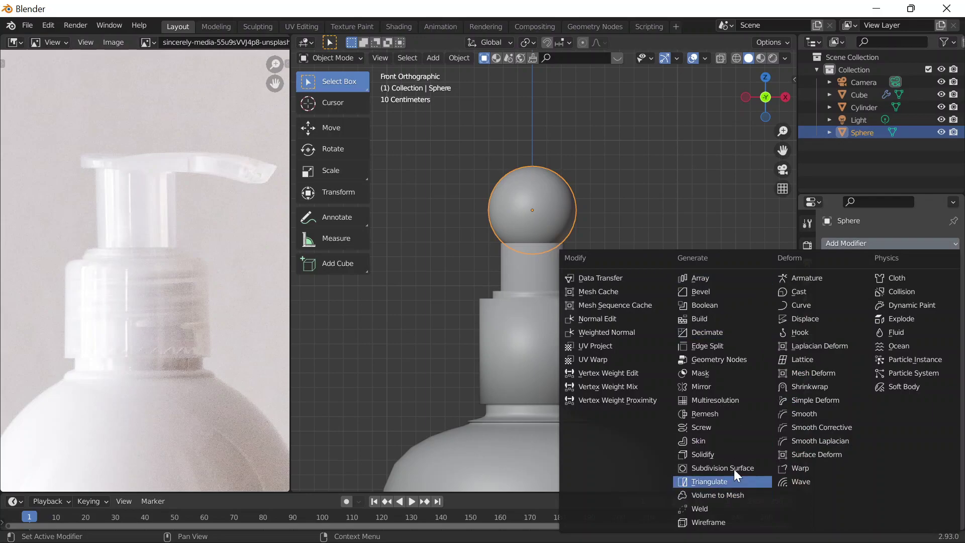
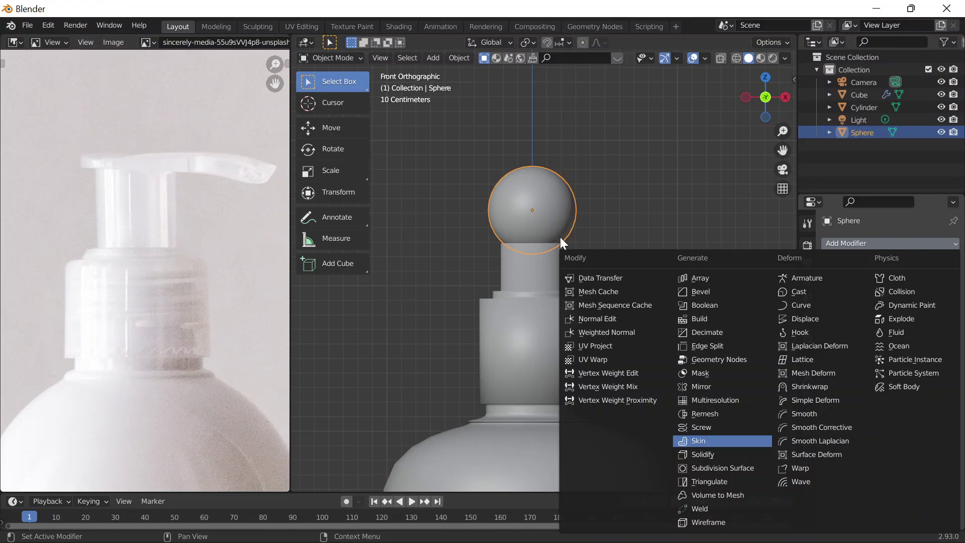
pyautogui.scroll(4, 561, 240)
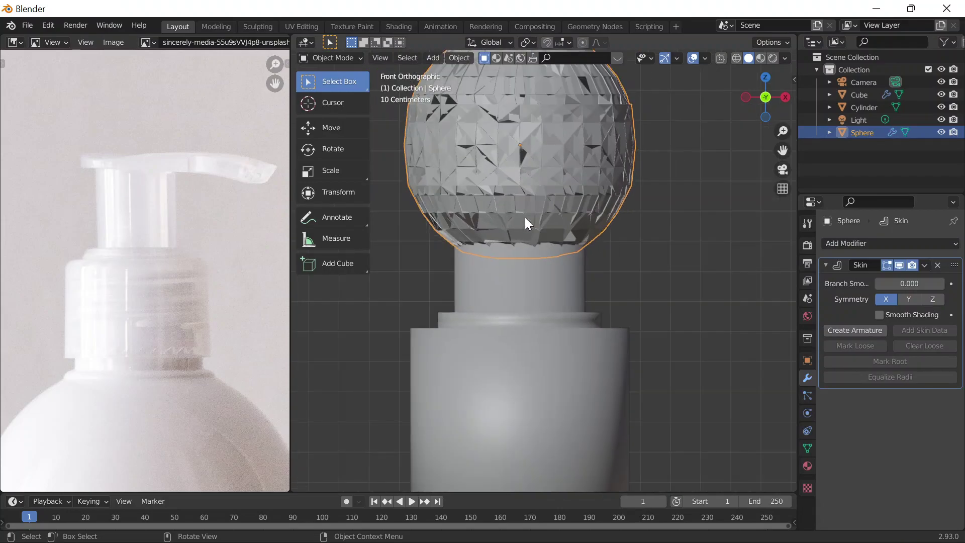
pyautogui.click(937, 265)
# Step: Add a Catmull-Clark Subdivision Surface modifier to the sphere and apply it
pyautogui.click(881, 243)
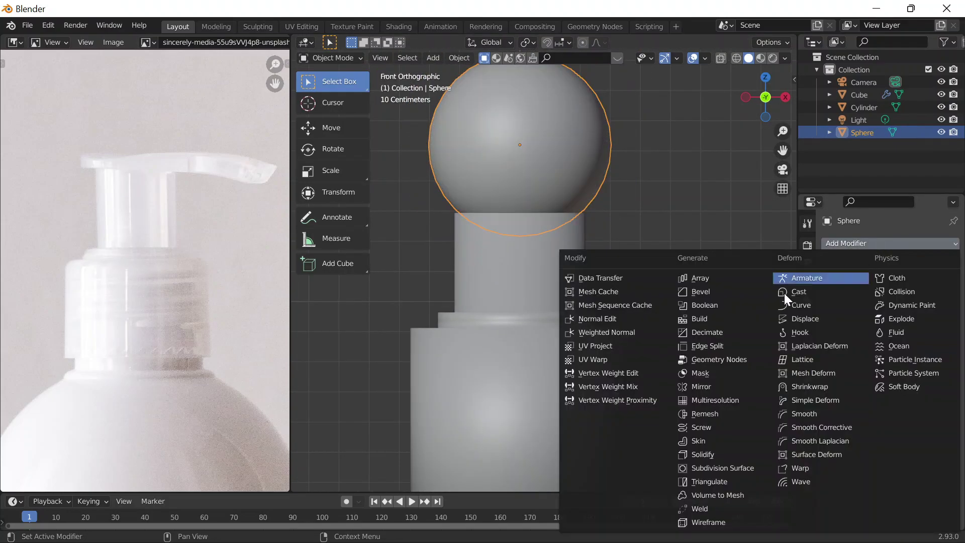
pyautogui.click(726, 464)
pyautogui.scroll(-2, 643, 333)
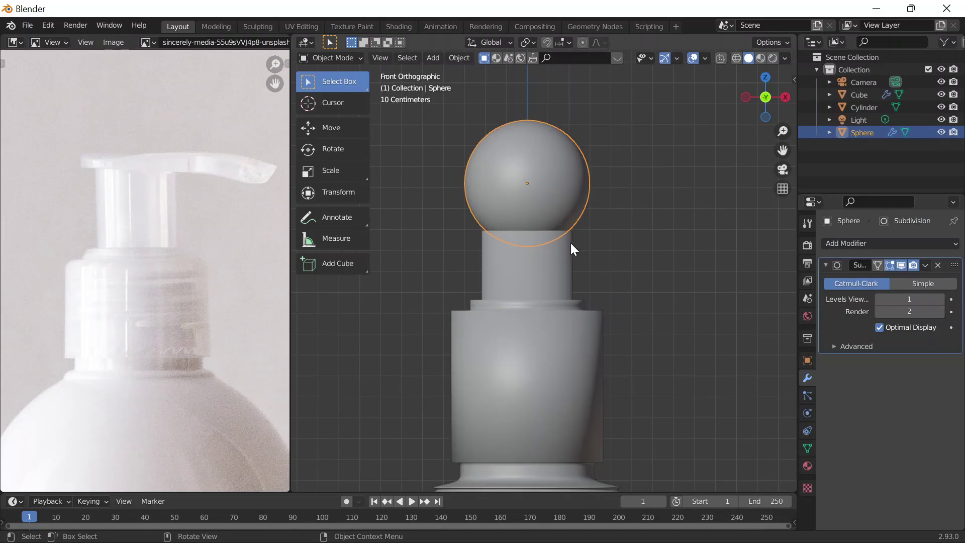
pyautogui.click(926, 265)
pyautogui.click(895, 281)
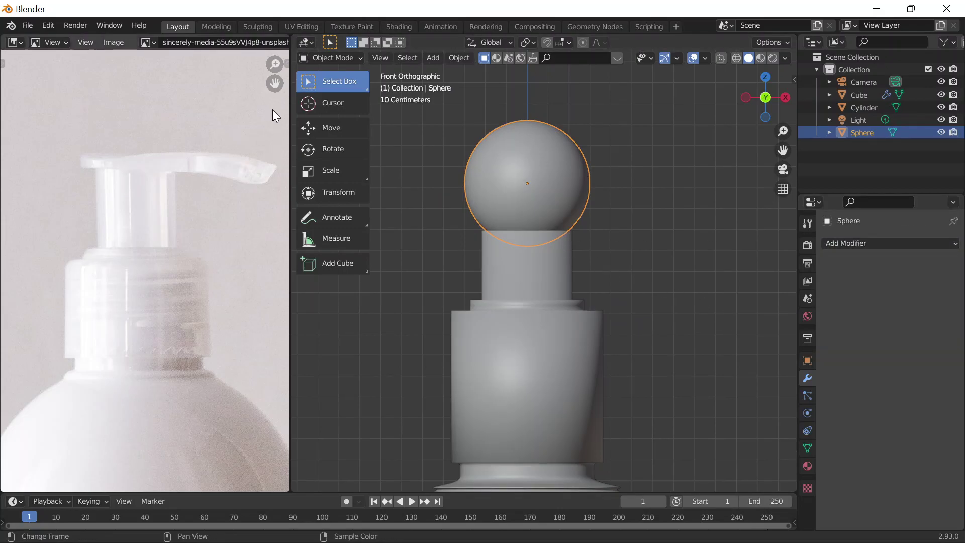
# Step: Switch the sphere to Sculpt Mode, enable X-ray display and try Scrape brush strokes across the sphere
pyautogui.click(336, 57)
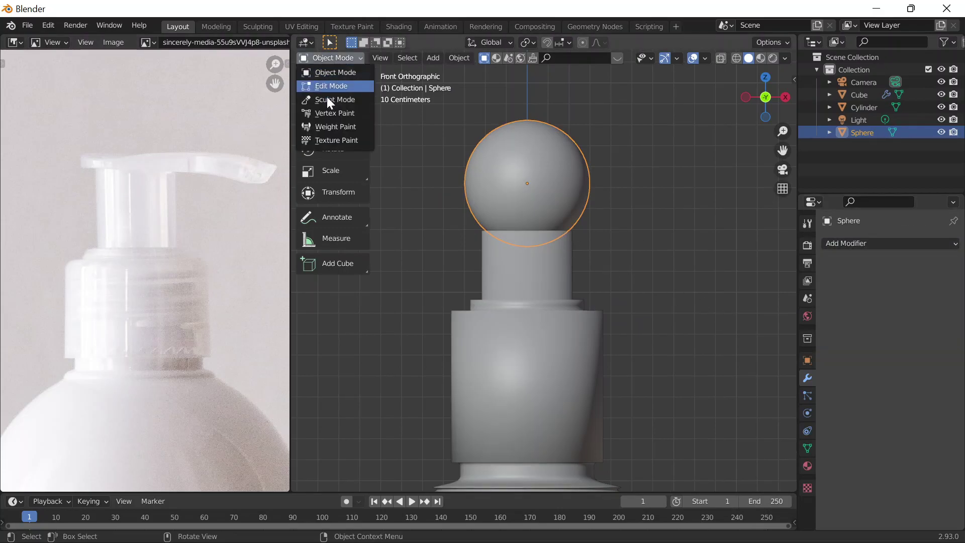
pyautogui.click(330, 99)
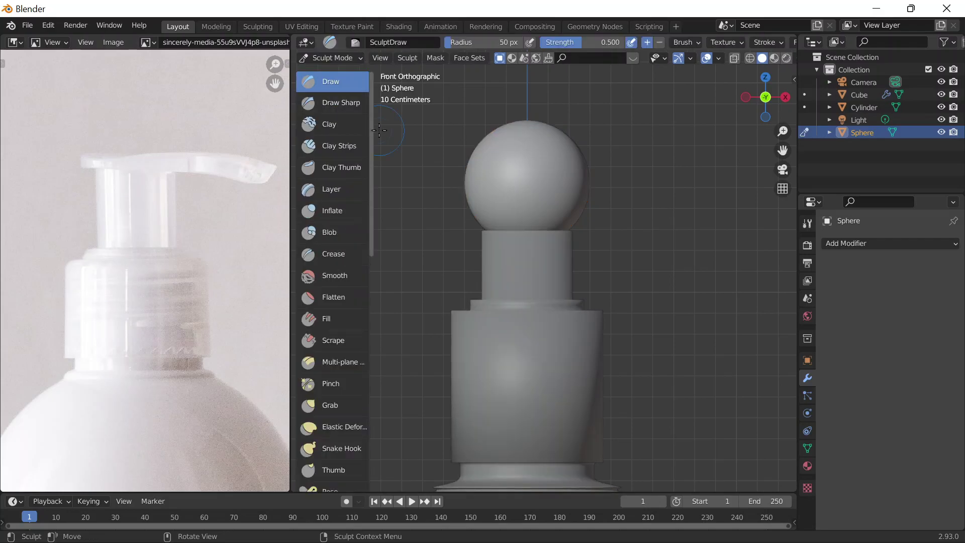
pyautogui.click(342, 146)
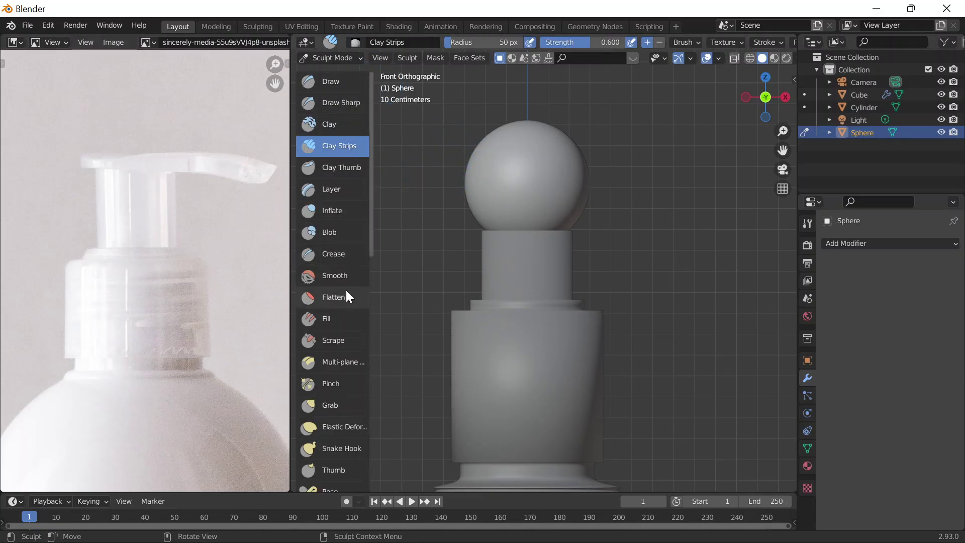
pyautogui.click(331, 340)
pyautogui.moveTo(606, 216)
pyautogui.mouseDown()
pyautogui.moveTo(600, 180)
pyautogui.moveTo(532, 185)
pyautogui.mouseUp()
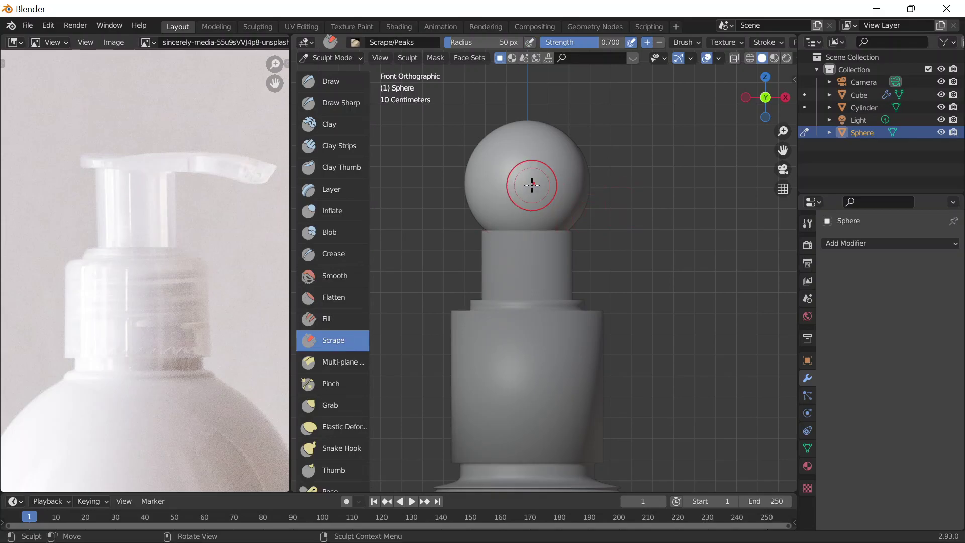
pyautogui.hotkey('alt', 'z')
pyautogui.moveTo(587, 177)
pyautogui.mouseDown()
pyautogui.moveTo(563, 173)
pyautogui.moveTo(587, 188)
pyautogui.moveTo(508, 184)
pyautogui.mouseUp()
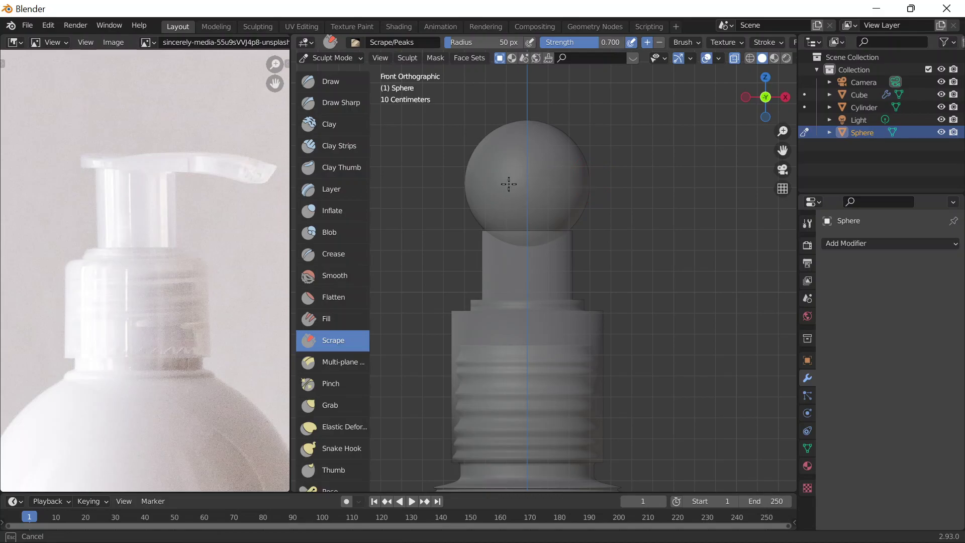
# Step: Choose the Grab brush and try pulling the sphere's right side outward
pyautogui.moveTo(336, 297); pyautogui.dragTo(329, 322)
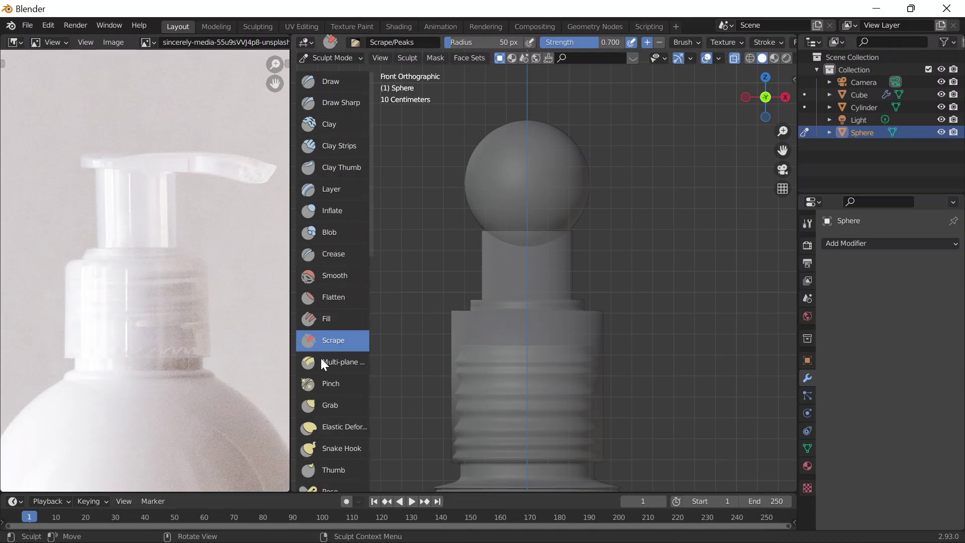
pyautogui.click(329, 406)
pyautogui.moveTo(583, 181)
pyautogui.mouseDown()
pyautogui.moveTo(710, 201)
pyautogui.moveTo(700, 184)
pyautogui.mouseUp()
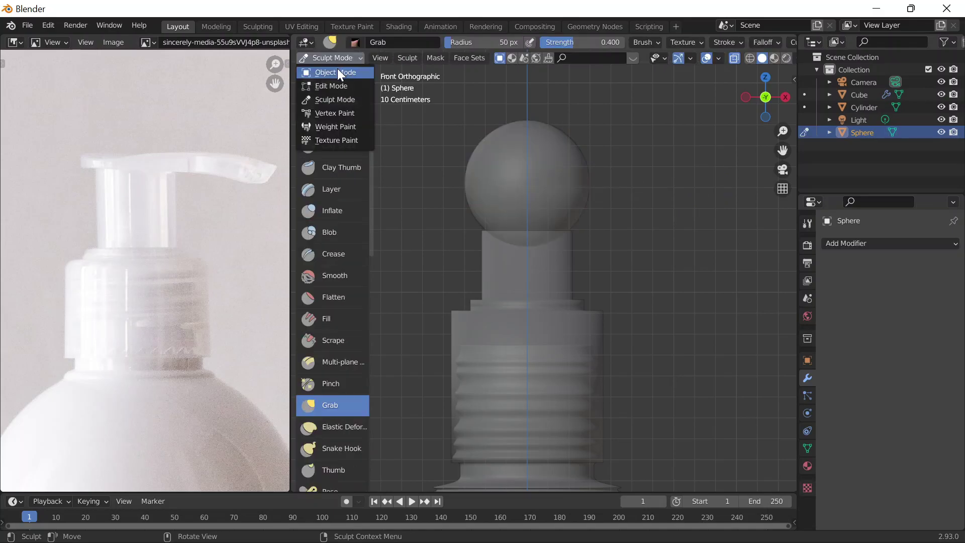
# Step: Return to Object Mode and scale the sphere down to less than a third of its size
pyautogui.click(339, 73)
pyautogui.press('s')
pyautogui.click(589, 211)
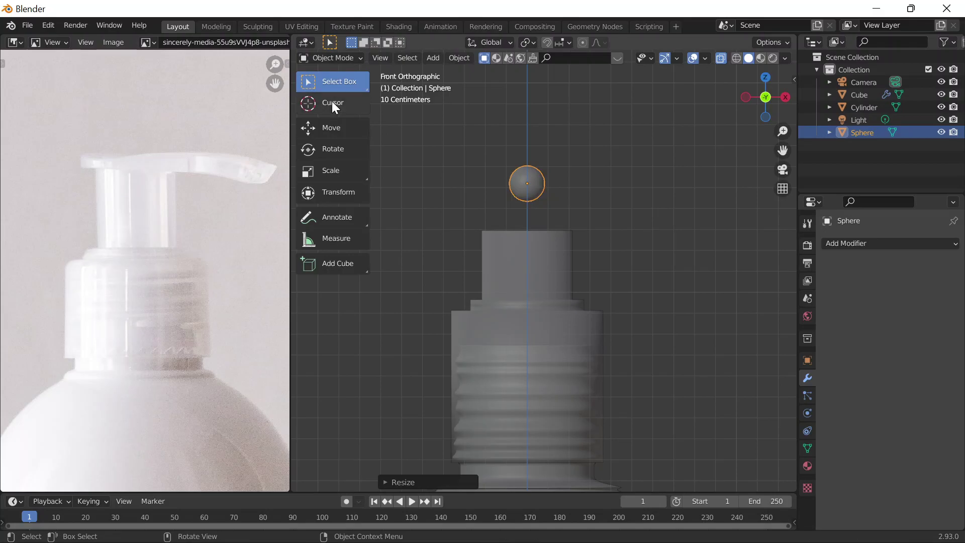
# Step: Re-enter Sculpt Mode and pull a pointed spout out of the sphere's right side with the Grab brush
pyautogui.click(330, 58)
pyautogui.click(335, 99)
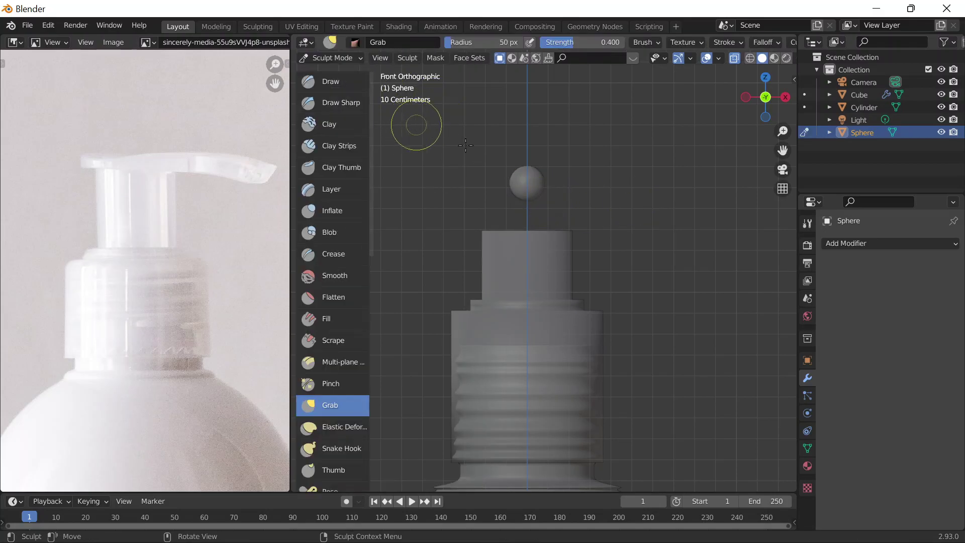
pyautogui.scroll(7, 595, 172)
pyautogui.scroll(-6, 628, 211)
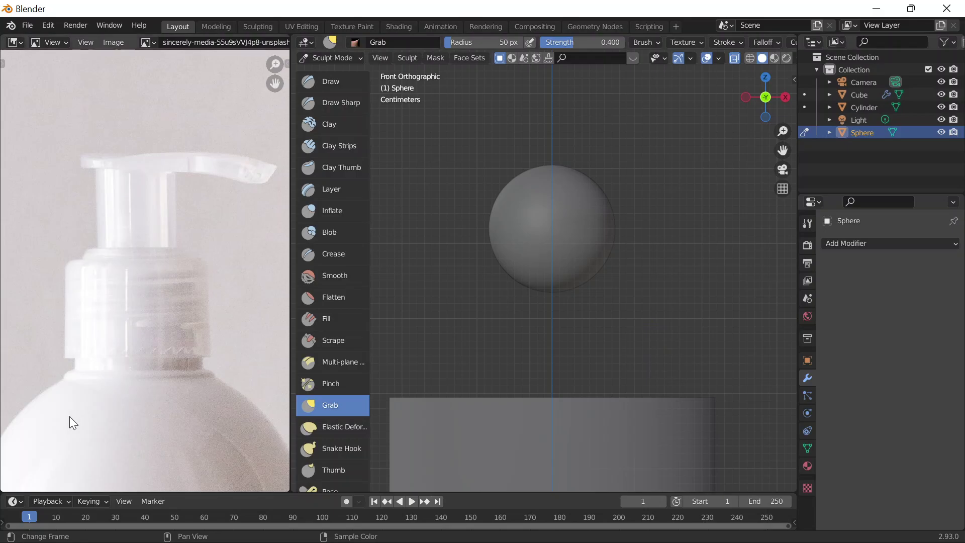
pyautogui.moveTo(610, 233)
pyautogui.mouseDown()
pyautogui.moveTo(682, 244)
pyautogui.moveTo(734, 231)
pyautogui.moveTo(733, 243)
pyautogui.mouseUp()
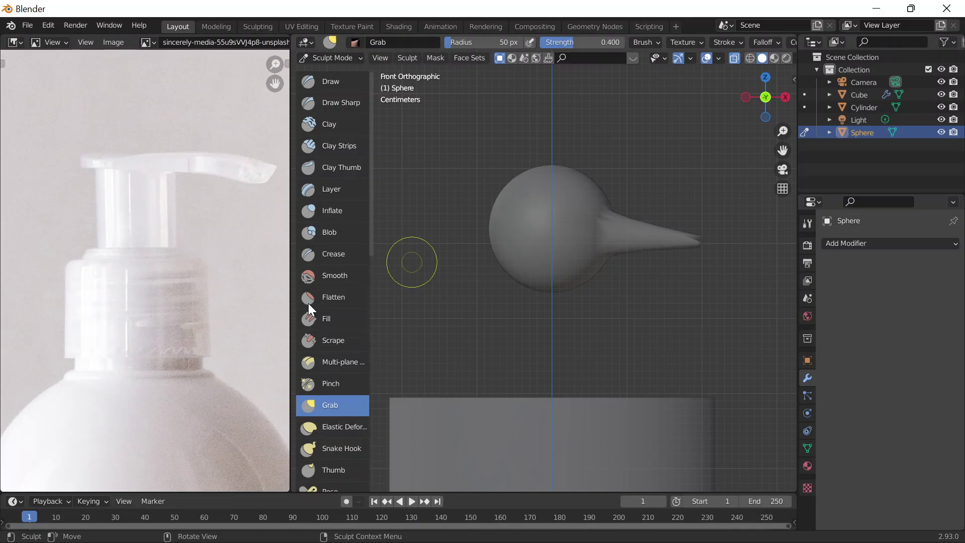
# Step: Smooth the spout's tip and raise a lump on the sphere's underside with the Blob brush
pyautogui.hotkey('shift', 's')
pyautogui.moveTo(694, 242); pyautogui.dragTo(694, 241)
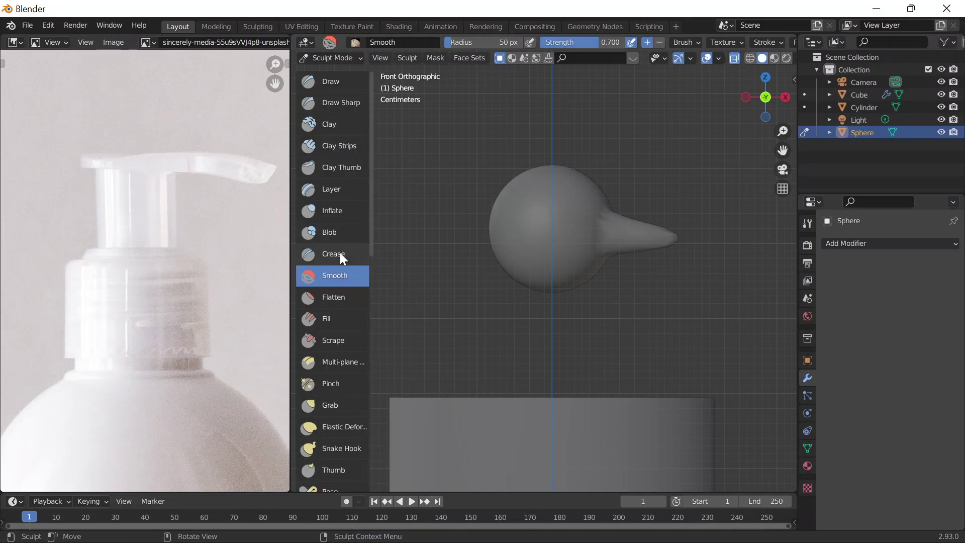
pyautogui.click(330, 239)
pyautogui.moveTo(555, 298)
pyautogui.mouseDown()
pyautogui.moveTo(574, 298)
pyautogui.moveTo(568, 283)
pyautogui.moveTo(587, 320)
pyautogui.moveTo(604, 314)
pyautogui.moveTo(586, 315)
pyautogui.mouseUp()
pyautogui.press('l')
# Step: Try Clay Thumb, Clay and Draw Sharp strokes on the sphere's left side and top
pyautogui.click(332, 168)
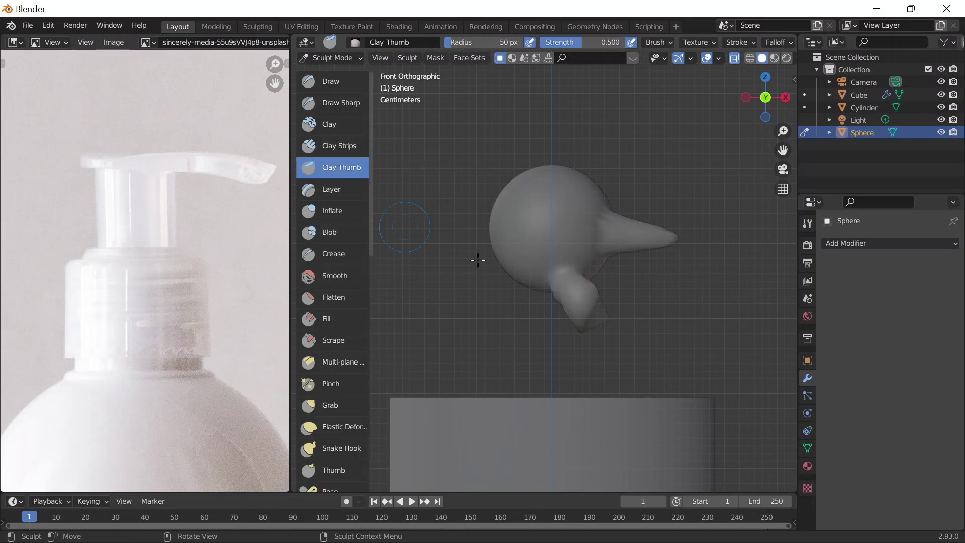
pyautogui.moveTo(504, 256); pyautogui.dragTo(526, 233)
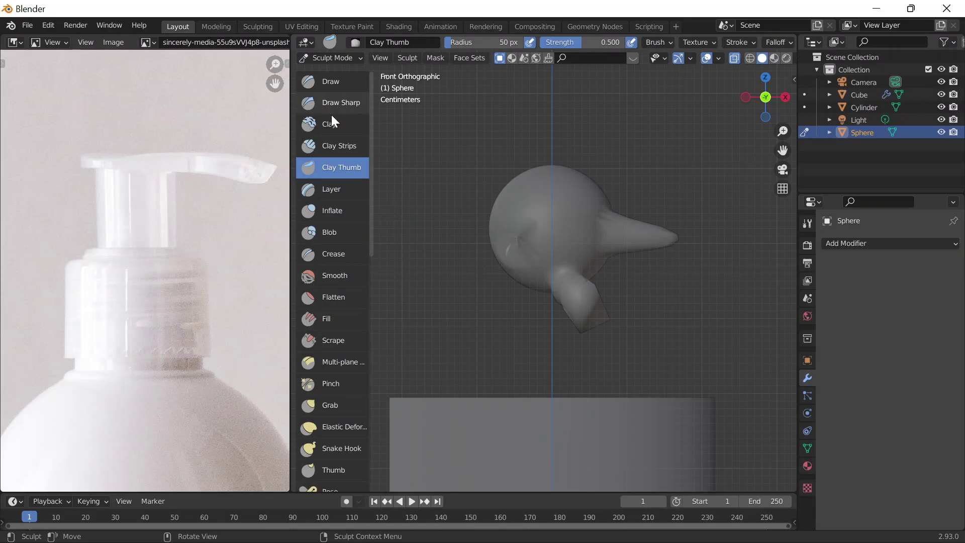
pyautogui.click(332, 118)
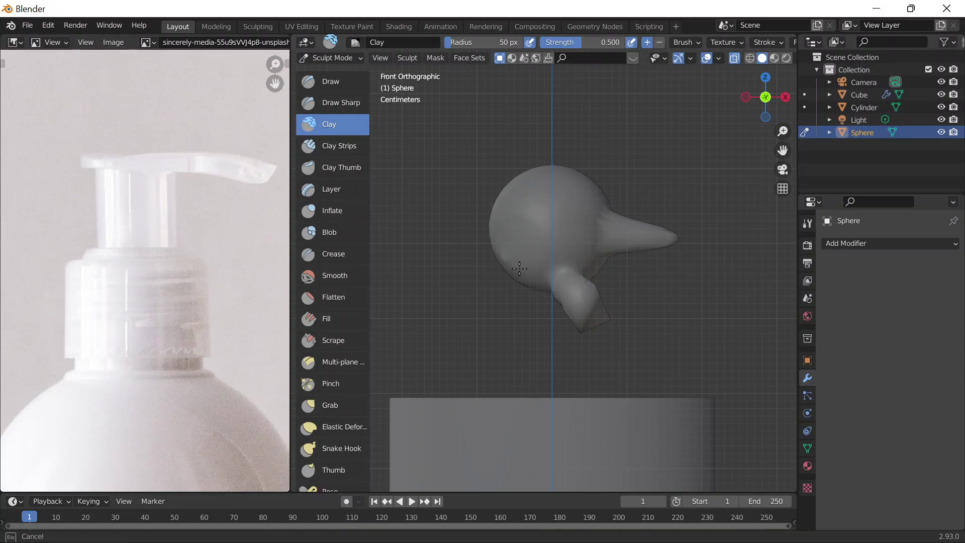
pyautogui.click(336, 103)
pyautogui.moveTo(495, 229)
pyautogui.mouseDown()
pyautogui.moveTo(532, 217)
pyautogui.moveTo(529, 206)
pyautogui.mouseUp()
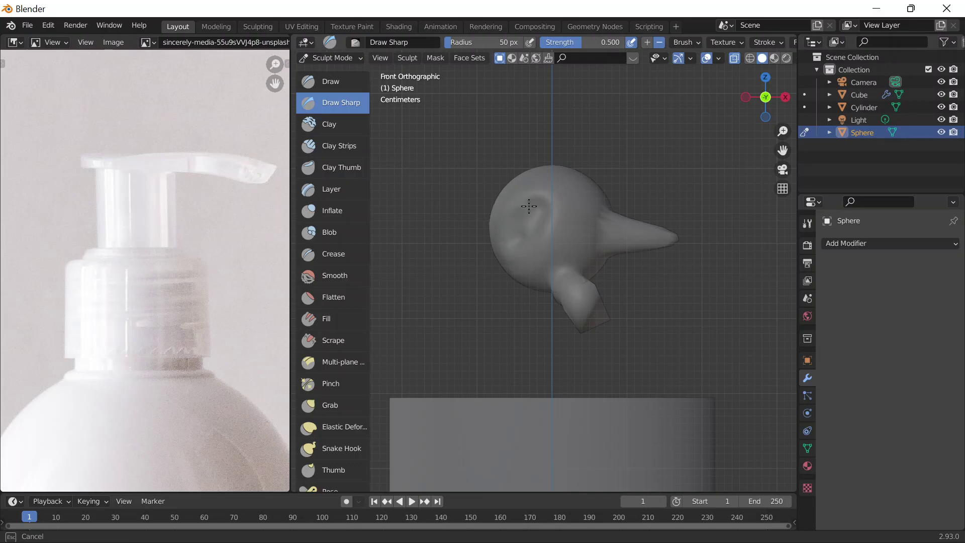
pyautogui.moveTo(528, 206); pyautogui.dragTo(575, 172)
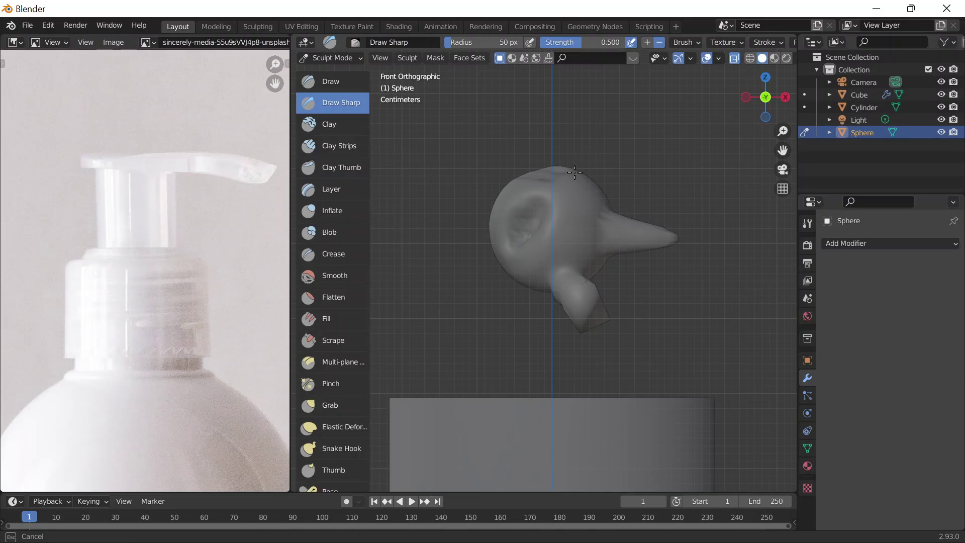
pyautogui.moveTo(575, 173); pyautogui.dragTo(521, 178)
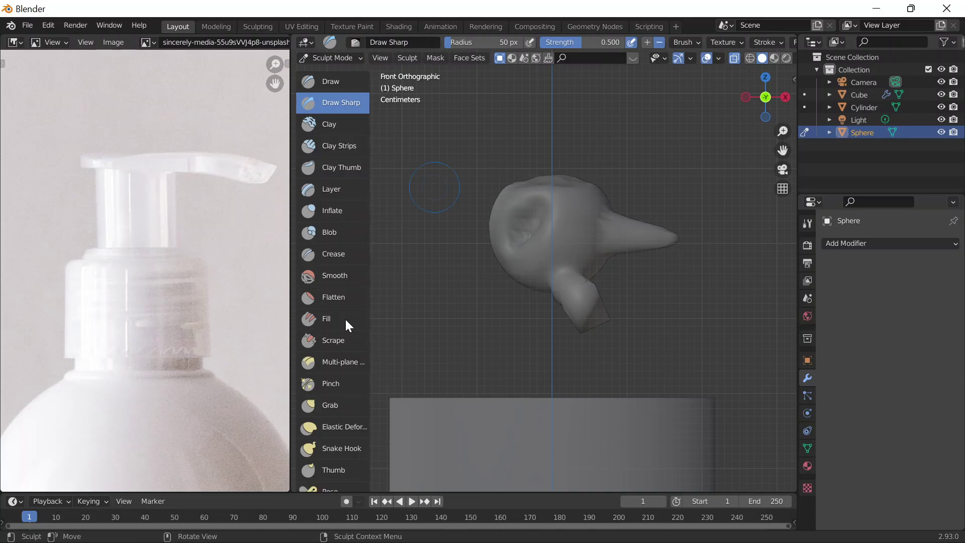
# Step: Try flattening the sphere's top with the Scrape brush, raising it to 78 px radius and strength 1.000
pyautogui.click(333, 340)
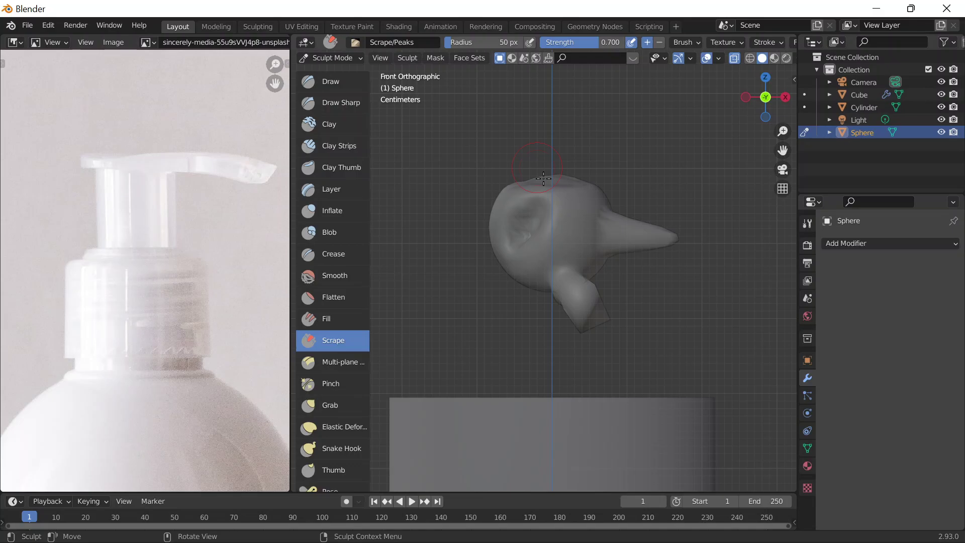
pyautogui.moveTo(544, 178)
pyautogui.mouseDown()
pyautogui.moveTo(543, 200)
pyautogui.moveTo(568, 184)
pyautogui.mouseUp()
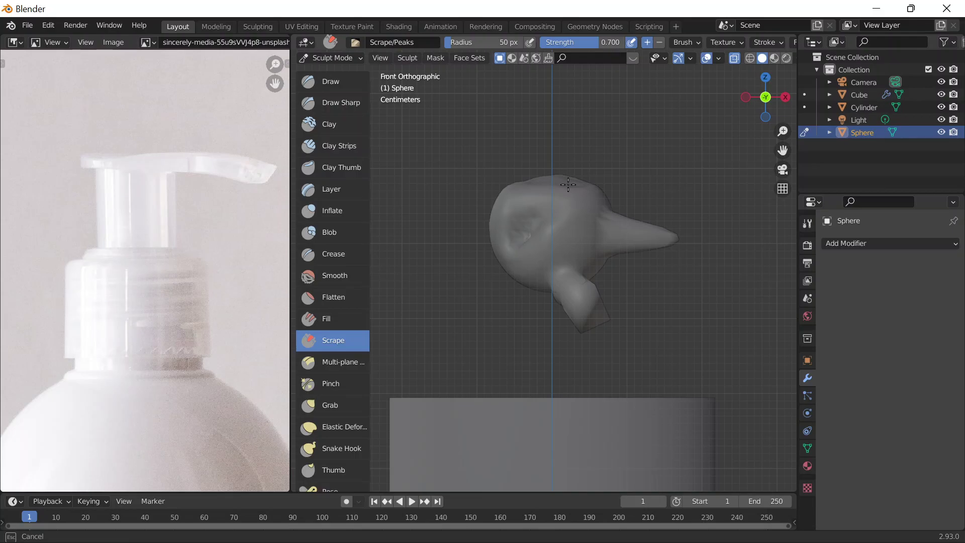
pyautogui.moveTo(568, 185); pyautogui.dragTo(552, 167)
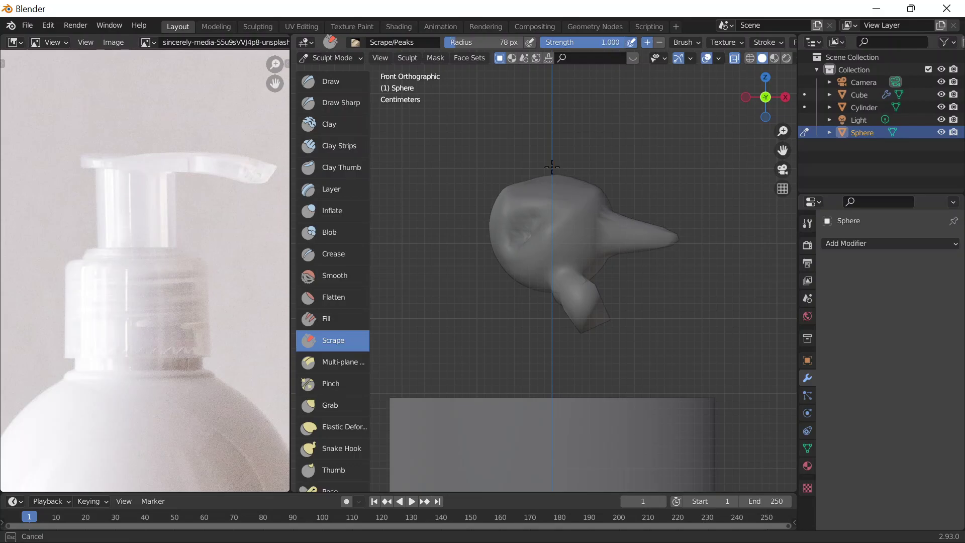
# Step: Check the sculpt from above and from the front, and undo the recent strokes back to the spout and small lower lump
pyautogui.press('KP_7')
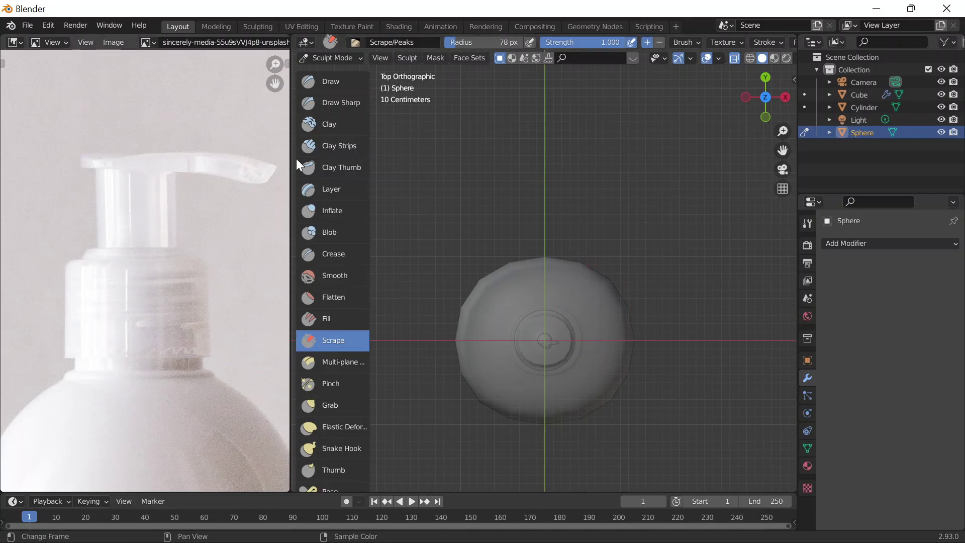
pyautogui.scroll(1, 494, 294)
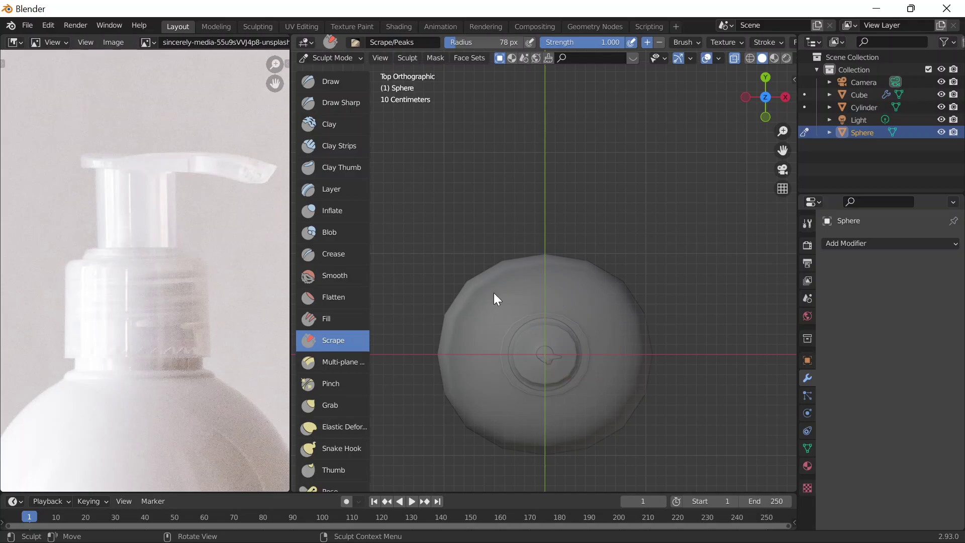
pyautogui.press('KP_1')
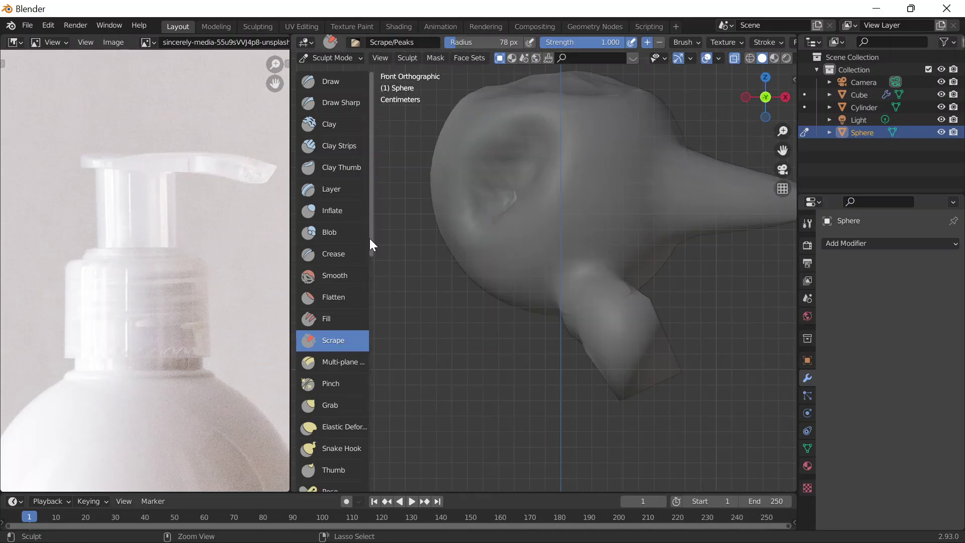
pyautogui.hotkey('ctrl', 'z')
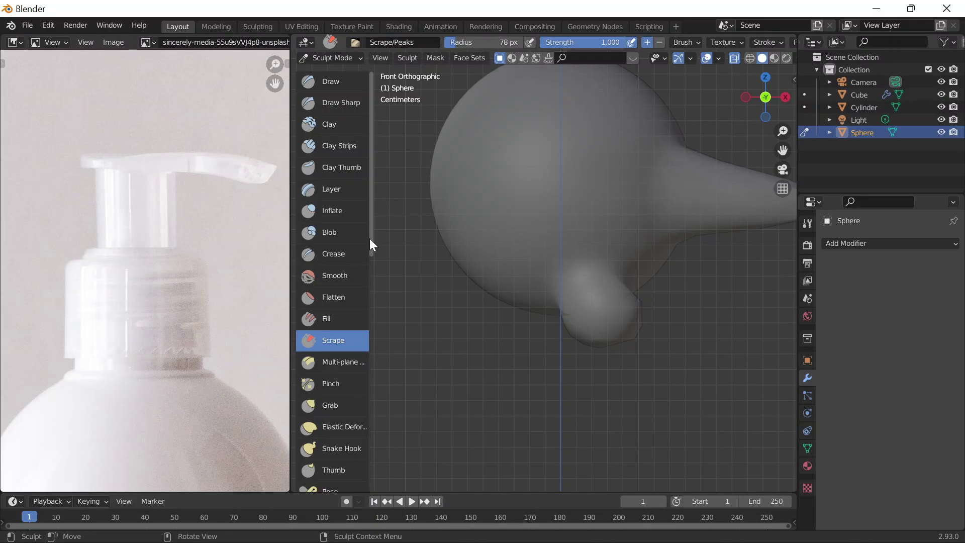
# Step: Stretch the underside of the spout downward with the Grab brush and reshape the lower lump with Elastic Deform
pyautogui.scroll(-2, 594, 250)
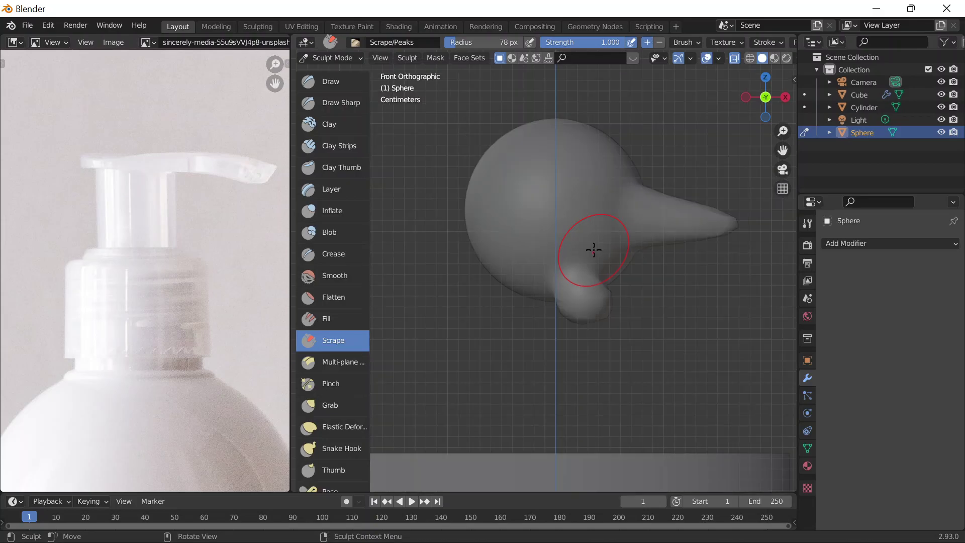
pyautogui.click(337, 403)
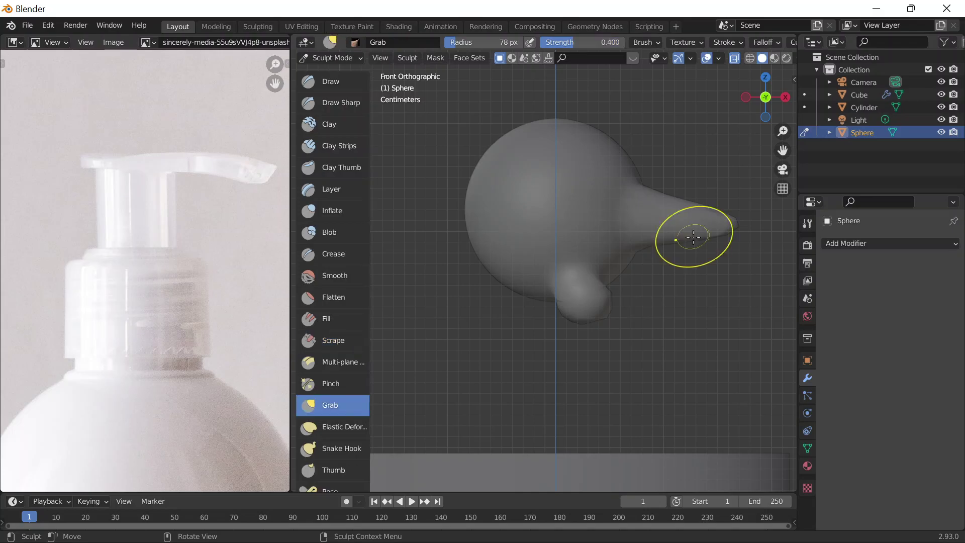
pyautogui.moveTo(693, 237); pyautogui.dragTo(721, 422)
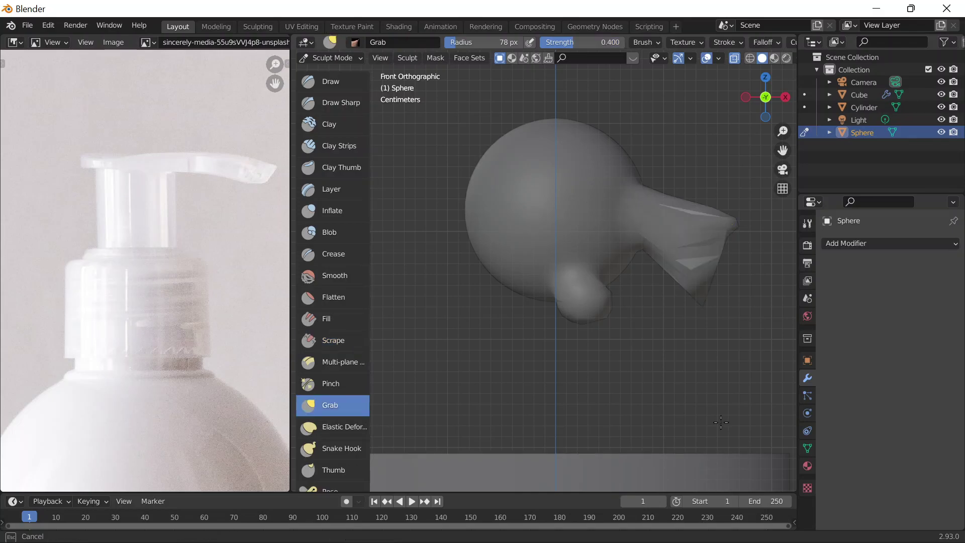
pyautogui.click(333, 427)
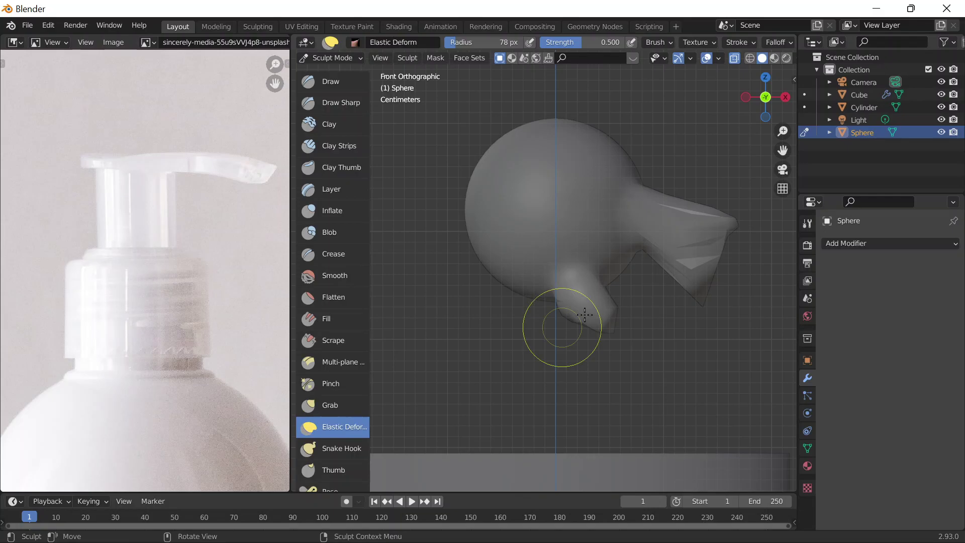
pyautogui.moveTo(585, 315); pyautogui.dragTo(622, 251)
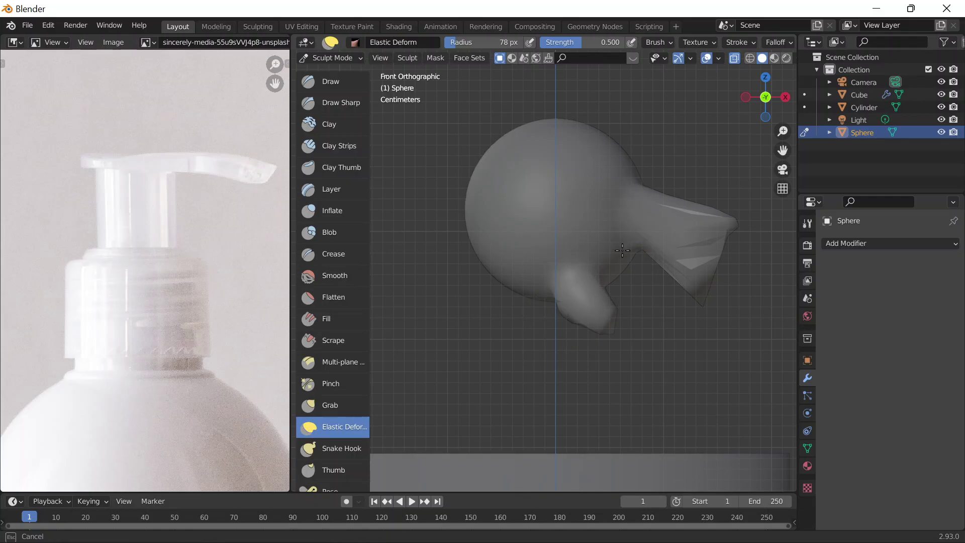
# Step: Pull long extensions out of the sphere's underside and lower left side with the Snake Hook brush
pyautogui.click(333, 448)
pyautogui.moveTo(546, 266); pyautogui.dragTo(623, 380)
pyautogui.moveTo(501, 232); pyautogui.dragTo(442, 282)
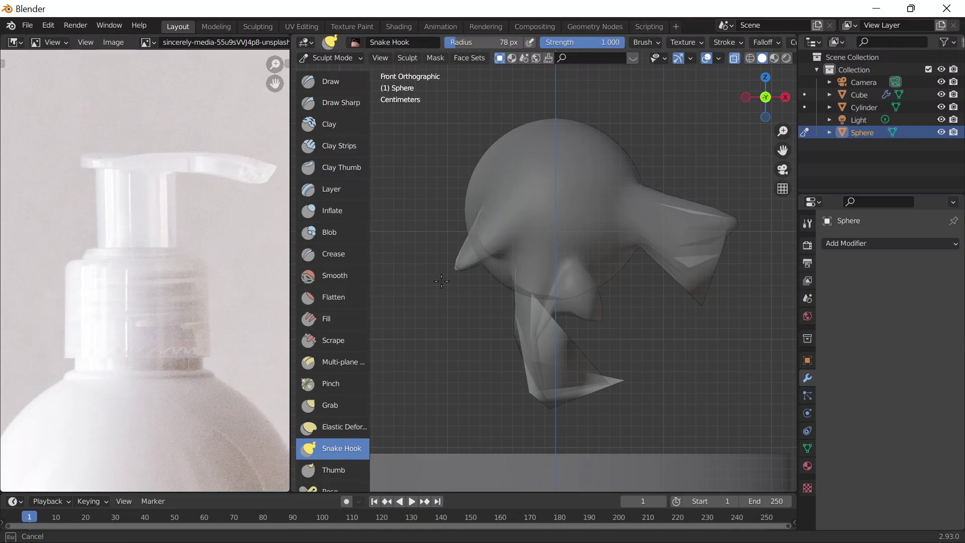
pyautogui.moveTo(442, 281); pyautogui.dragTo(392, 310)
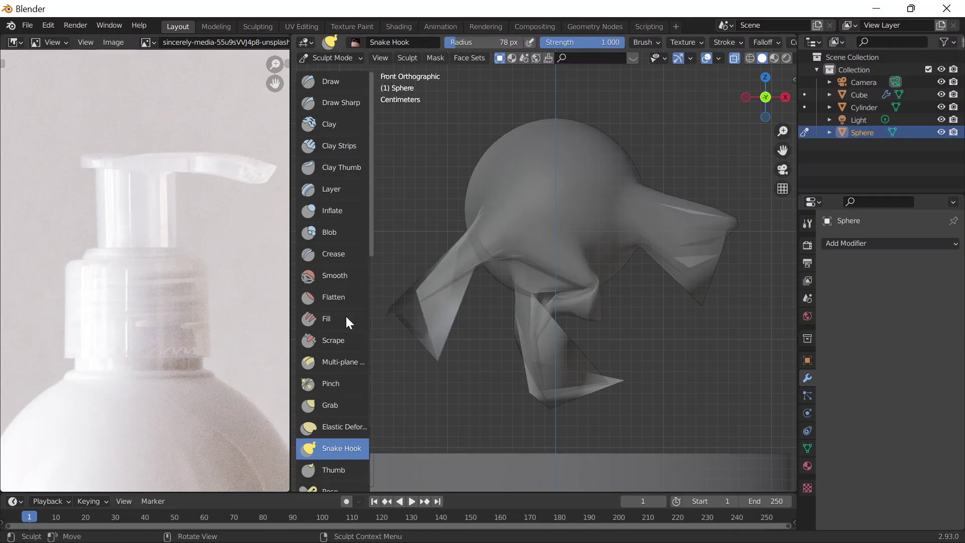
# Step: Try the Thumb and Rotate brushes on the sphere's left edge
pyautogui.scroll(-2, 345, 315)
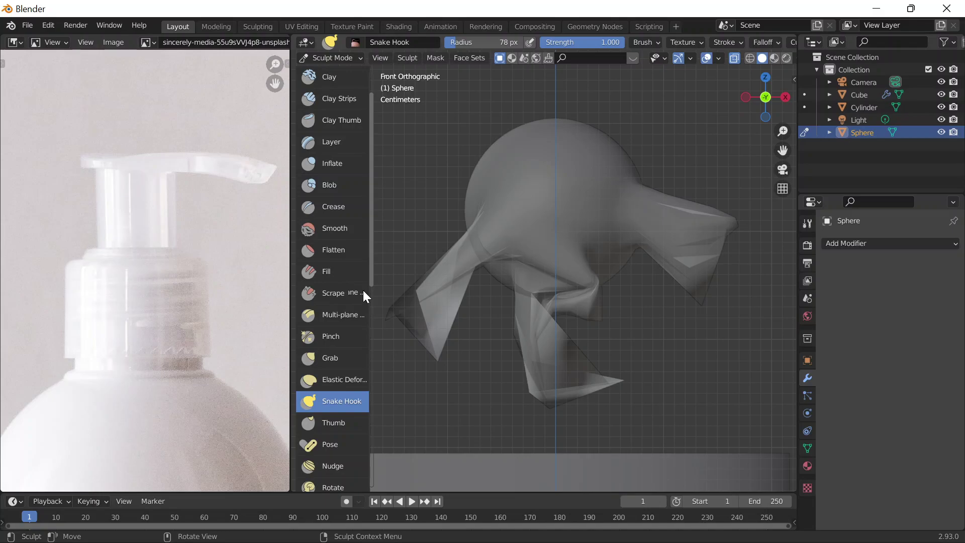
pyautogui.scroll(-7, 363, 291)
pyautogui.click(336, 246)
pyautogui.moveTo(475, 222); pyautogui.dragTo(395, 225)
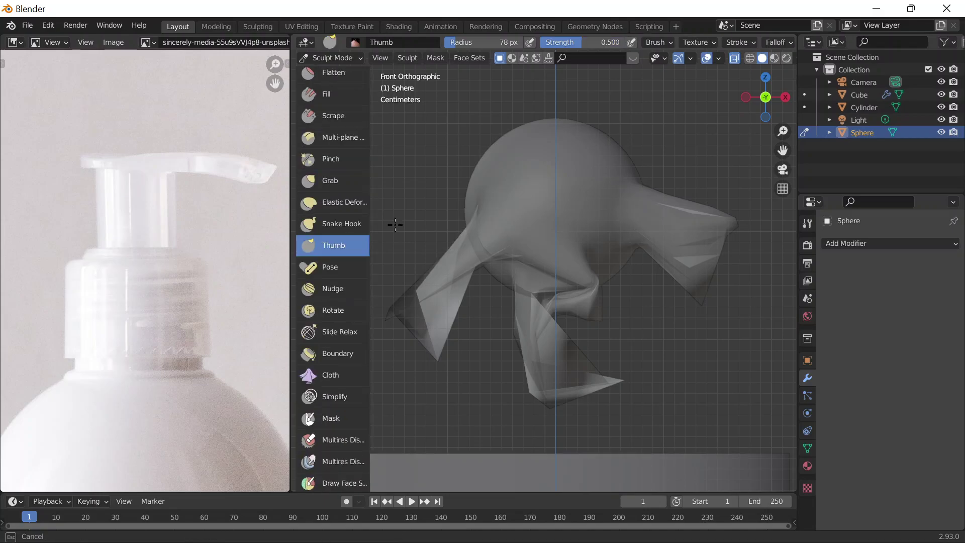
pyautogui.click(333, 310)
pyautogui.moveTo(470, 222); pyautogui.dragTo(503, 249)
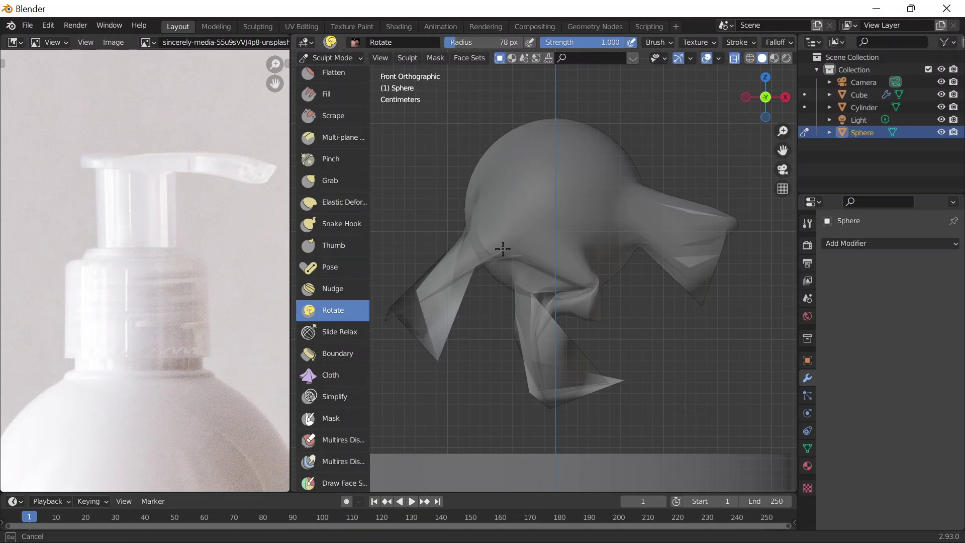
# Step: Try the Nudge, Simplify and Cloth brushes on the stretched sphere, and undo the strokes back to the spout and small lower lump
pyautogui.click(333, 289)
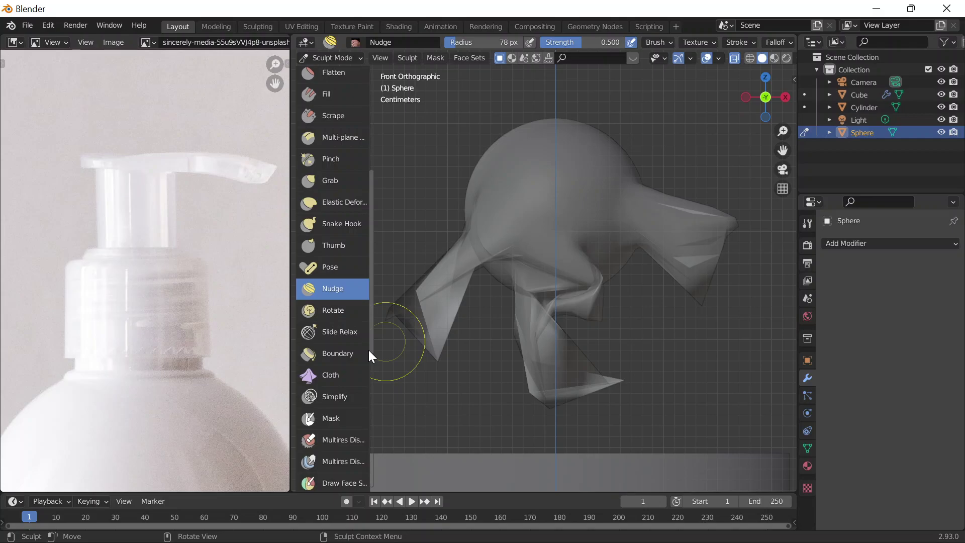
pyautogui.click(333, 396)
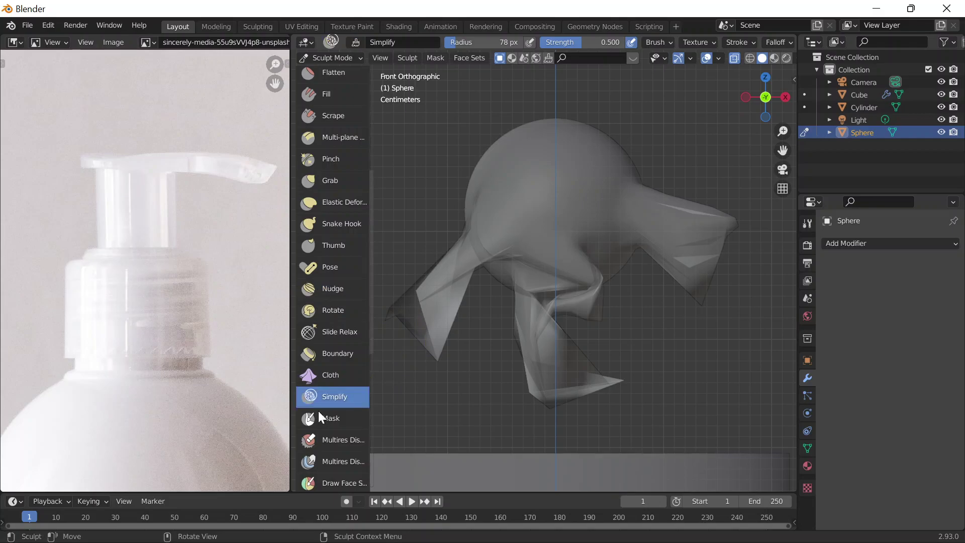
pyautogui.click(322, 375)
pyautogui.moveTo(495, 254); pyautogui.dragTo(516, 260)
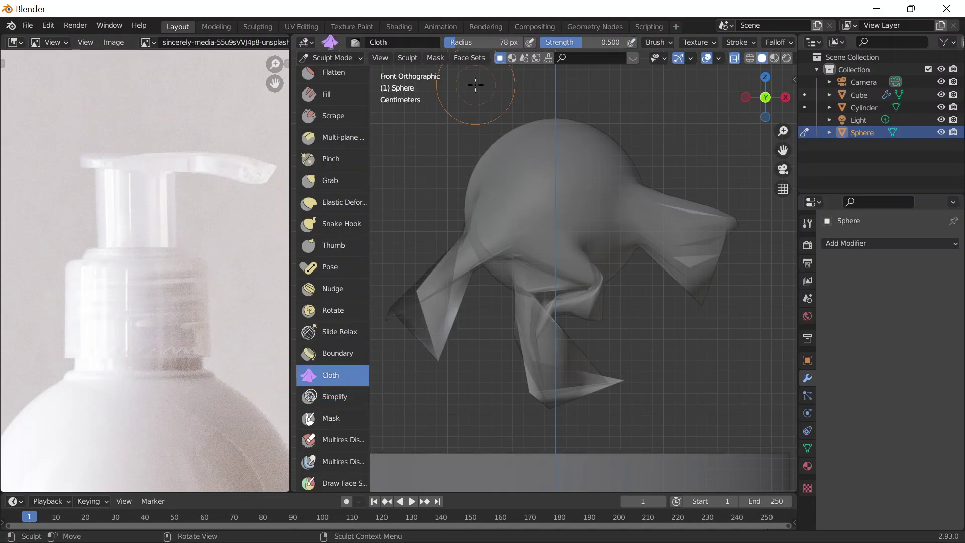
pyautogui.hotkey('ctrl', 'z')
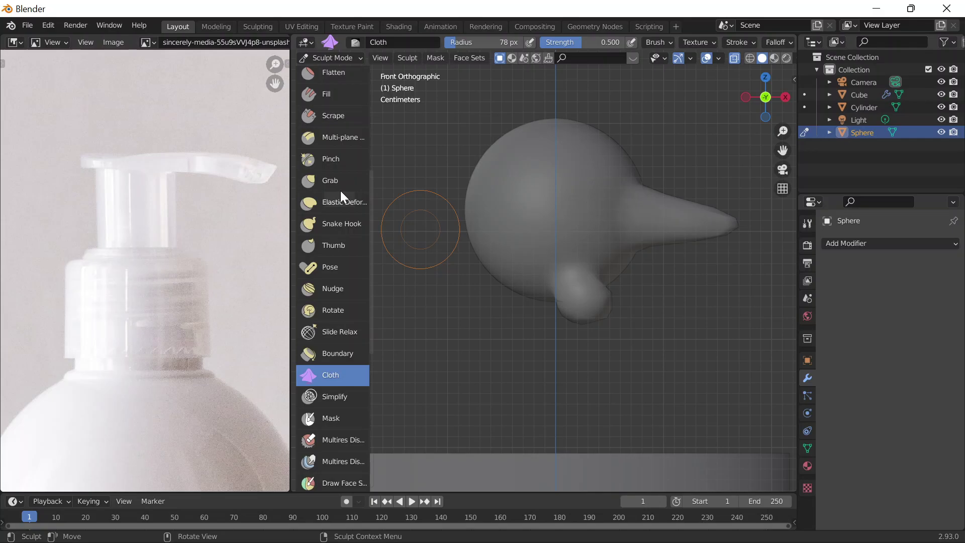
# Step: Push the small lower lump up toward the sphere with the Grab brush
pyautogui.click(333, 137)
pyautogui.click(331, 183)
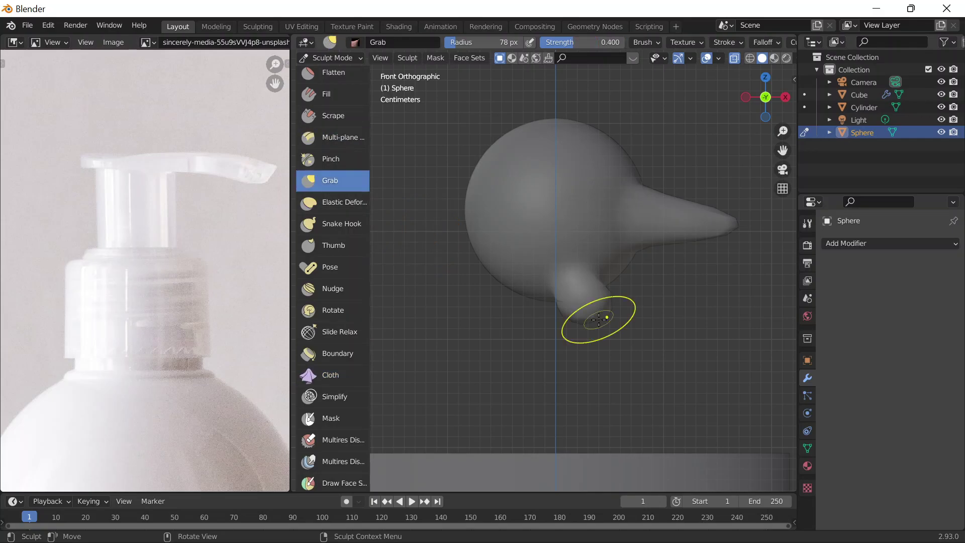
pyautogui.moveTo(600, 319); pyautogui.dragTo(513, 207)
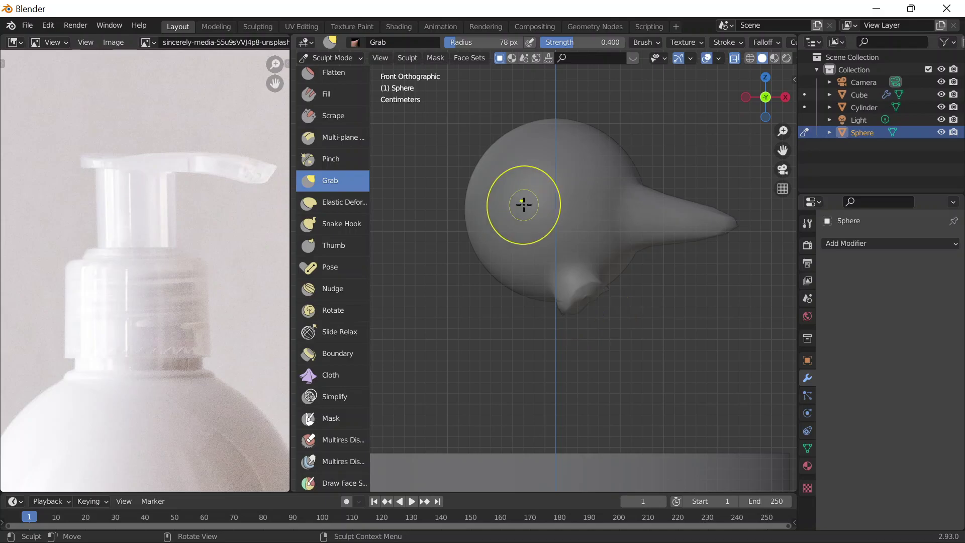
# Step: Return to Object Mode and delete the sculpted sphere
pyautogui.press('Tab')
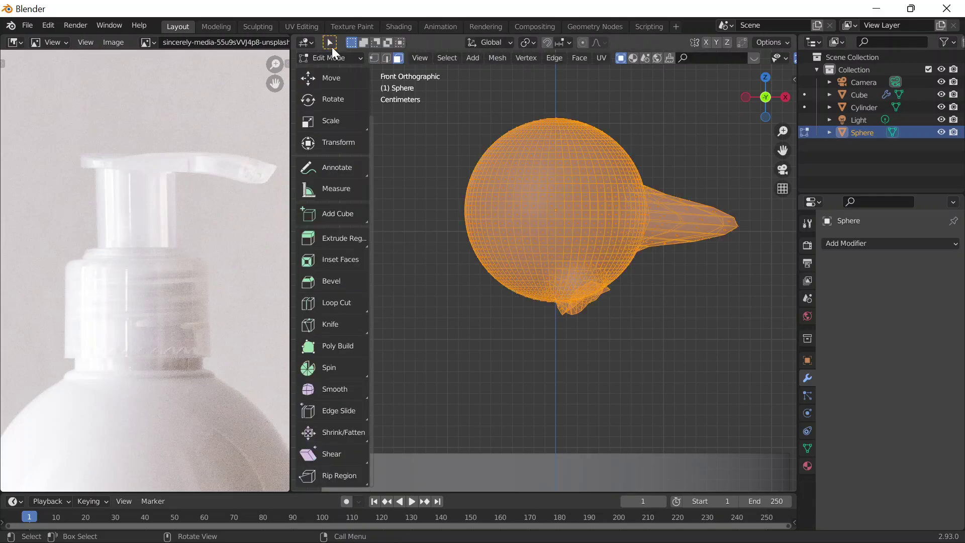
pyautogui.press('Tab')
pyautogui.press('Delete')
# Step: Add a new UV sphere, raise it above the pump's cylinder and scale it down to about 0.11 m across
pyautogui.hotkey('shift', 'a')
pyautogui.moveTo(560, 227)
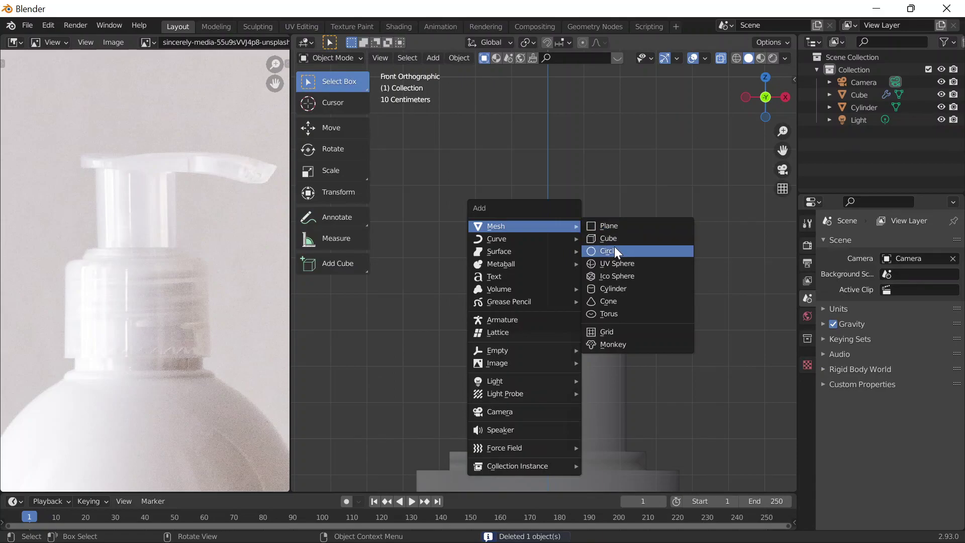
pyautogui.click(617, 263)
pyautogui.press('s')
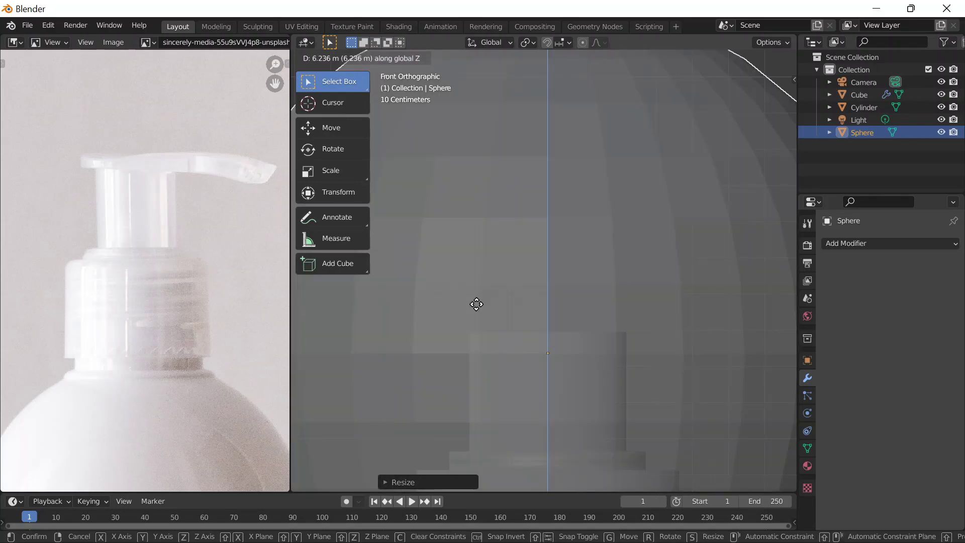
pyautogui.click(476, 303)
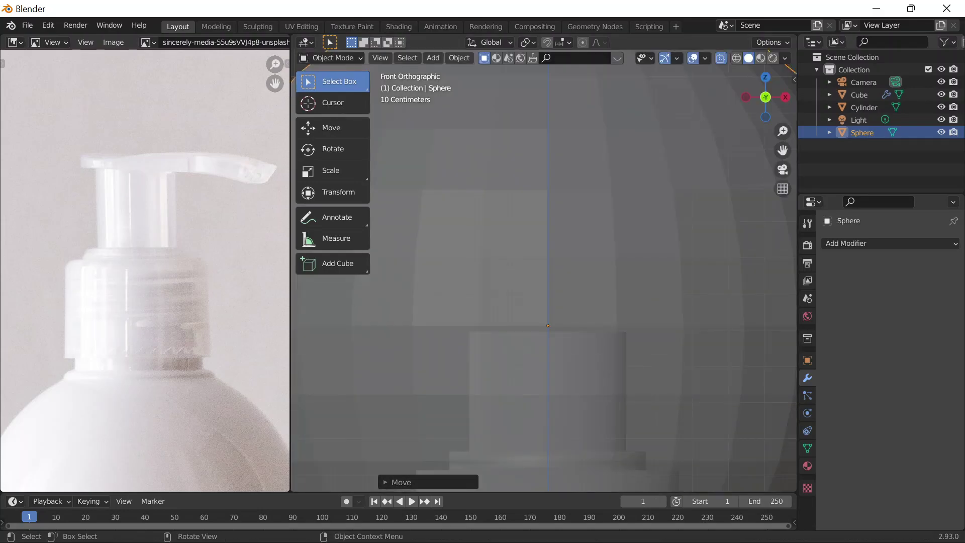
pyautogui.press('s')
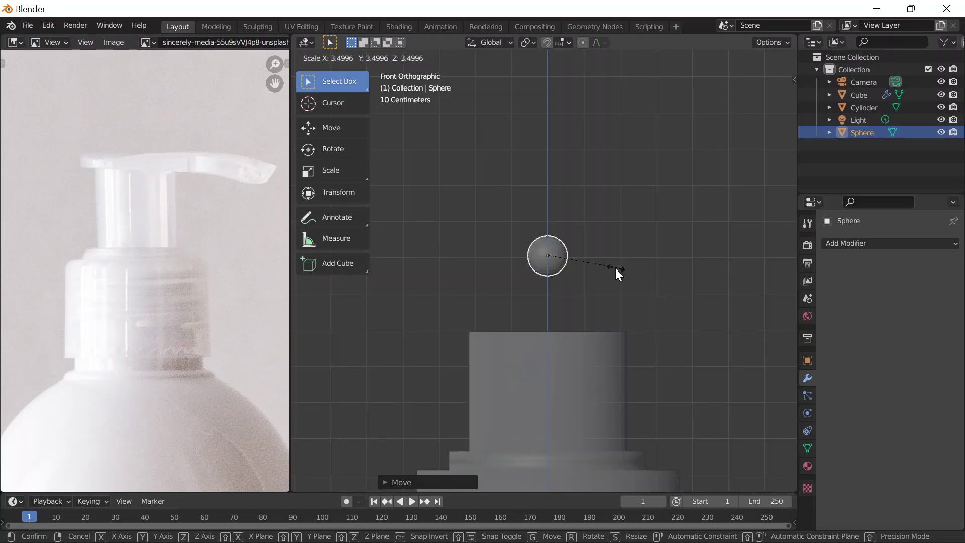
pyautogui.click(616, 268)
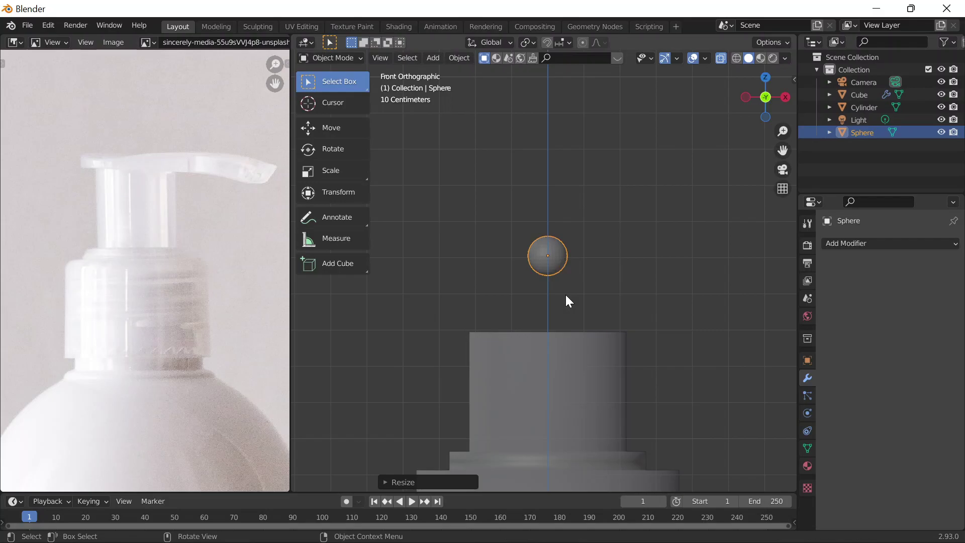
# Step: Stretch the small sphere along the X axis to about 0.41 m wide
pyautogui.press('s')
pyautogui.press('x')
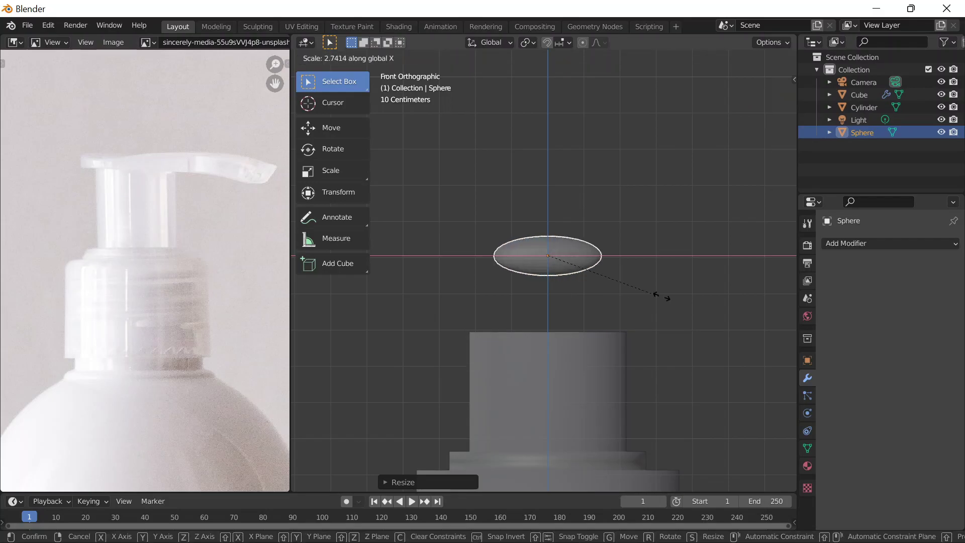
pyautogui.click(723, 277)
pyautogui.press('n')
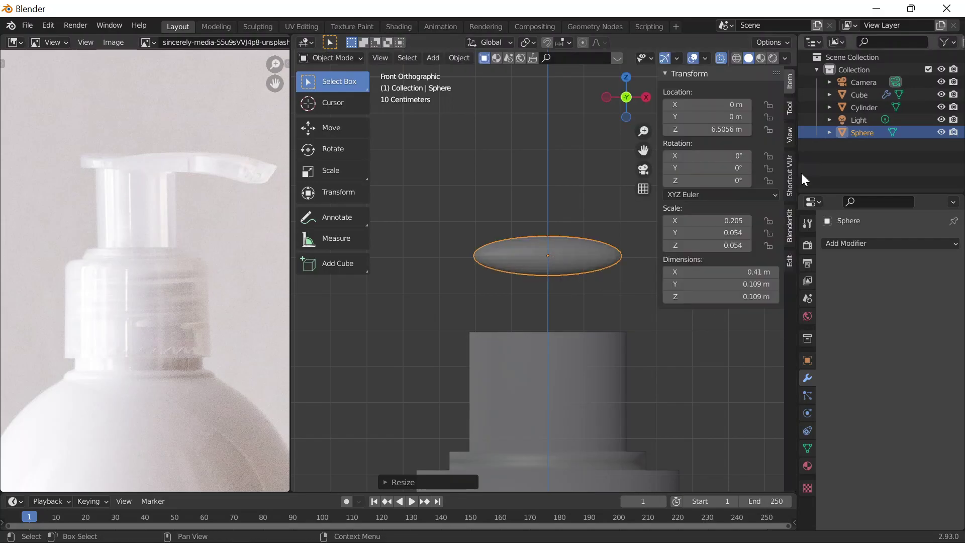
pyautogui.click(783, 184)
pyautogui.click(713, 92)
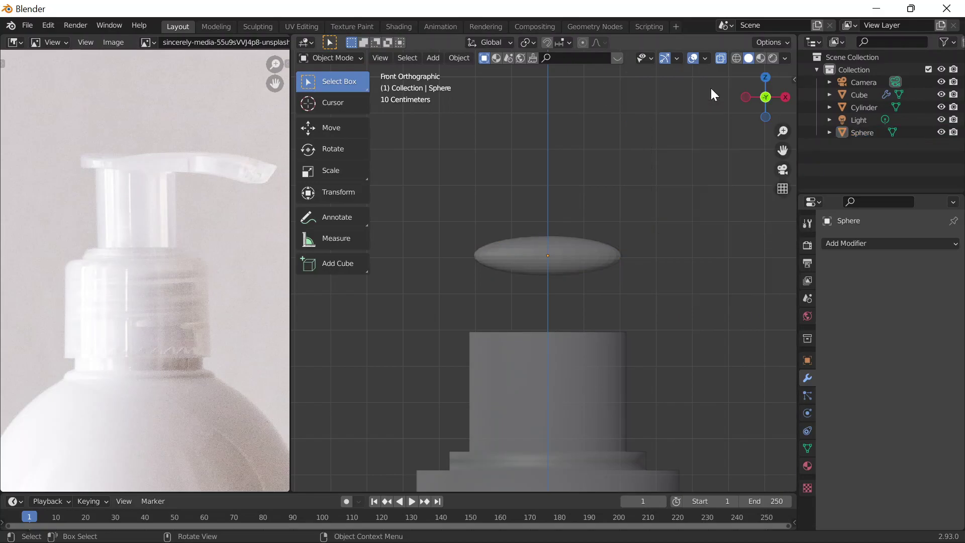
pyautogui.press('n')
# Step: Flatten the stretched sphere along the Z axis into a thin ellipsoid and shade it smooth
pyautogui.click(523, 274)
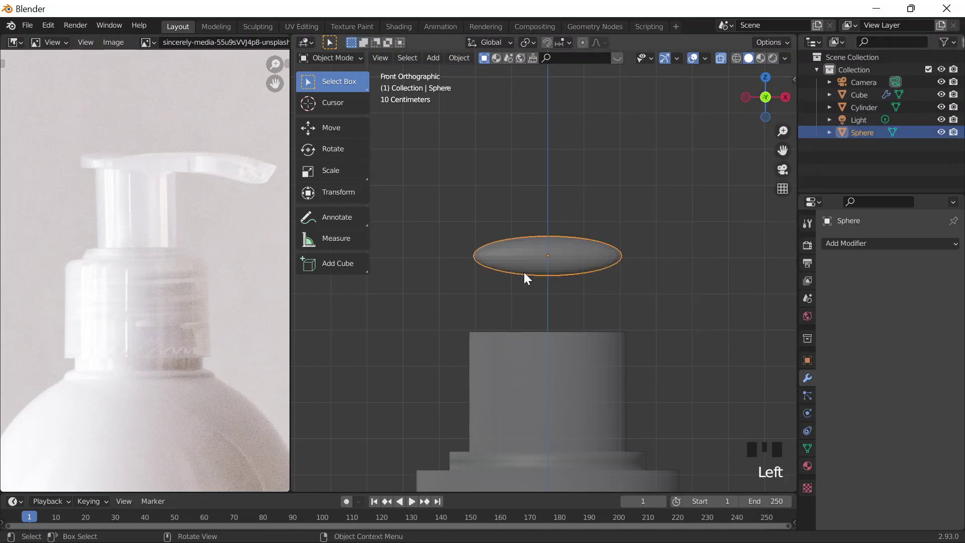
pyautogui.press('s')
pyautogui.press('z')
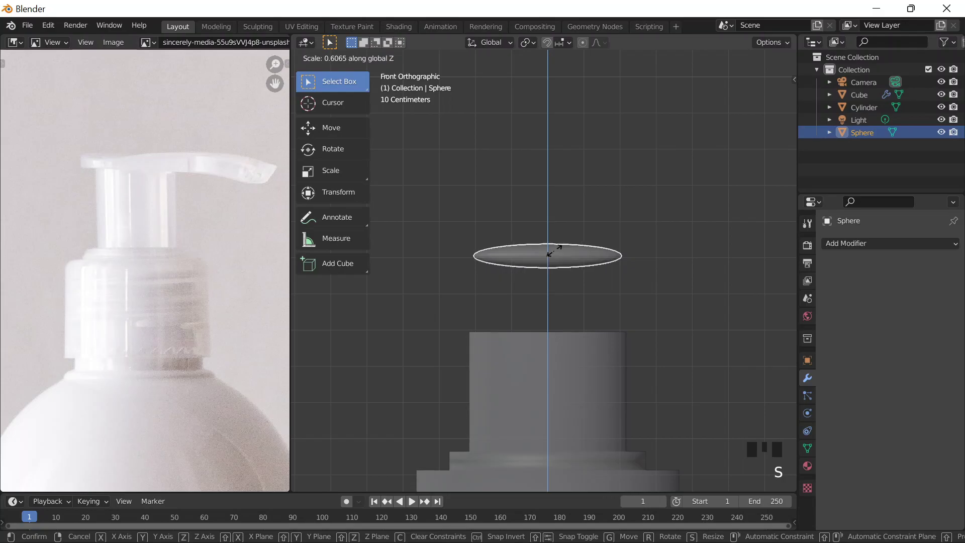
pyautogui.click(553, 247)
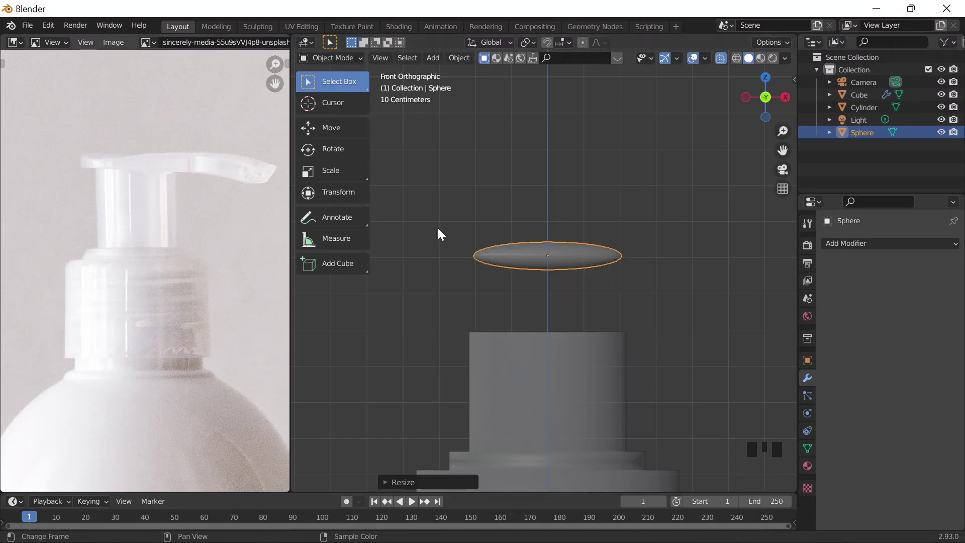
pyautogui.rightClick(575, 254)
# Step: Add a Catmull-Clark Subdivision Surface modifier with viewport level 1 to the flattened sphere and apply it
pyautogui.click(901, 242)
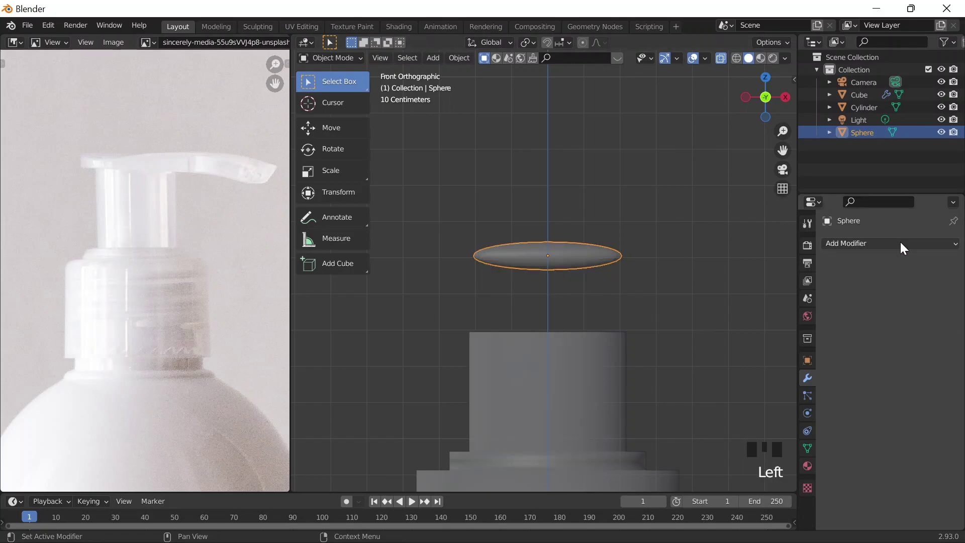
pyautogui.click(702, 465)
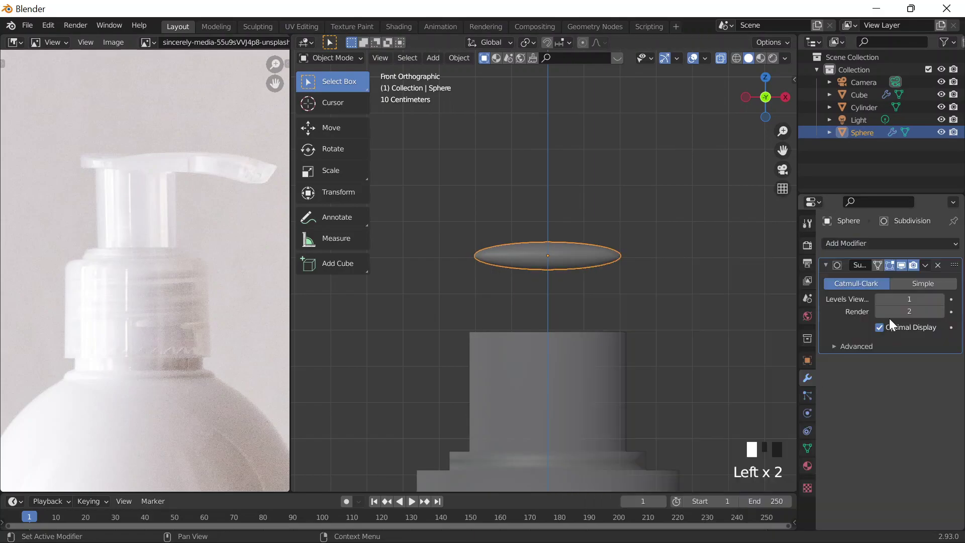
pyautogui.click(926, 265)
pyautogui.click(886, 281)
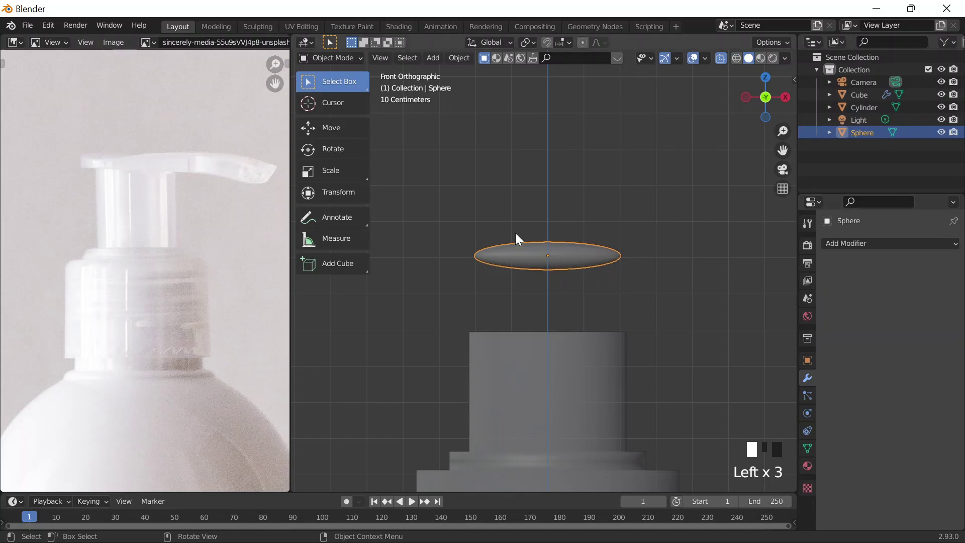
# Step: Switch the flattened sphere to Sculpt Mode
pyautogui.scroll(5, 517, 226)
pyautogui.scroll(-3, 525, 221)
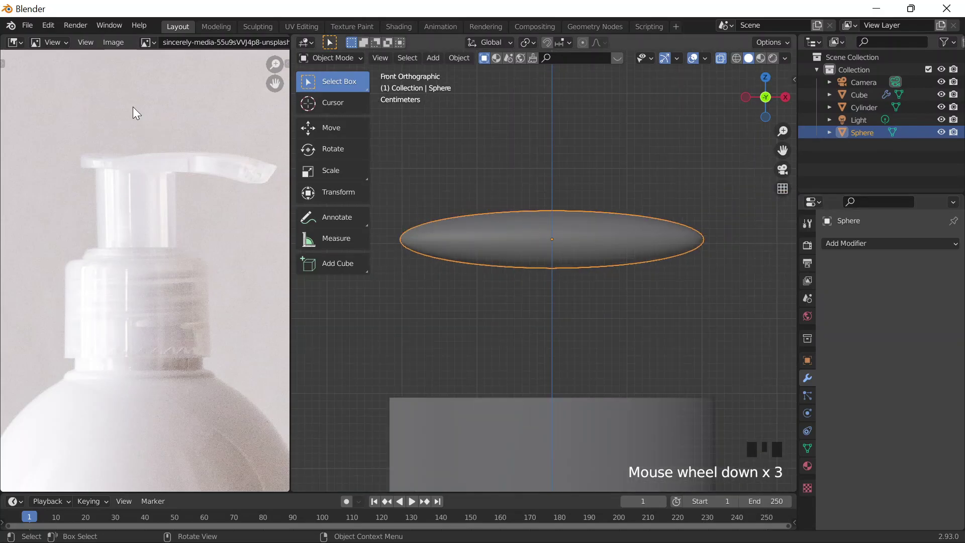
pyautogui.press('Tab')
pyautogui.click(326, 57)
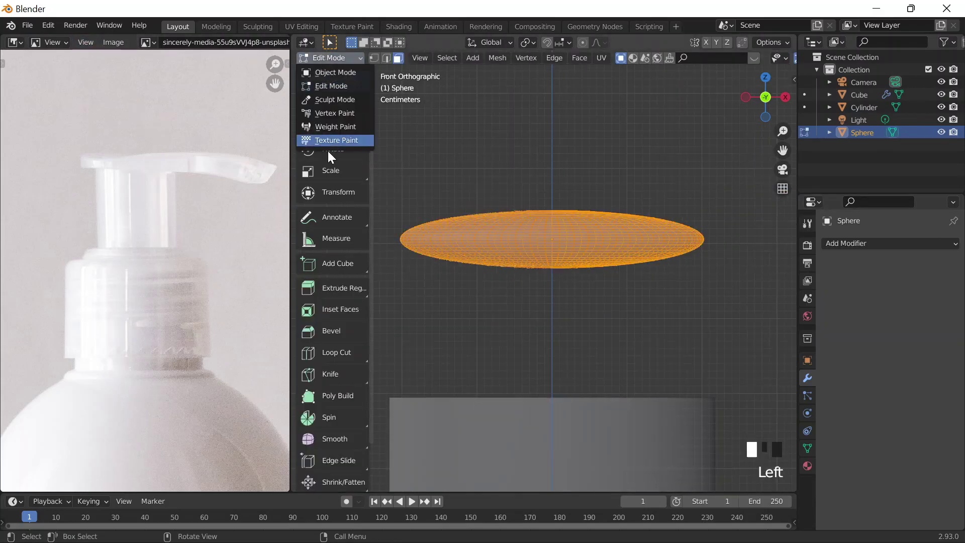
pyautogui.click(319, 98)
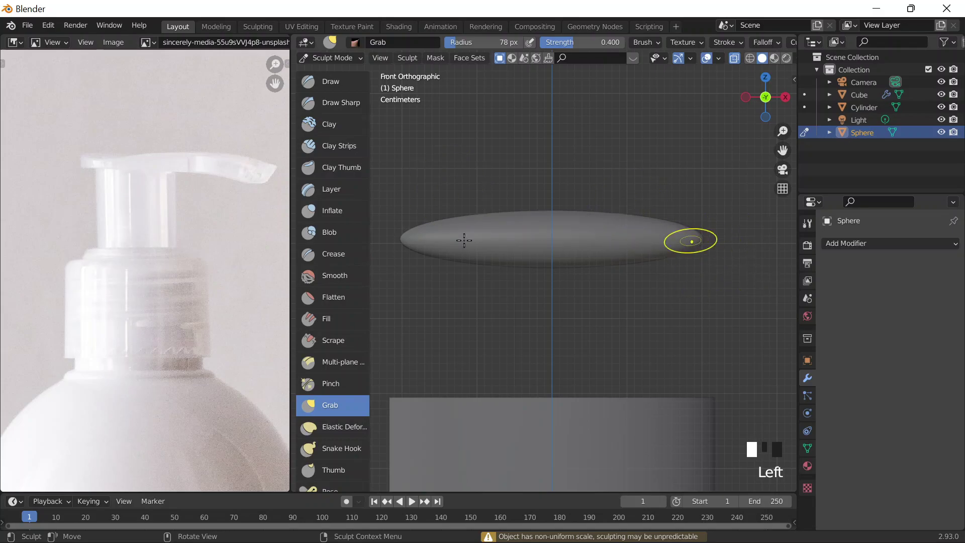
# Step: Try to reshape the right tip of the flattened sphere with the Grab brush, and undo the stroke
pyautogui.click(353, 398)
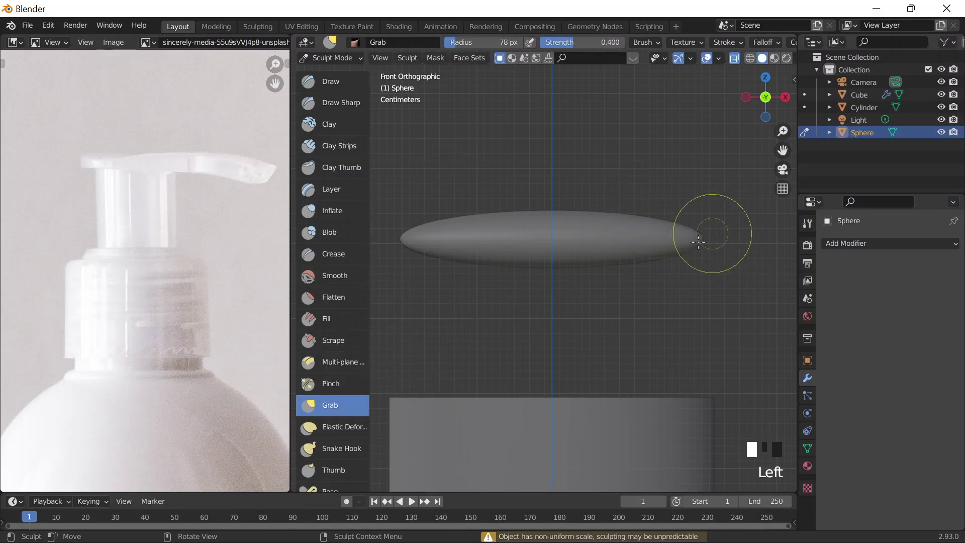
pyautogui.moveTo(701, 255); pyautogui.dragTo(703, 248)
pyautogui.hotkey('ctrl', 'z')
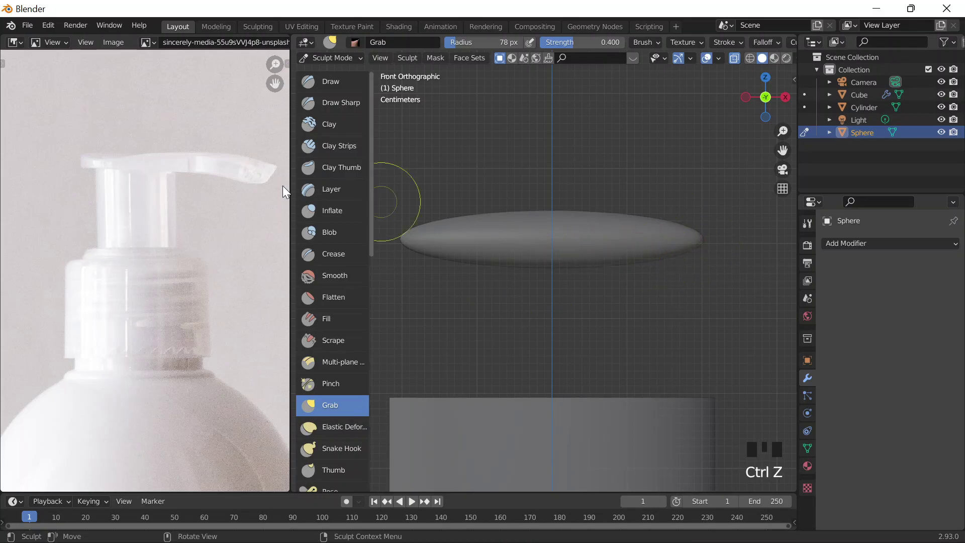
# Step: Try the Scrape brush on the underside of the flattened sphere, and undo the strokes
pyautogui.click(338, 230)
pyautogui.click(316, 398)
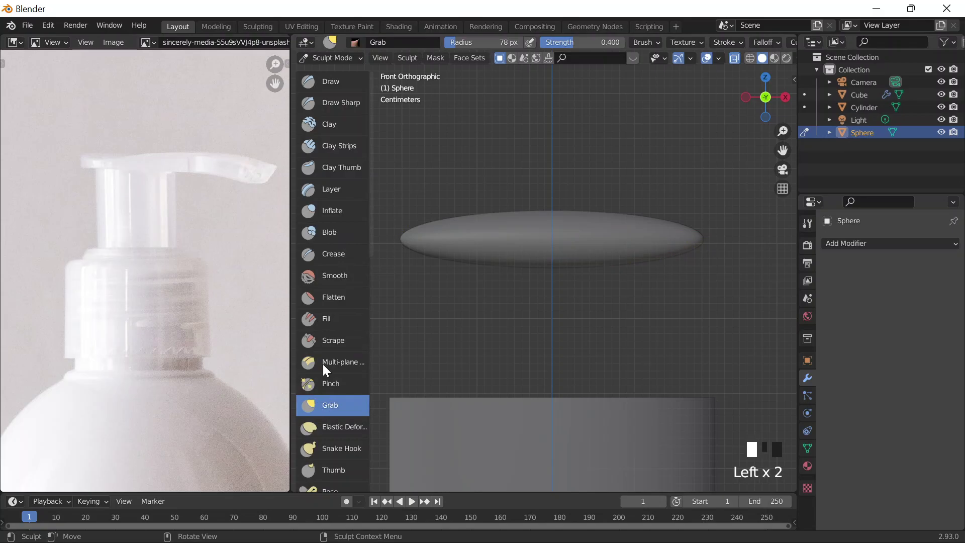
pyautogui.click(332, 448)
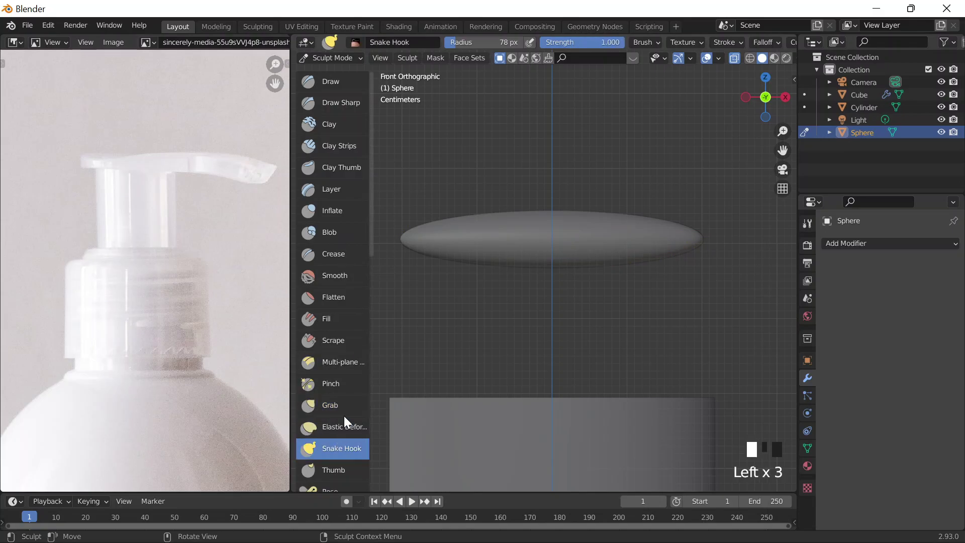
pyautogui.scroll(-5, 314, 201)
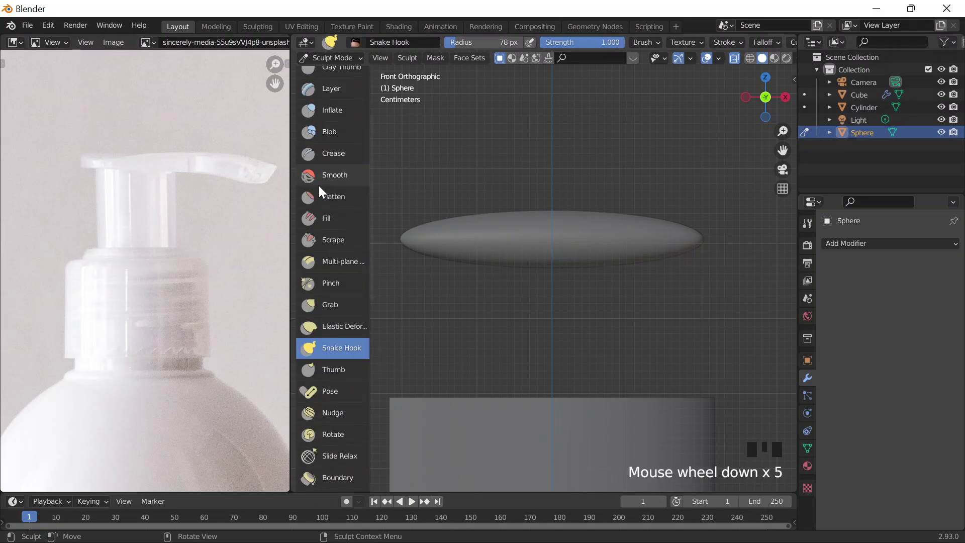
pyautogui.click(312, 176)
pyautogui.click(322, 195)
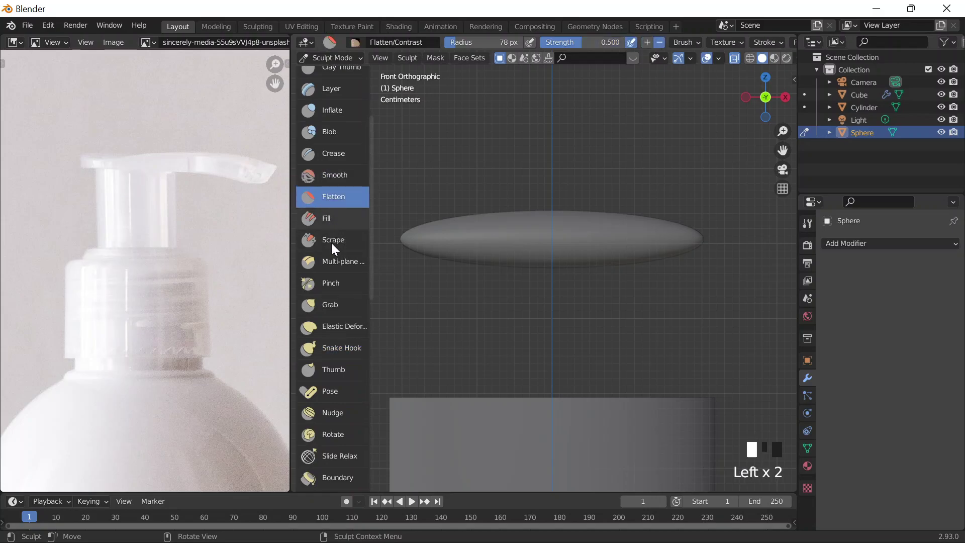
pyautogui.click(327, 239)
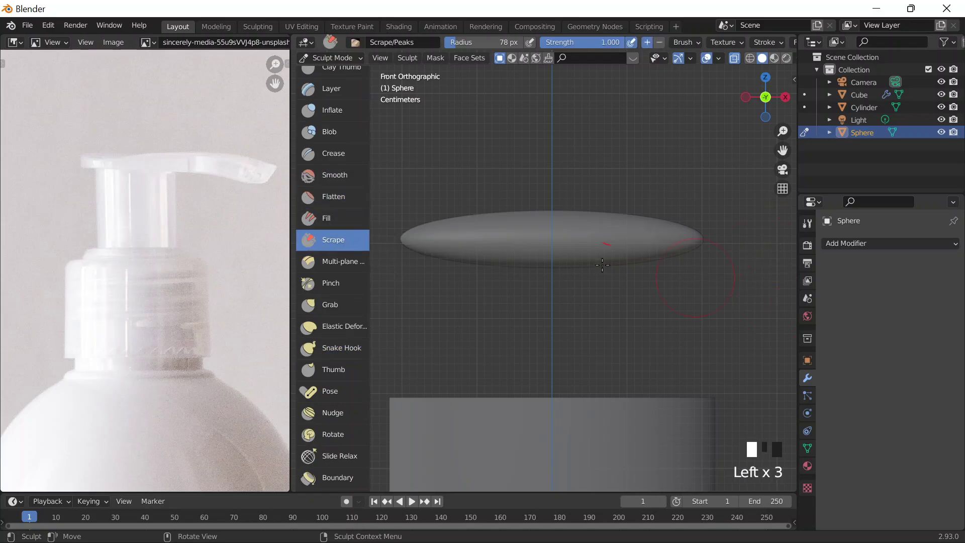
pyautogui.moveTo(606, 263)
pyautogui.mouseDown()
pyautogui.moveTo(599, 255)
pyautogui.moveTo(575, 276)
pyautogui.moveTo(588, 262)
pyautogui.moveTo(572, 266)
pyautogui.mouseUp()
pyautogui.hotkey('alt', 'z')
pyautogui.hotkey('alt', 'z')
pyautogui.hotkey('alt', 'z')
# Step: Try the Pinch and Grab brushes at the underside of the flattened sphere, and undo the stroke
pyautogui.click(345, 281)
pyautogui.click(572, 304)
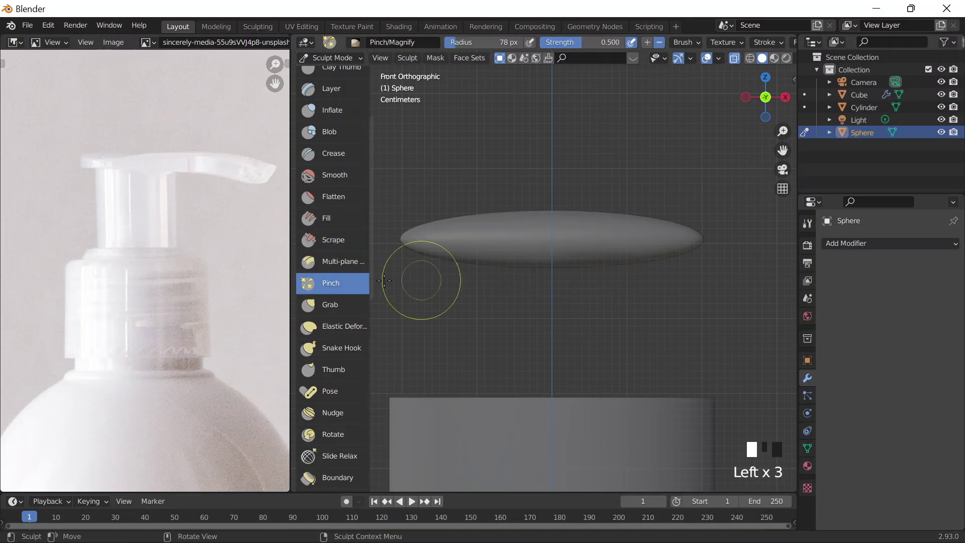
pyautogui.click(331, 305)
pyautogui.moveTo(584, 264)
pyautogui.mouseDown()
pyautogui.moveTo(583, 277)
pyautogui.moveTo(598, 233)
pyautogui.moveTo(579, 272)
pyautogui.mouseUp()
pyautogui.hotkey('ctrl', 'z')
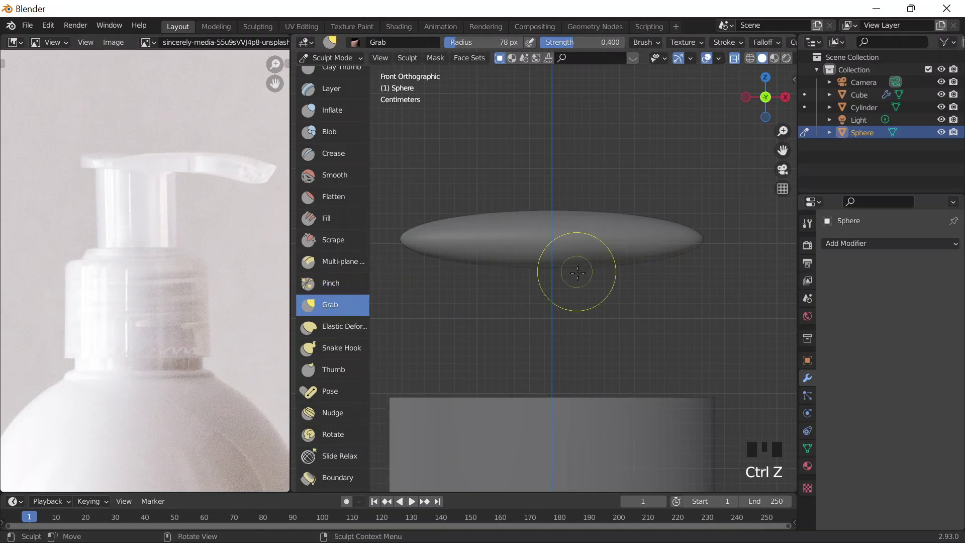
# Step: Push the underside of the flattened sphere upward just right of its middle with the Grab brush to form a hollow
pyautogui.click(594, 272)
pyautogui.click(594, 272)
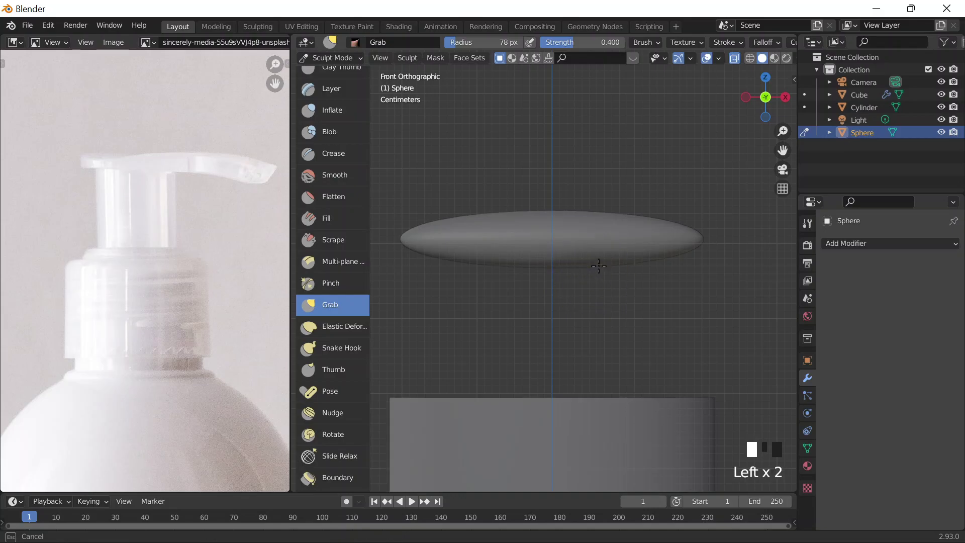
pyautogui.moveTo(592, 266); pyautogui.dragTo(598, 252)
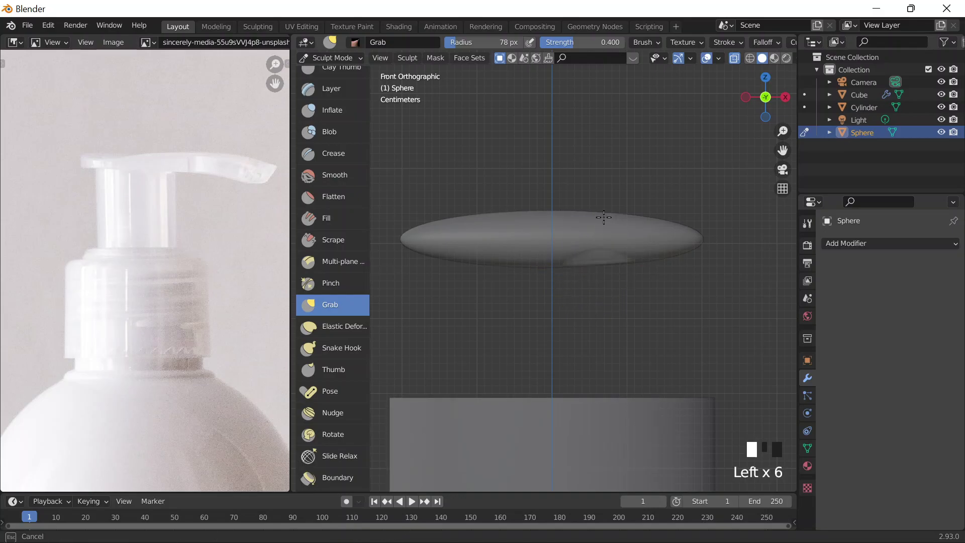
pyautogui.moveTo(605, 214)
pyautogui.mouseDown()
pyautogui.moveTo(582, 270)
pyautogui.moveTo(597, 262)
pyautogui.mouseUp()
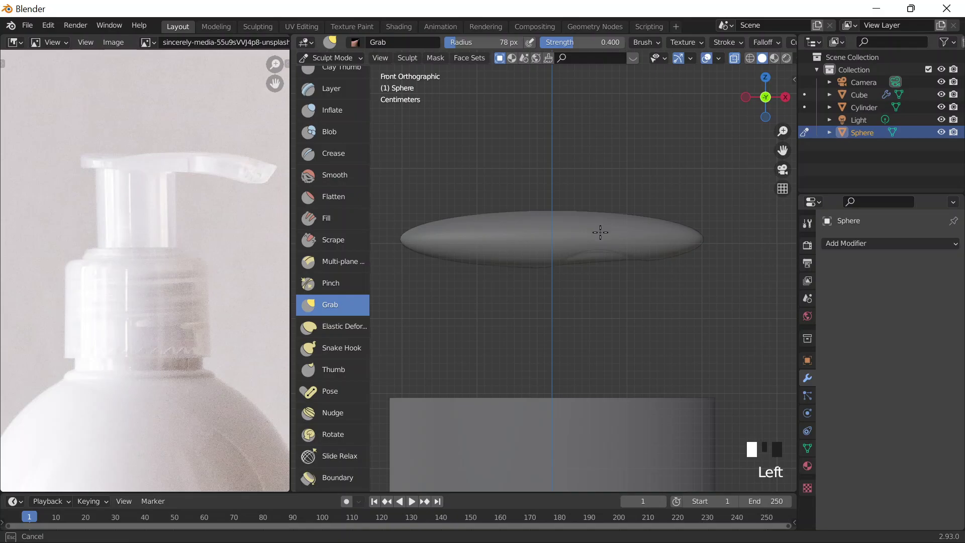
pyautogui.moveTo(599, 235); pyautogui.dragTo(599, 237)
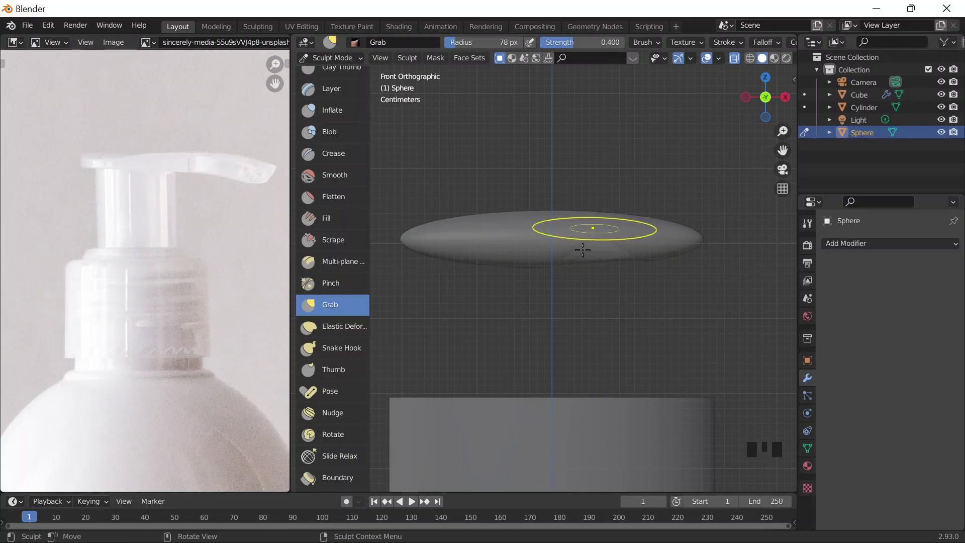
pyautogui.moveTo(589, 253)
pyautogui.mouseDown()
pyautogui.moveTo(600, 227)
pyautogui.moveTo(594, 218)
pyautogui.moveTo(573, 250)
pyautogui.moveTo(593, 232)
pyautogui.mouseUp()
# Step: Try the Snake Hook brush on the right tip of the flattened sphere, and undo the stroke
pyautogui.click(342, 327)
pyautogui.click(349, 344)
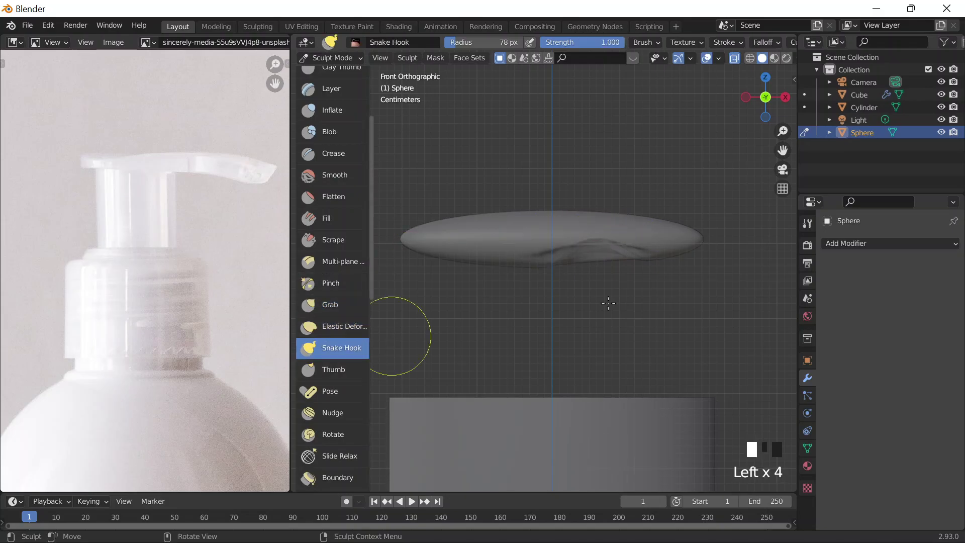
pyautogui.moveTo(703, 237)
pyautogui.mouseDown()
pyautogui.moveTo(697, 257)
pyautogui.moveTo(706, 263)
pyautogui.moveTo(709, 254)
pyautogui.mouseUp()
pyautogui.hotkey('ctrl', 'z')
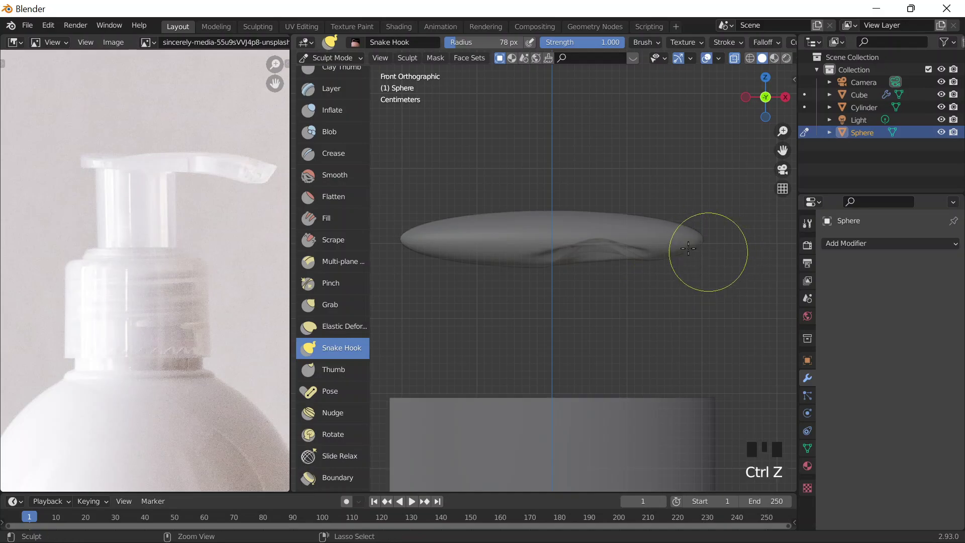
# Step: Bend the right tip of the flattened sphere downward with the Elastic Deform brush and touch it up with the Nudge brush
pyautogui.click(342, 326)
pyautogui.moveTo(705, 237)
pyautogui.mouseDown()
pyautogui.moveTo(702, 287)
pyautogui.moveTo(730, 370)
pyautogui.moveTo(742, 326)
pyautogui.moveTo(748, 339)
pyautogui.moveTo(755, 331)
pyautogui.moveTo(719, 314)
pyautogui.mouseUp()
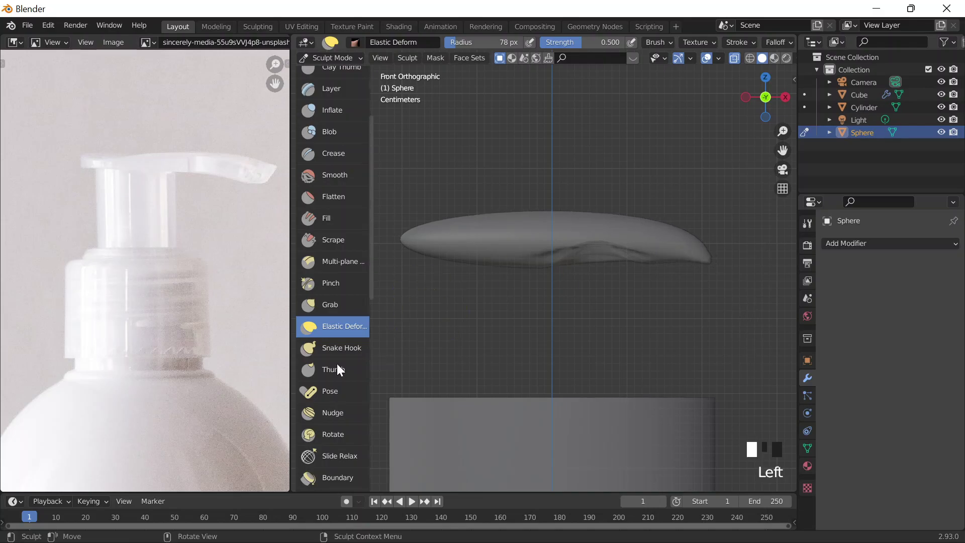
pyautogui.click(335, 412)
pyautogui.moveTo(711, 259); pyautogui.dragTo(705, 262)
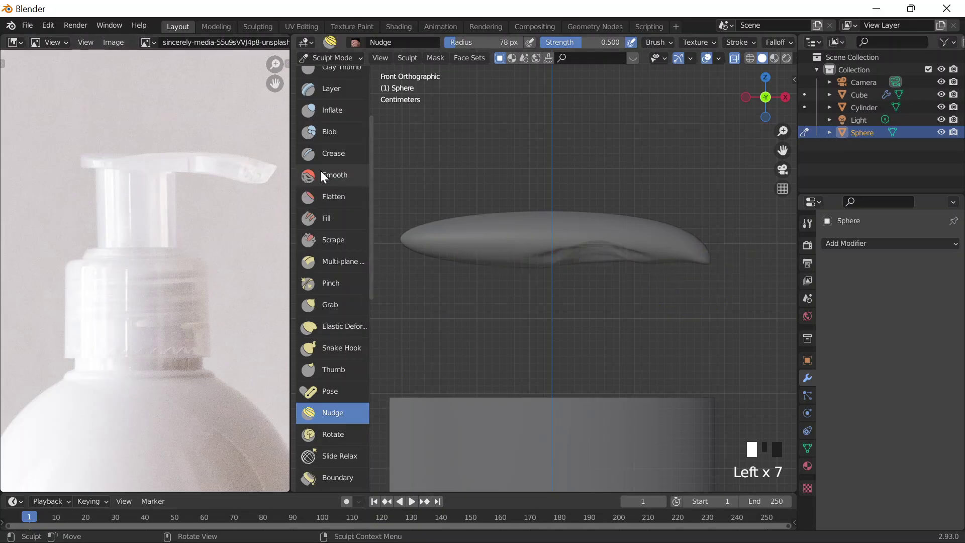
# Step: Flatten the underside of the shape's left half and push up its middle with the Grab brush
pyautogui.click(334, 177)
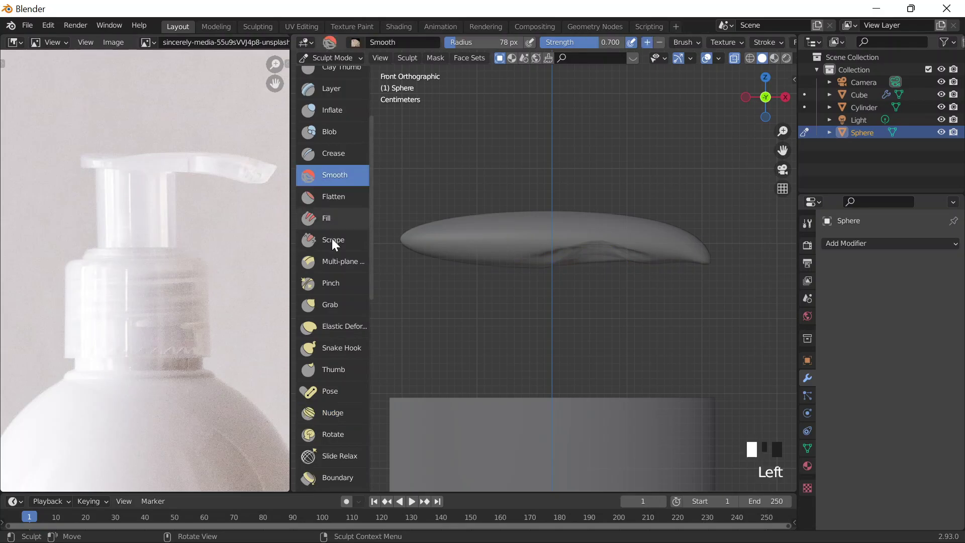
pyautogui.click(331, 245)
pyautogui.moveTo(437, 253); pyautogui.dragTo(439, 250)
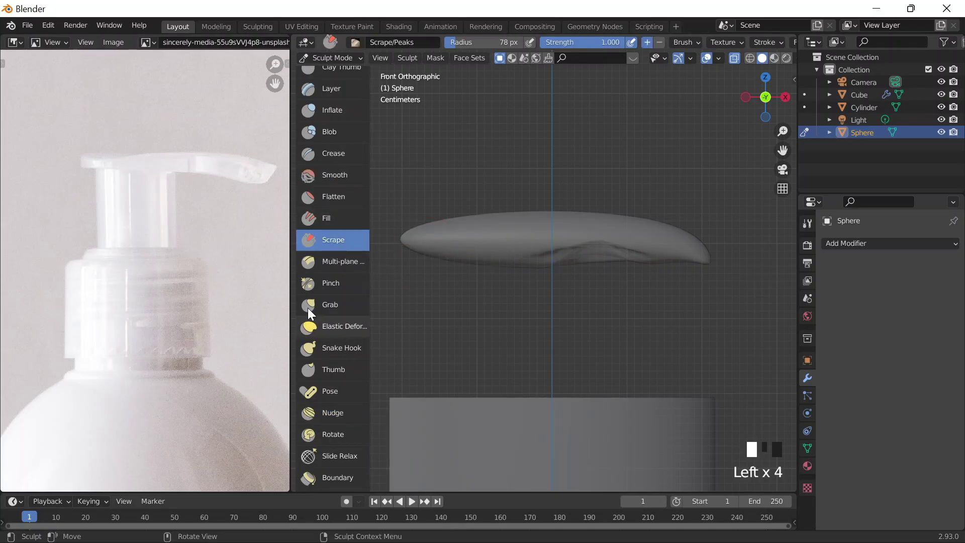
pyautogui.click(331, 305)
pyautogui.moveTo(425, 259)
pyautogui.mouseDown()
pyautogui.moveTo(448, 224)
pyautogui.moveTo(461, 259)
pyautogui.moveTo(445, 252)
pyautogui.moveTo(445, 240)
pyautogui.moveTo(469, 258)
pyautogui.mouseUp()
pyautogui.moveTo(477, 260)
pyautogui.mouseDown()
pyautogui.moveTo(476, 243)
pyautogui.moveTo(467, 245)
pyautogui.moveTo(510, 246)
pyautogui.mouseUp()
pyautogui.moveTo(506, 256)
pyautogui.mouseDown()
pyautogui.moveTo(509, 246)
pyautogui.moveTo(515, 256)
pyautogui.mouseUp()
pyautogui.moveTo(517, 263); pyautogui.dragTo(524, 248)
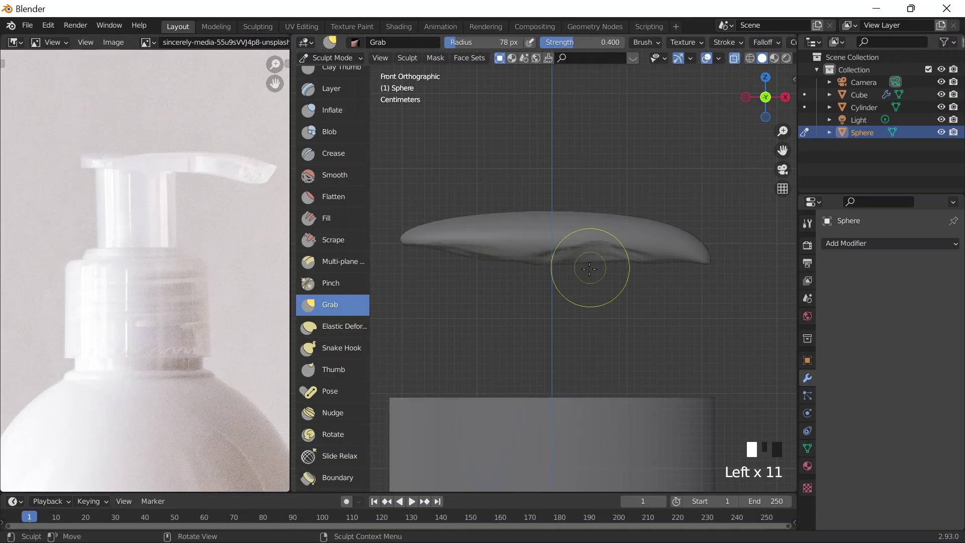
pyautogui.moveTo(589, 269); pyautogui.dragTo(585, 259)
pyautogui.moveTo(588, 264)
pyautogui.mouseDown()
pyautogui.moveTo(583, 251)
pyautogui.moveTo(601, 252)
pyautogui.mouseUp()
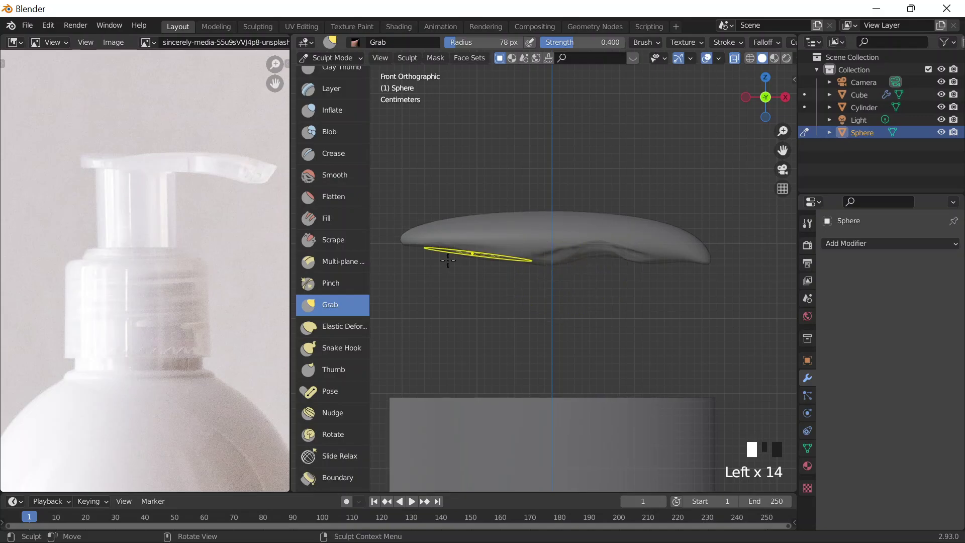
# Step: Stretch the shape's right tip outward and raise its upper side into a blunt spout end with the Elastic Deform brush
pyautogui.click(339, 348)
pyautogui.click(342, 328)
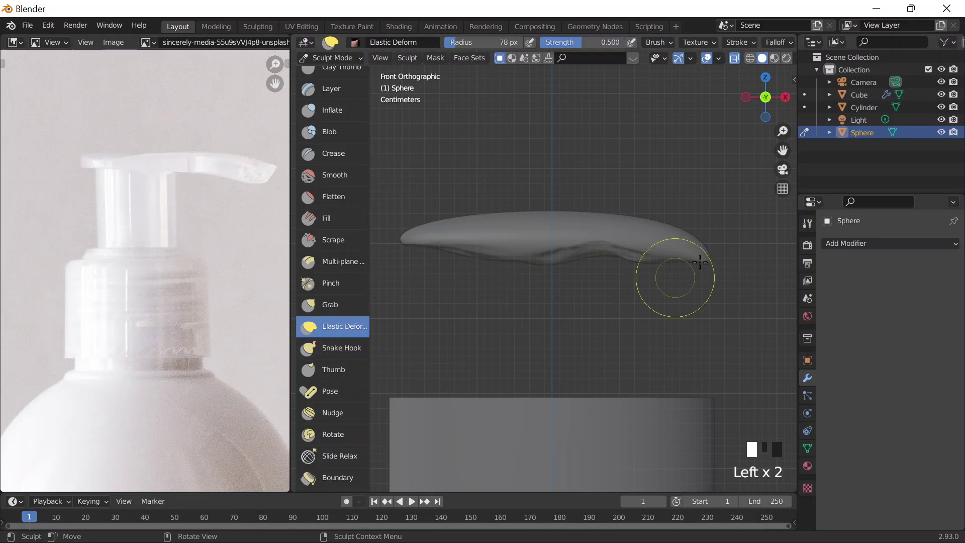
pyautogui.moveTo(701, 253); pyautogui.dragTo(744, 293)
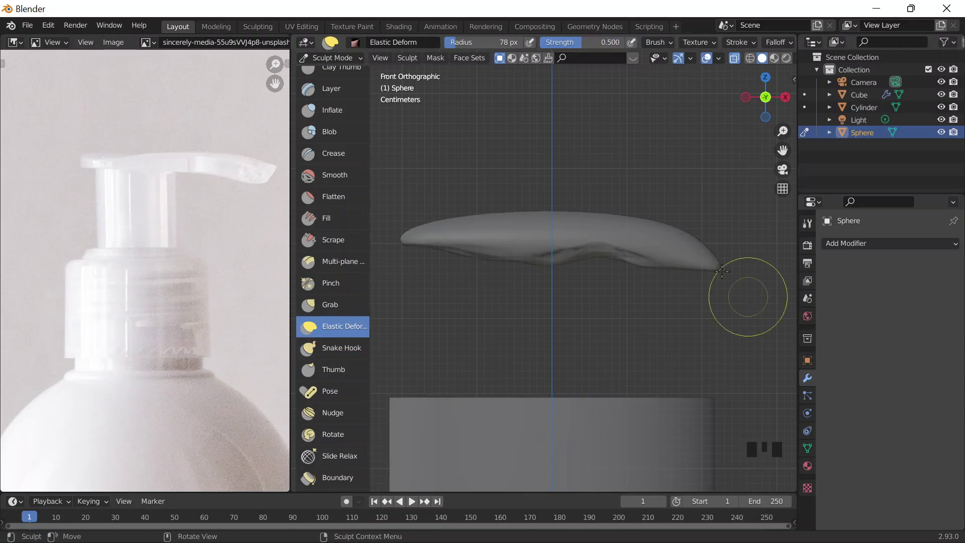
pyautogui.moveTo(713, 253)
pyautogui.mouseDown()
pyautogui.moveTo(760, 181)
pyautogui.moveTo(709, 215)
pyautogui.moveTo(743, 179)
pyautogui.moveTo(734, 186)
pyautogui.mouseUp()
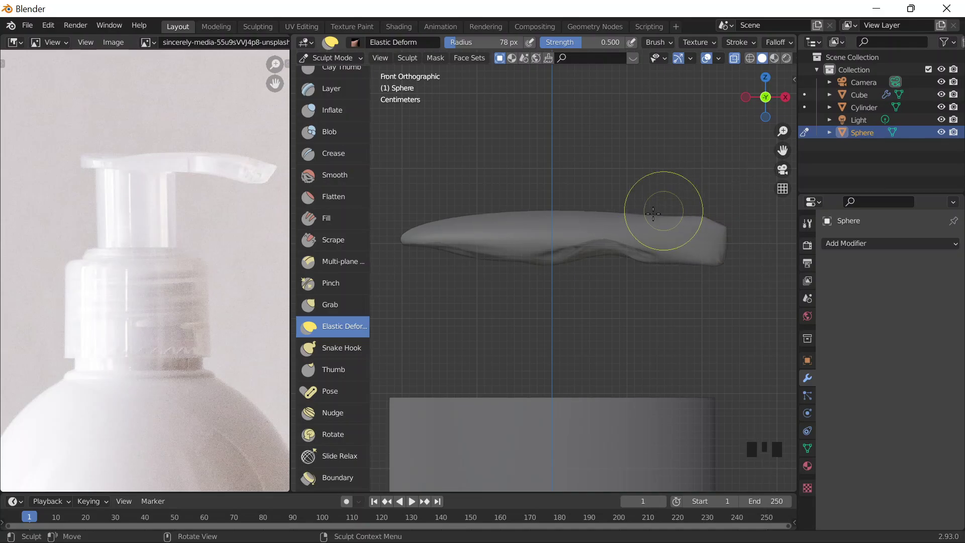
pyautogui.moveTo(648, 216)
pyautogui.mouseDown()
pyautogui.moveTo(673, 185)
pyautogui.moveTo(663, 189)
pyautogui.mouseUp()
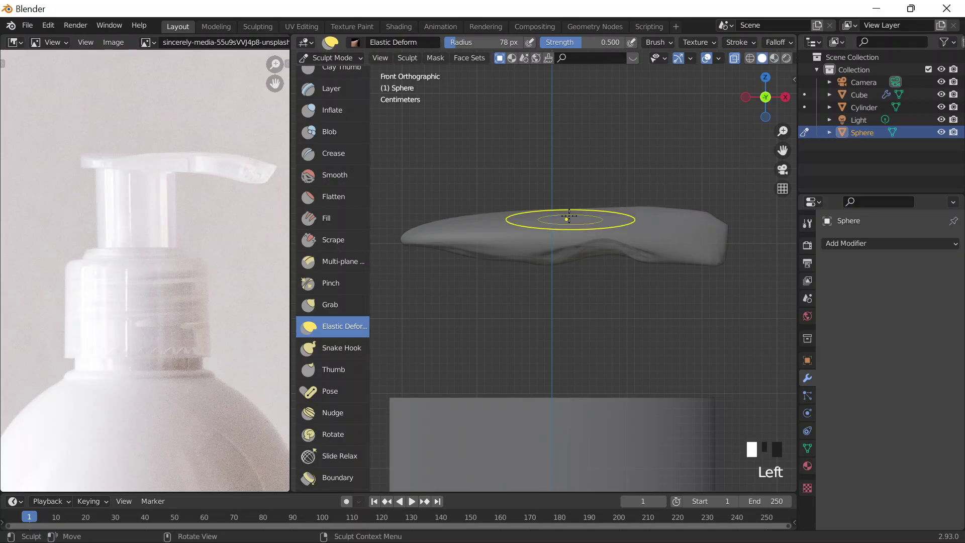
# Step: Press a shallow dip into the upper surface of the shape's left half with the Grab brush
pyautogui.click(336, 303)
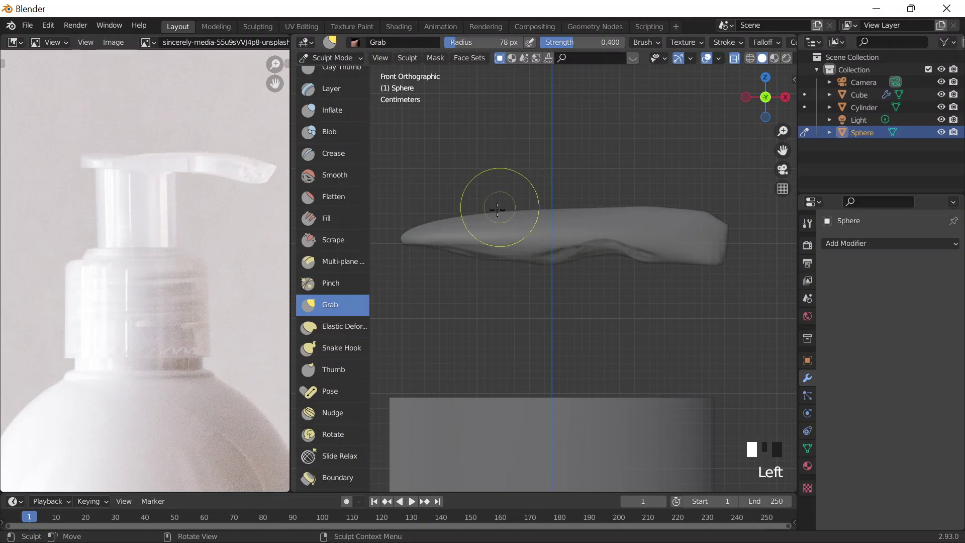
pyautogui.moveTo(497, 209)
pyautogui.mouseDown()
pyautogui.moveTo(497, 249)
pyautogui.moveTo(510, 218)
pyautogui.mouseUp()
pyautogui.click(515, 215)
pyautogui.moveTo(509, 217)
pyautogui.mouseDown()
pyautogui.moveTo(501, 226)
pyautogui.moveTo(512, 216)
pyautogui.mouseUp()
pyautogui.moveTo(512, 216); pyautogui.dragTo(518, 215)
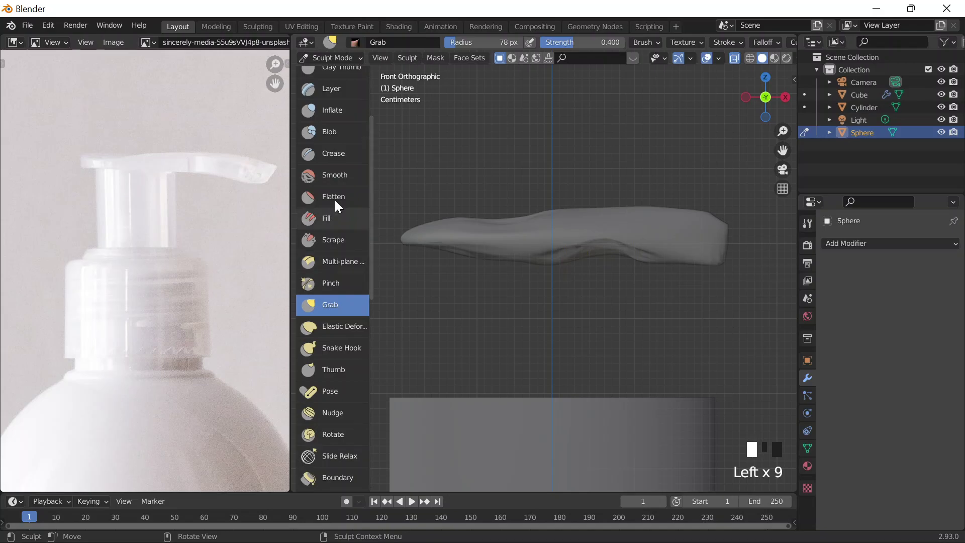
# Step: Smooth the wrinkled underside and the top surface of the sculpted spout with the Smooth brush
pyautogui.click(336, 176)
pyautogui.moveTo(601, 258)
pyautogui.mouseDown()
pyautogui.moveTo(594, 246)
pyautogui.moveTo(524, 261)
pyautogui.moveTo(450, 249)
pyautogui.moveTo(463, 252)
pyautogui.mouseUp()
pyautogui.moveTo(513, 221)
pyautogui.mouseDown()
pyautogui.moveTo(538, 216)
pyautogui.moveTo(565, 227)
pyautogui.mouseUp()
pyautogui.click(565, 227)
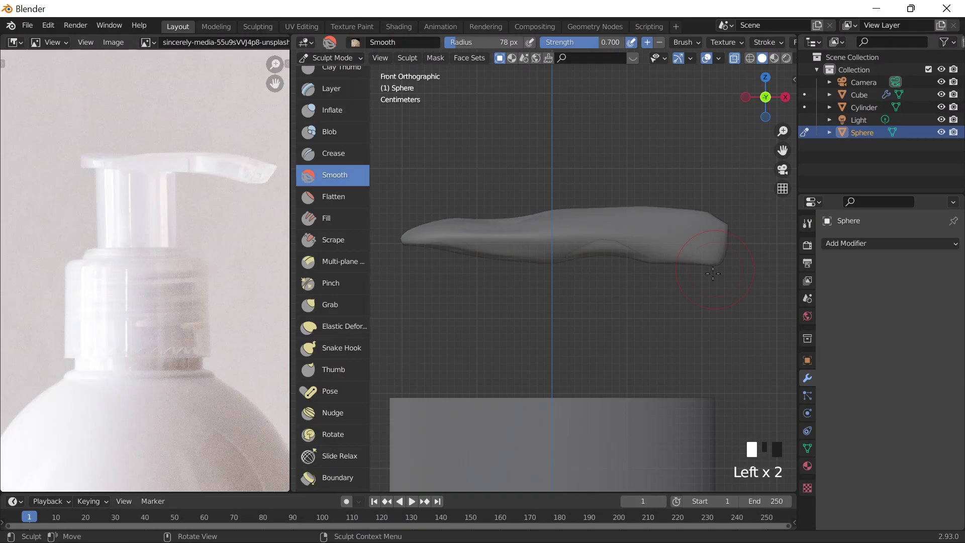
# Step: Inspect the sculpted spout above the bottle and switch it to Object Mode
pyautogui.moveTo(684, 236)
pyautogui.mouseDown(button='middle')
pyautogui.moveTo(656, 154)
pyautogui.moveTo(616, 367)
pyautogui.moveTo(616, 281)
pyautogui.moveTo(605, 314)
pyautogui.moveTo(538, 301)
pyautogui.mouseUp(button='middle')
pyautogui.scroll(-13, 655, 154)
pyautogui.scroll(8, 616, 367)
pyautogui.scroll(5, 605, 313)
pyautogui.scroll(1, 538, 302)
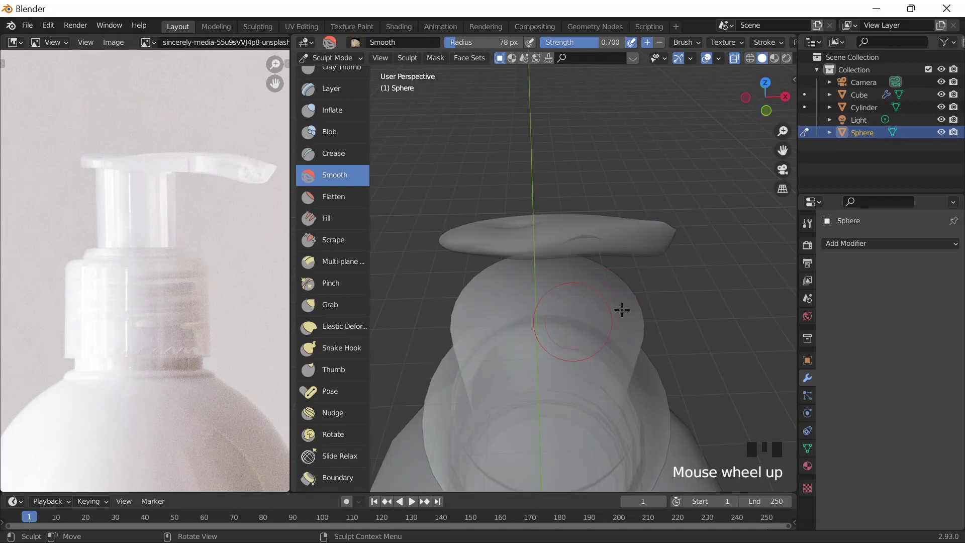
pyautogui.scroll(2, 622, 310)
pyautogui.press('Tab')
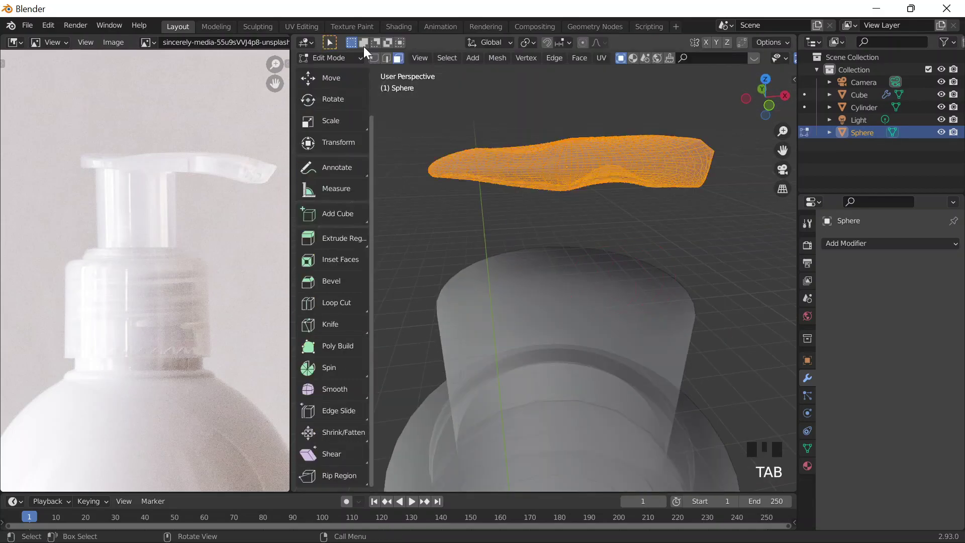
pyautogui.click(339, 59)
pyautogui.click(333, 73)
# Step: Scale the sculpted spout up uniformly to suit the pump neck
pyautogui.scroll(-7, 644, 234)
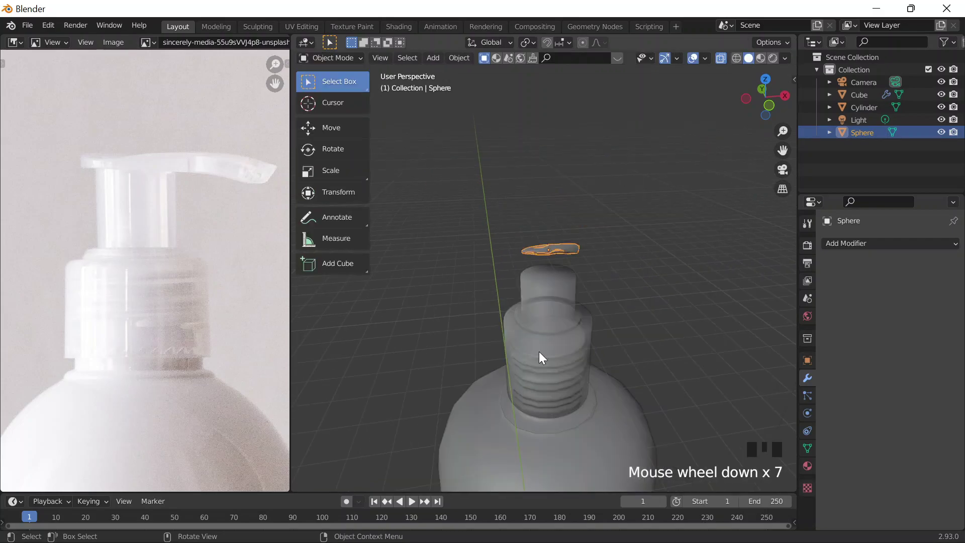
pyautogui.scroll(-2, 539, 351)
pyautogui.press('s')
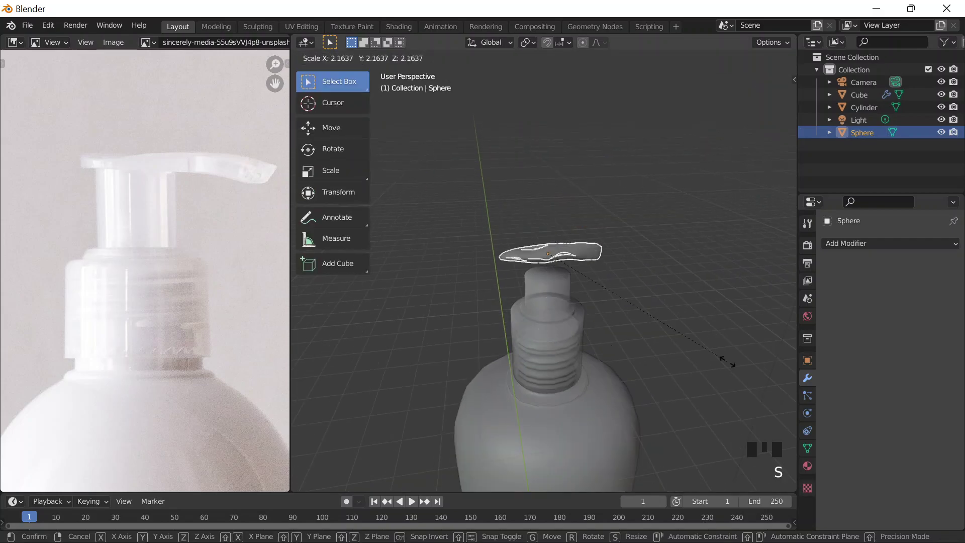
pyautogui.click(620, 337)
# Step: Move the spout down onto the top of the pump neck and turn off X-ray display
pyautogui.moveTo(620, 337); pyautogui.dragTo(600, 299, button='middle')
pyautogui.press('g')
pyautogui.click(605, 321)
pyautogui.hotkey('alt', 'z')
pyautogui.scroll(5, 605, 312)
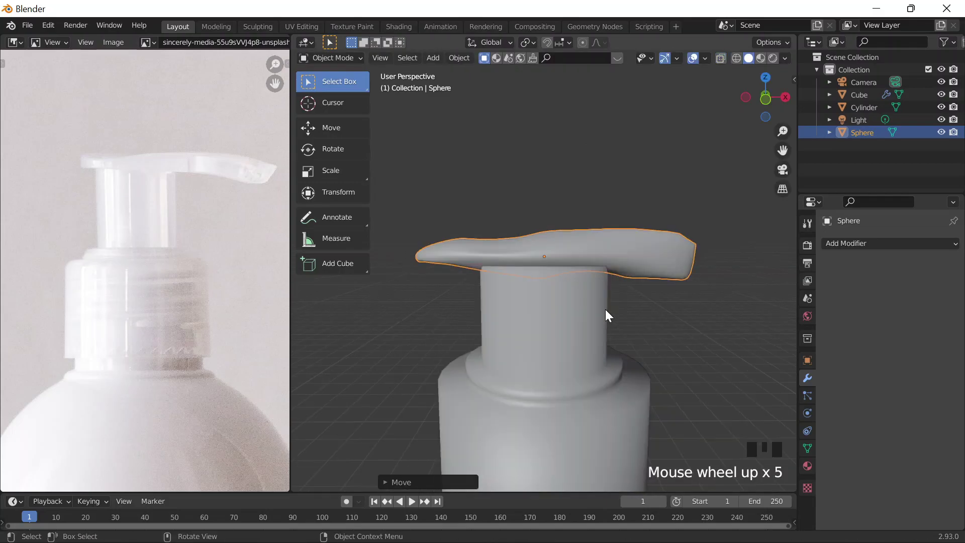
# Step: Move the spout about 0.19 m along the X axis so its thin end sits over the pump neck, and deselect it
pyautogui.press('g')
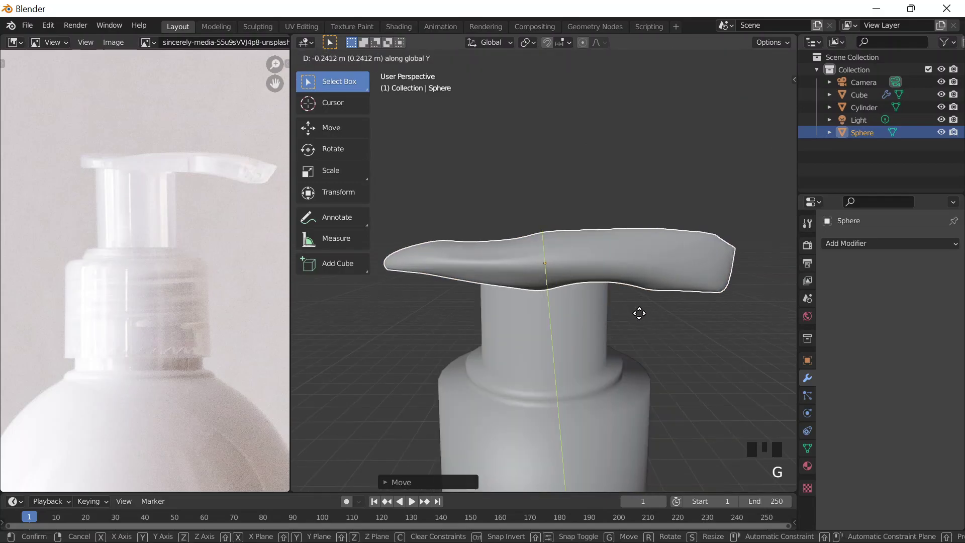
pyautogui.press('x')
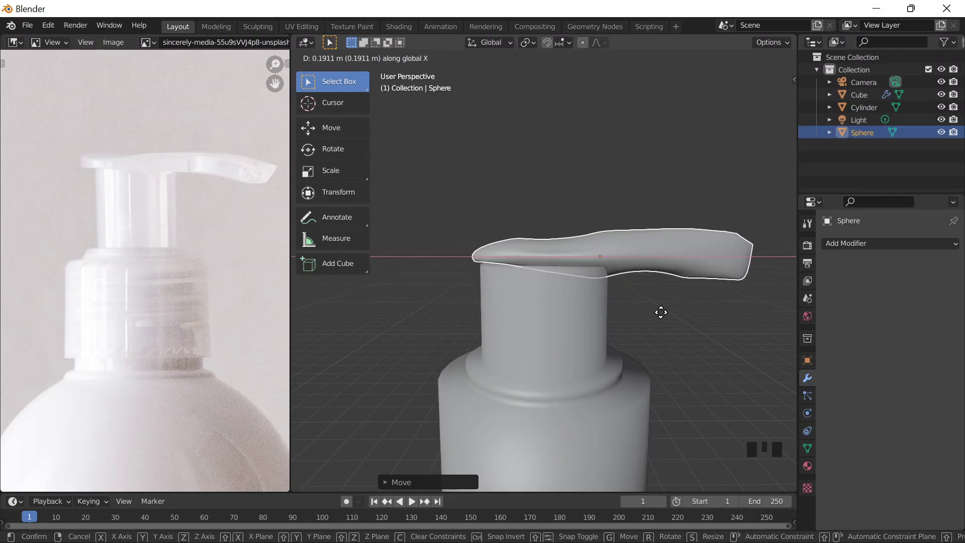
pyautogui.click(661, 312)
pyautogui.scroll(-7, 660, 313)
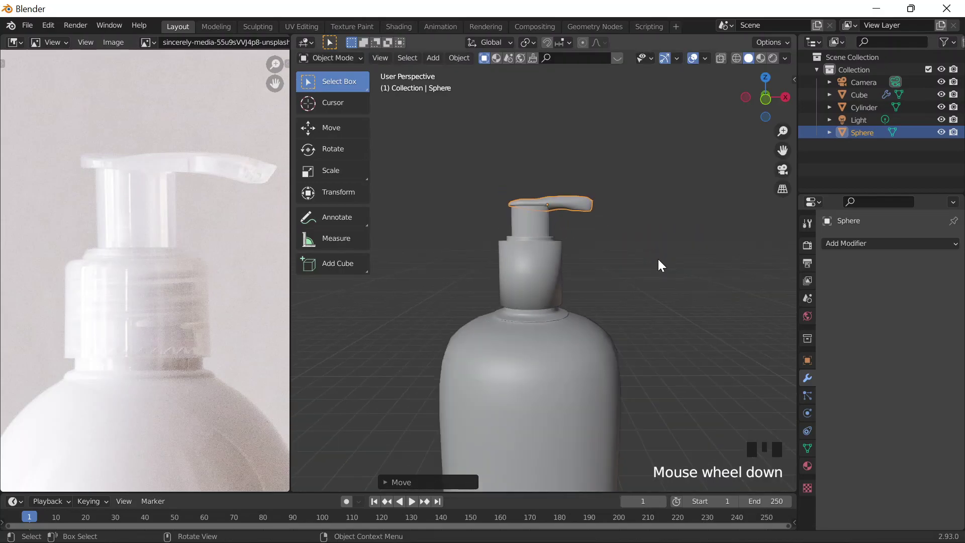
pyautogui.click(652, 255)
pyautogui.scroll(-4, 644, 266)
pyautogui.scroll(8, 566, 271)
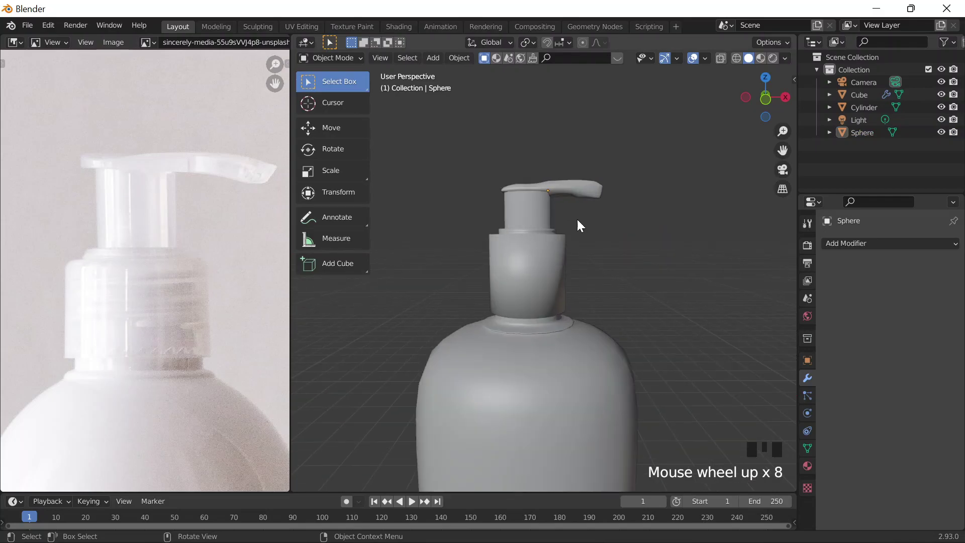
pyautogui.press('Tab')
pyautogui.press('Tab')
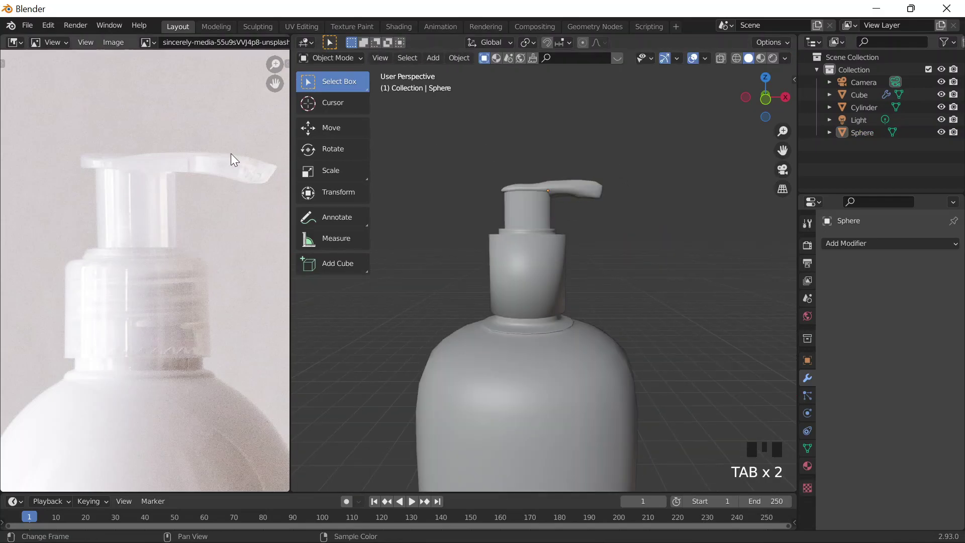
pyautogui.press('Tab')
pyautogui.press('Tab')
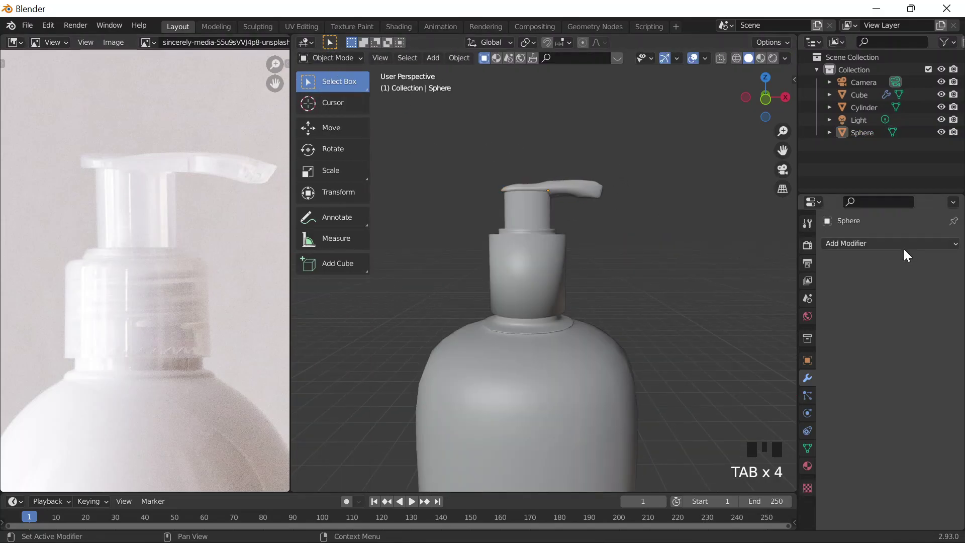
# Step: Add a Subdivision Surface modifier to the spout and apply it
pyautogui.click(880, 243)
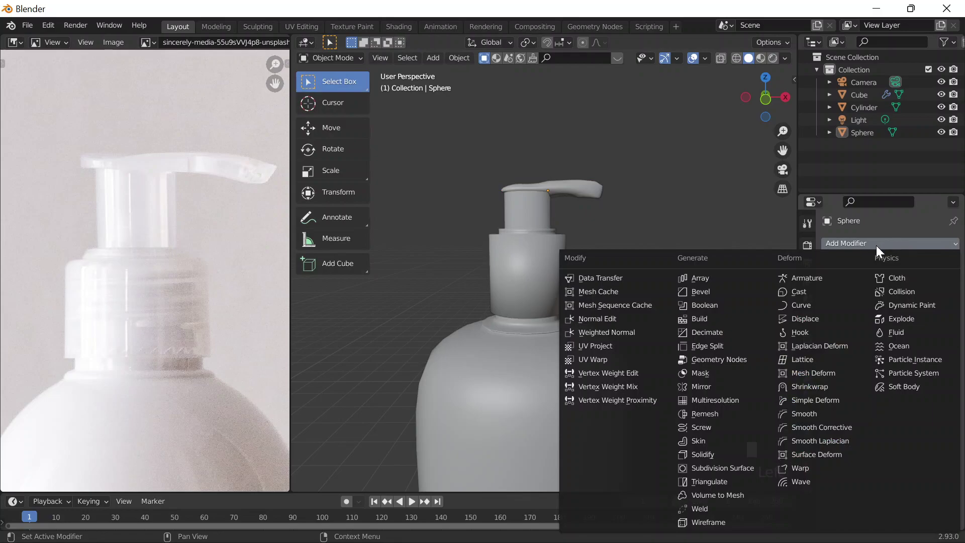
pyautogui.click(710, 467)
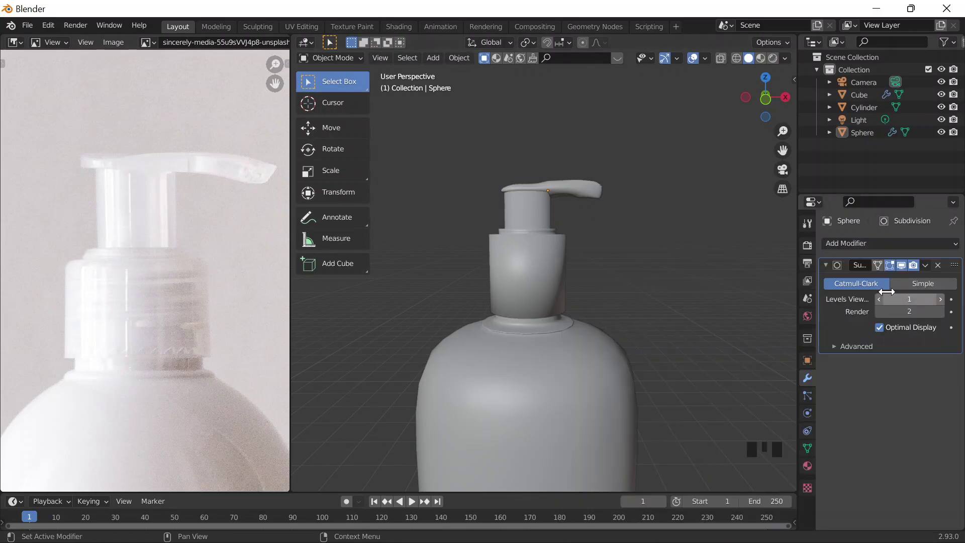
pyautogui.click(926, 265)
pyautogui.click(842, 281)
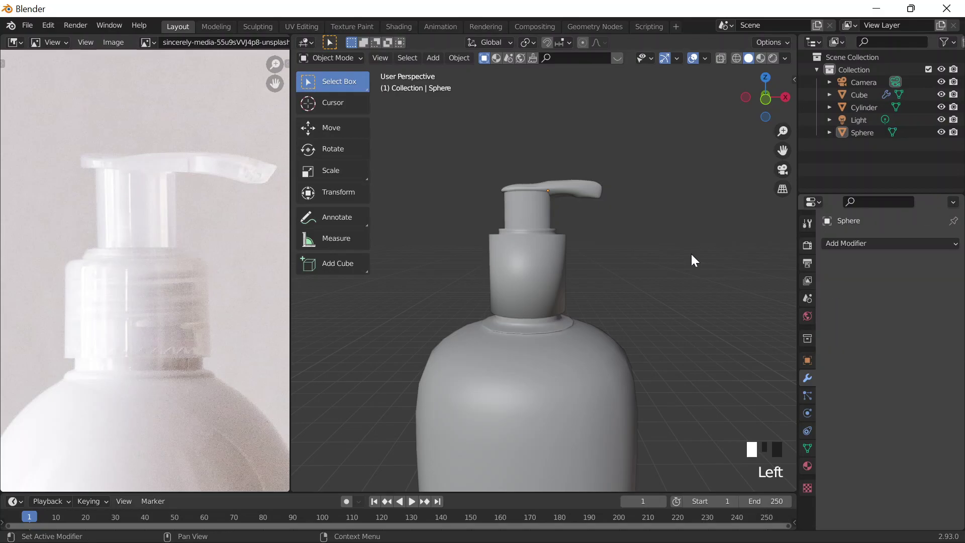
# Step: Widen the spout along the Y axis so it covers the top of the pump neck, and deselect it
pyautogui.scroll(5, 617, 257)
pyautogui.scroll(-3, 608, 198)
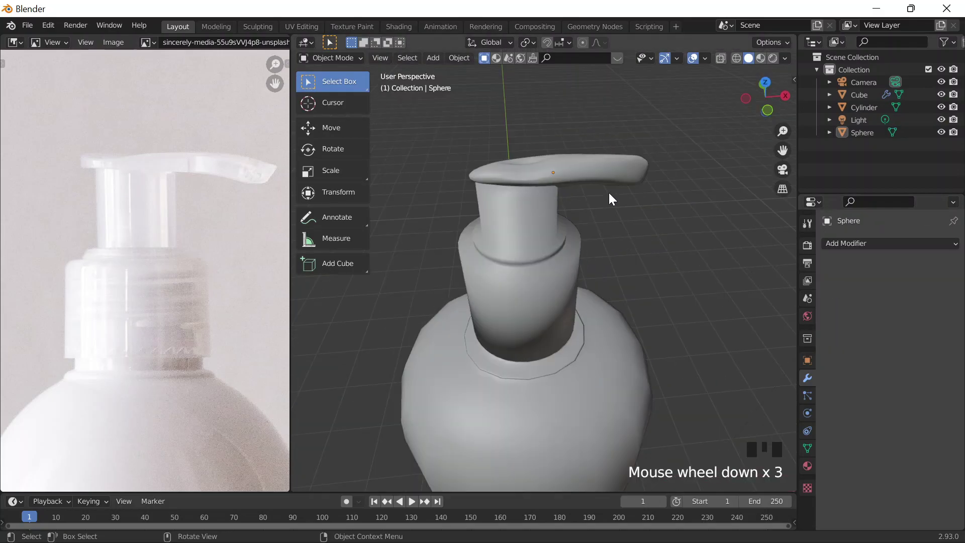
pyautogui.keyDown('shift'); pyautogui.moveTo(608, 198); pyautogui.dragTo(625, 241, button='middle'); pyautogui.keyUp('shift')
pyautogui.keyDown('shift'); pyautogui.scroll(1, 651, 308); pyautogui.keyUp('shift')
pyautogui.moveTo(650, 308); pyautogui.dragTo(580, 329, button='middle')
pyautogui.click(580, 330)
pyautogui.press('s')
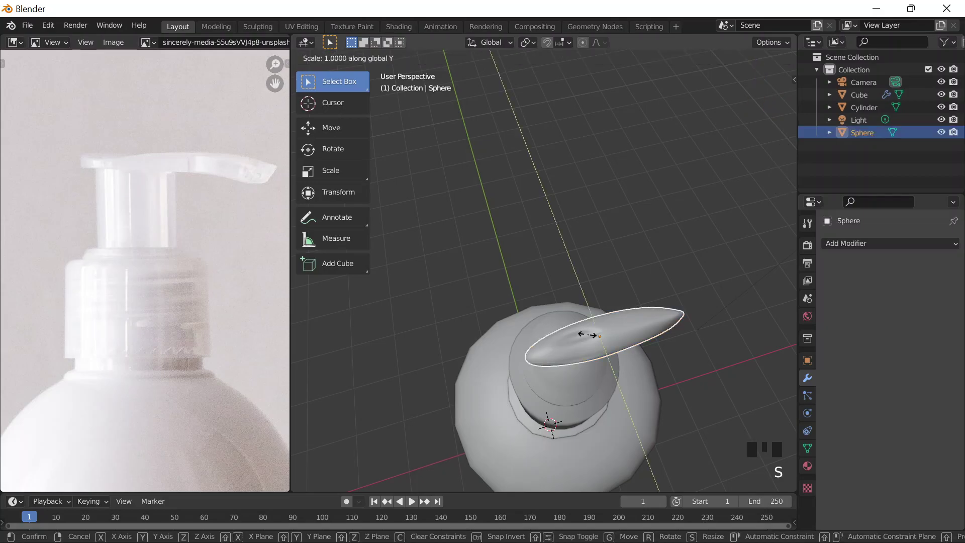
pyautogui.press('y')
pyautogui.click(585, 319)
pyautogui.moveTo(625, 349); pyautogui.dragTo(617, 327, button='middle')
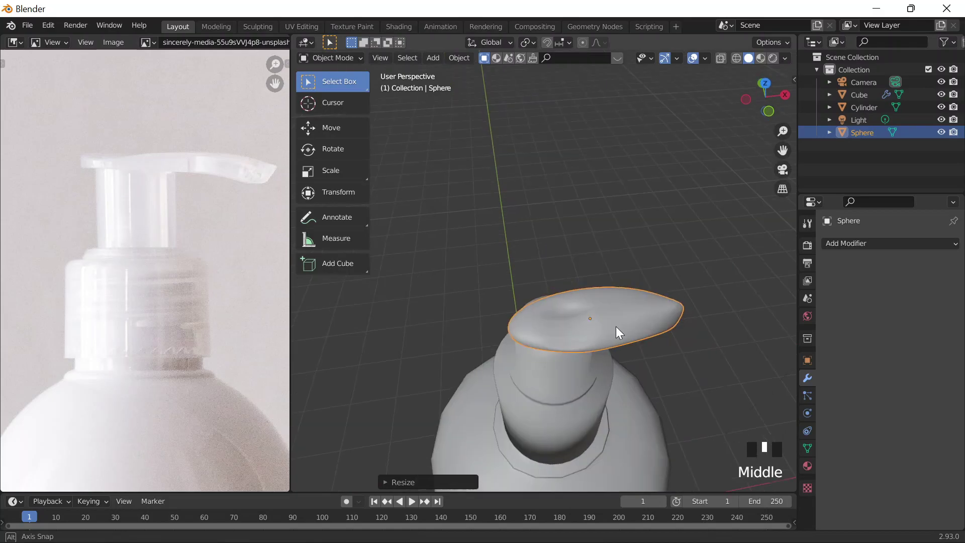
pyautogui.press('Tab')
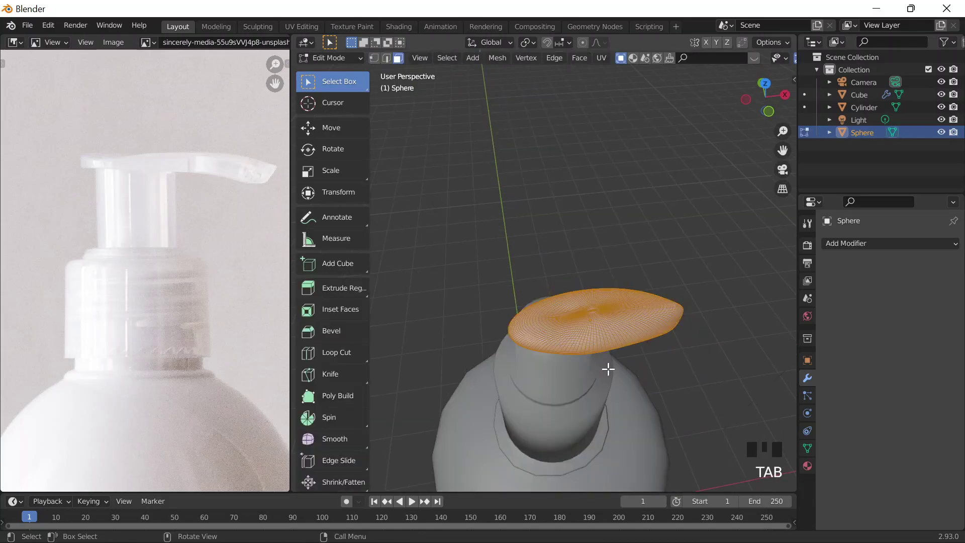
pyautogui.press('Tab')
pyautogui.scroll(1, 604, 349)
pyautogui.scroll(-4, 604, 349)
pyautogui.scroll(-4, 596, 312)
pyautogui.click(639, 281)
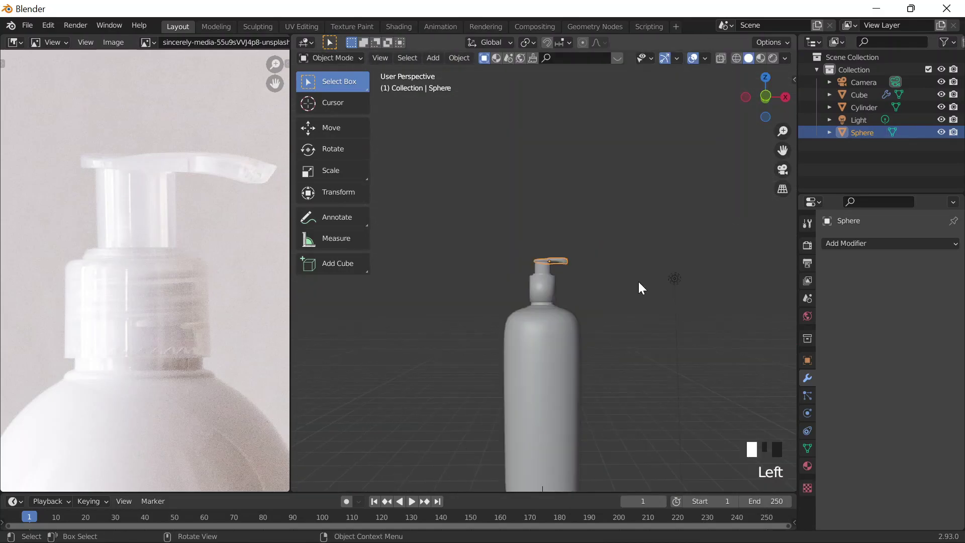
# Step: Compare the whole bottle's proportions with the full reference photo
pyautogui.scroll(-4, 561, 267)
pyautogui.scroll(-2, 241, 270)
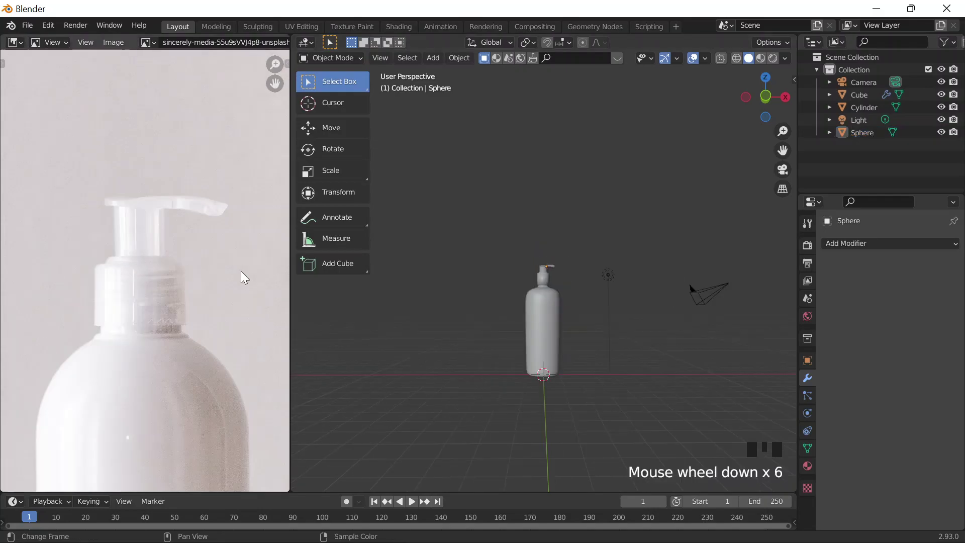
pyautogui.scroll(-8, 195, 340)
pyautogui.scroll(3, 195, 341)
pyautogui.scroll(-1, 598, 297)
pyautogui.scroll(5, 598, 298)
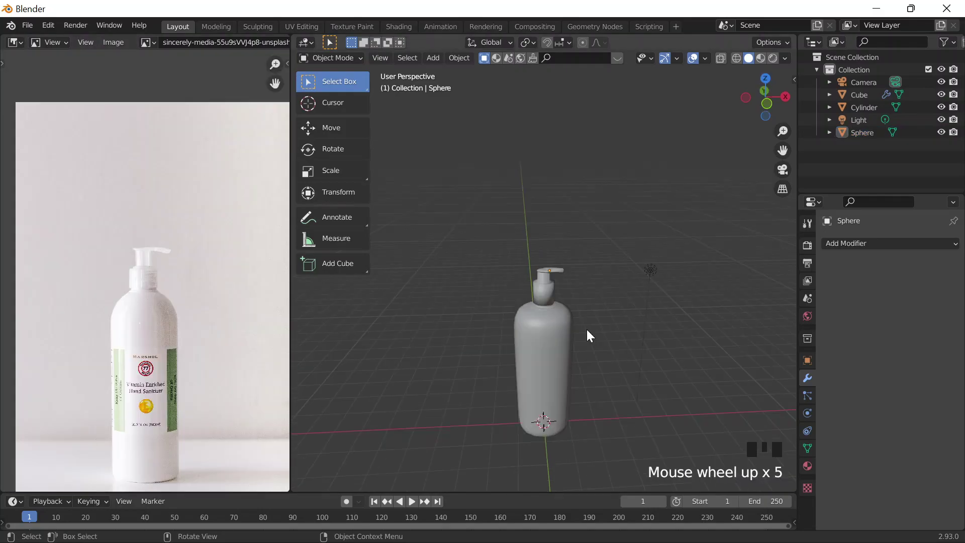
pyautogui.moveTo(589, 362); pyautogui.dragTo(585, 367, button='middle')
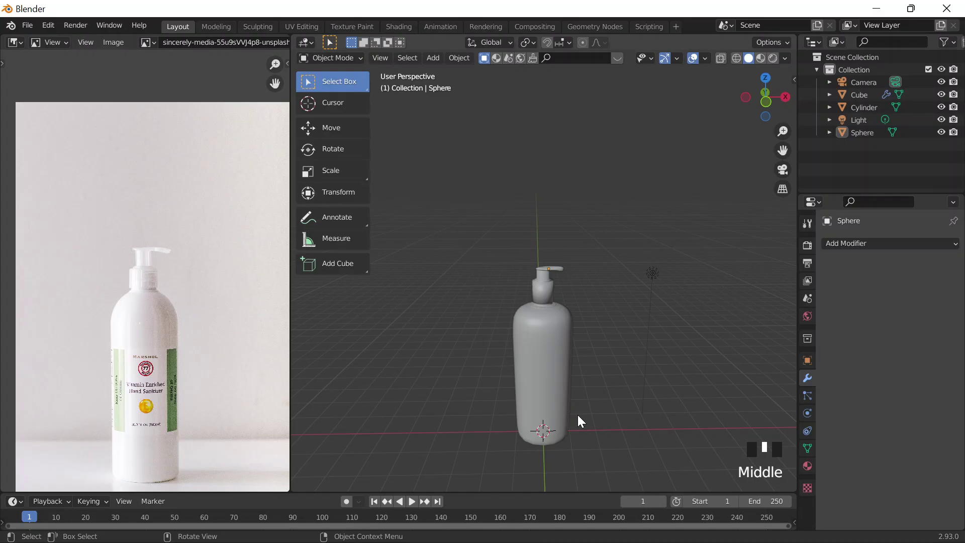
pyautogui.scroll(1, 468, 408)
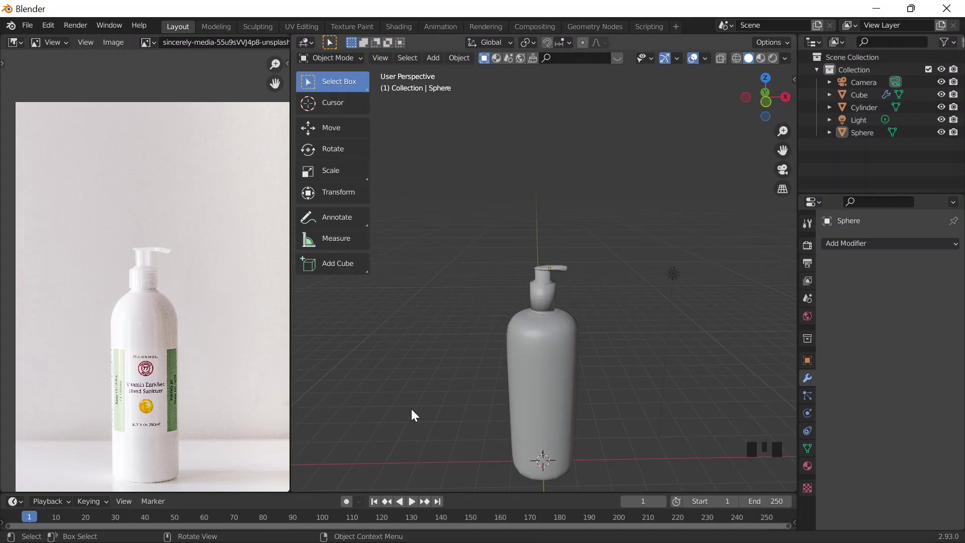
# Step: Switch to Chrome, close the Unsplash bottle photo, and bring up the Blender Library gallery in Notion without the Day 119 entry open
pyautogui.moveTo(804, 536)
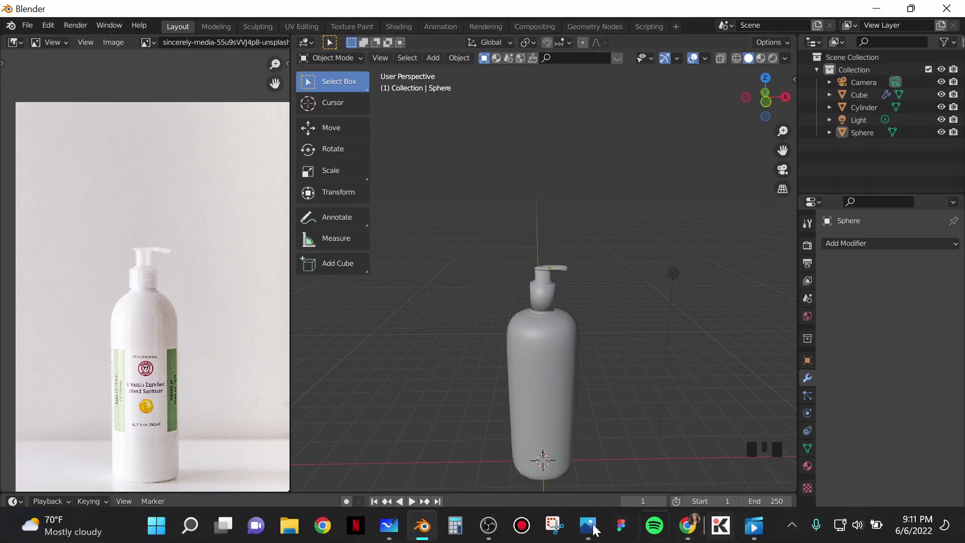
pyautogui.moveTo(760, 534)
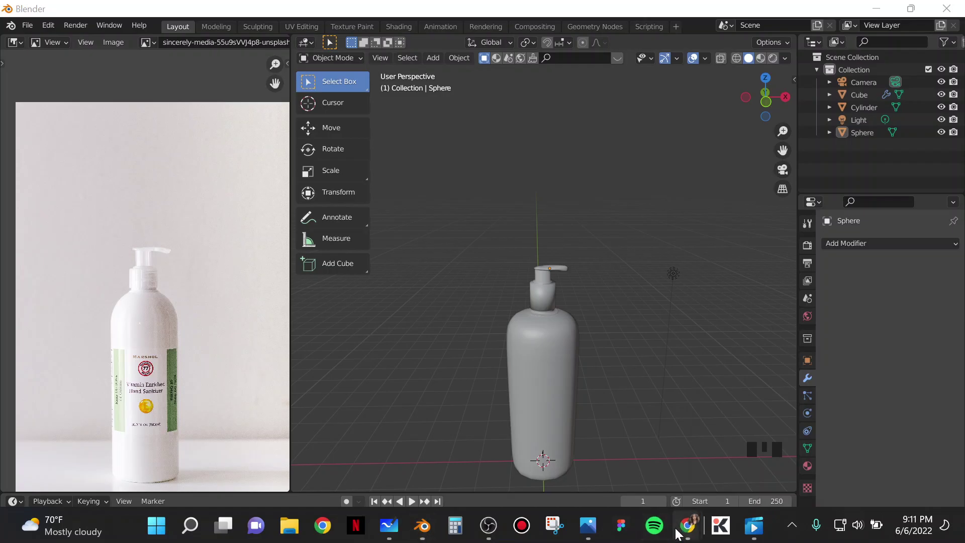
pyautogui.click(663, 468)
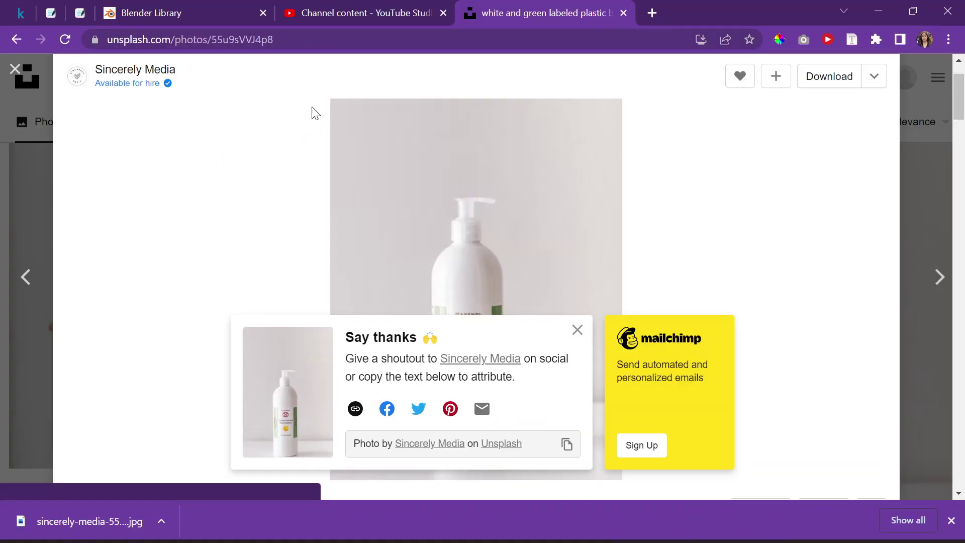
pyautogui.click(15, 69)
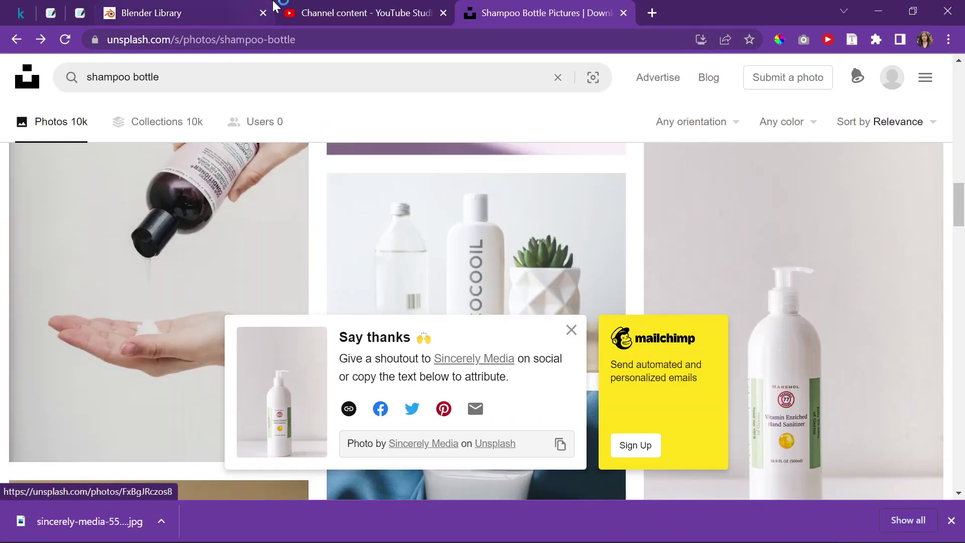
pyautogui.click(230, 7)
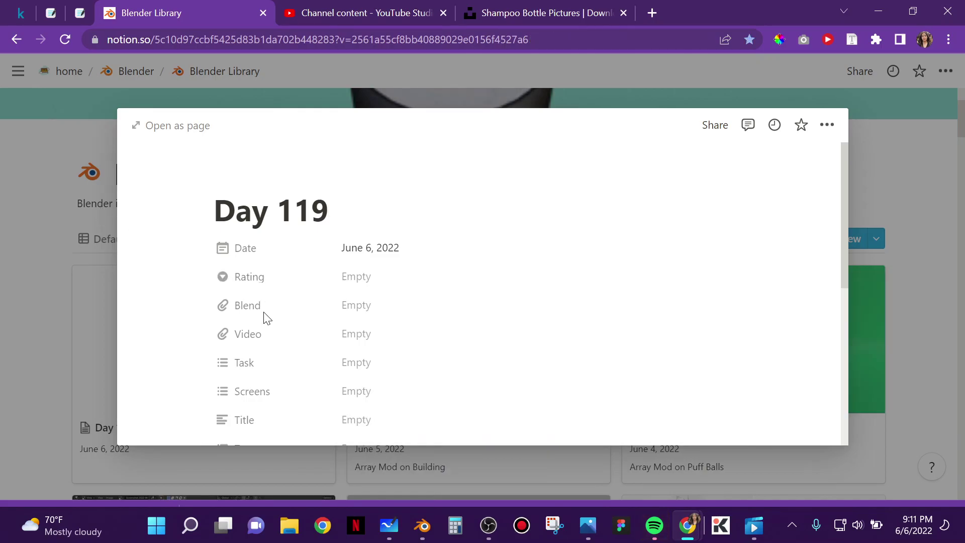
pyautogui.press('Escape')
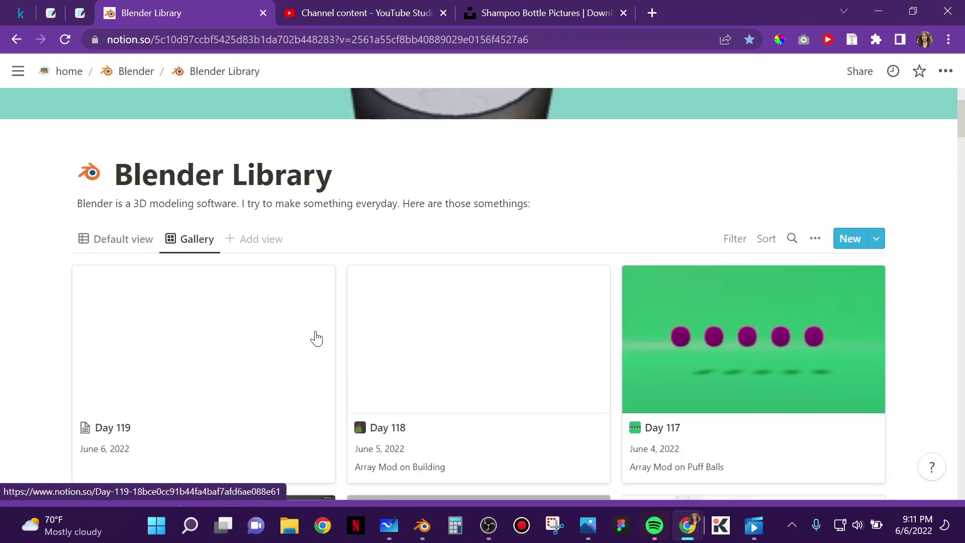
# Step: Look through the earlier projects in the Blender Library gallery and open the Day 87 "Replicating Bottle" entry as a full page
pyautogui.scroll(-6, 312, 323)
pyautogui.scroll(-1, 577, 329)
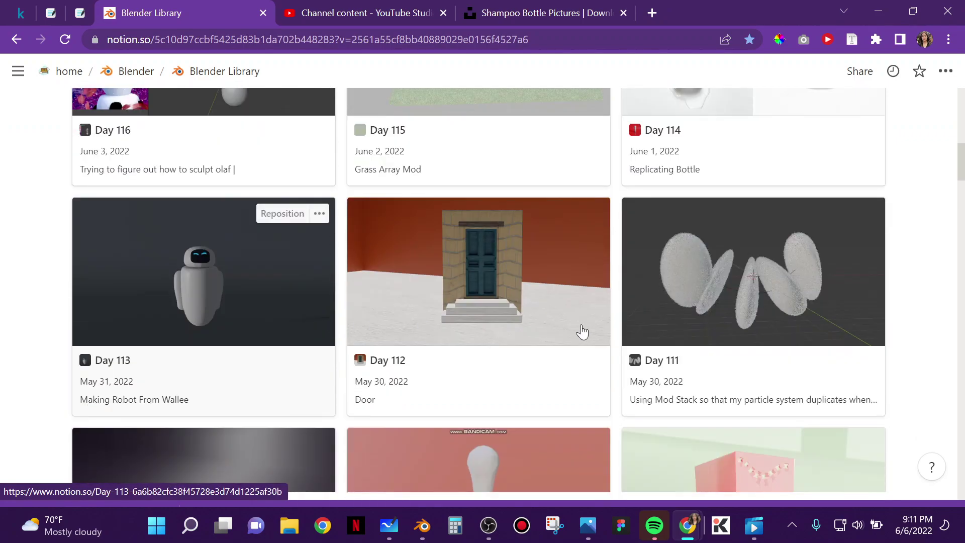
pyautogui.scroll(-10, 578, 336)
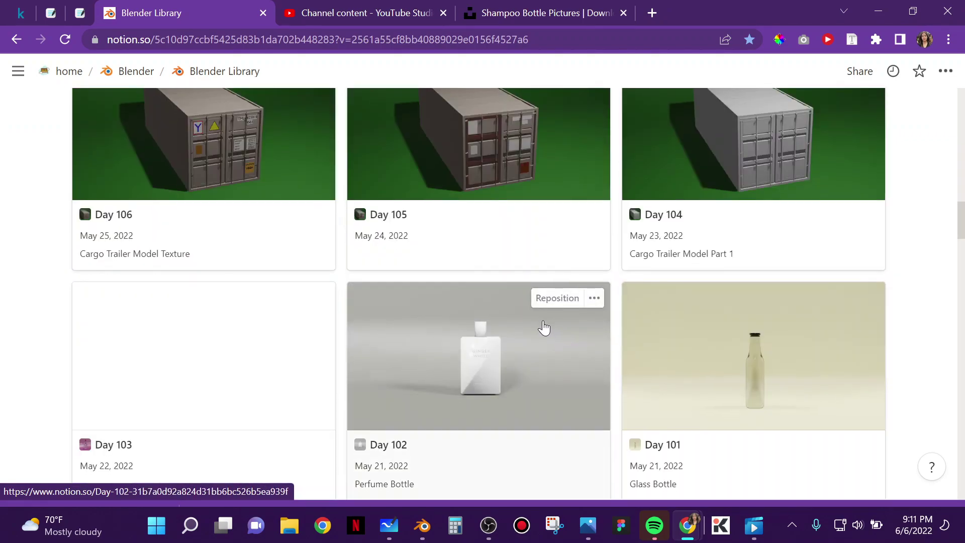
pyautogui.scroll(-2, 528, 342)
pyautogui.scroll(-6, 560, 288)
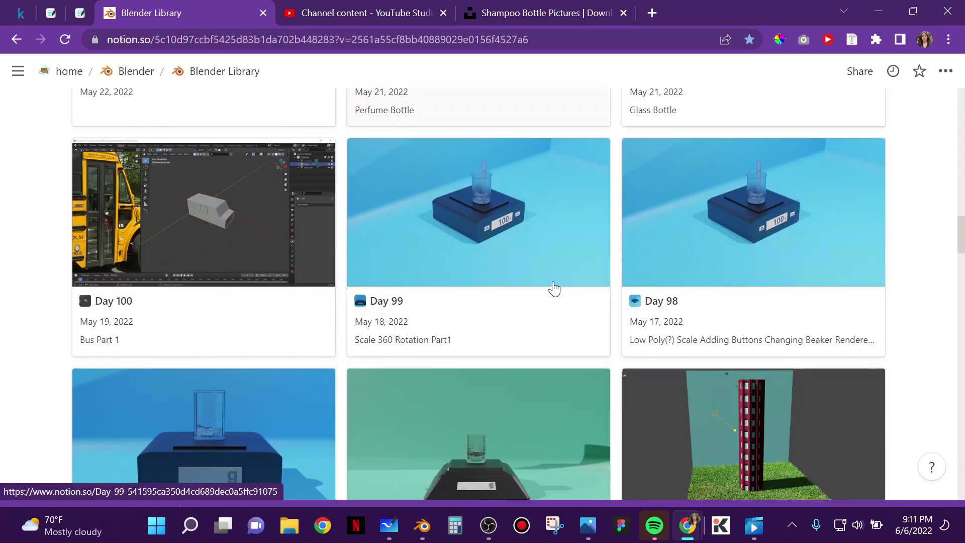
pyautogui.scroll(4, 553, 288)
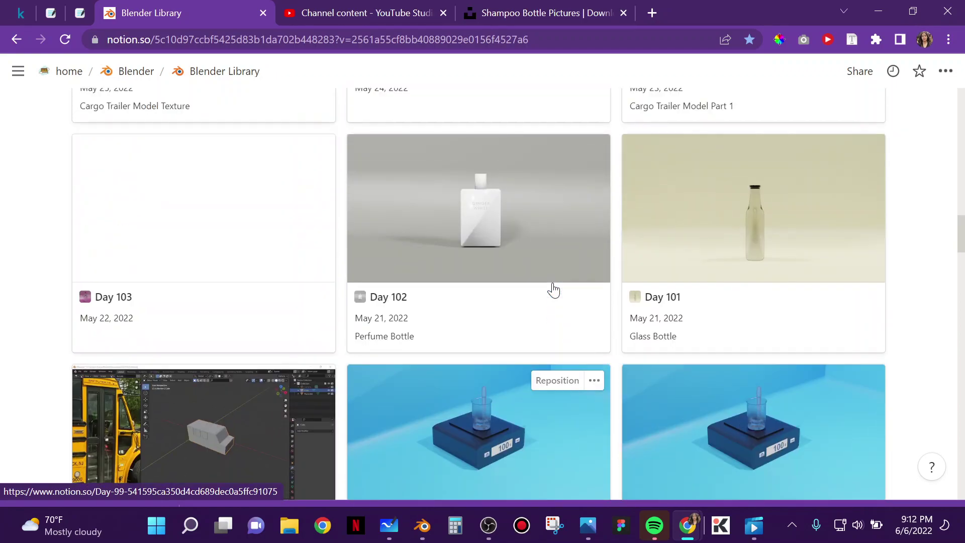
pyautogui.scroll(-15, 776, 211)
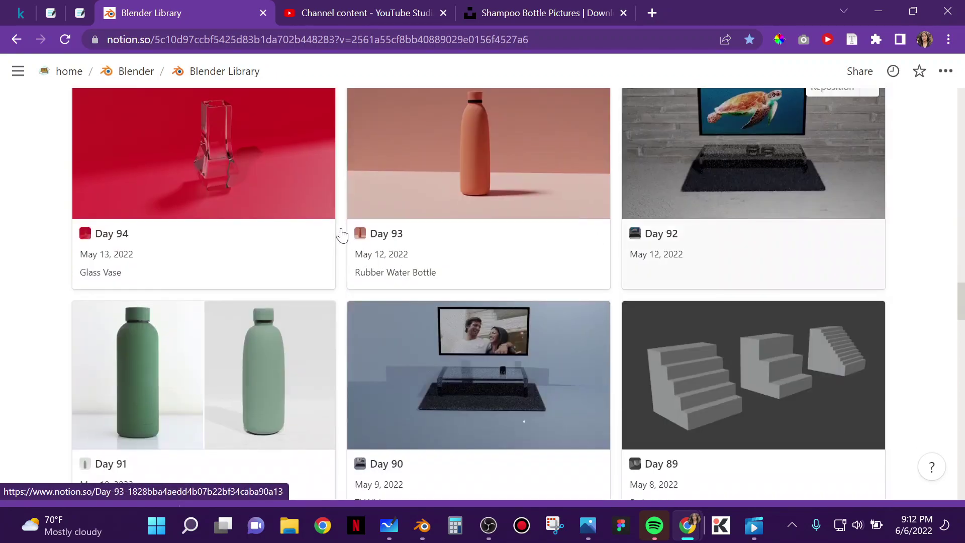
pyautogui.scroll(-9, 329, 268)
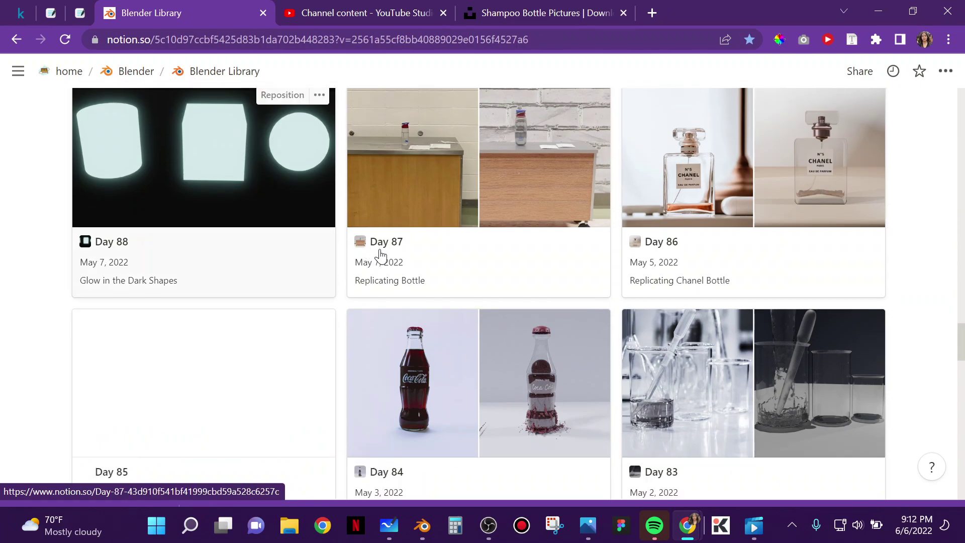
pyautogui.click(520, 144)
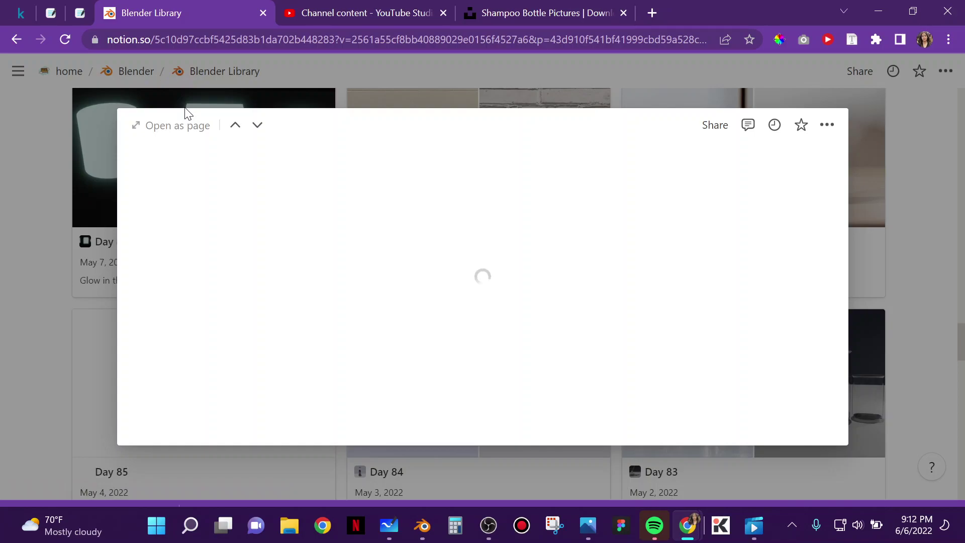
pyautogui.click(190, 124)
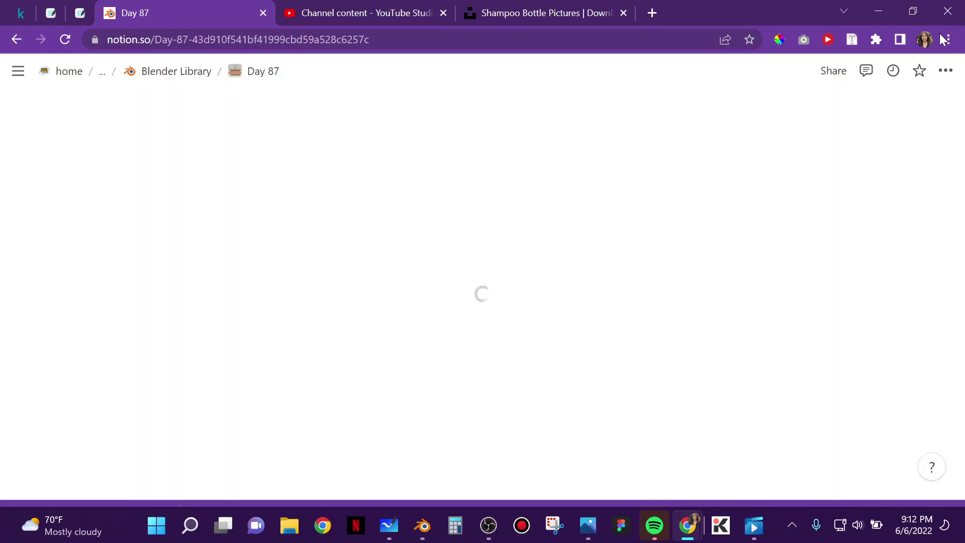
# Step: Return to Blender, add a plane under the bottle, and scale it up about 4.6 times as a floor
pyautogui.click(887, 12)
pyautogui.scroll(4, 569, 337)
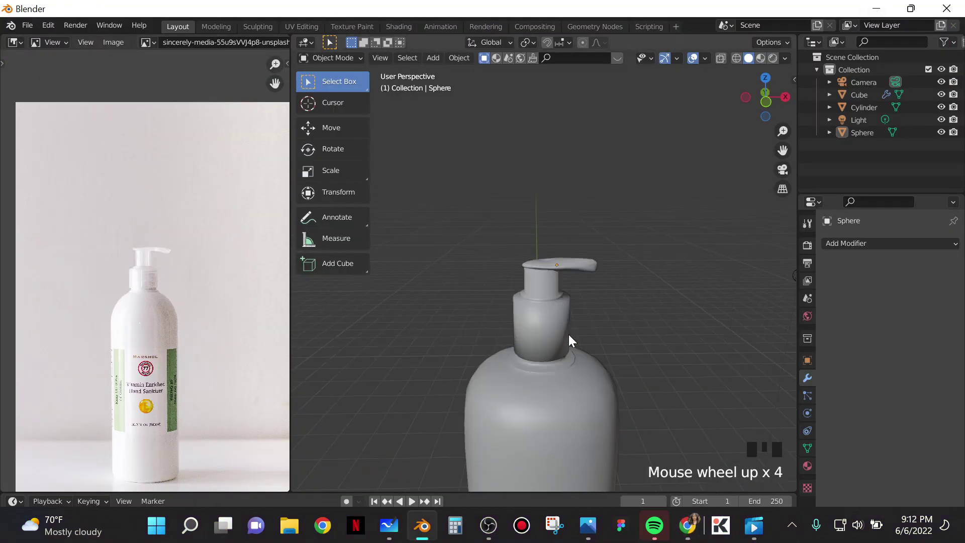
pyautogui.scroll(-5, 606, 377)
pyautogui.keyDown('shift'); pyautogui.moveTo(612, 357); pyautogui.dragTo(571, 308, button='middle'); pyautogui.keyUp('shift')
pyautogui.scroll(3, 570, 304)
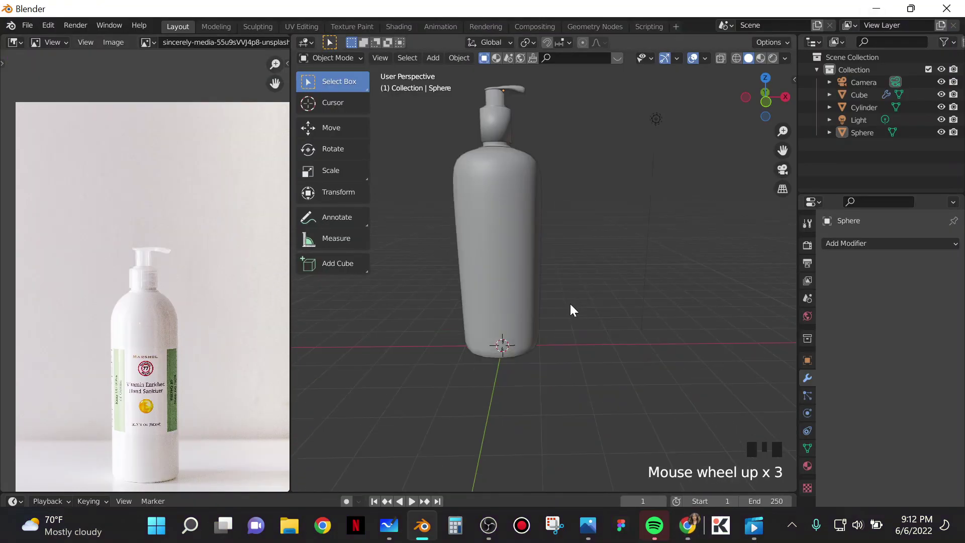
pyautogui.scroll(-5, 570, 304)
pyautogui.hotkey('shift', 'a')
pyautogui.moveTo(534, 291)
pyautogui.click(619, 288)
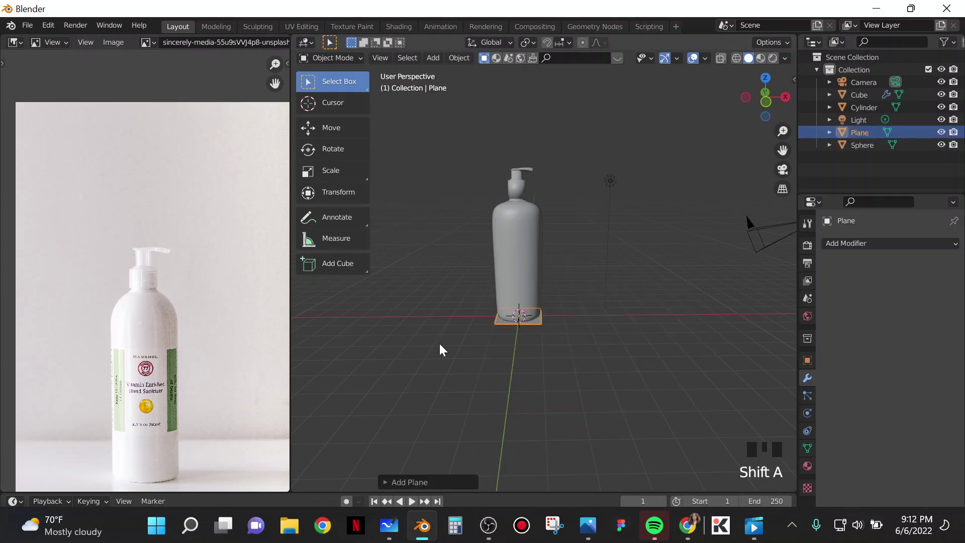
pyautogui.press('s')
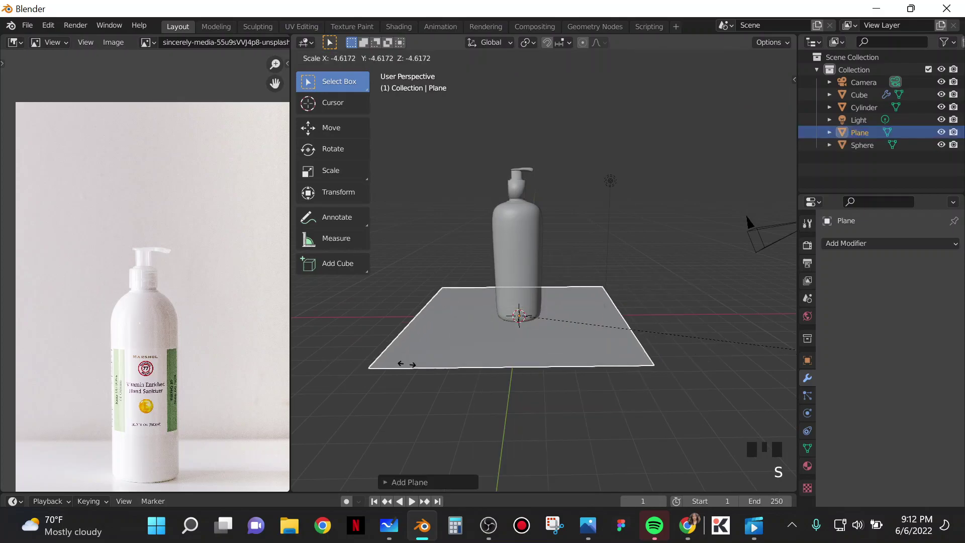
pyautogui.click(408, 366)
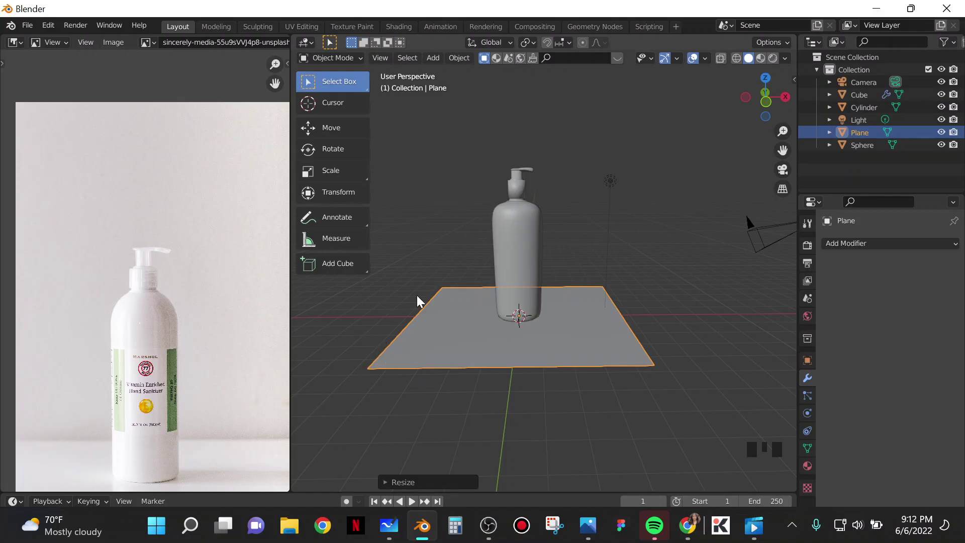
# Step: In Edit Mode, extrude the floor plane's back edge upward to form a wall taller than the bottle
pyautogui.click(334, 62)
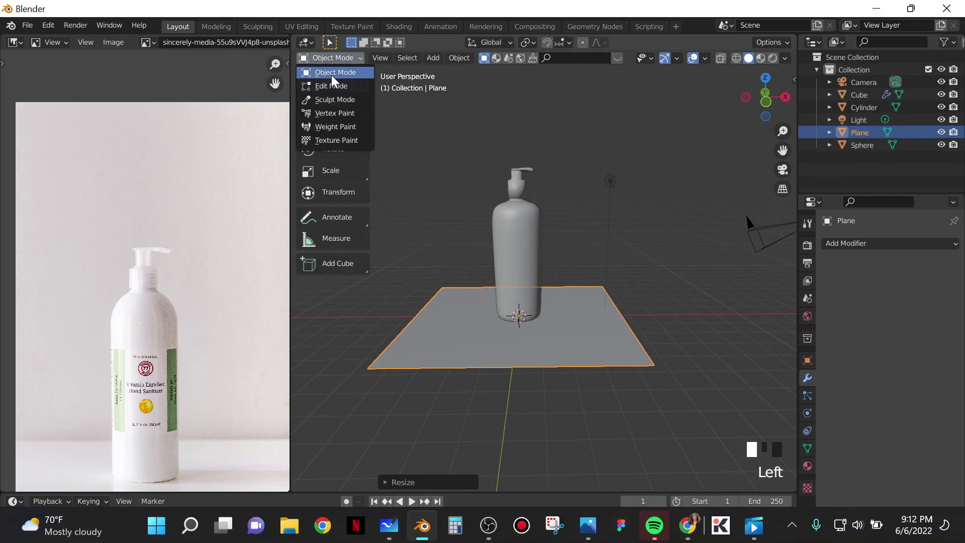
pyautogui.click(330, 82)
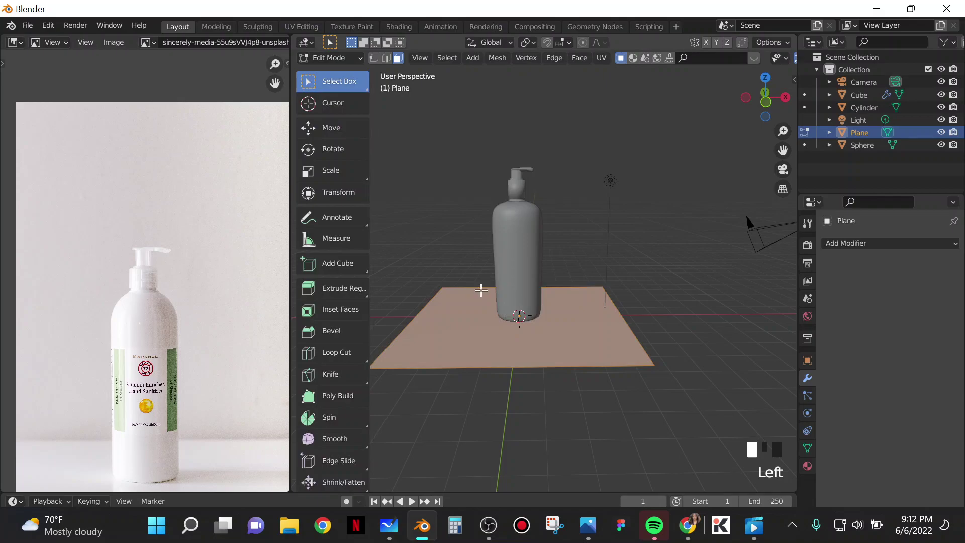
pyautogui.click(386, 61)
pyautogui.click(468, 285)
pyautogui.scroll(-2, 480, 226)
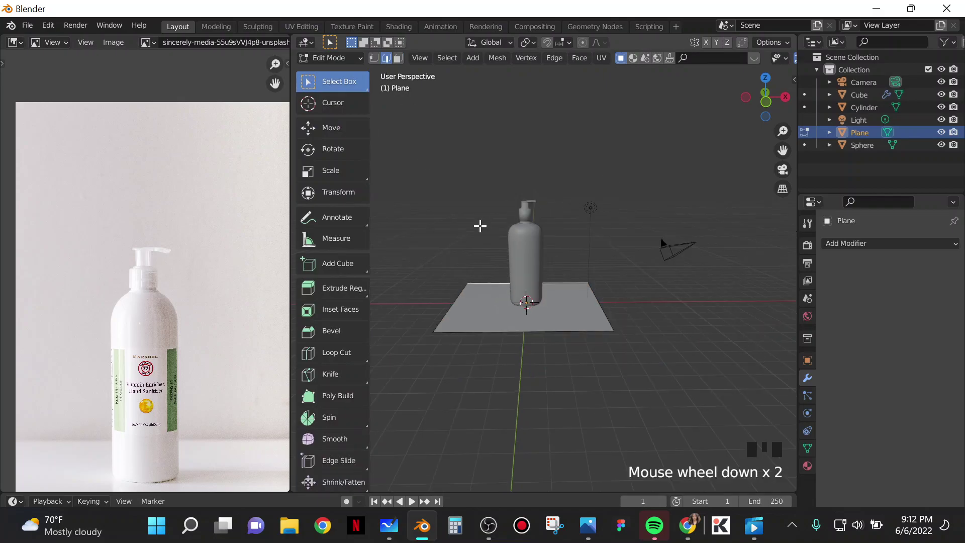
pyautogui.press('e')
pyautogui.click(477, 96)
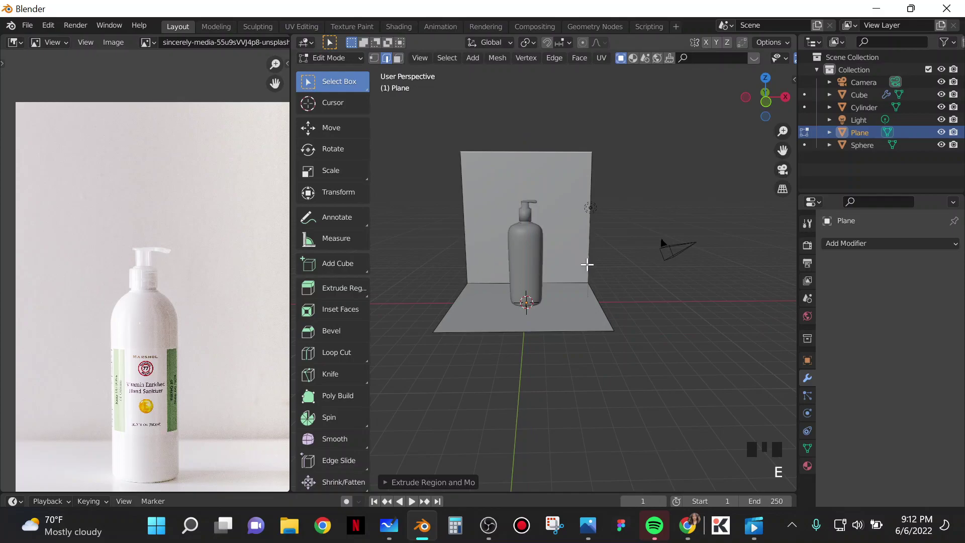
# Step: Widen the whole floor-and-wall backdrop along the X axis and return to Object Mode
pyautogui.press('a')
pyautogui.press('s')
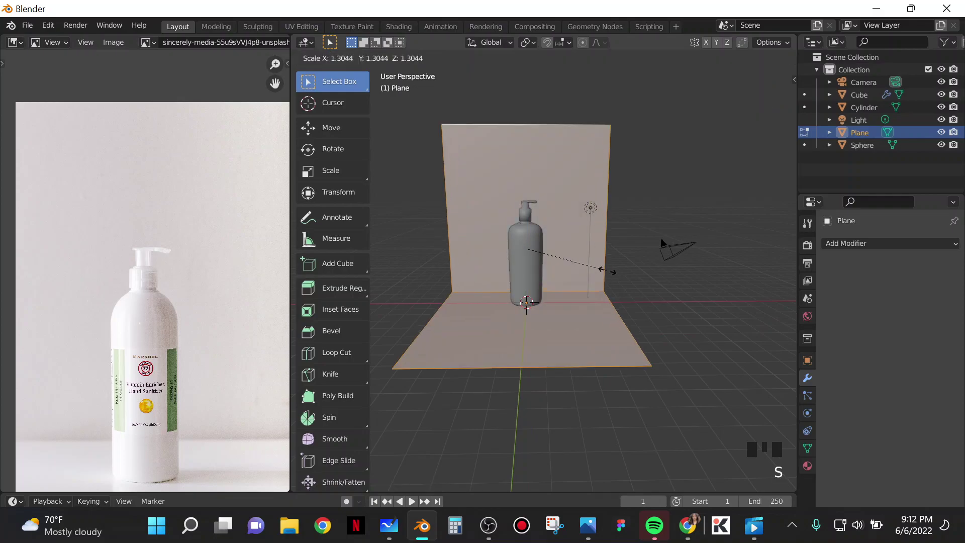
pyautogui.press('x')
pyautogui.click(672, 276)
pyautogui.press('Tab')
pyautogui.press('Tab')
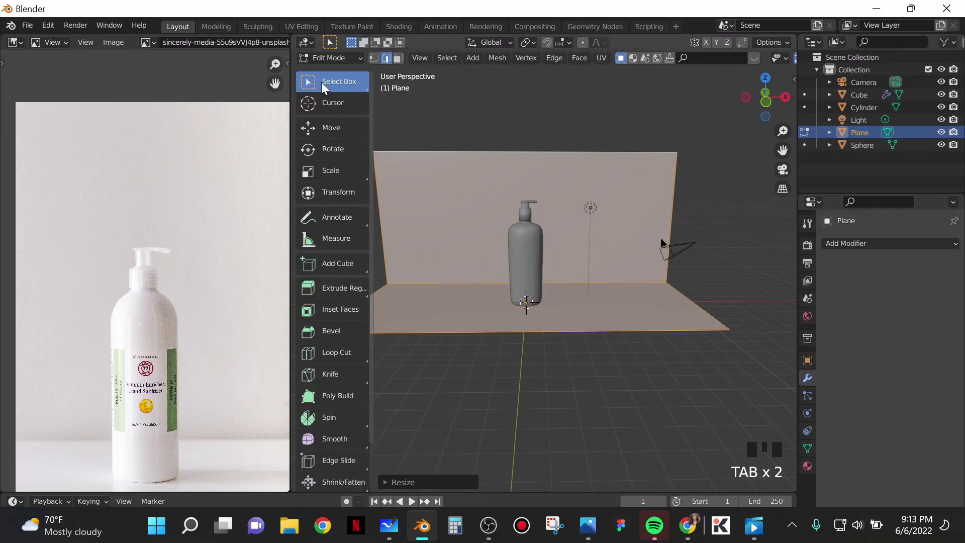
pyautogui.click(336, 59)
pyautogui.click(337, 71)
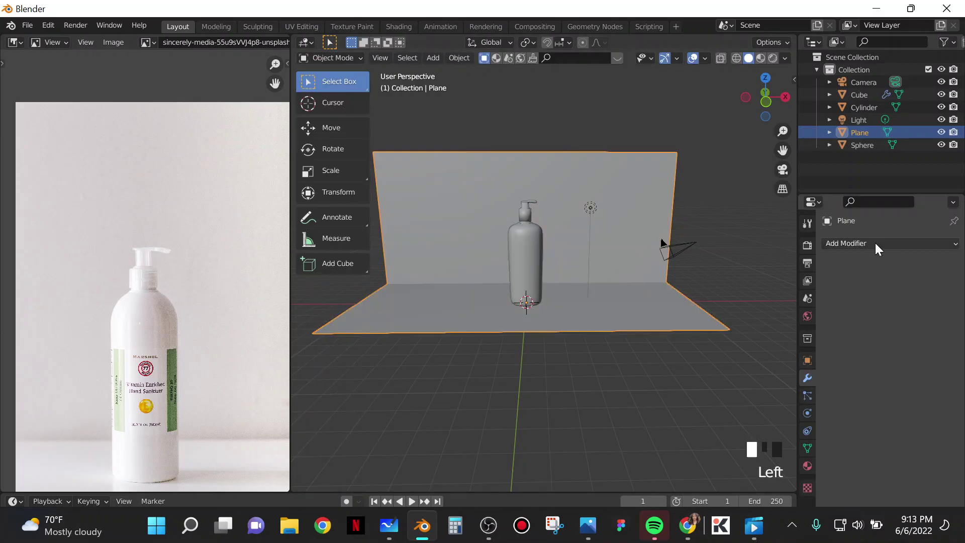
# Step: Add a Bevel modifier to the backdrop with an amount of 0.29 m and 31 segments to round the floor-wall corner
pyautogui.click(876, 243)
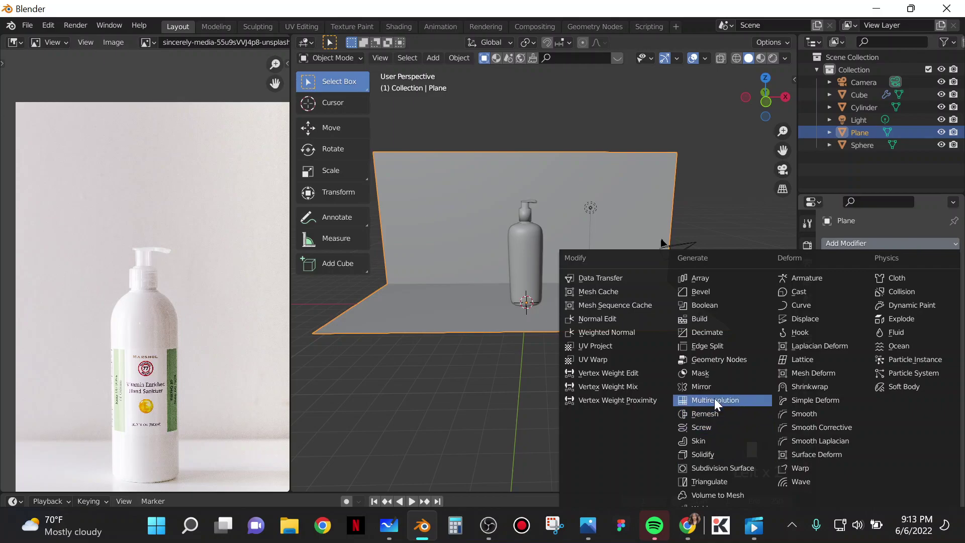
pyautogui.click(707, 291)
pyautogui.scroll(2, 539, 313)
pyautogui.scroll(-2, 614, 319)
pyautogui.moveTo(614, 318)
pyautogui.keyDown('shift'); pyautogui.mouseDown(button='middle')
pyautogui.moveTo(647, 272)
pyautogui.moveTo(617, 316)
pyautogui.mouseUp(button='middle'); pyautogui.keyUp('shift')
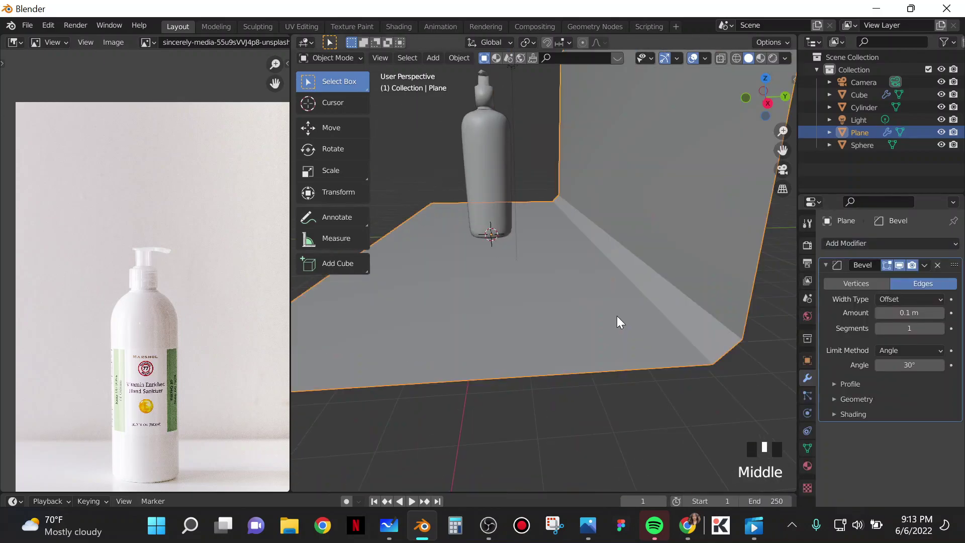
pyautogui.scroll(-2, 654, 315)
pyautogui.moveTo(900, 313)
pyautogui.mouseDown()
pyautogui.moveTo(926, 313)
pyautogui.moveTo(900, 327)
pyautogui.moveTo(931, 327)
pyautogui.moveTo(895, 313)
pyautogui.mouseUp()
# Step: Shade the backdrop smooth and apply its Bevel modifier
pyautogui.rightClick(627, 183)
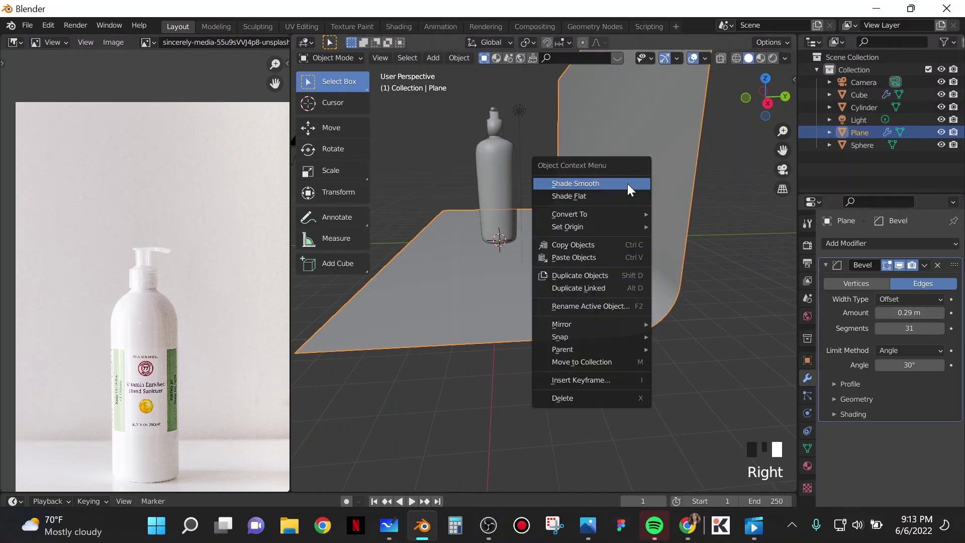
pyautogui.click(628, 183)
pyautogui.click(926, 266)
pyautogui.click(903, 279)
pyautogui.moveTo(755, 292); pyautogui.dragTo(694, 300, button='middle')
# Step: Scale the backdrop up along the Y axis to deepen the floor, and widen it along the X axis
pyautogui.scroll(-7, 694, 300)
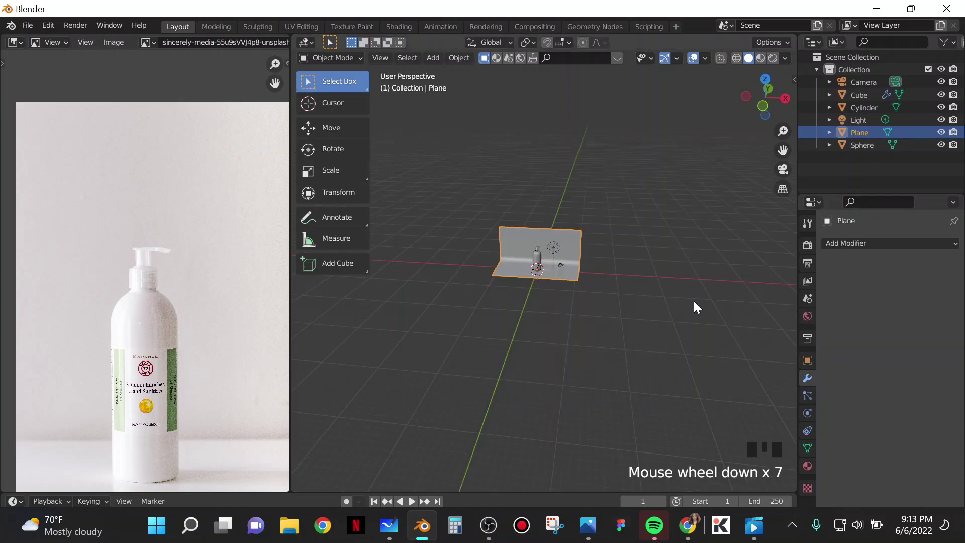
pyautogui.scroll(3, 543, 274)
pyautogui.scroll(3, 543, 274)
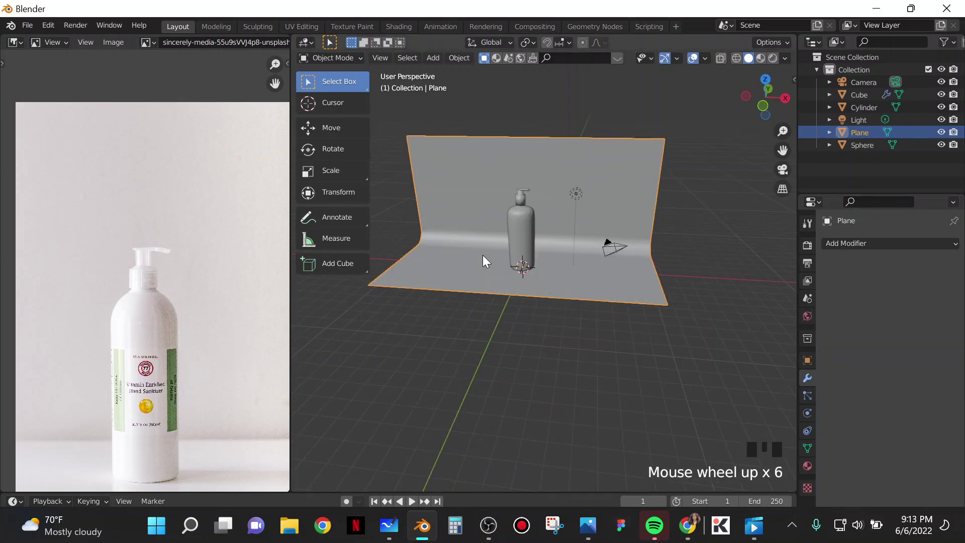
pyautogui.press('s')
pyautogui.press('y')
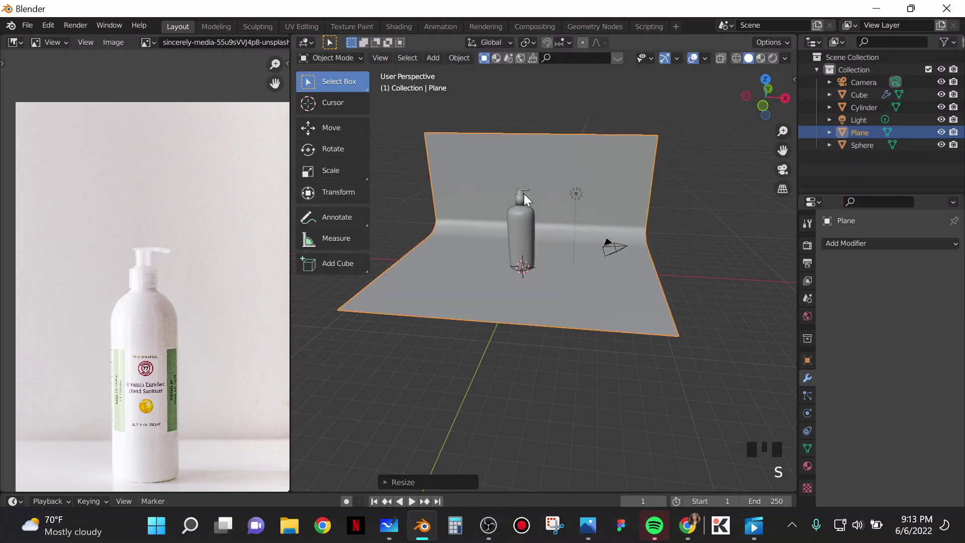
pyautogui.click(524, 194)
pyautogui.press('s')
pyautogui.press('x')
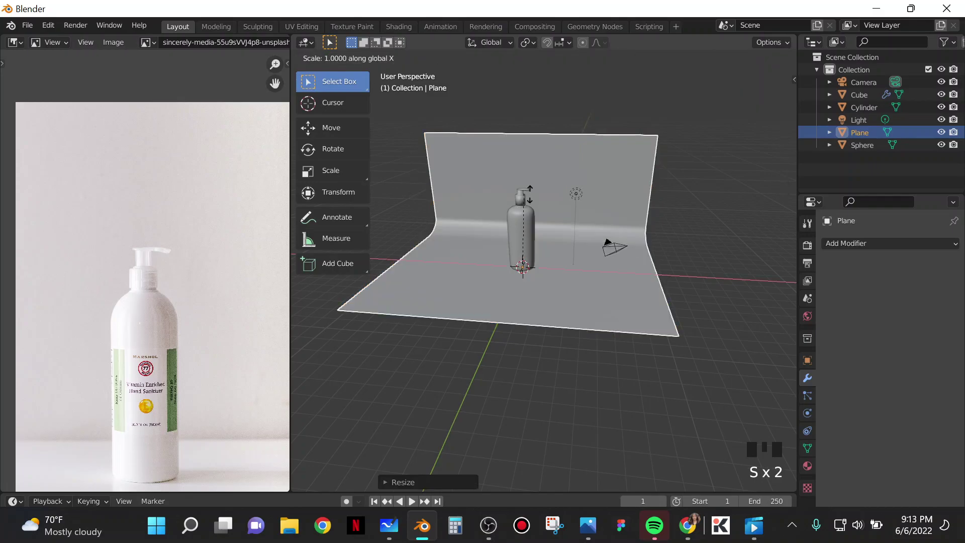
pyautogui.press('Escape')
# Step: Compare the bottle, label and tabletop in the reference photo with the modelled bottle on its backdrop
pyautogui.scroll(2, 555, 295)
pyautogui.moveTo(555, 294); pyautogui.dragTo(522, 302, button='middle')
pyautogui.scroll(3, 558, 300)
pyautogui.scroll(2, 135, 434)
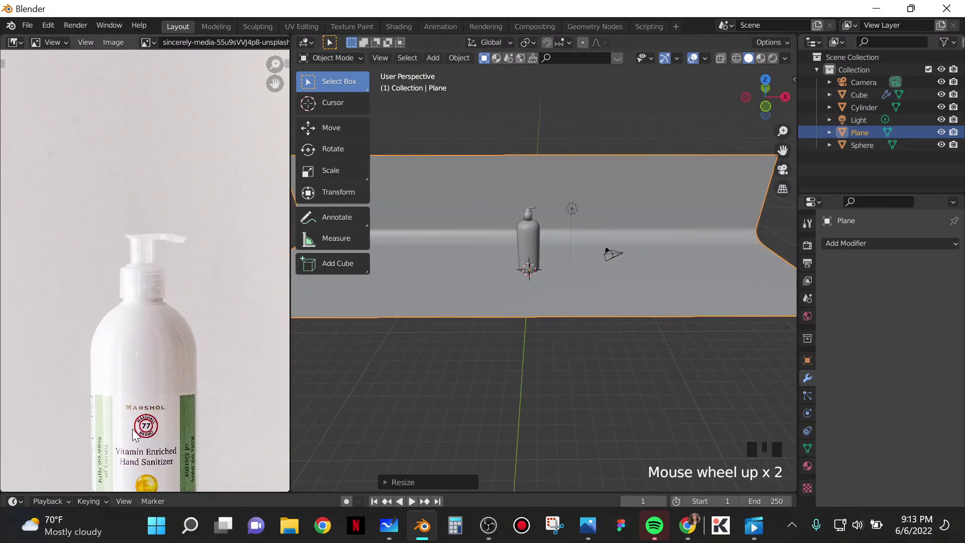
pyautogui.keyDown('shift'); pyautogui.moveTo(134, 433); pyautogui.dragTo(136, 240, button='middle'); pyautogui.keyUp('shift')
pyautogui.scroll(4, 534, 238)
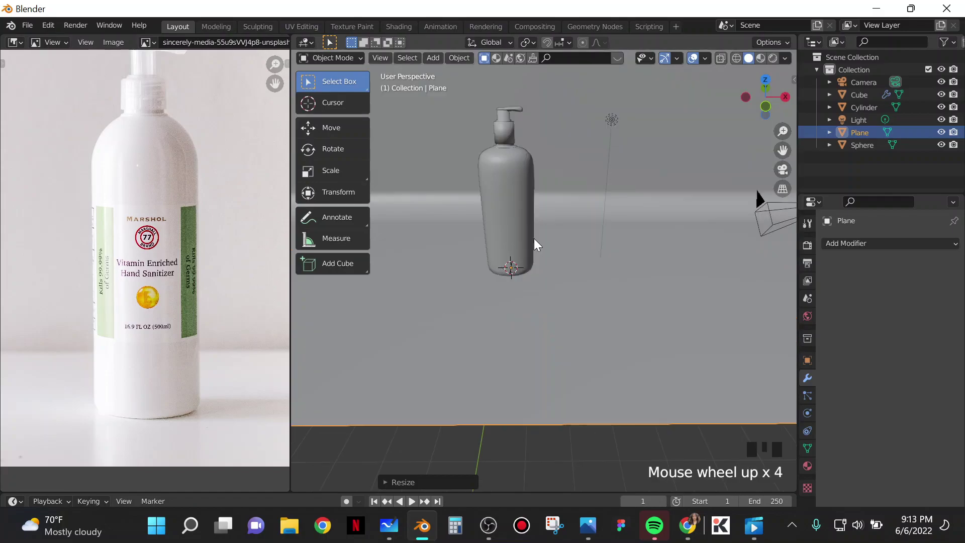
pyautogui.scroll(-4, 474, 241)
pyautogui.press('Tab')
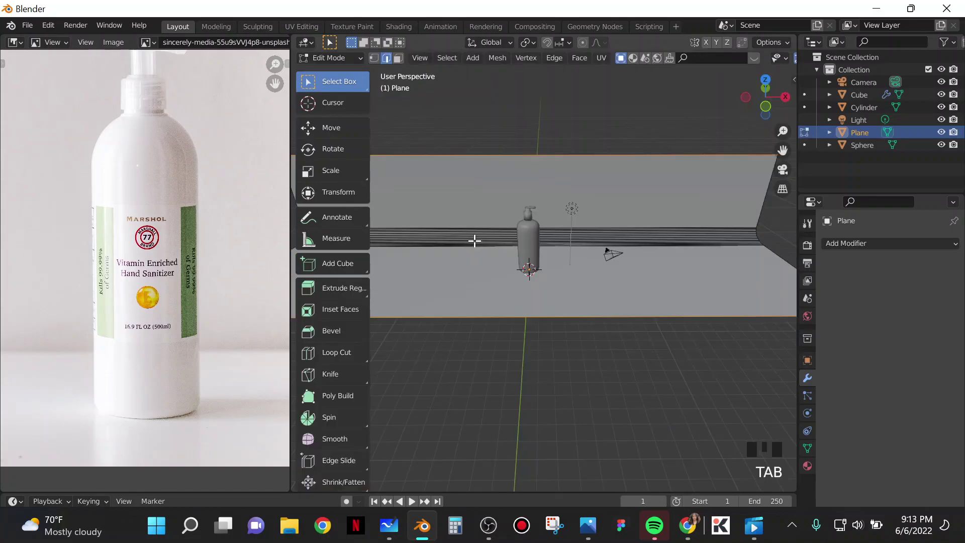
pyautogui.scroll(7, 474, 241)
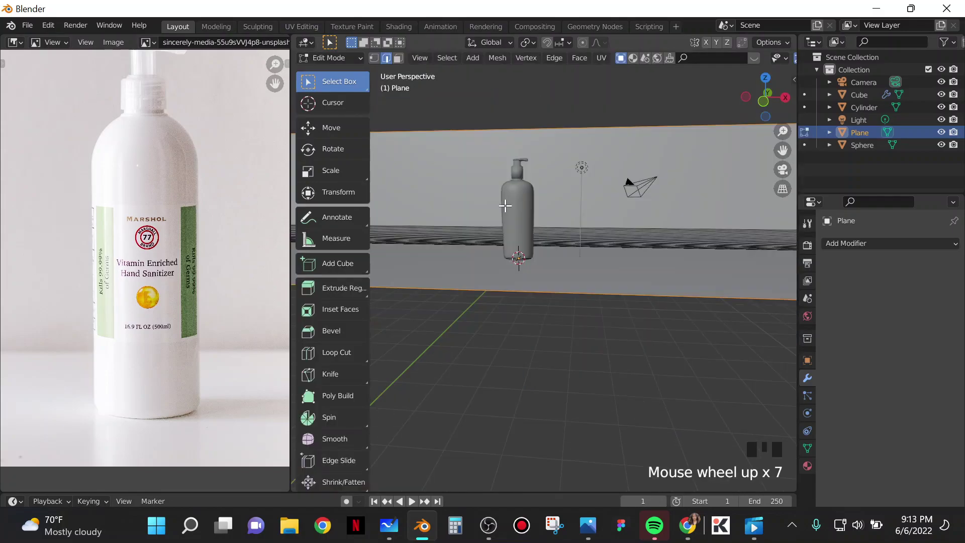
pyautogui.scroll(-3, 519, 196)
pyautogui.click(398, 57)
pyautogui.click(459, 259)
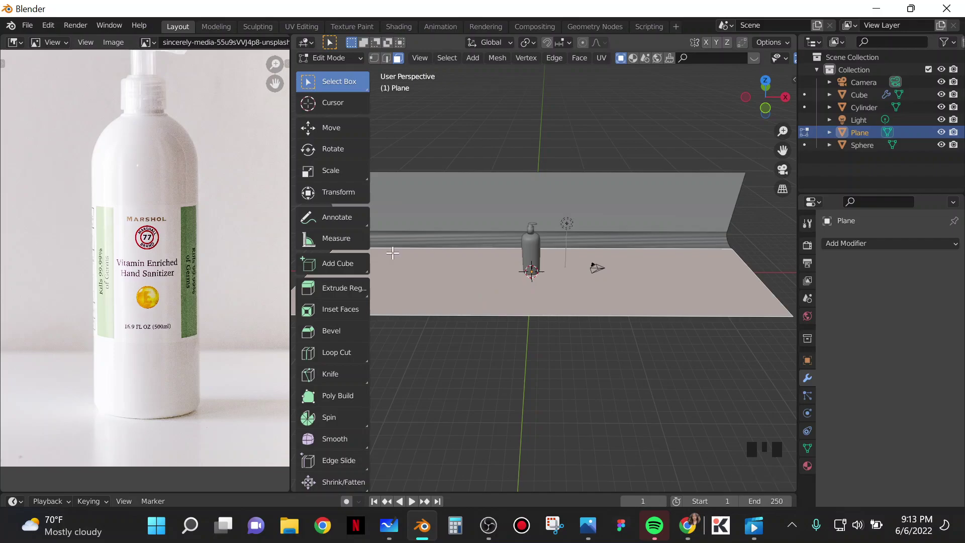
pyautogui.scroll(4, 84, 283)
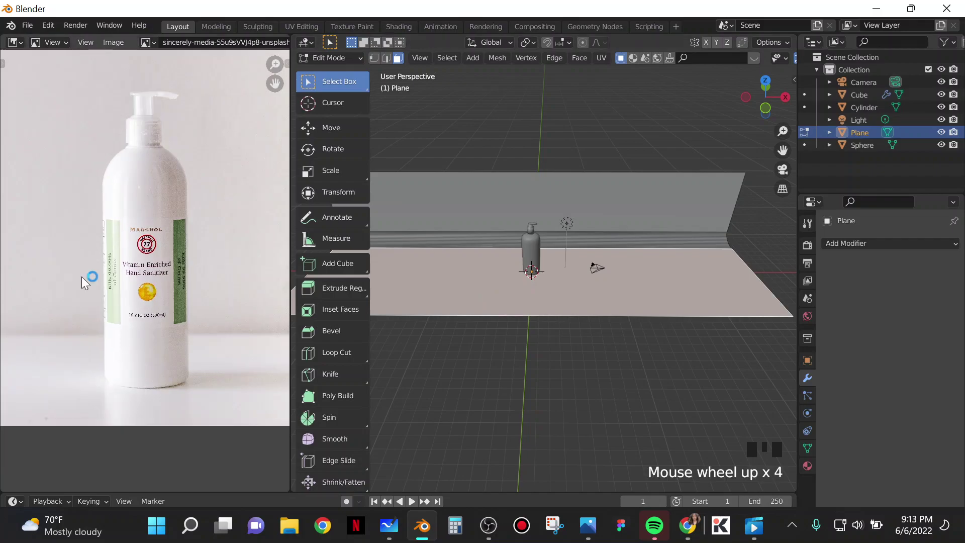
pyautogui.press('Tab')
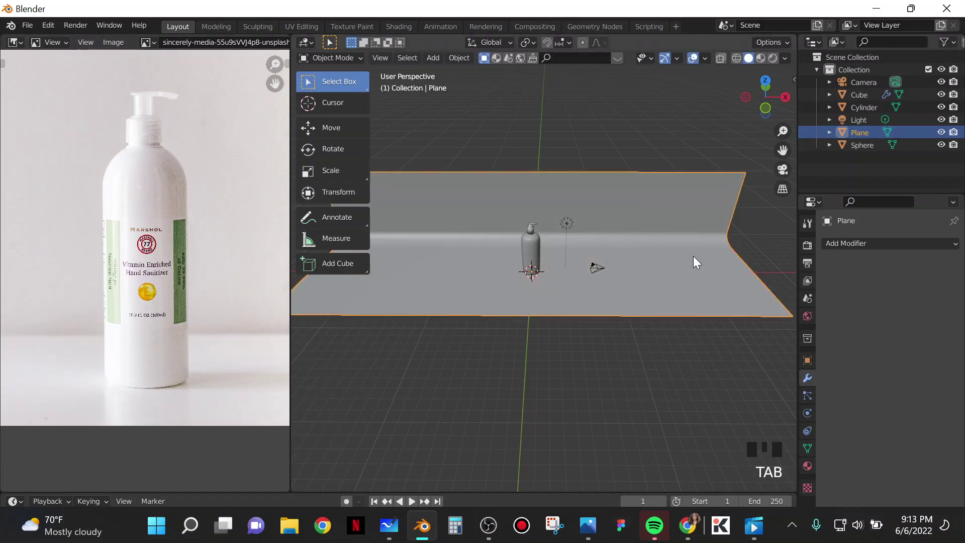
# Step: Select the bottle body and save the project in the Downloads folder as 6622.blend
pyautogui.keyDown('shift'); pyautogui.scroll(1, 212, 211); pyautogui.keyUp('shift')
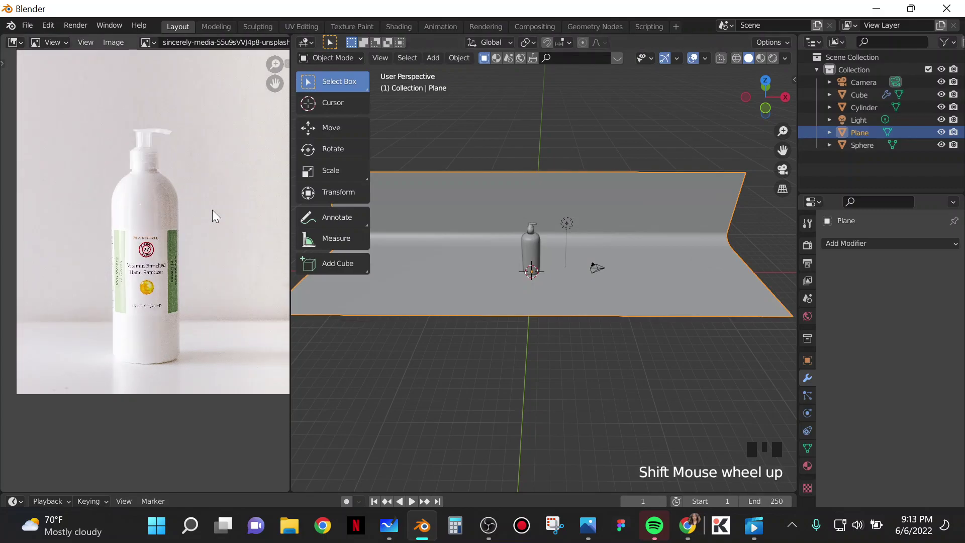
pyautogui.moveTo(213, 210); pyautogui.dragTo(141, 300, button='middle')
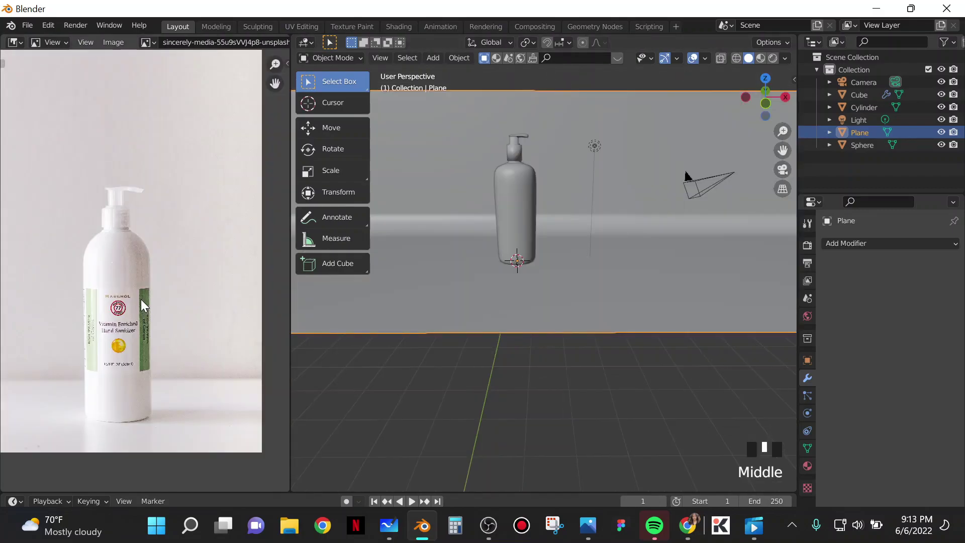
pyautogui.click(515, 196)
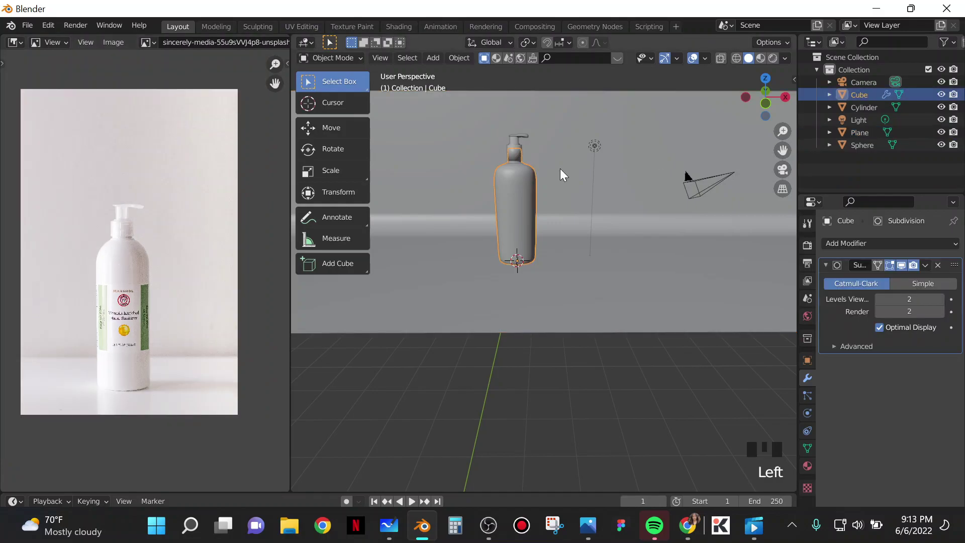
pyautogui.hotkey('ctrl', 's')
pyautogui.write('6')
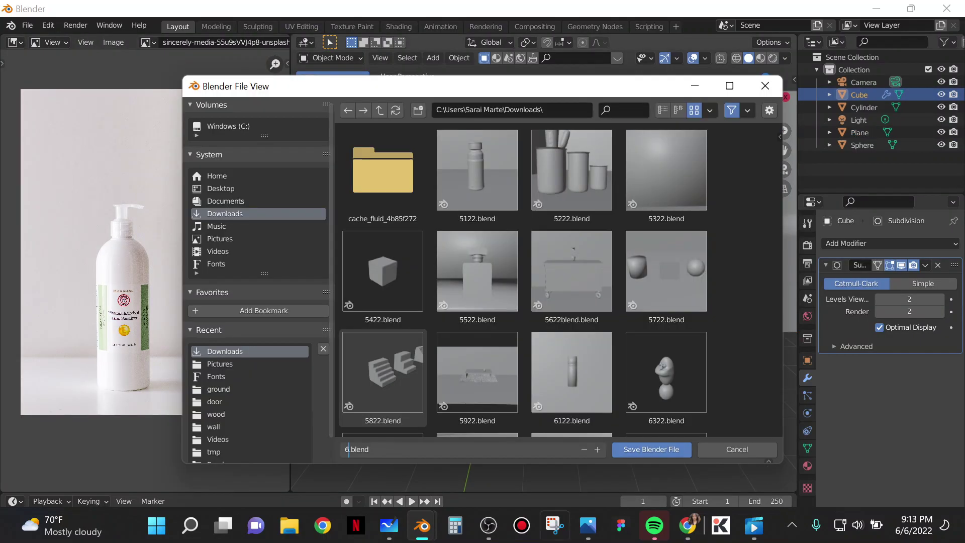
pyautogui.write('622')
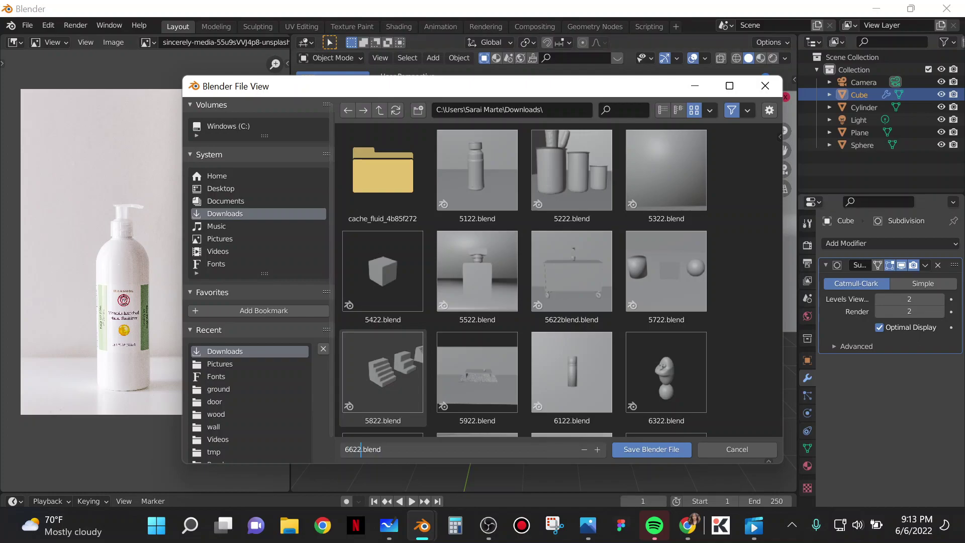
pyautogui.click(649, 451)
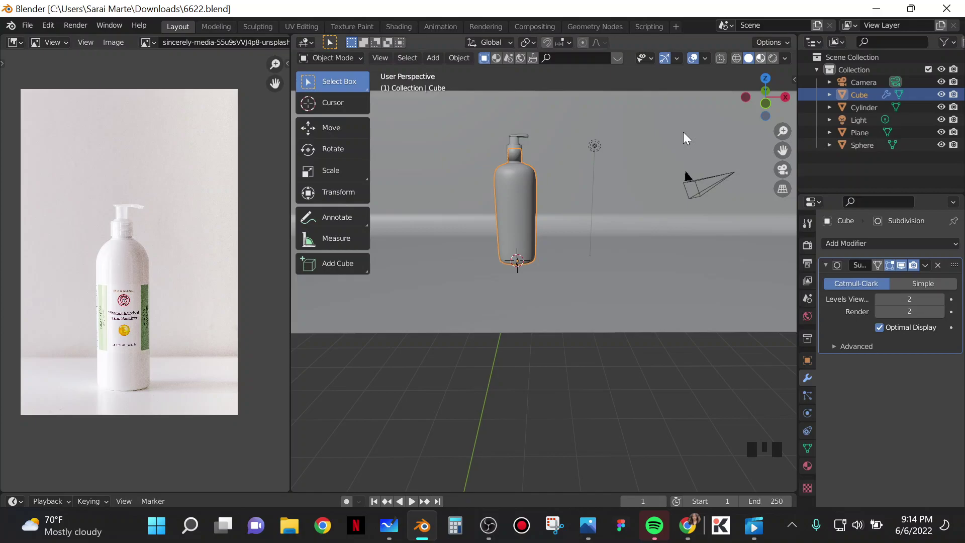
# Step: Switch the viewport to Material Preview shading and apply the Subdivision modifier on the bottle body
pyautogui.press('z')
pyautogui.press('2')
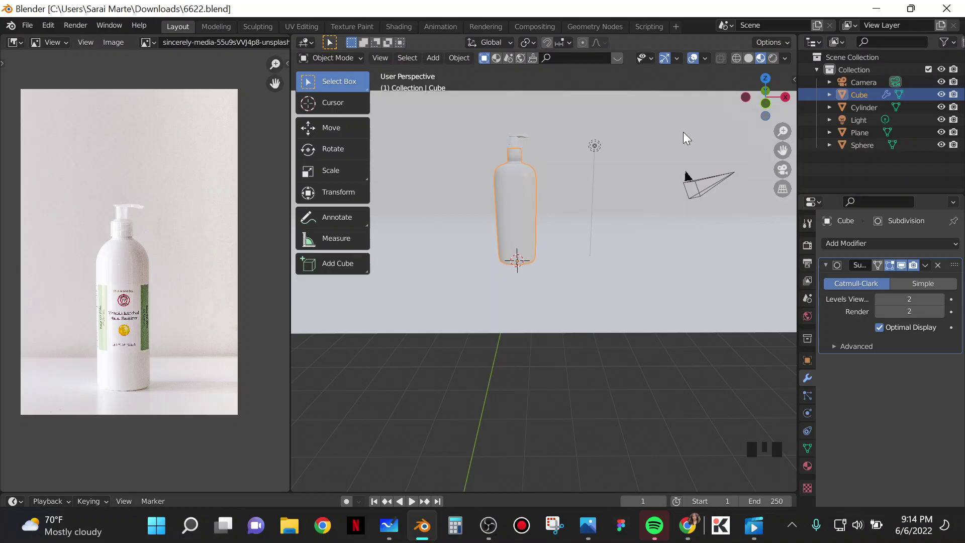
pyautogui.click(925, 265)
pyautogui.click(920, 280)
pyautogui.scroll(5, 509, 186)
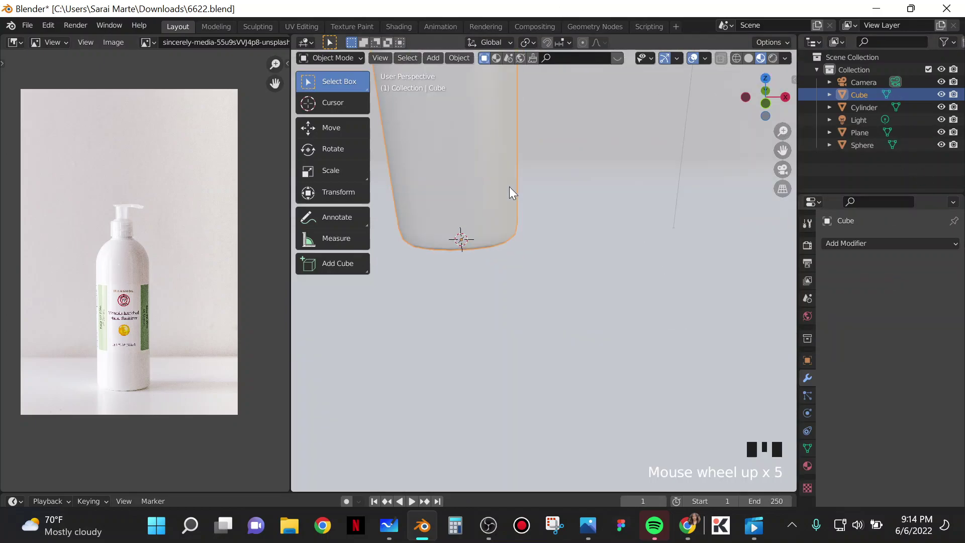
pyautogui.scroll(-3, 536, 225)
pyautogui.keyDown('shift'); pyautogui.moveTo(571, 342); pyautogui.dragTo(581, 306, button='middle'); pyautogui.keyUp('shift')
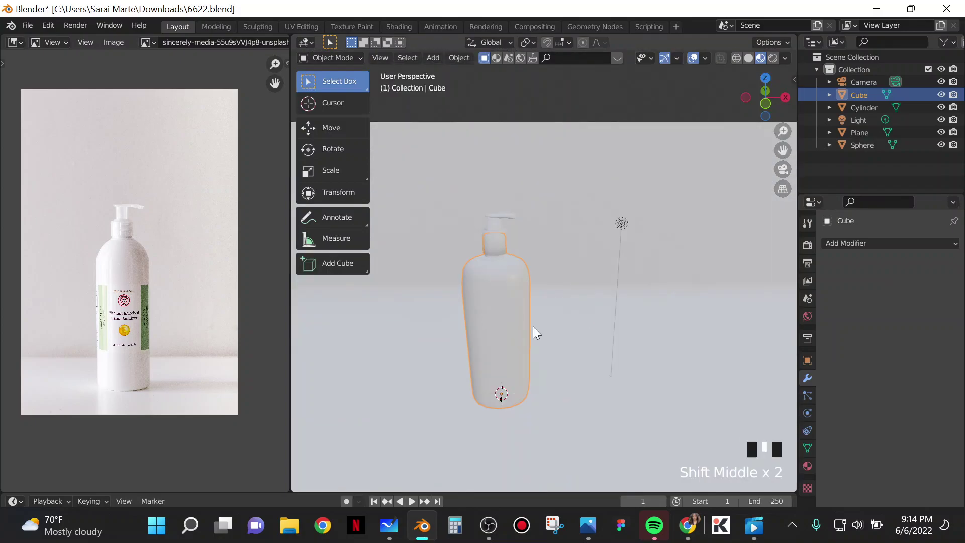
pyautogui.scroll(3, 533, 327)
pyautogui.click(586, 153)
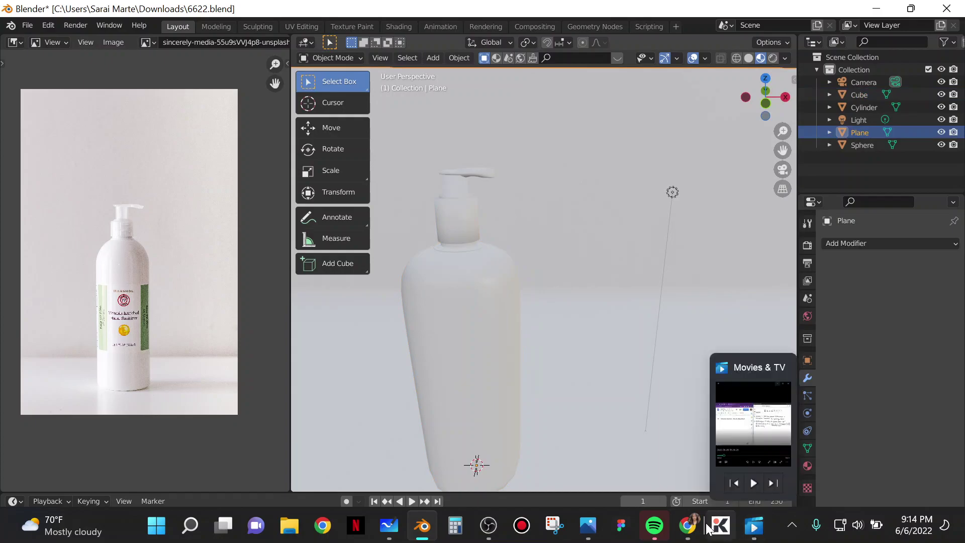
# Step: Switch to Chrome, search for "coloors" in a new tab, return the Notion tab to Blender Library, and open the Coolors palette generator
pyautogui.click(624, 437)
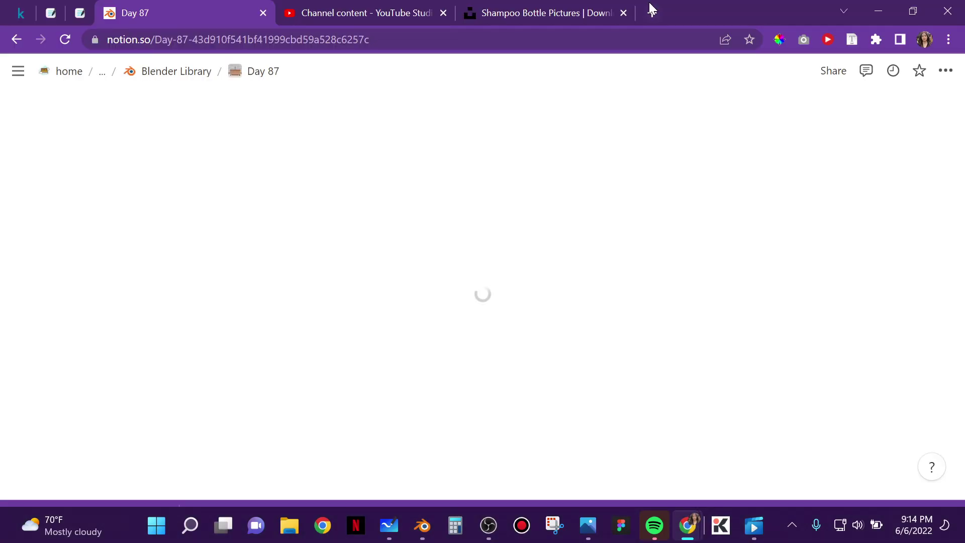
pyautogui.click(644, 12)
pyautogui.write('coloors')
pyautogui.press('Return')
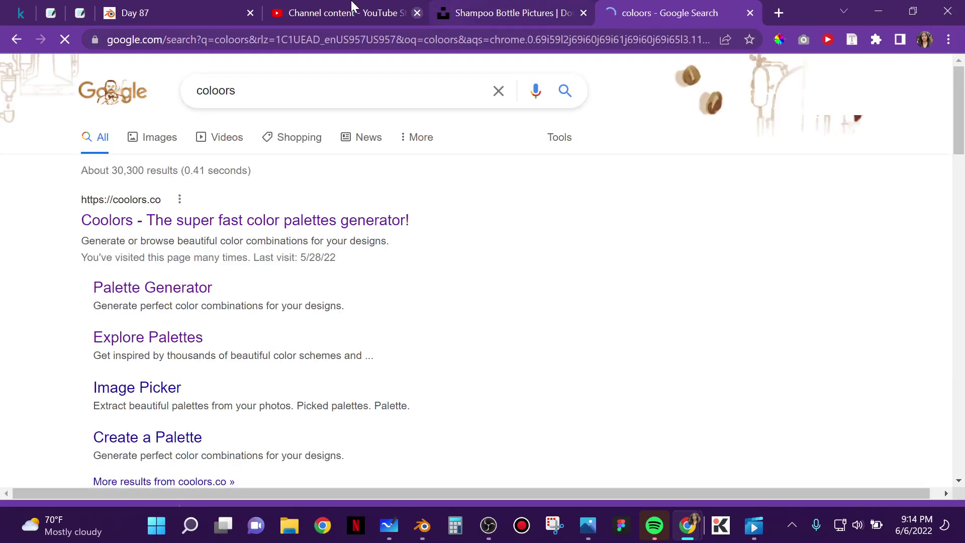
pyautogui.click(151, 12)
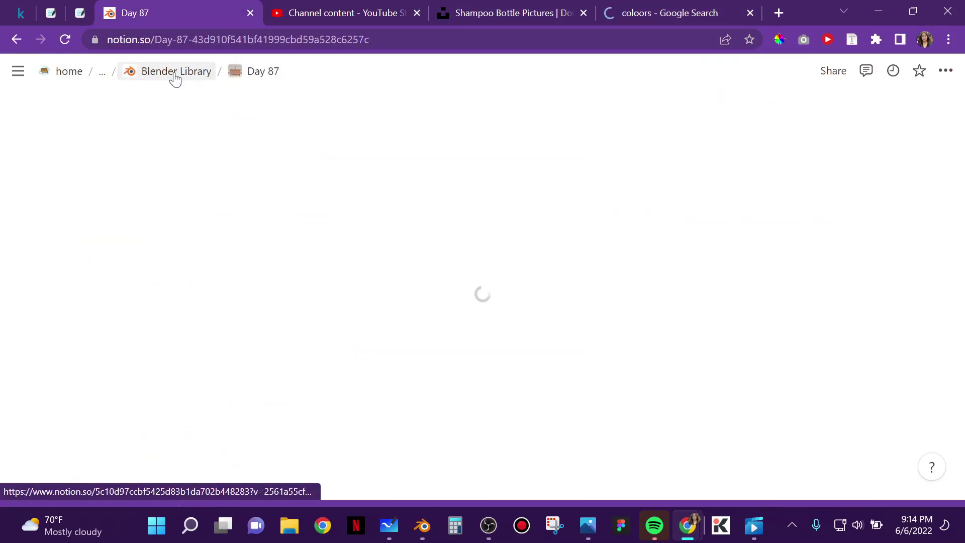
pyautogui.click(638, 12)
pyautogui.click(182, 291)
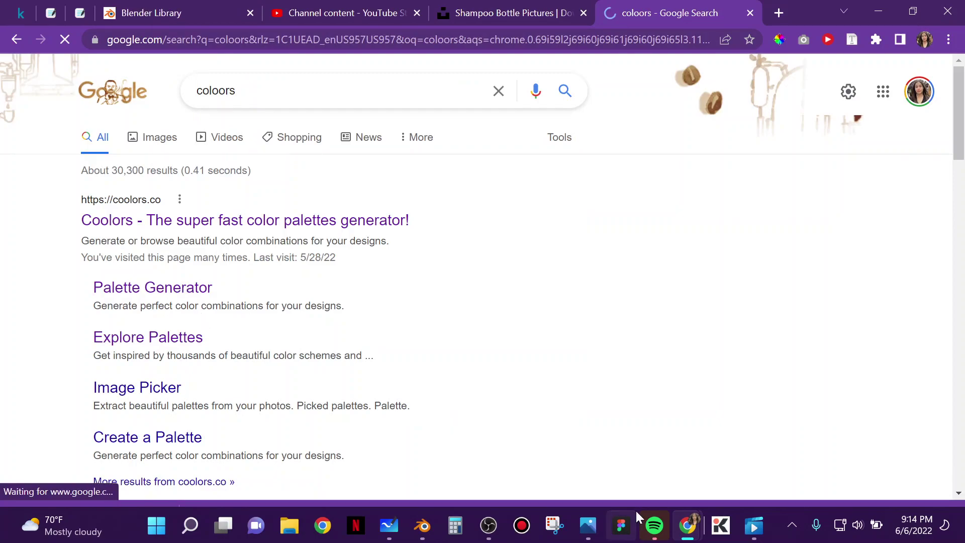
# Step: Dismiss the browser's downloads bar, take the browser window out of full size and minimize it to return to Blender
pyautogui.click(654, 525)
pyautogui.click(938, 18)
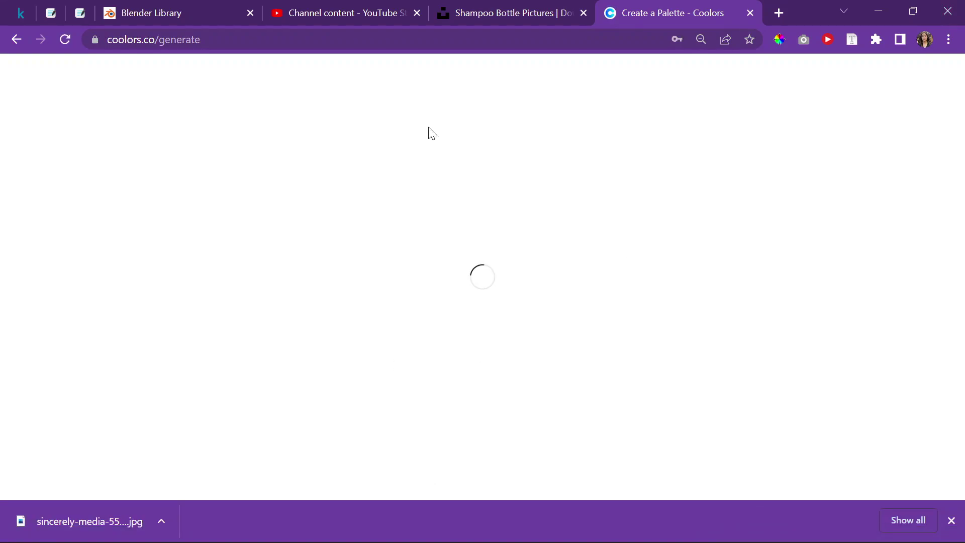
pyautogui.click(951, 521)
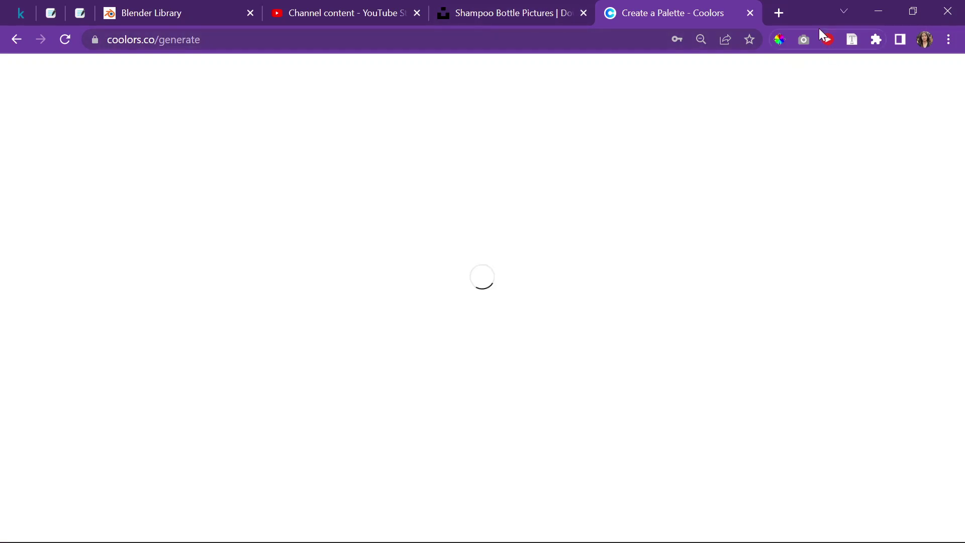
pyautogui.moveTo(810, 23); pyautogui.dragTo(644, 119)
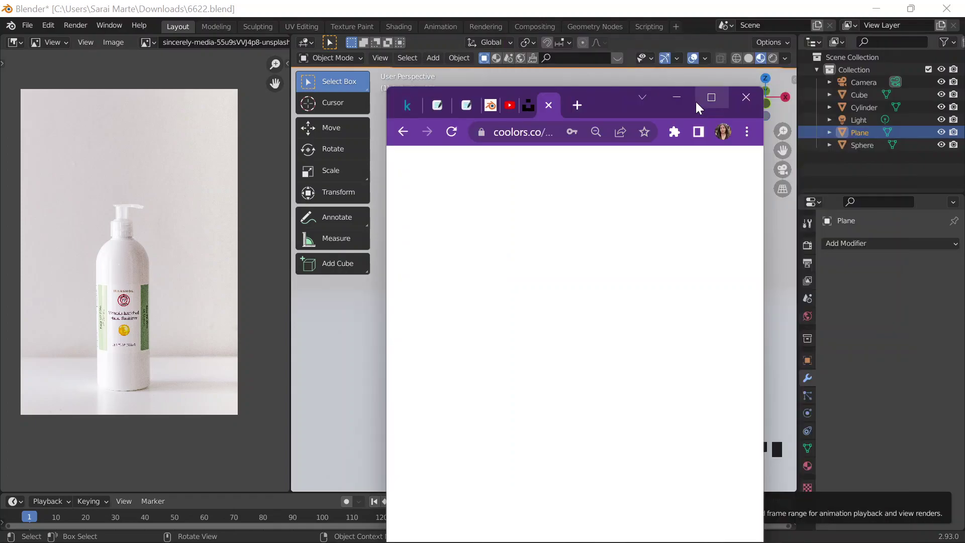
pyautogui.click(677, 98)
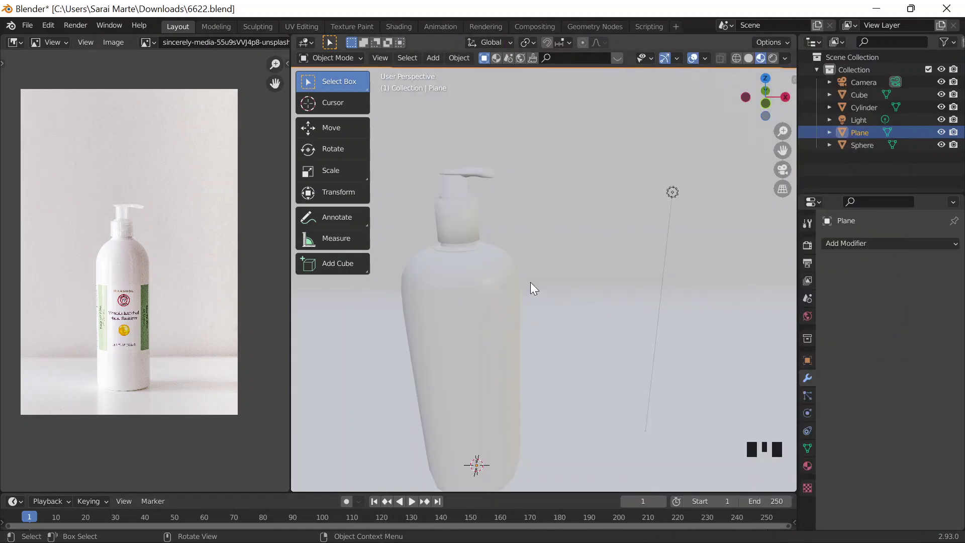
# Step: Select the pump's collar on the bottle model and examine the pump collar up close in the reference photo
pyautogui.scroll(-8, 530, 283)
pyautogui.scroll(6, 493, 263)
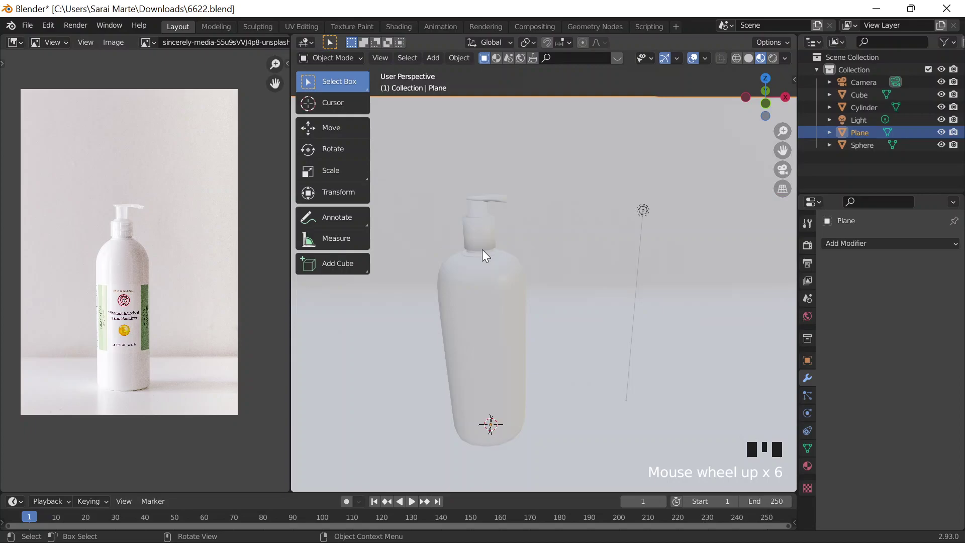
pyautogui.click(475, 252)
pyautogui.scroll(3, 475, 252)
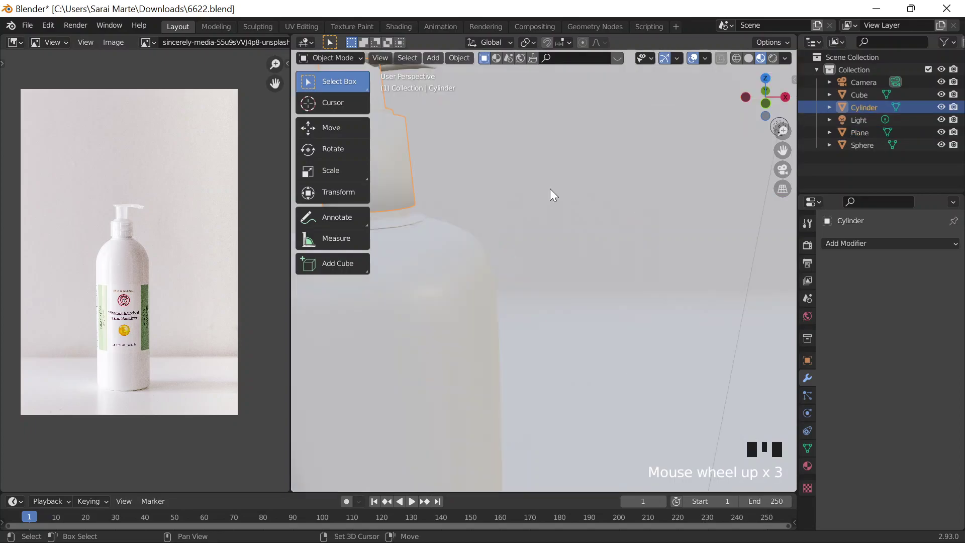
pyautogui.keyDown('shift'); pyautogui.moveTo(551, 191); pyautogui.dragTo(627, 233, button='middle'); pyautogui.keyUp('shift')
pyautogui.scroll(-2, 707, 236)
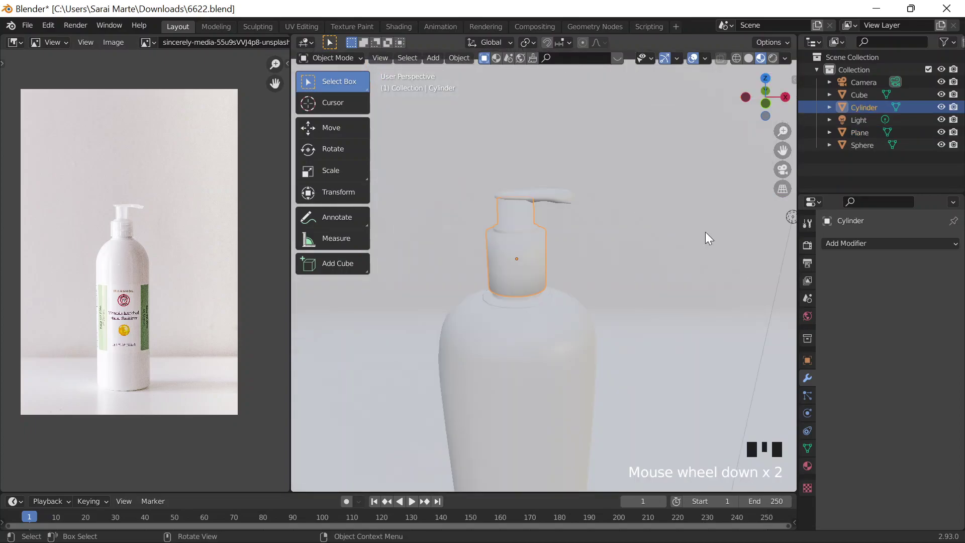
pyautogui.scroll(6, 136, 177)
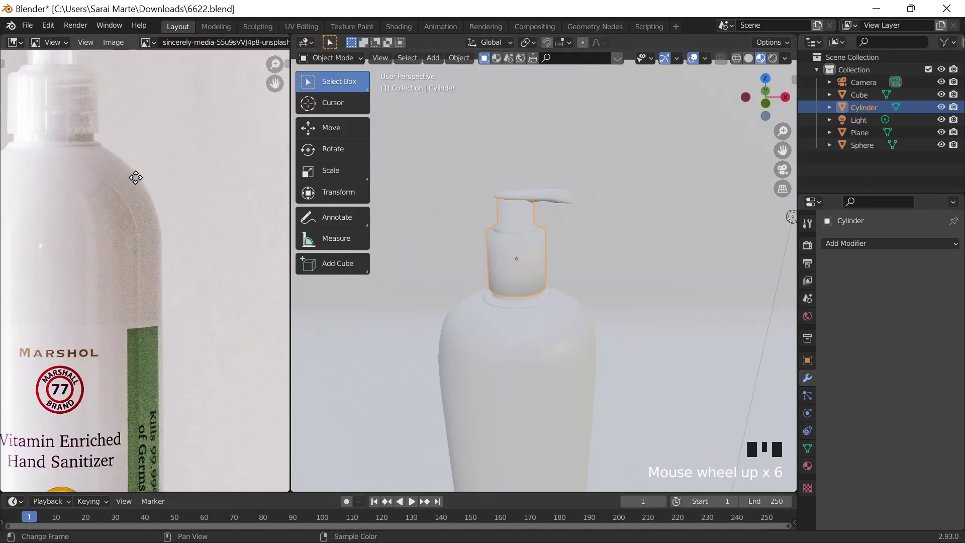
pyautogui.scroll(5, 170, 314)
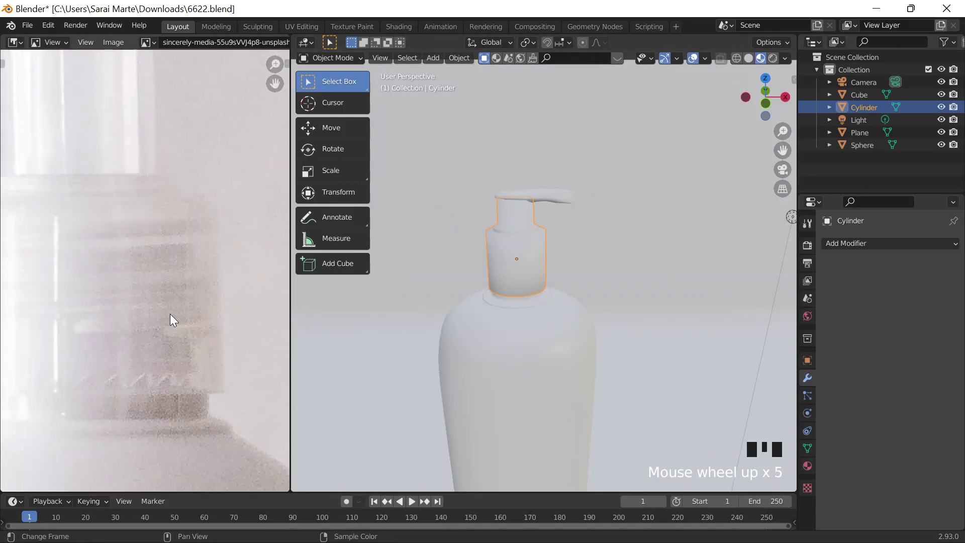
pyautogui.keyDown('shift'); pyautogui.moveTo(170, 314); pyautogui.dragTo(235, 309, button='middle'); pyautogui.keyUp('shift')
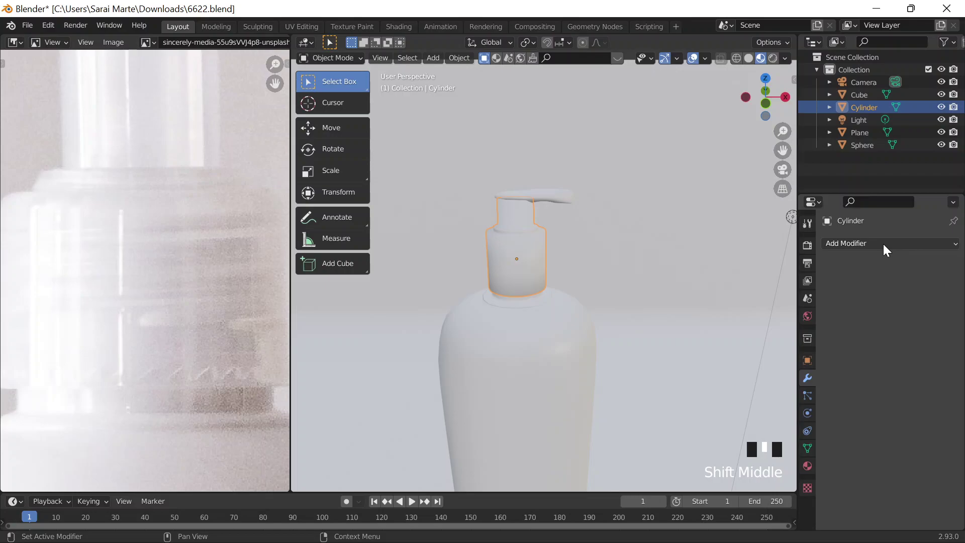
# Step: Give the pump collar a new material with a Glass BSDF surface, roughness 0.070 and IOR 0.000
pyautogui.click(808, 466)
pyautogui.click(897, 296)
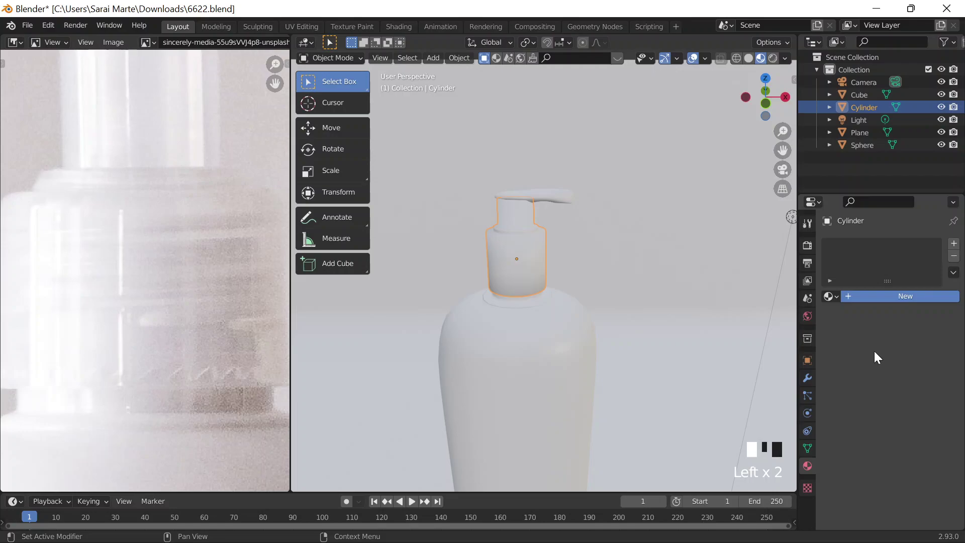
pyautogui.click(903, 372)
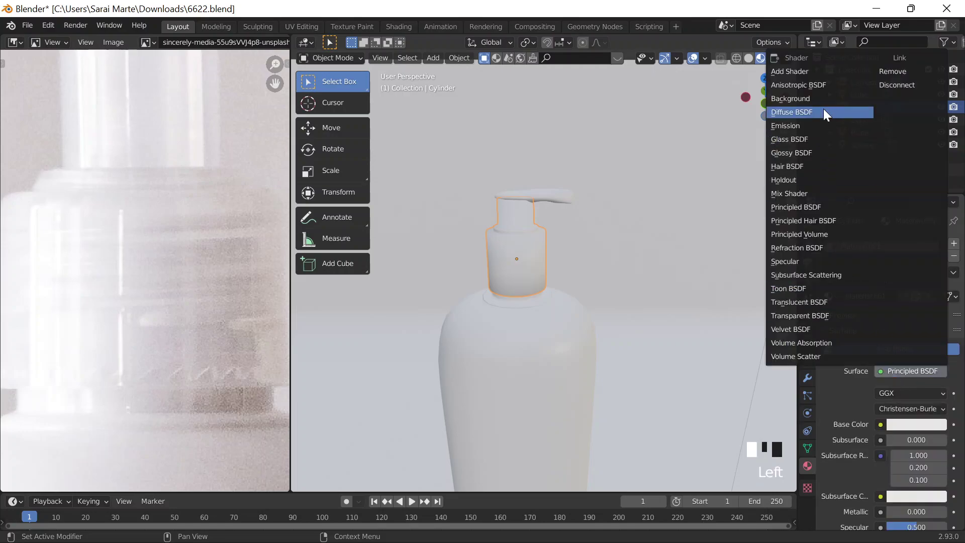
pyautogui.click(798, 140)
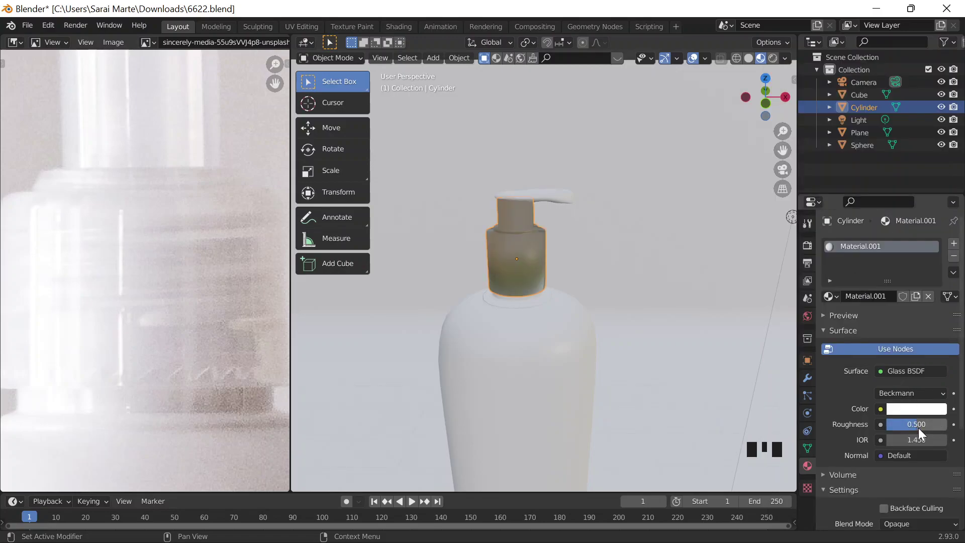
pyautogui.moveTo(913, 440); pyautogui.dragTo(895, 426)
pyautogui.scroll(-3, 890, 377)
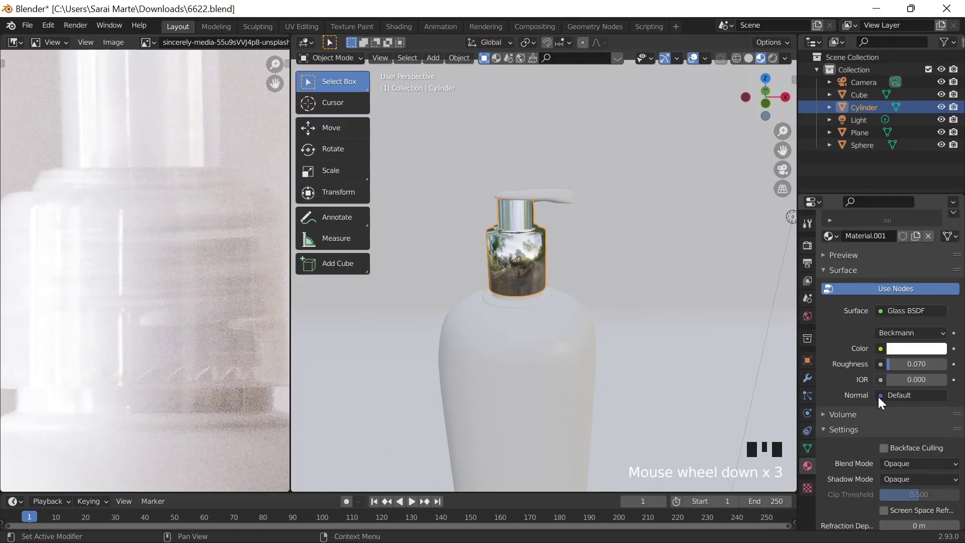
pyautogui.click(828, 270)
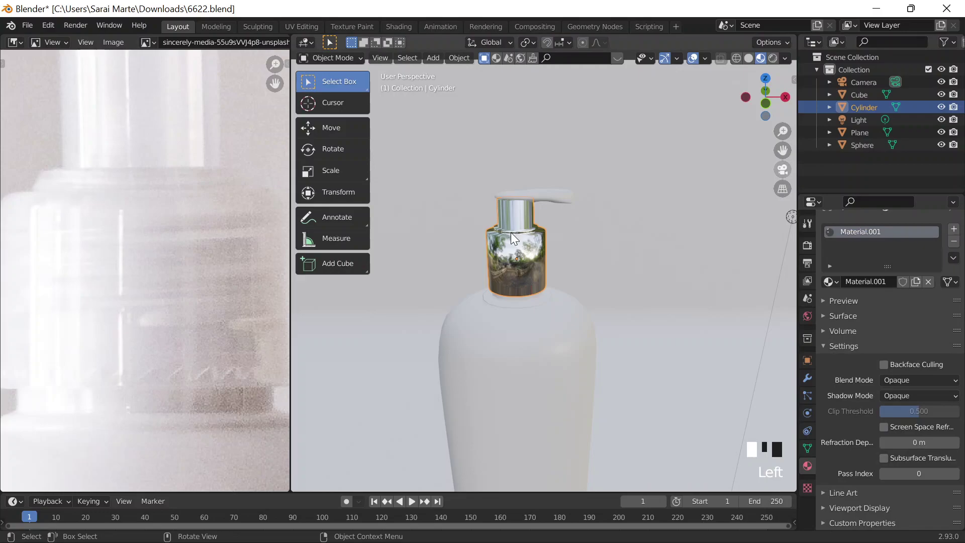
# Step: Set the scene's render engine to Cycles and save the project file
pyautogui.click(807, 223)
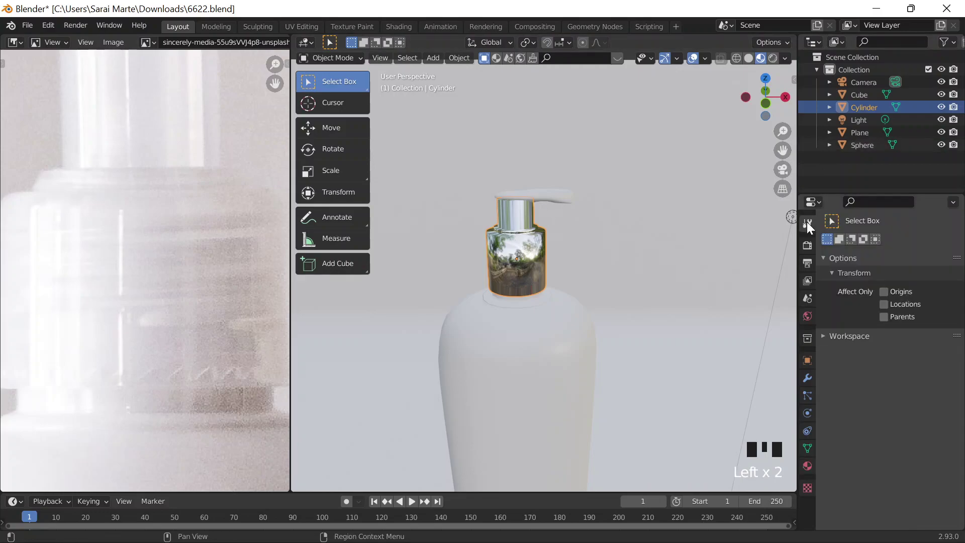
pyautogui.click(807, 246)
pyautogui.click(903, 243)
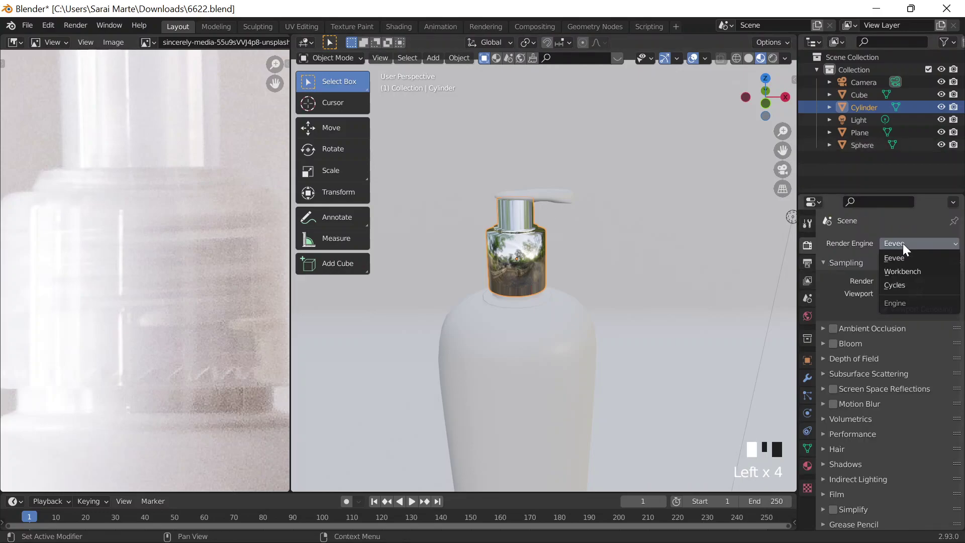
pyautogui.click(895, 289)
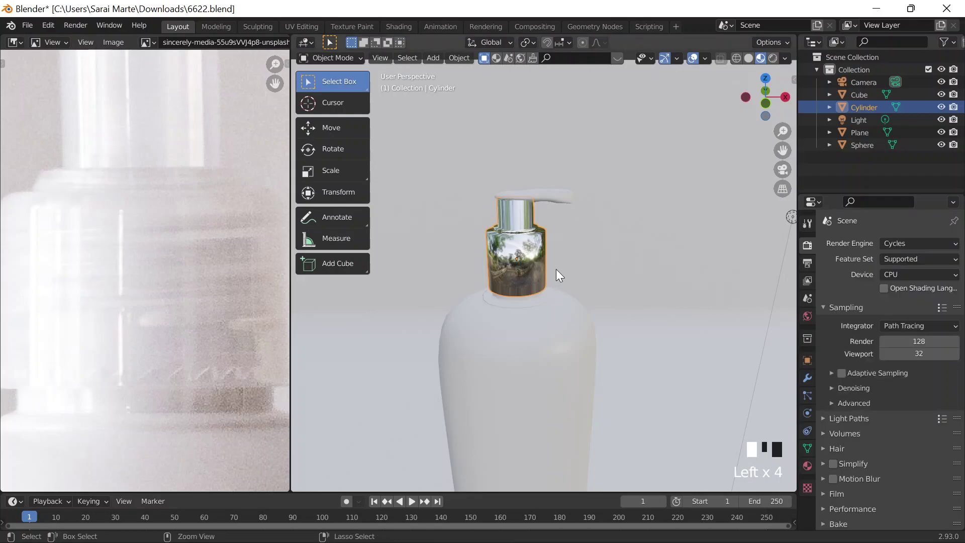
pyautogui.hotkey('ctrl', 's')
# Step: Show the viewport in Rendered shading and set the pump collar's glass IOR to 1.700
pyautogui.click(773, 59)
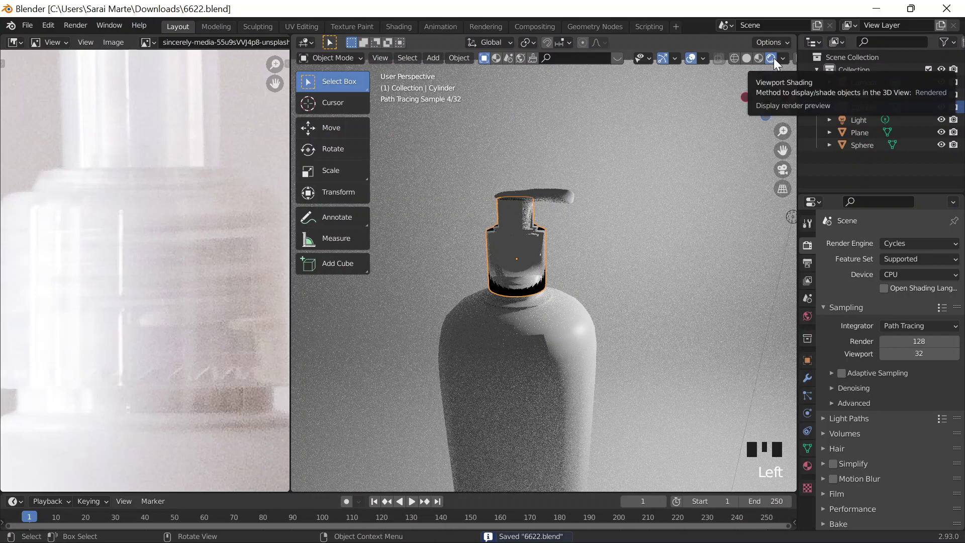
pyautogui.click(521, 264)
pyautogui.click(530, 243)
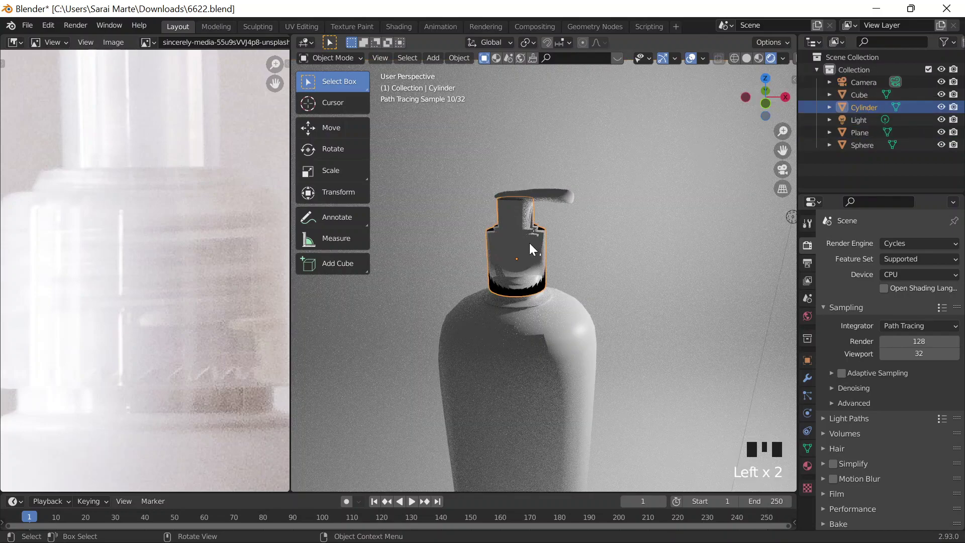
pyautogui.click(529, 243)
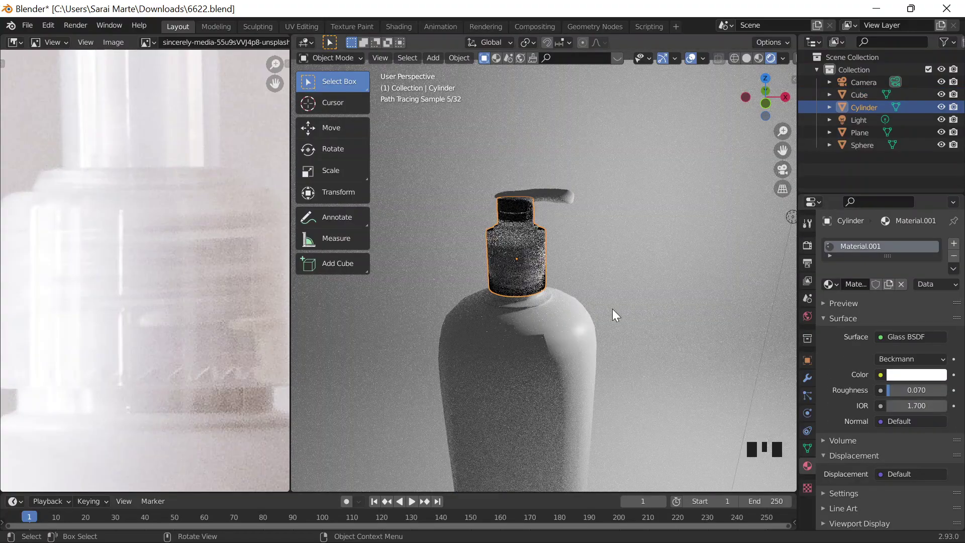
pyautogui.moveTo(612, 308); pyautogui.dragTo(617, 313, button='middle')
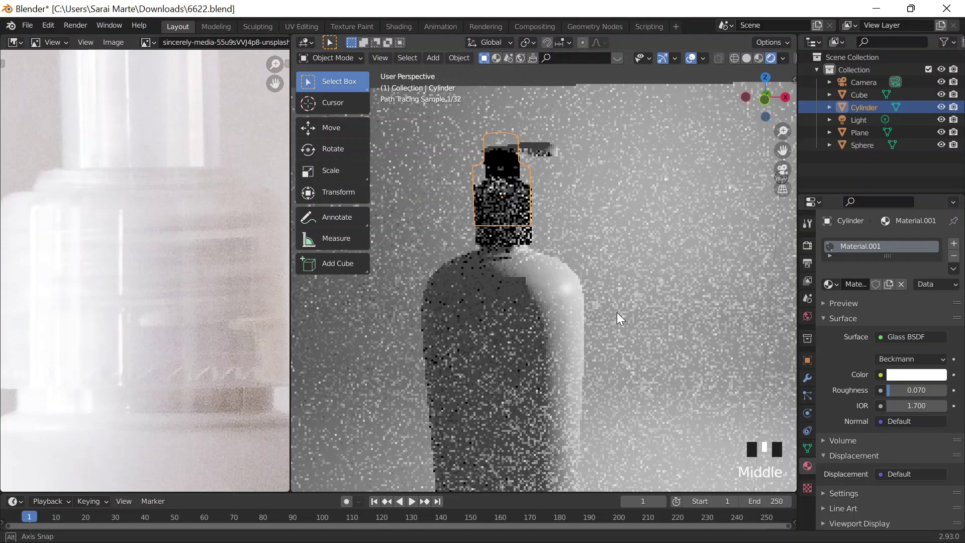
# Step: Select the pump nozzle on top of the collar and give it a new Principled BSDF material
pyautogui.click(545, 136)
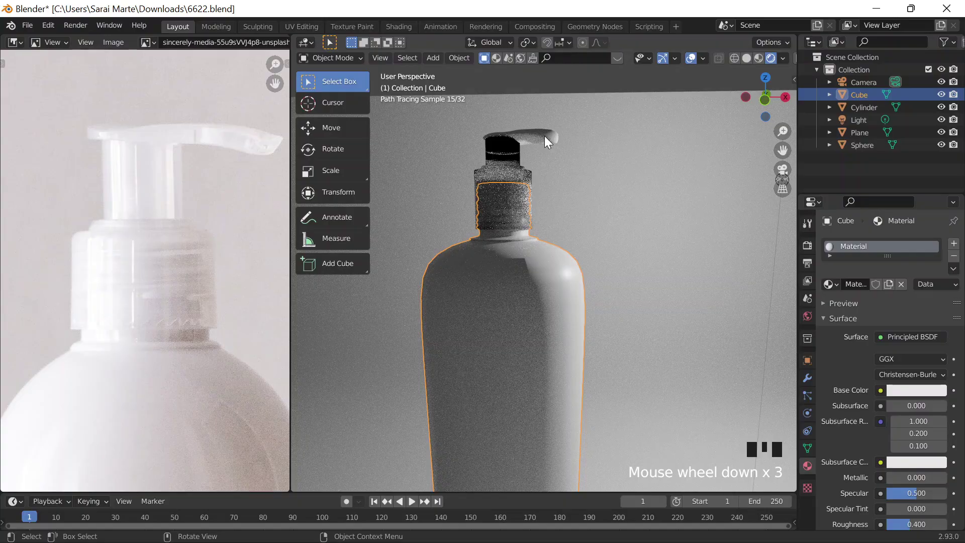
pyautogui.click(545, 136)
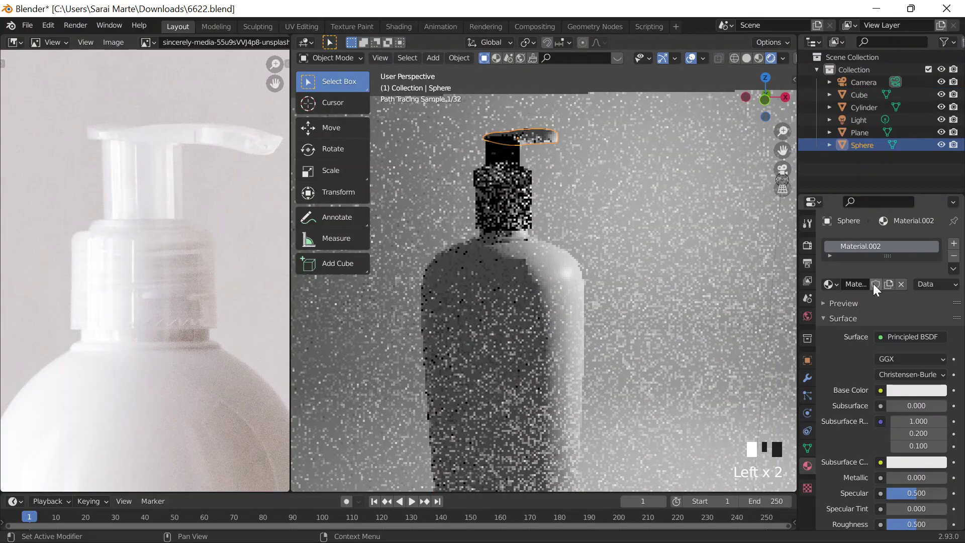
pyautogui.scroll(-4, 889, 276)
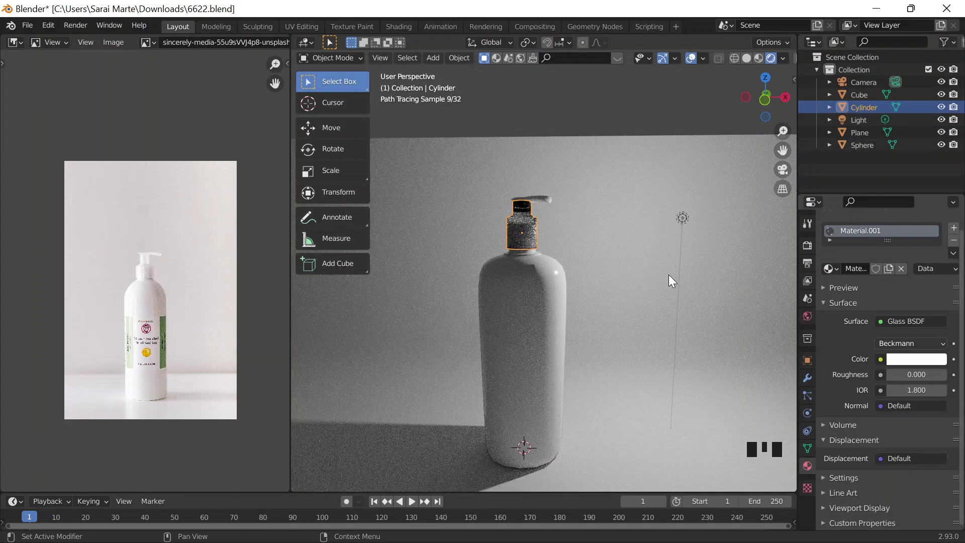
# Step: Select the pump collar again and raise the roughness of its glass material
pyautogui.click(521, 221)
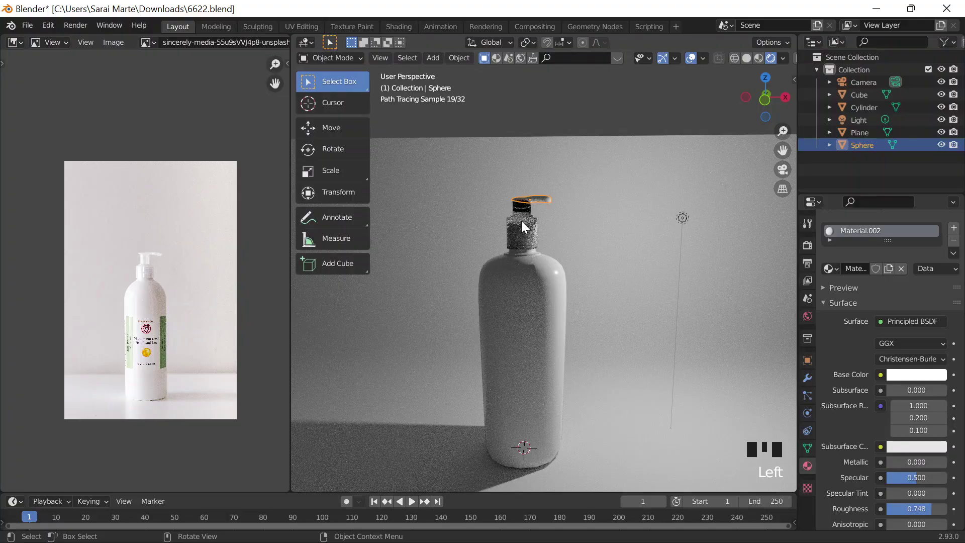
pyautogui.click(521, 221)
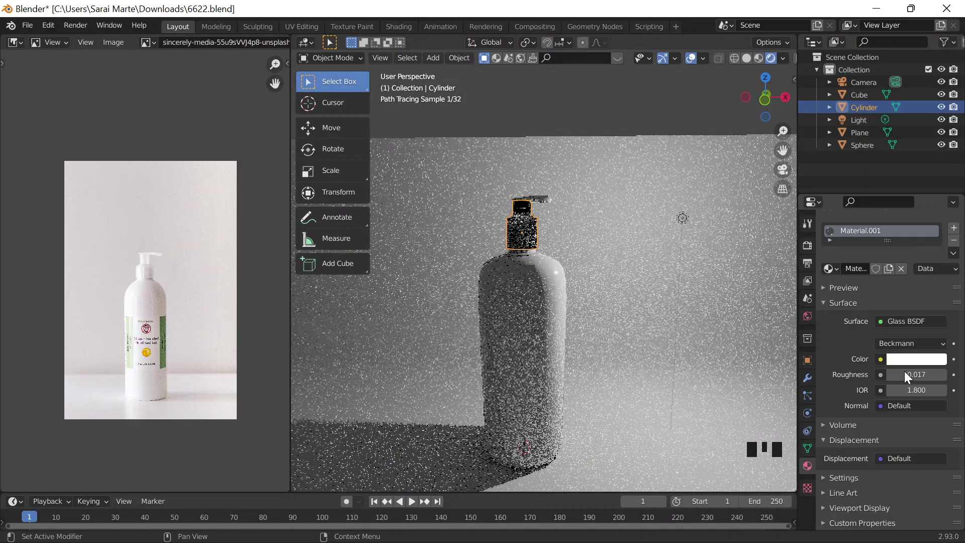
pyautogui.moveTo(905, 374); pyautogui.dragTo(926, 374)
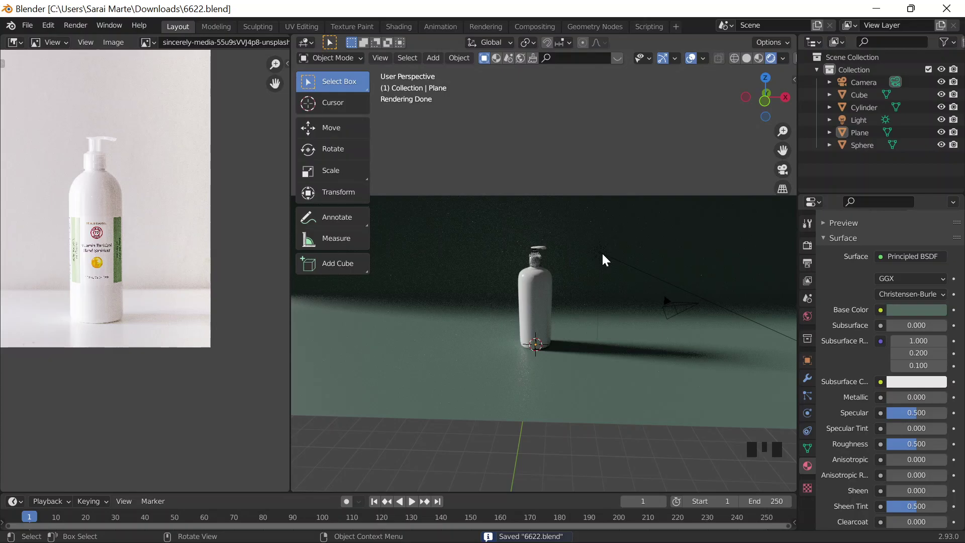
# Step: Open the program's preferences
pyautogui.click(48, 25)
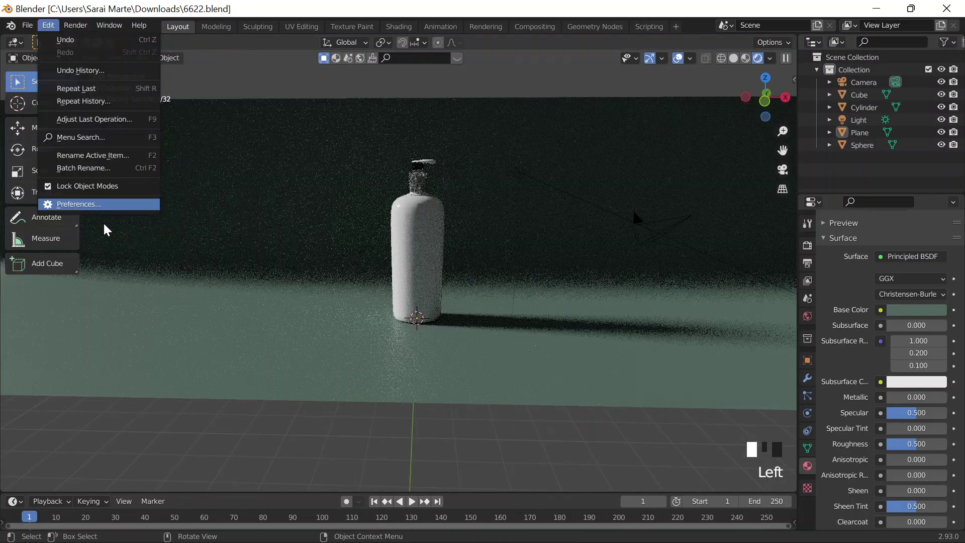